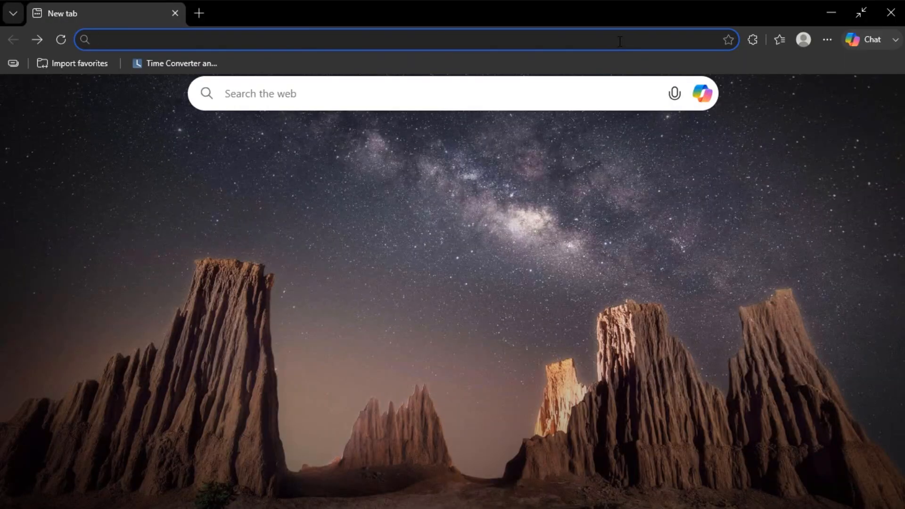
- Open the Notion website in the browser
type("n")
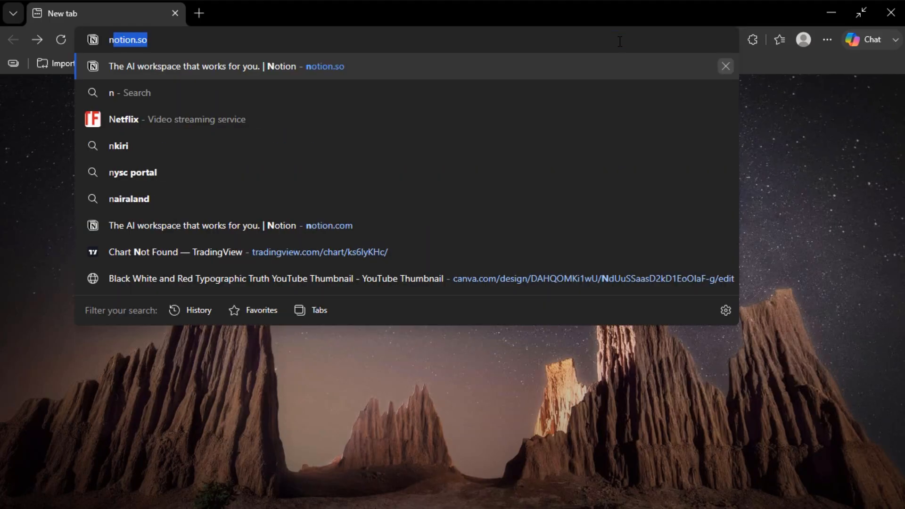
type("otion")
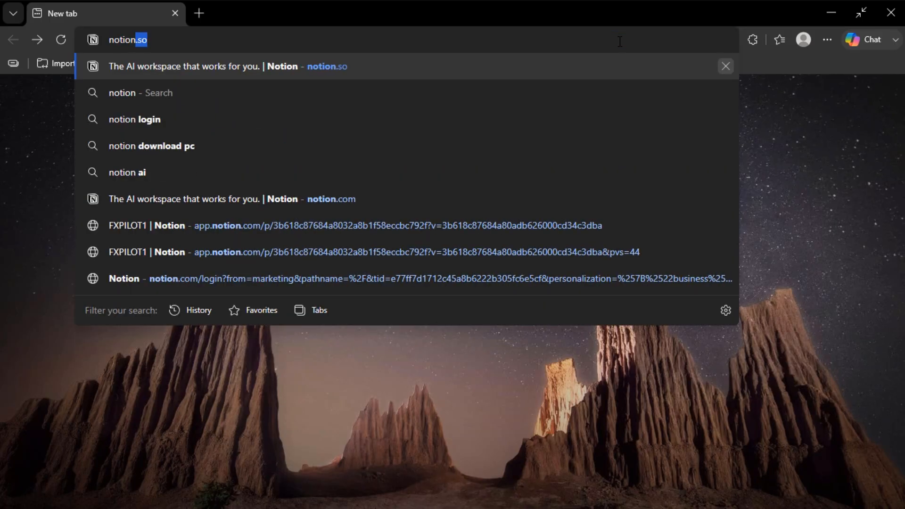
type(".")
key("Return")
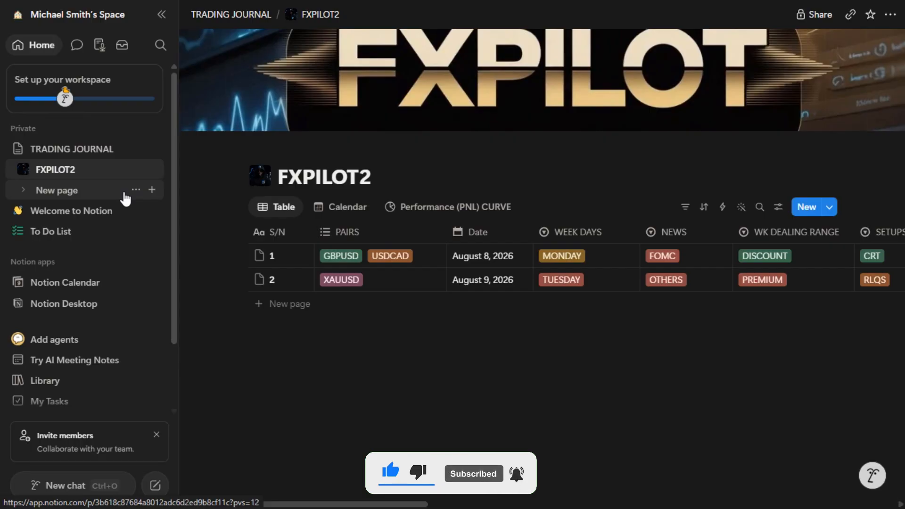
- Create a subpage under the private page "New page" and title it MY JOURNAL
left_click(152, 190)
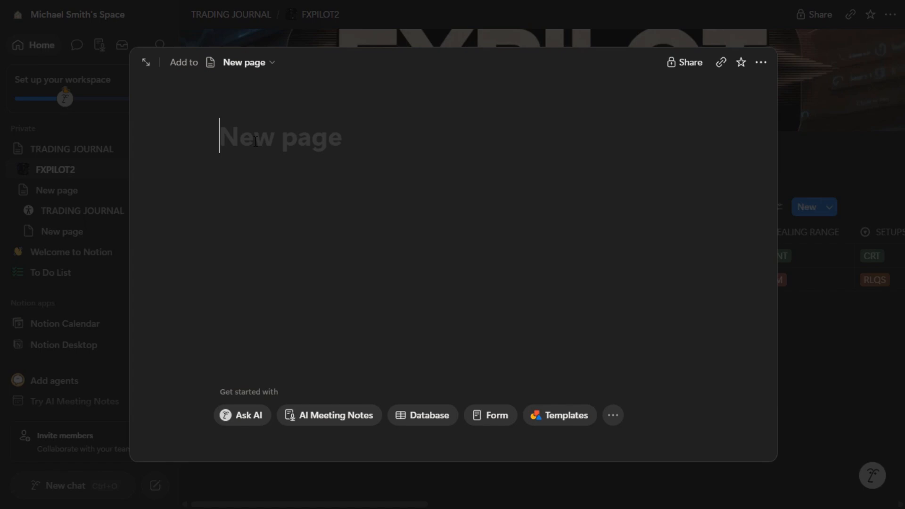
type("J")
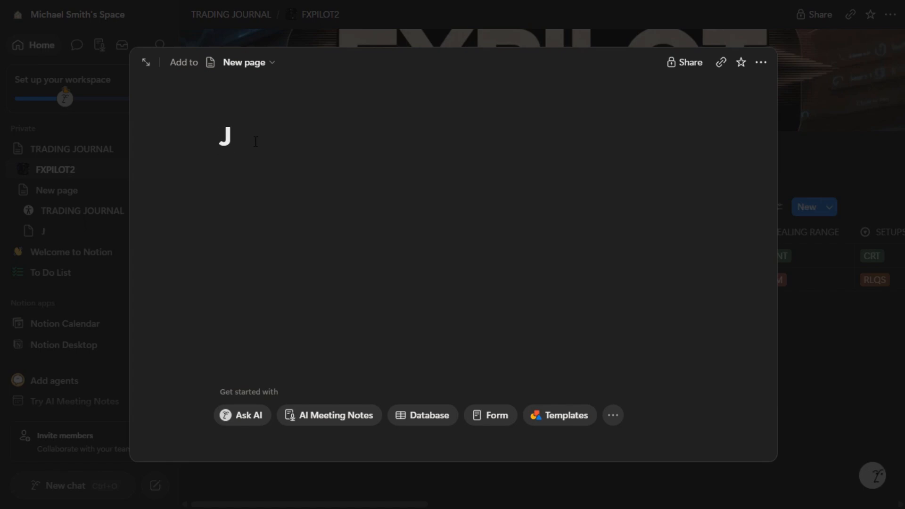
key("BackSpace")
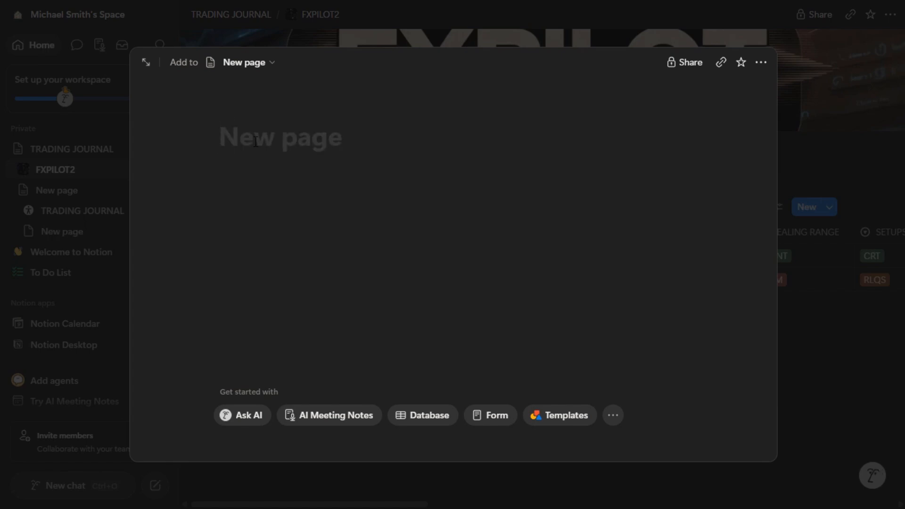
type("MY JOURNAL")
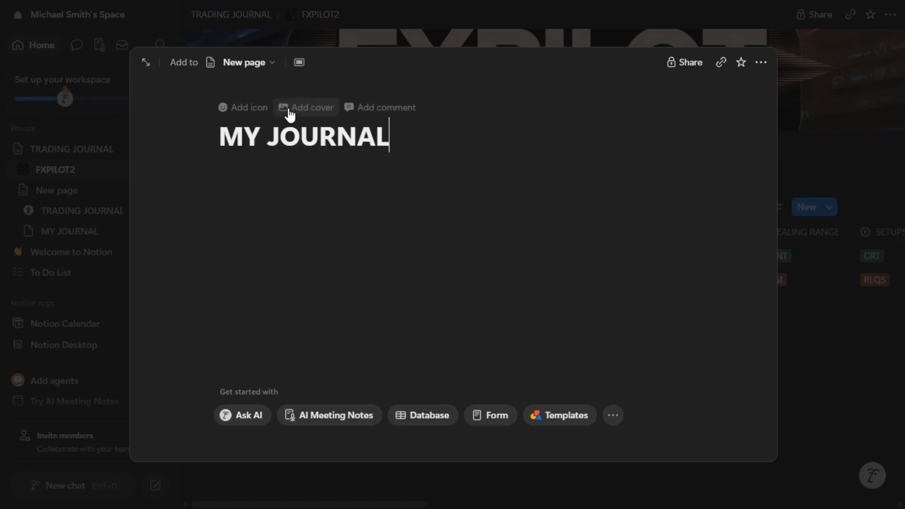
- Give the MY JOURNAL page the light-coloured accessibility figure icon and add a cover image
mouse_move(231, 124)
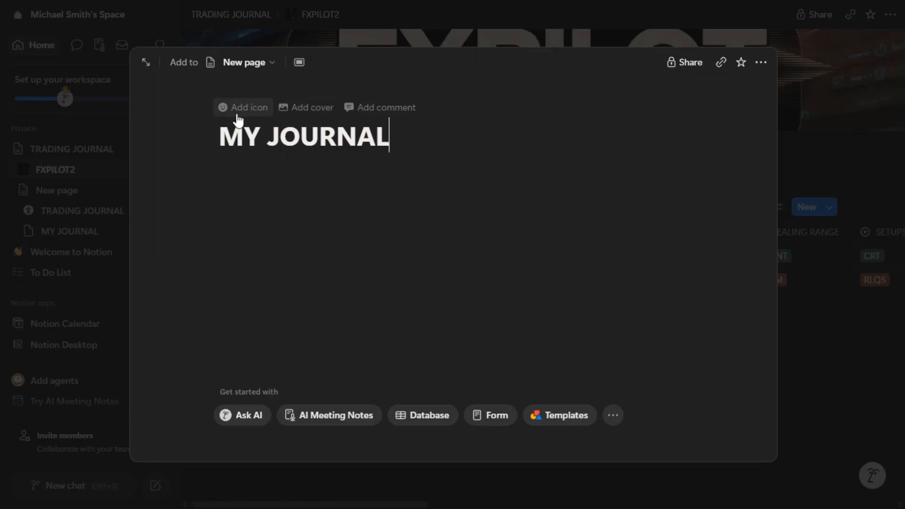
left_click(234, 110)
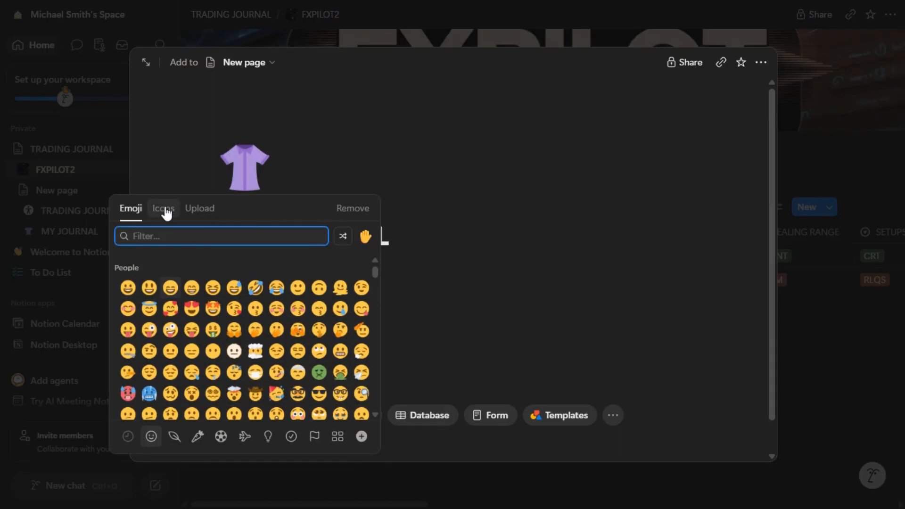
left_click(163, 208)
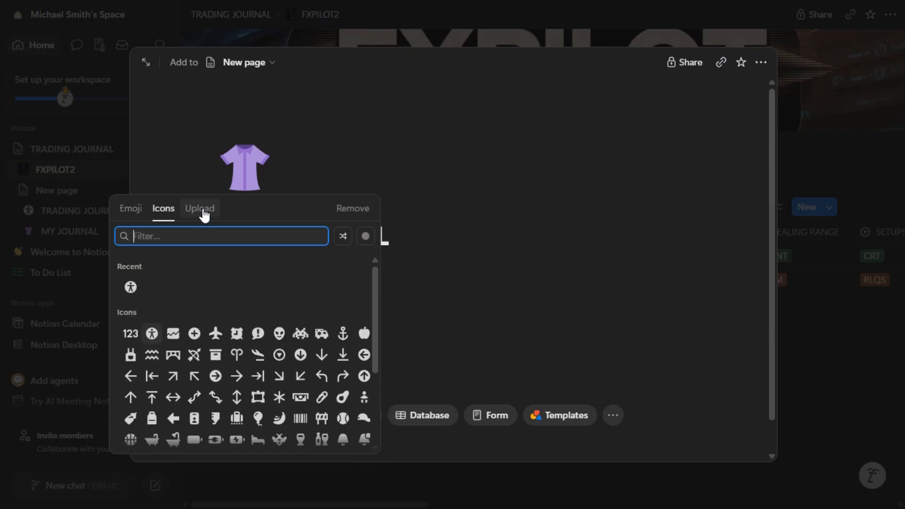
left_click(153, 336)
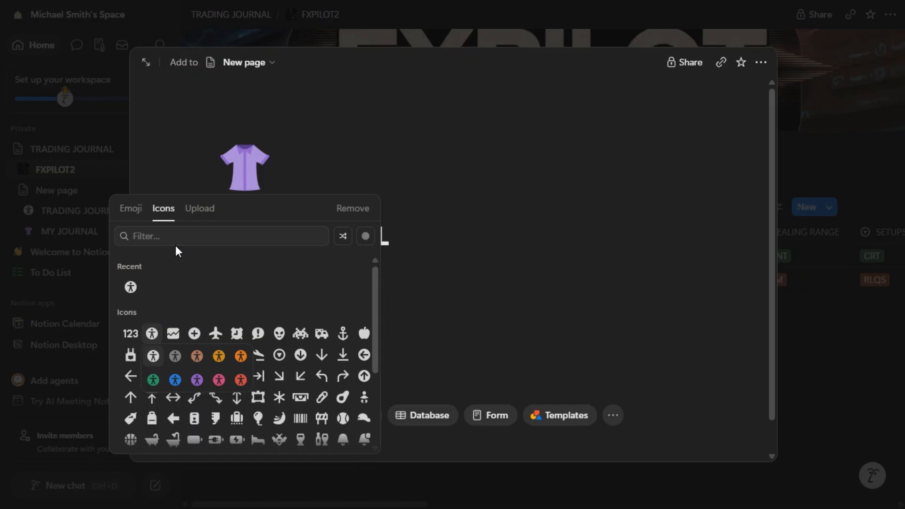
left_click(129, 309)
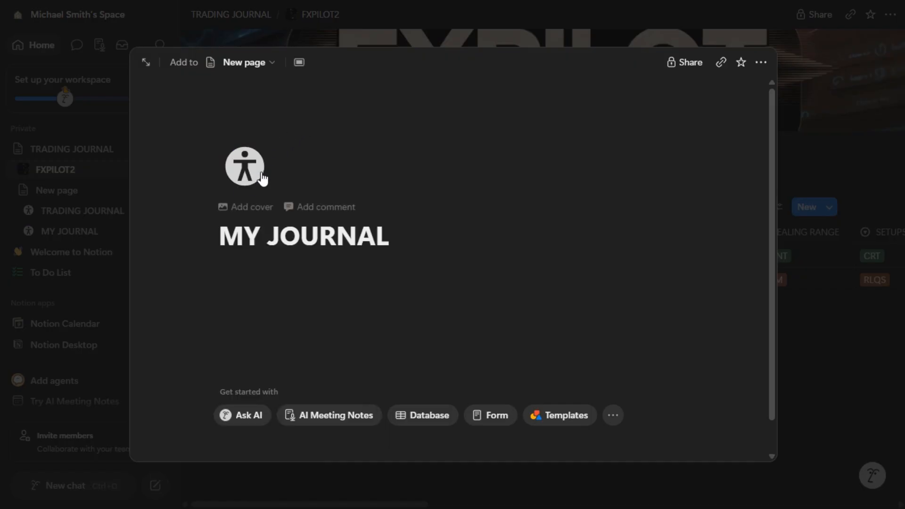
left_click(252, 210)
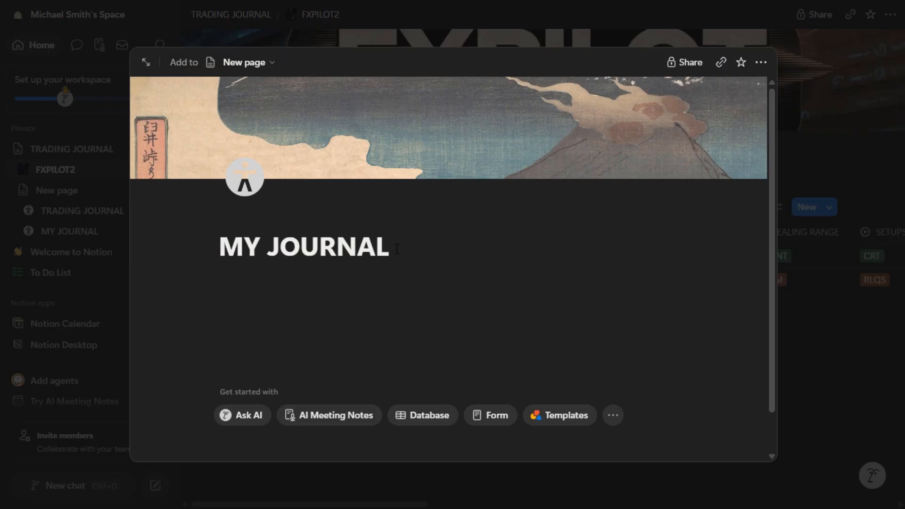
- Insert a new database in table view in the body of the MY JOURNAL page
left_click(232, 271)
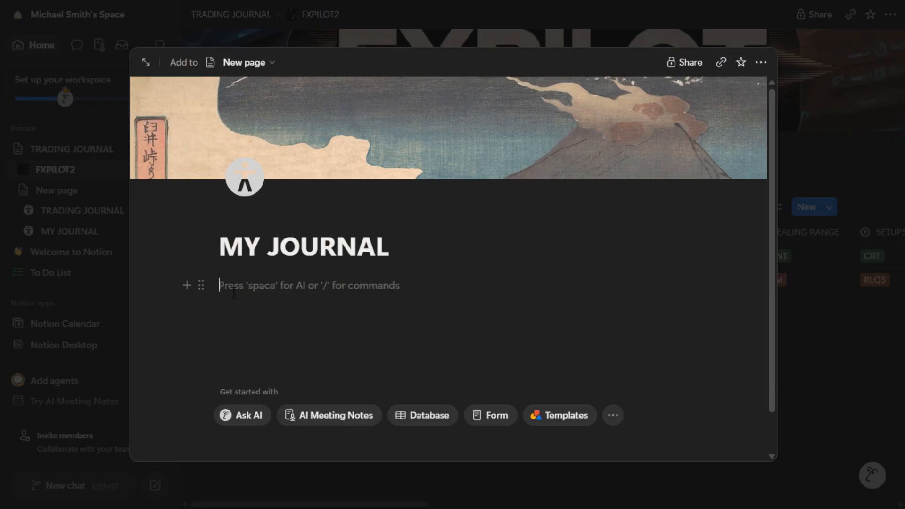
type("/")
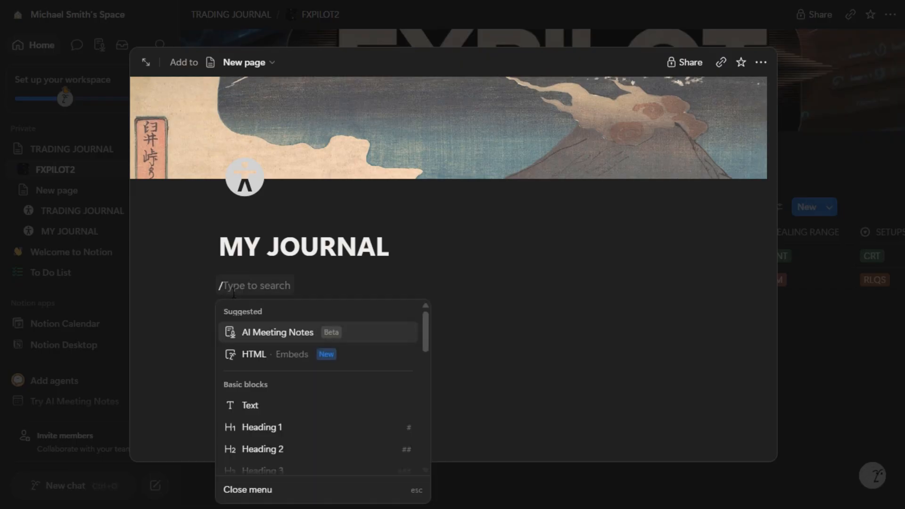
scroll(263, 359, "down", 4)
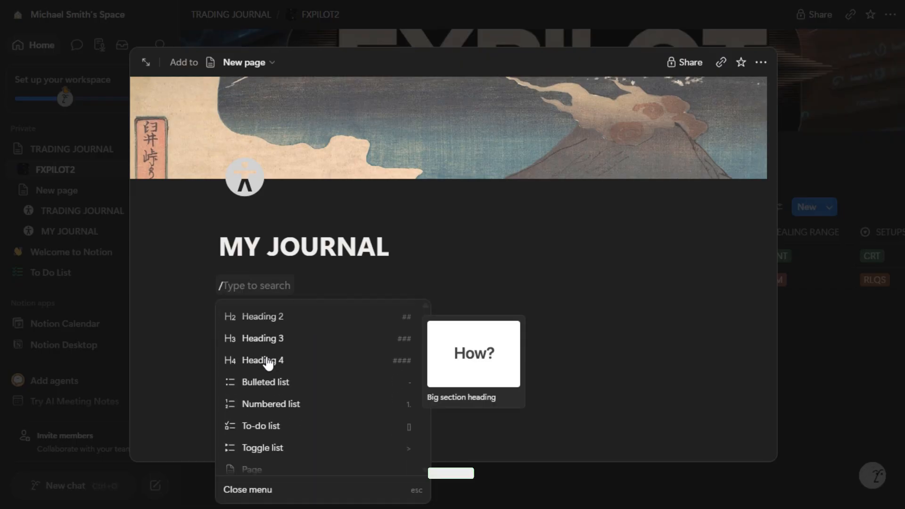
scroll(267, 363, "down", 8)
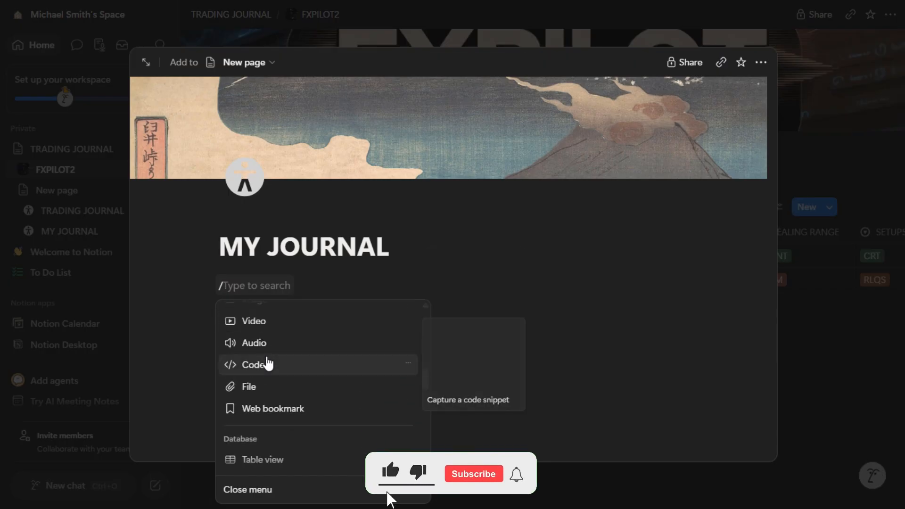
scroll(267, 363, "down", 3)
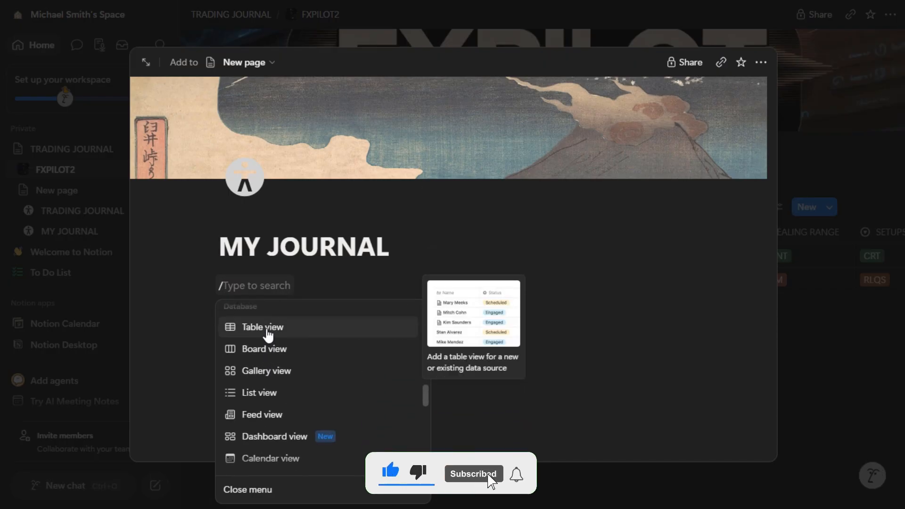
scroll(270, 346, "up", 2)
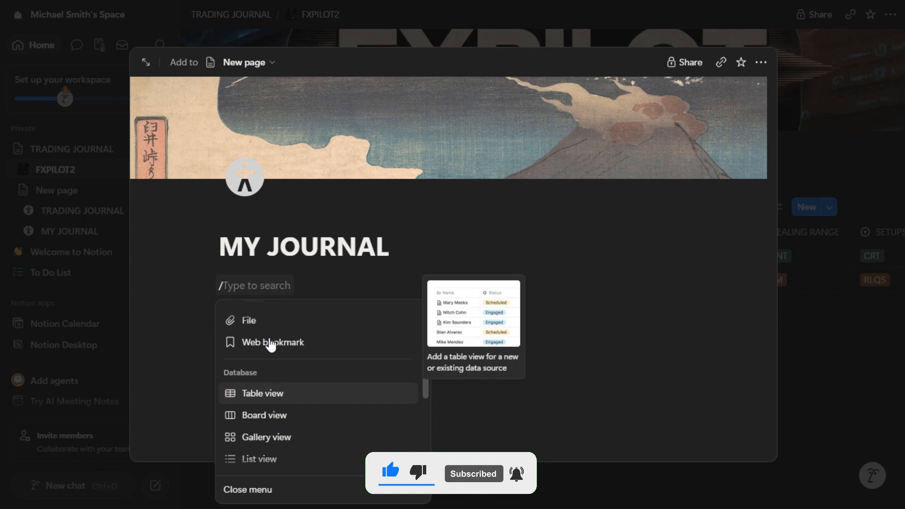
scroll(270, 346, "up", 6)
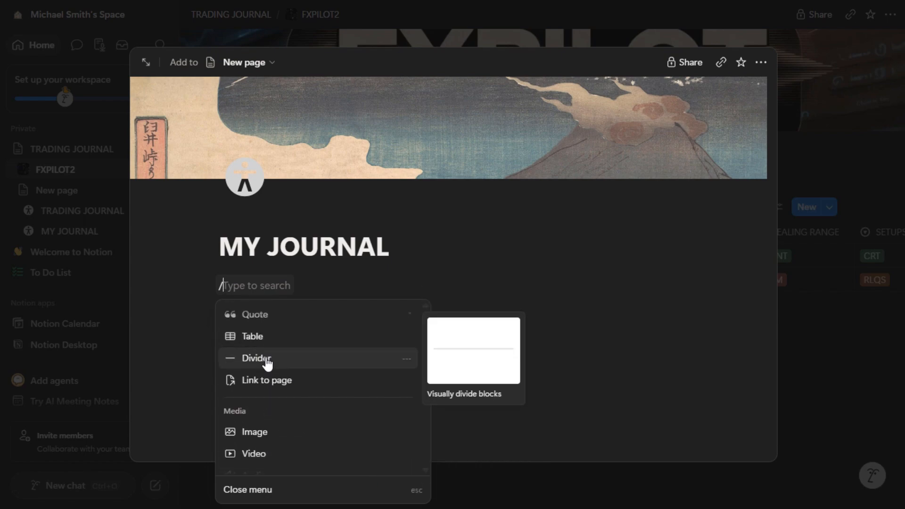
scroll(268, 360, "down", 6)
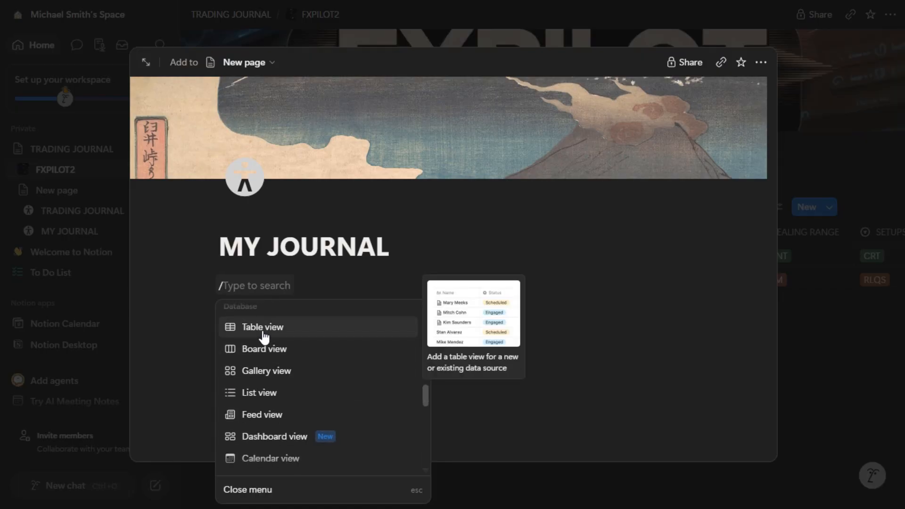
left_click(264, 335)
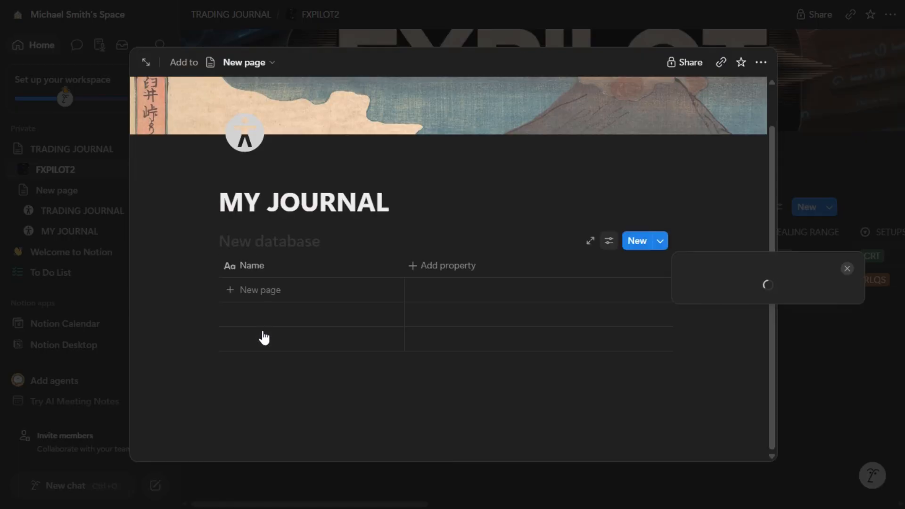
left_click(554, 175)
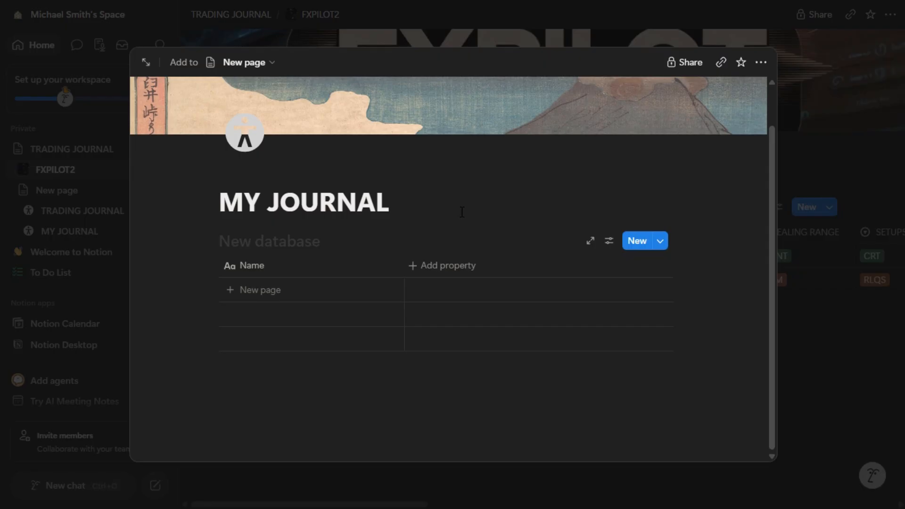
- Rename the table's Name column to S/N and enter 1 in its first row
left_click(244, 270)
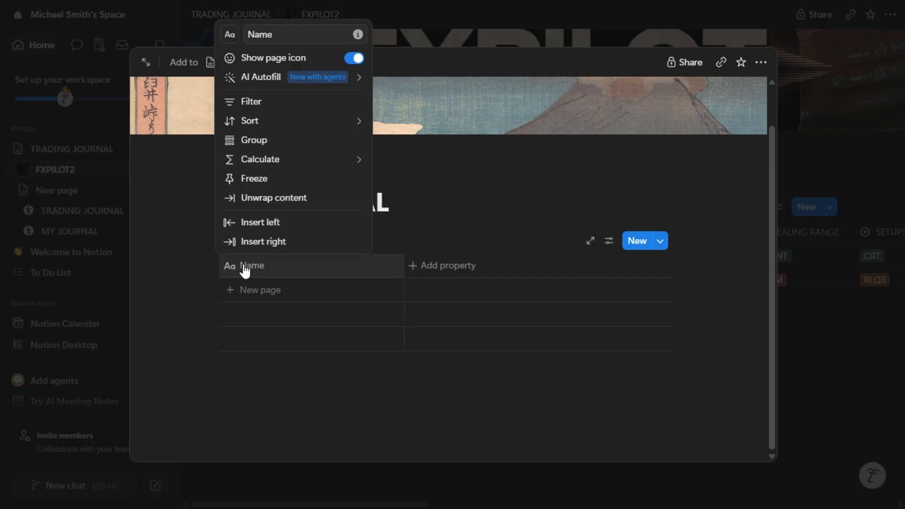
left_click_drag(287, 39, 239, 44)
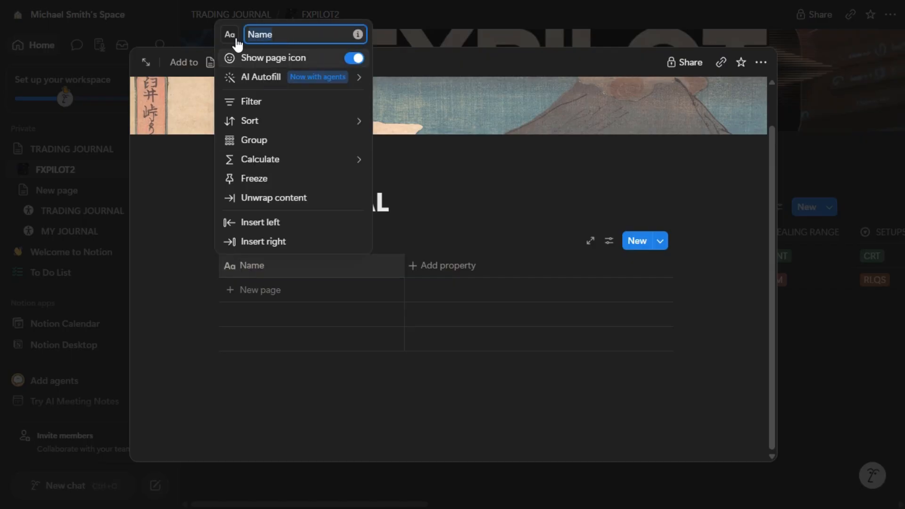
type("S/N")
key("Return")
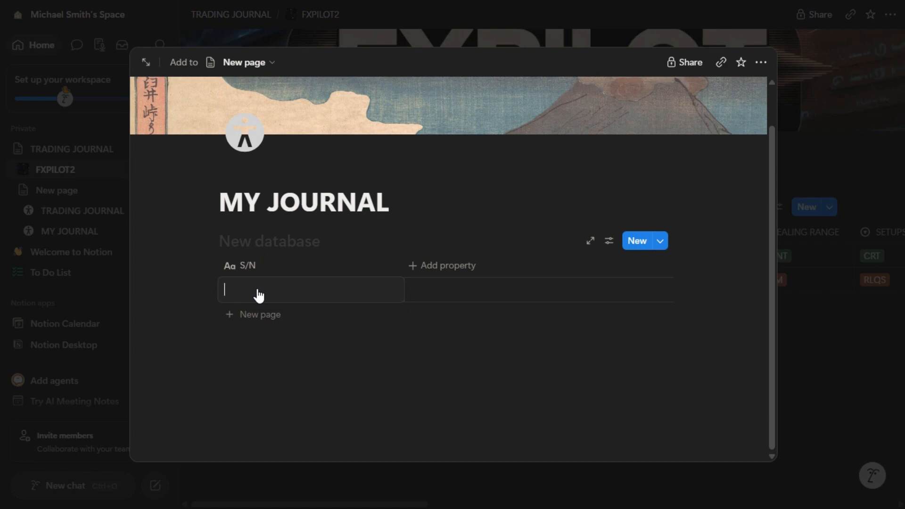
type("1")
key("Escape")
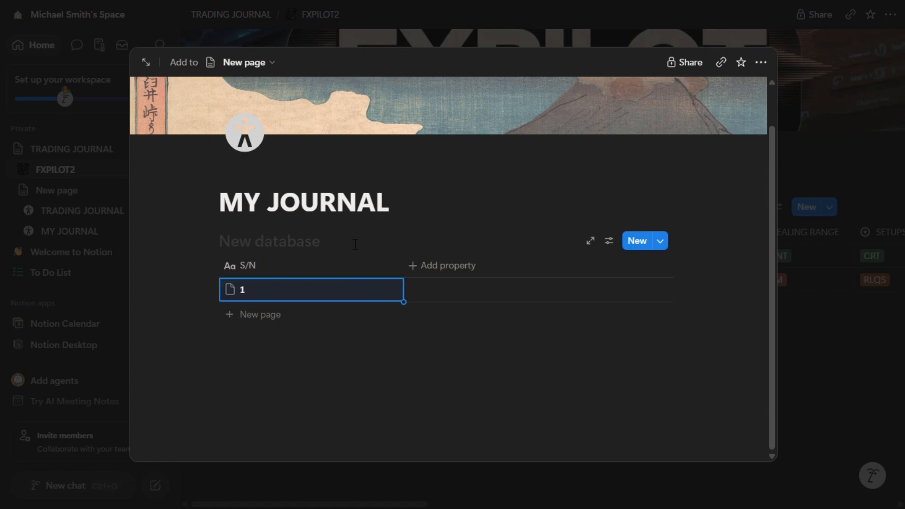
- Add a Select property to the table and name it PAIRS
left_click(414, 267)
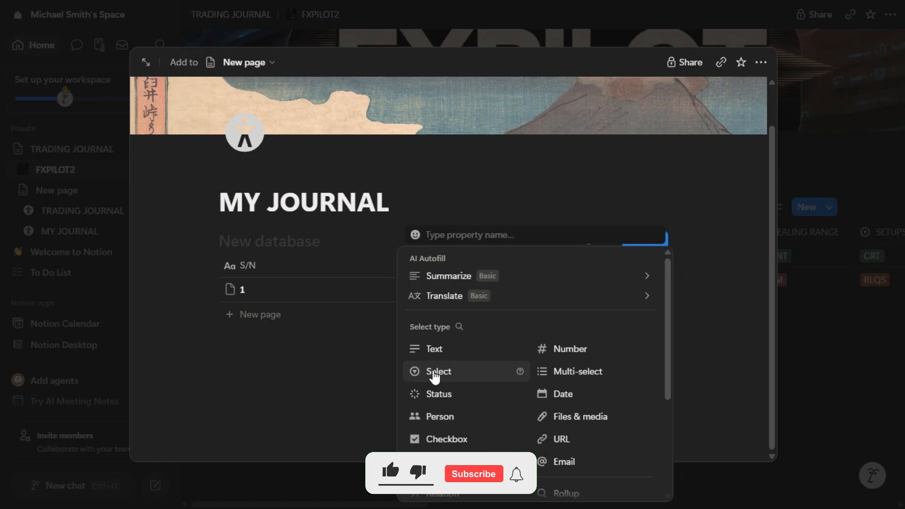
left_click(434, 375)
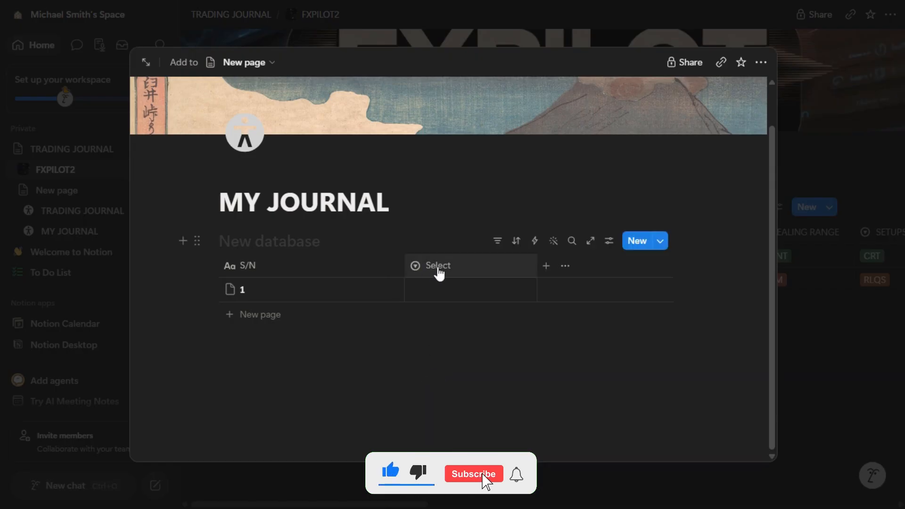
left_click(414, 266)
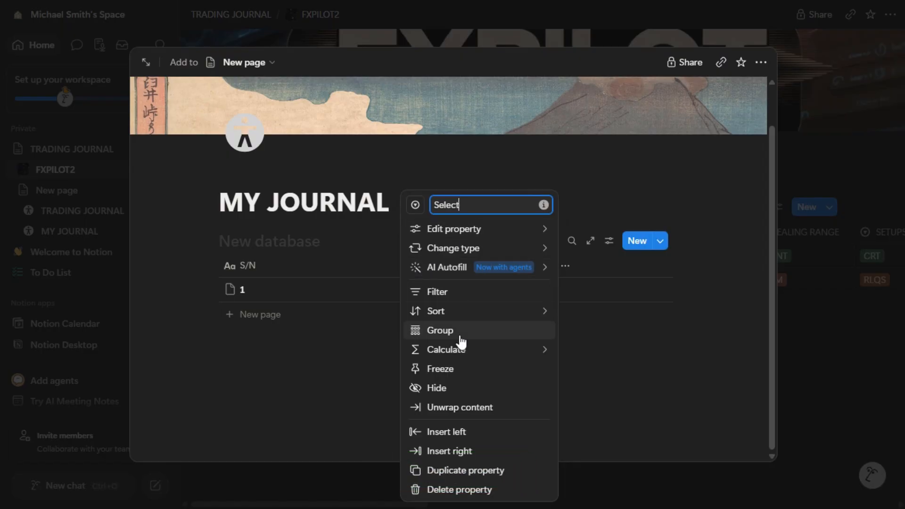
key("BackSpace")
key("BackSpace")
key("BackSpace")
key("BackSpace")
key("BackSpace")
key("BackSpace")
type("PAIRS")
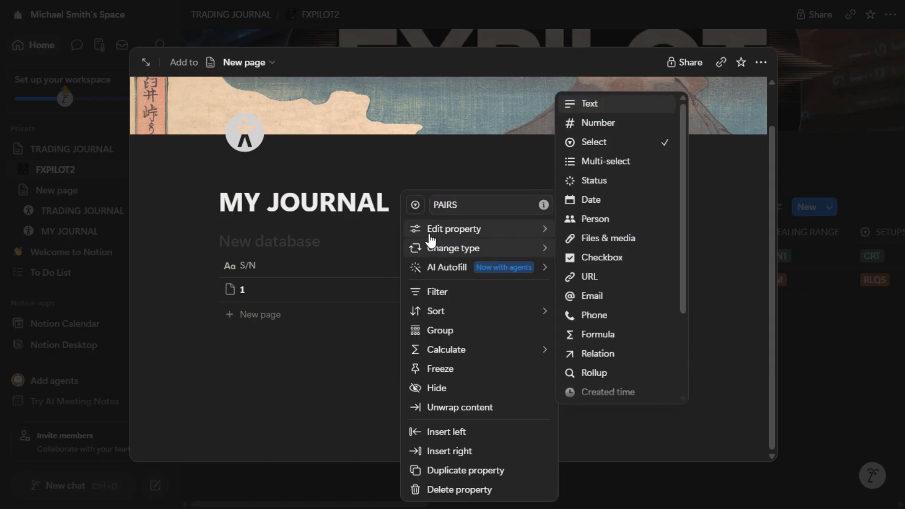
- Add the options GBPUSD, EURUSD, XAUUSD and GBPJPY to the PAIRS property
mouse_move(454, 232)
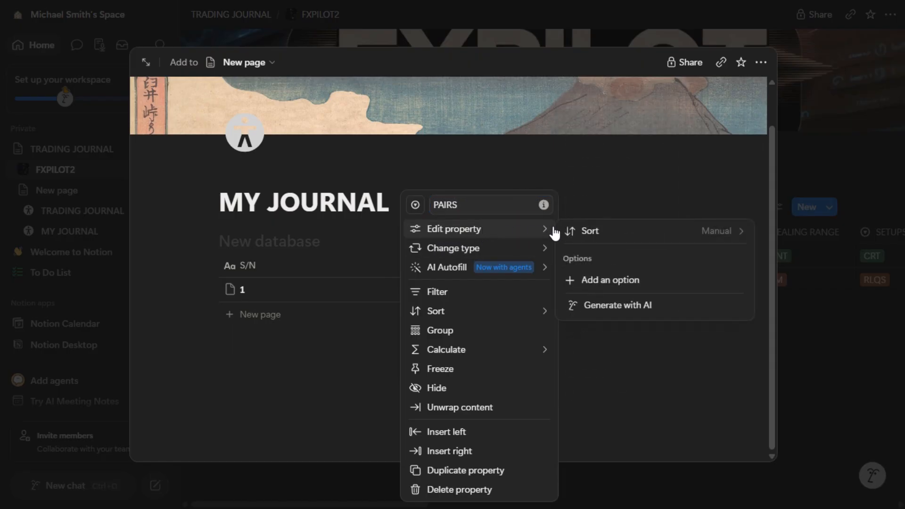
left_click(600, 285)
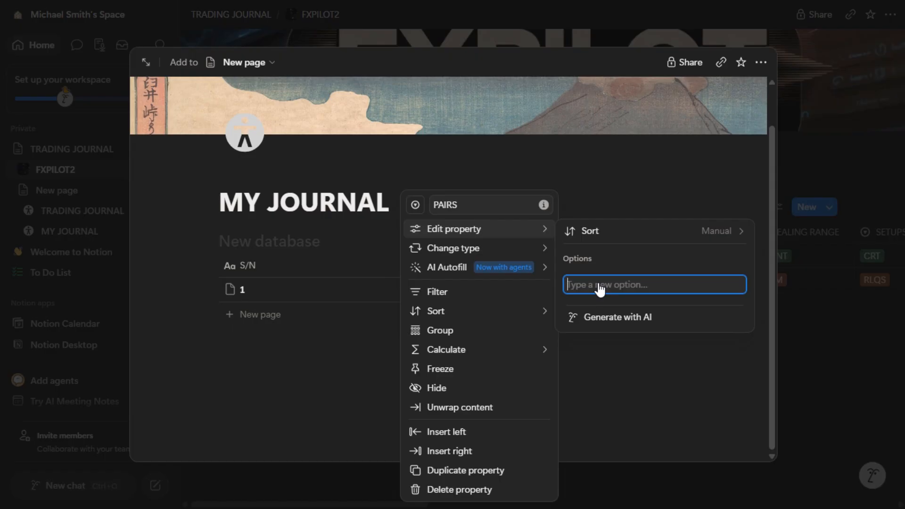
type("GBPUSD")
key("Return")
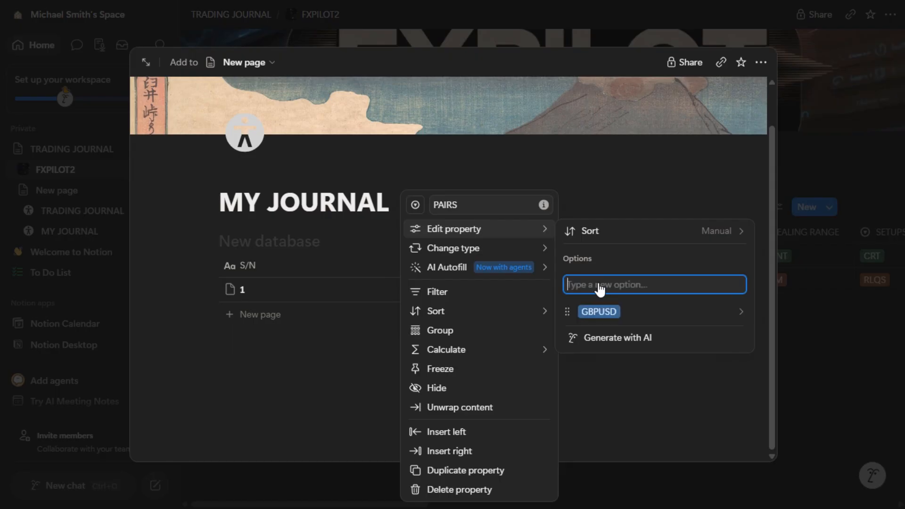
type("EURUSD")
key("Return")
type("XAU")
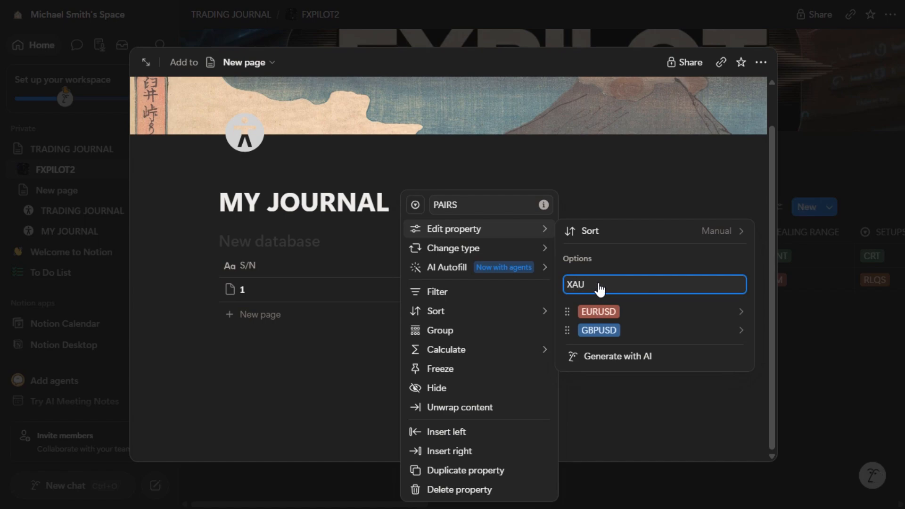
type("USD")
key("Return")
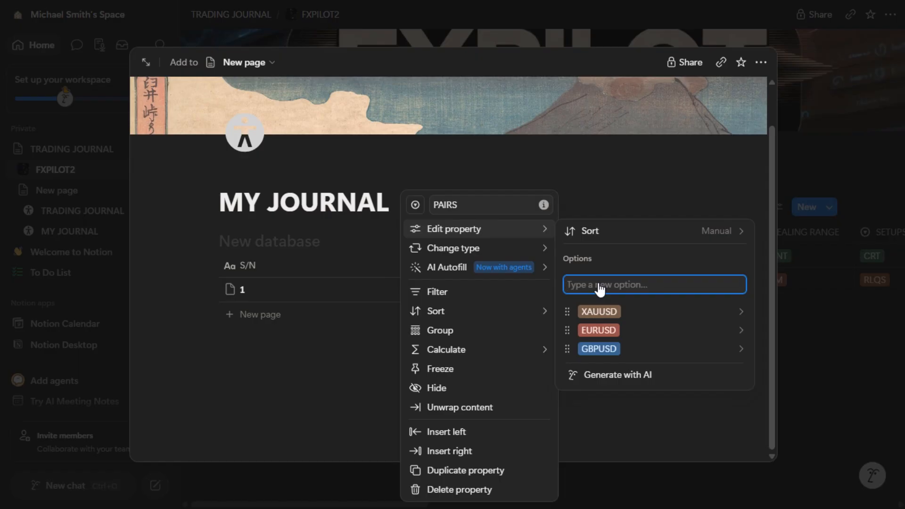
type("GBPJPY")
key("Return")
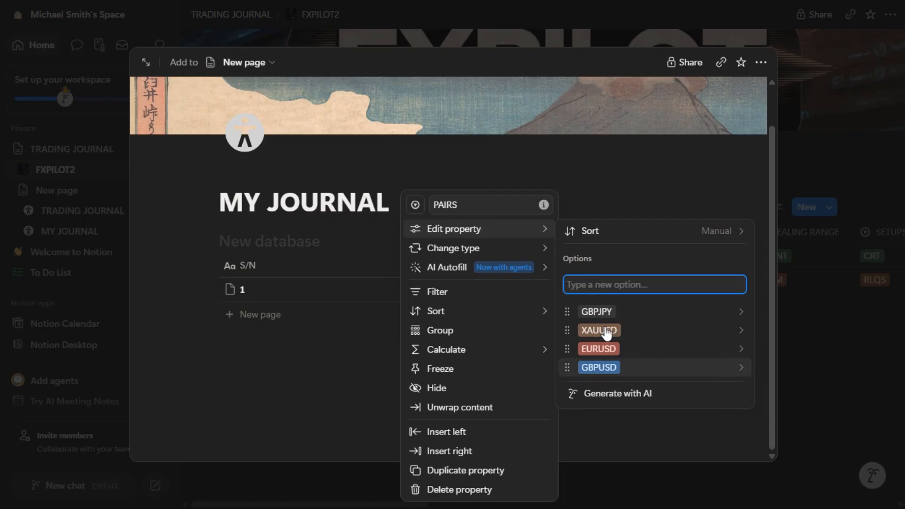
left_click(609, 166)
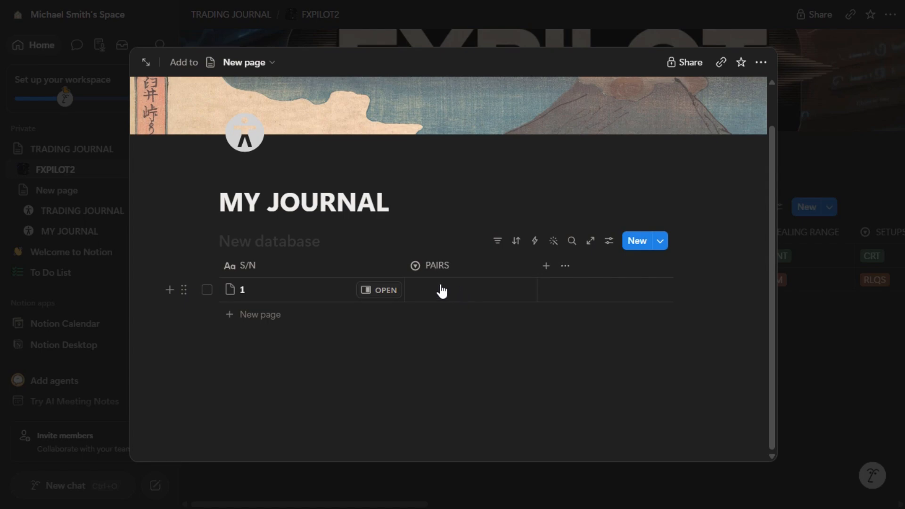
- Reorder the PAIRS options to XAUUSD, GBPUSD, EURUSD, GBPJPY
left_click(451, 295)
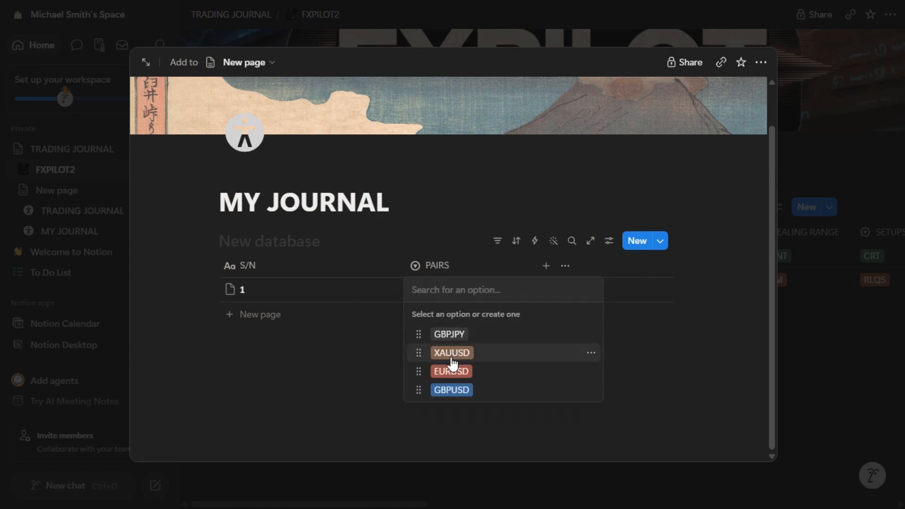
left_click_drag(461, 354, 460, 334)
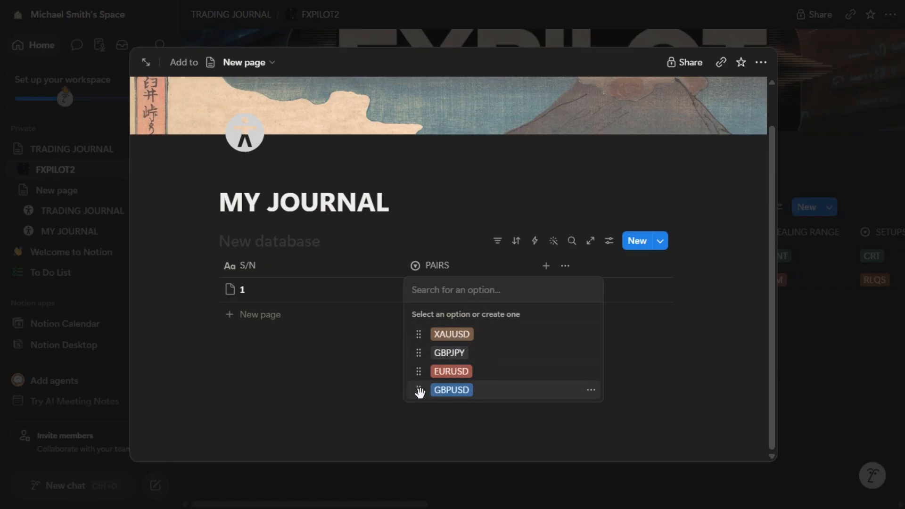
left_click_drag(446, 399, 448, 377)
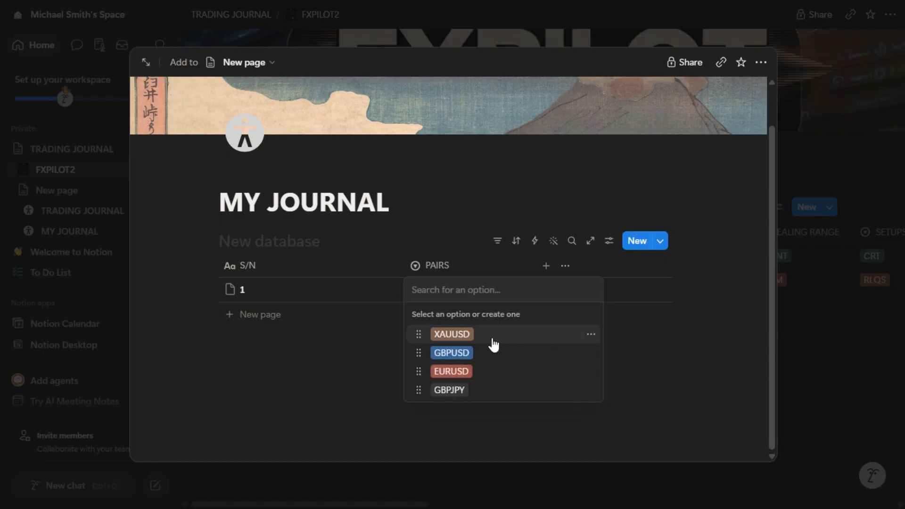
- Colour the XAUUSD option yellow, EURUSD green and GBPJPY purple, and set the first row's pair to XAUUSD
left_click(592, 336)
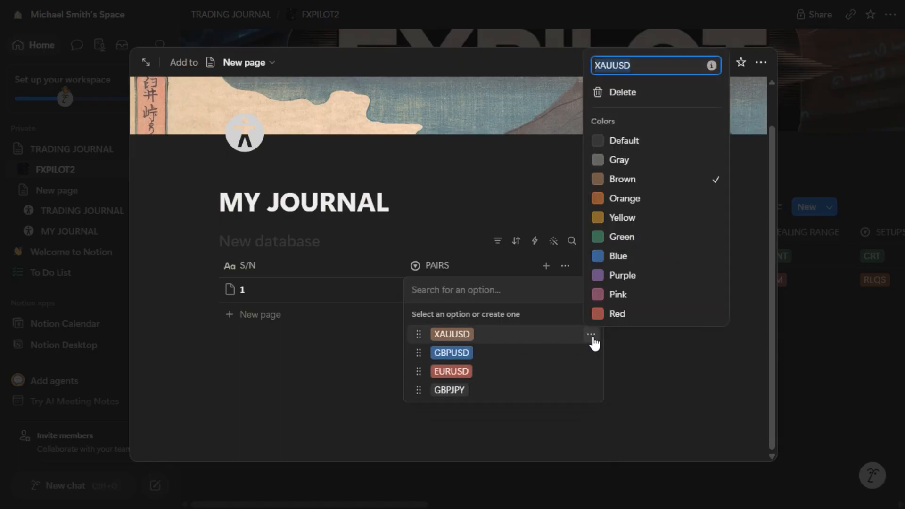
left_click(620, 222)
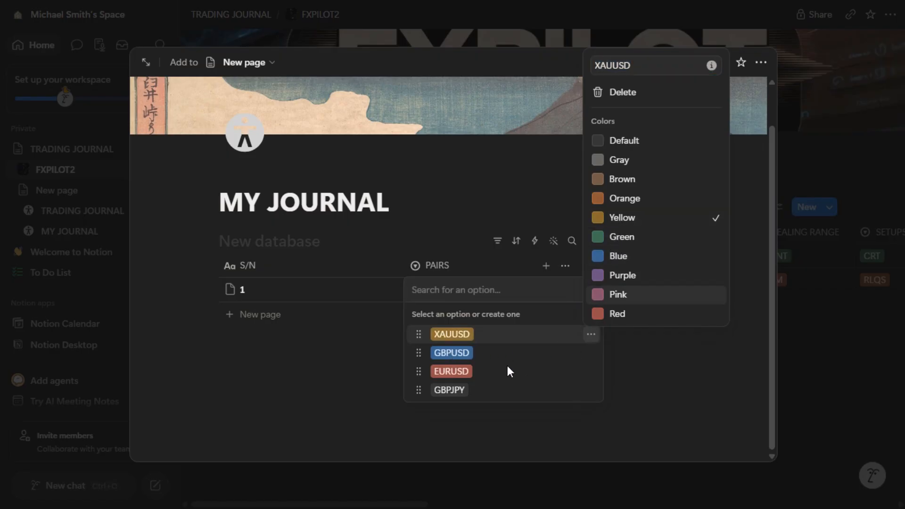
left_click(592, 376)
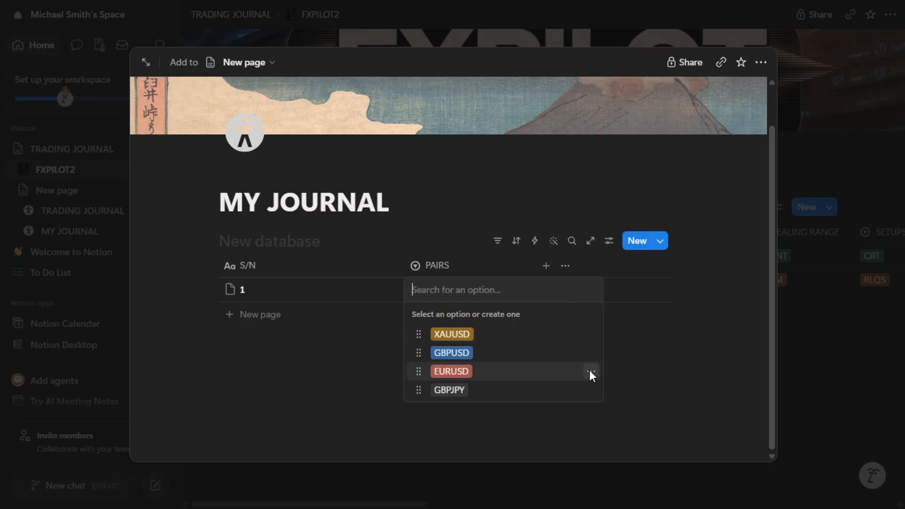
left_click(591, 371)
left_click(616, 276)
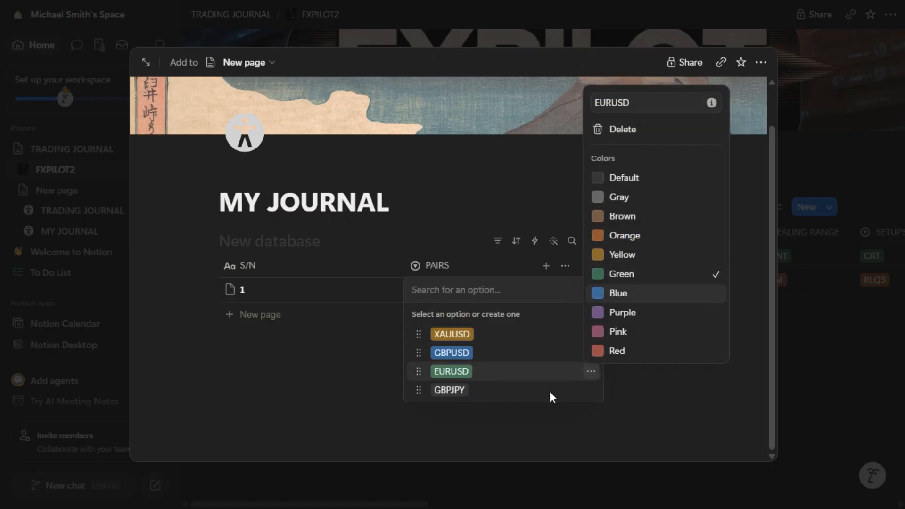
left_click(589, 391)
left_click(590, 390)
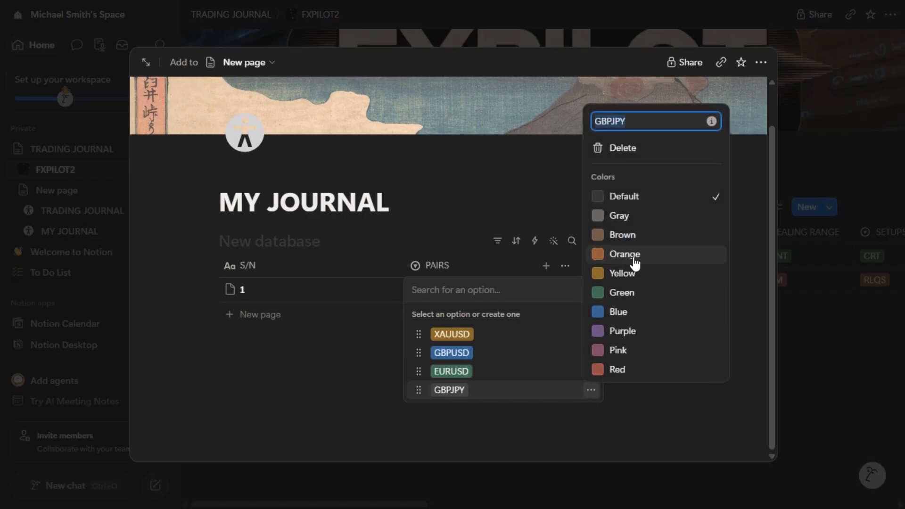
left_click(625, 330)
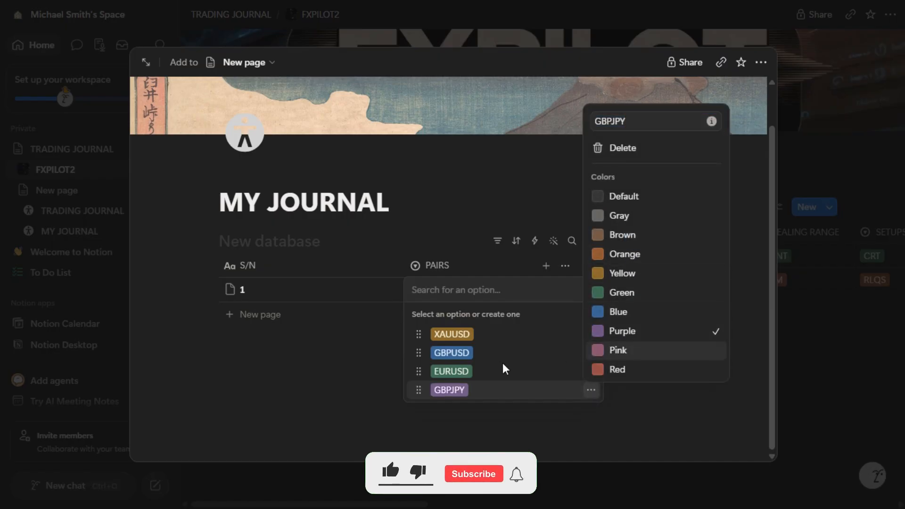
left_click(457, 205)
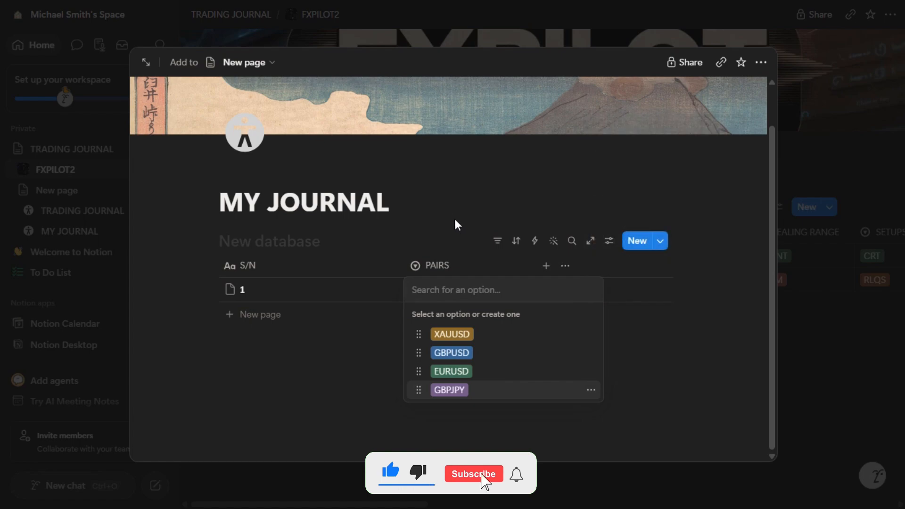
left_click(455, 336)
left_click(485, 365)
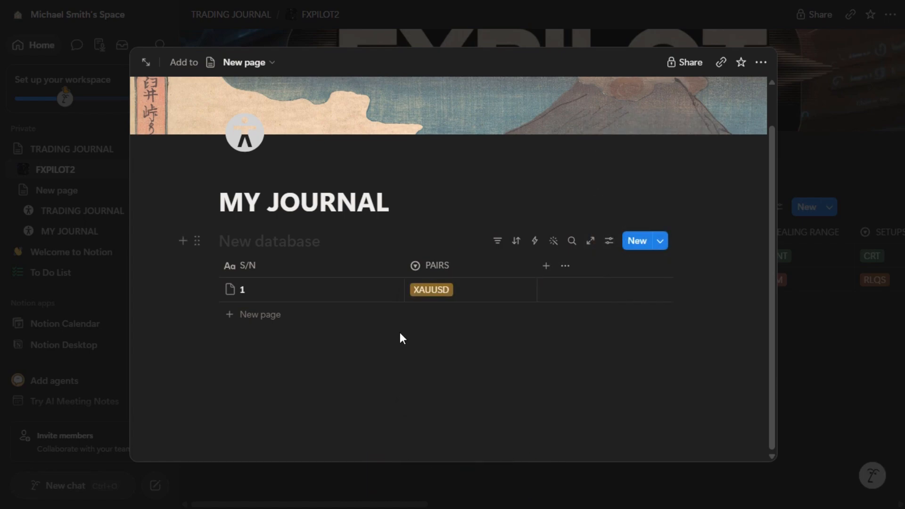
- Add a Date property to the table and set the first row's date to August 9, 2026
left_click(546, 267)
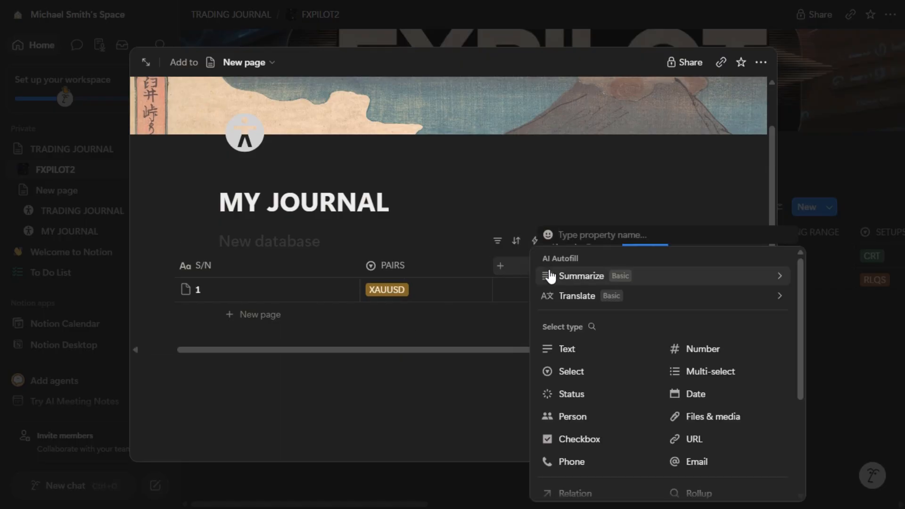
left_click(694, 395)
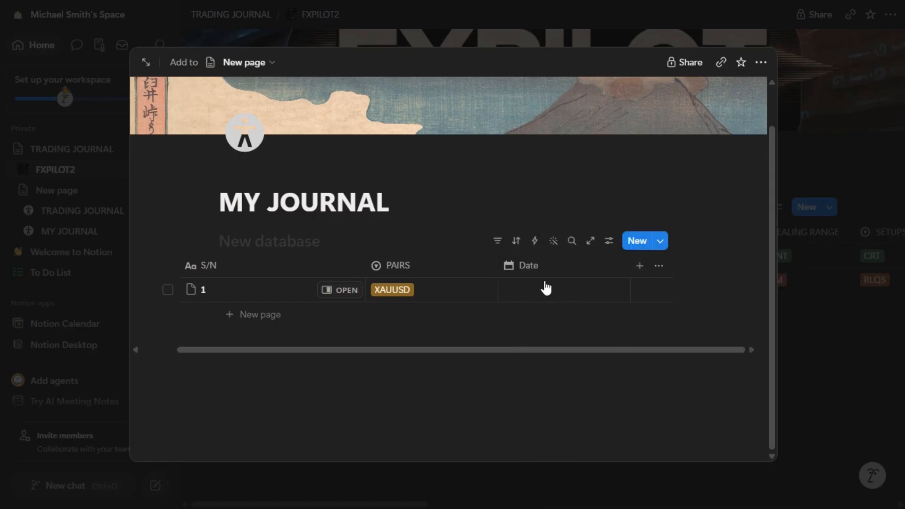
left_click(537, 289)
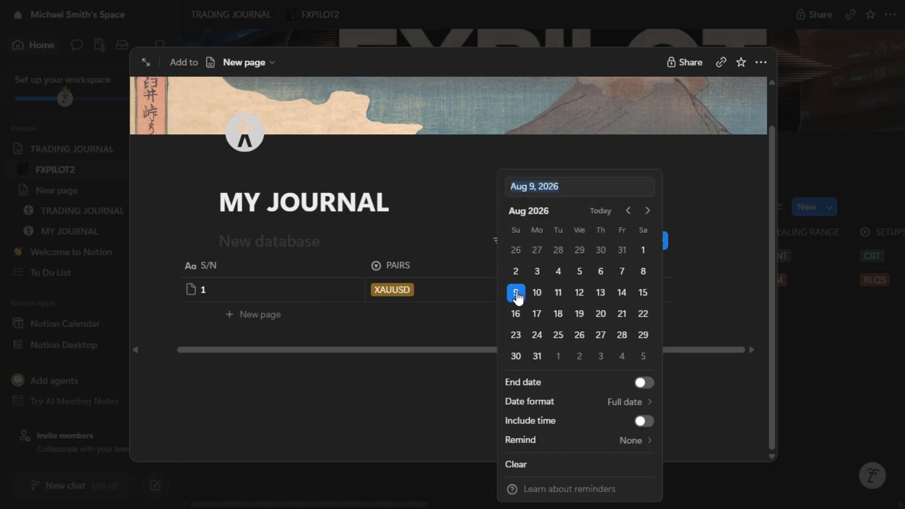
left_click(516, 294)
left_click(451, 236)
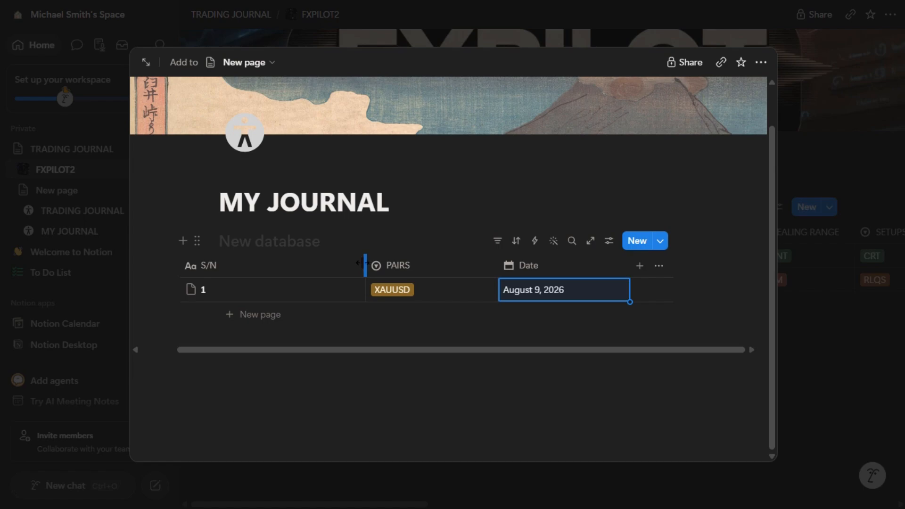
- Narrow the S/N, PAIRS and Date columns so they fit closely around their contents
left_click_drag(362, 262, 245, 268)
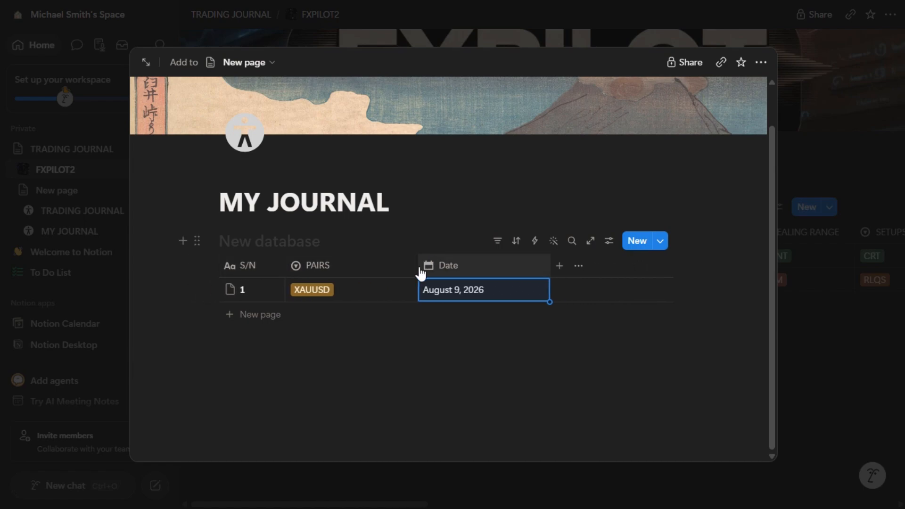
left_click_drag(418, 265, 350, 263)
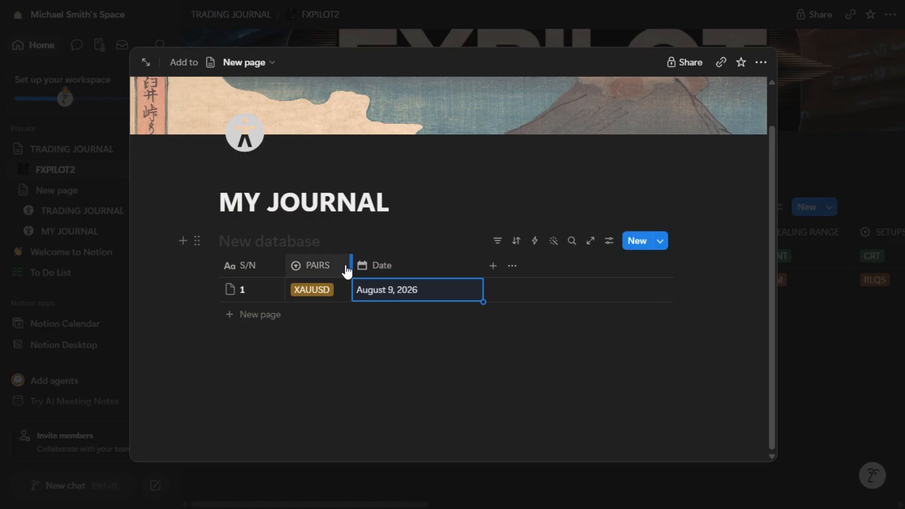
left_click_drag(483, 260, 442, 260)
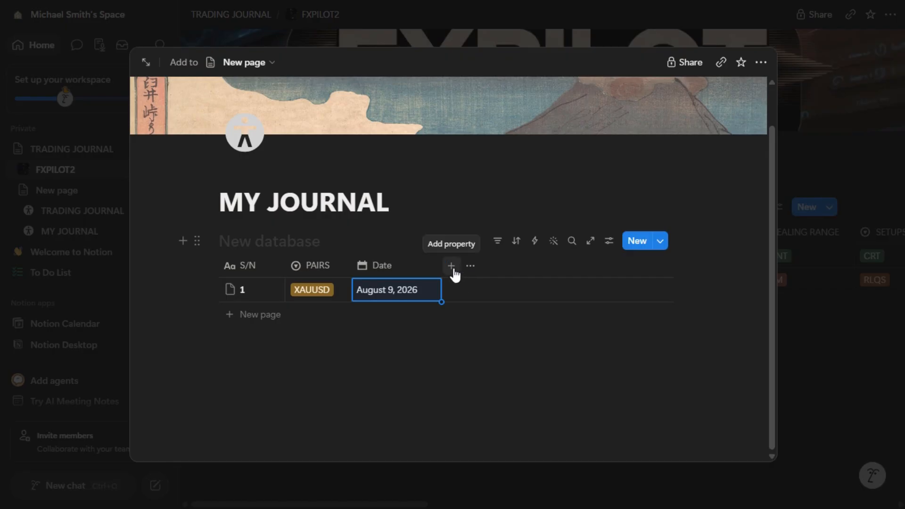
- Add a Select property after the Date column and name it WEEK DAYS
left_click(452, 271)
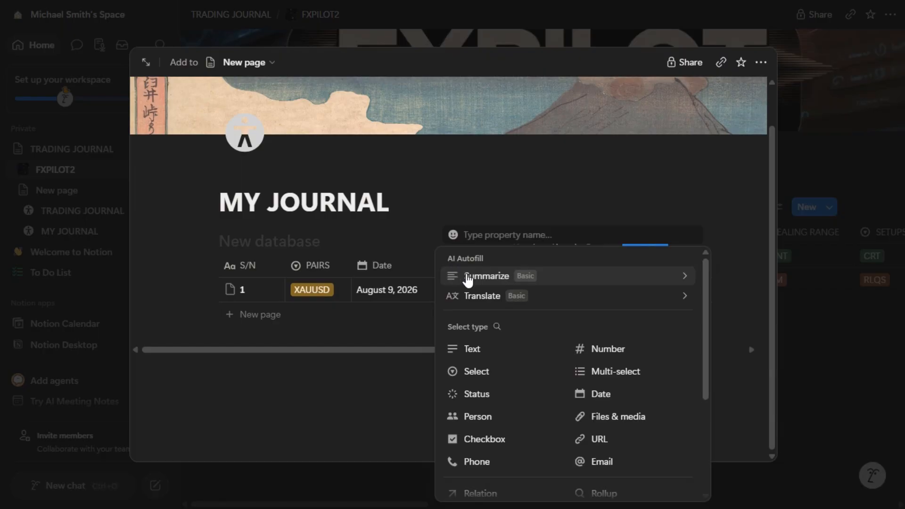
left_click(455, 372)
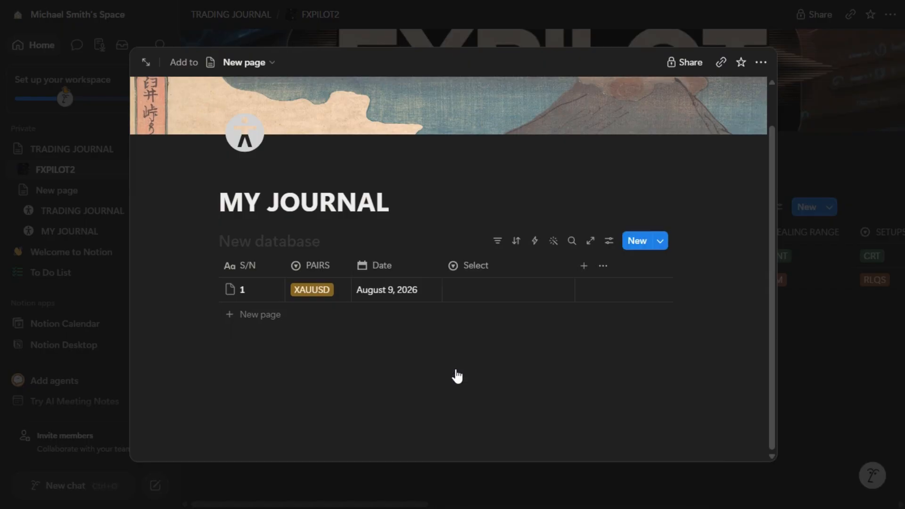
left_click(450, 267)
mouse_move(472, 231)
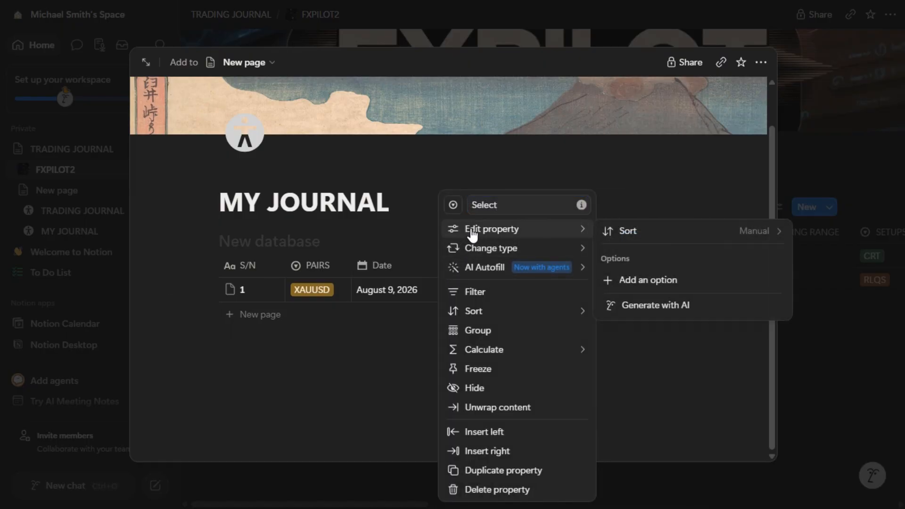
left_click(505, 204)
key("BackSpace")
key("BackSpace")
key("BackSpace")
key("BackSpace")
key("BackSpace")
key("BackSpace")
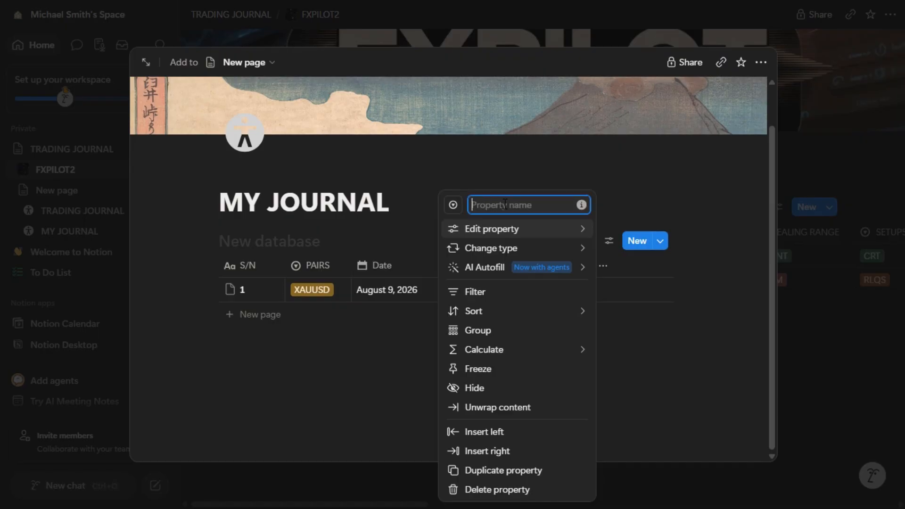
type("WEEK DAYS")
- Add the options FRIDAY and THURSDAY to the WEEK DAYS property
left_click(504, 230)
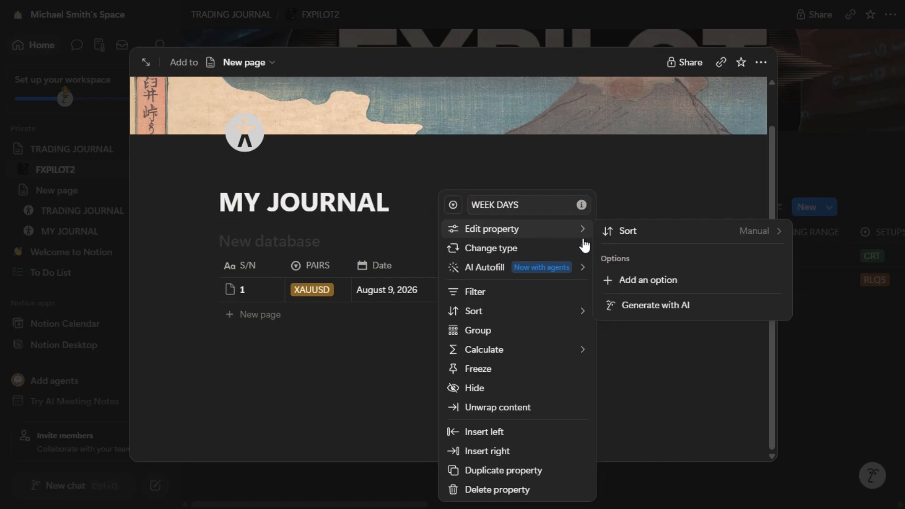
left_click(630, 286)
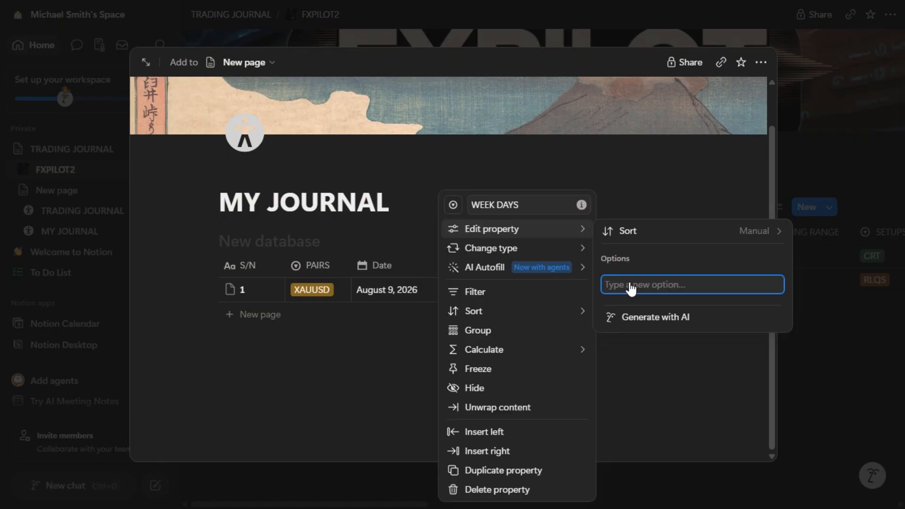
type("T")
key("BackSpace")
type("FRIDAY")
key("Return")
type("HUR")
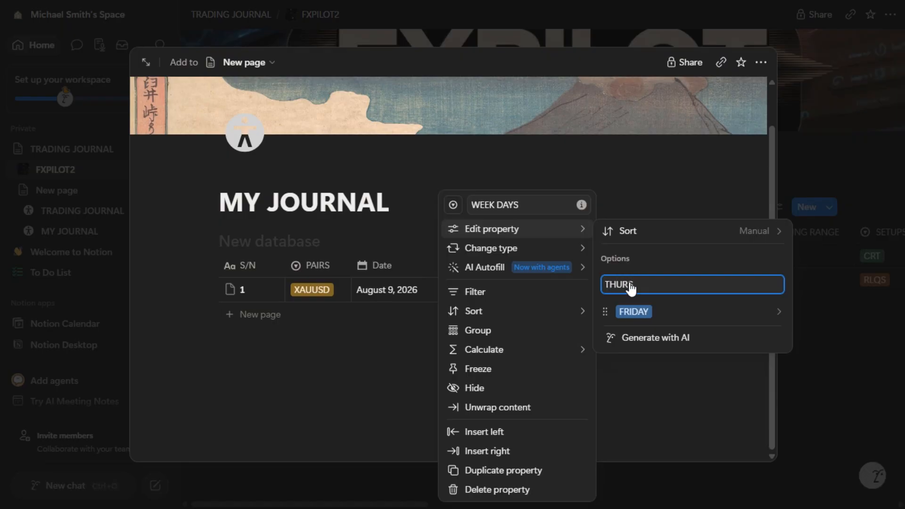
type("SDAY")
key("Return")
- Add WEDNESDAY, TUESDAY and MONDAY as further options of the WEEK DAYS property
type("W")
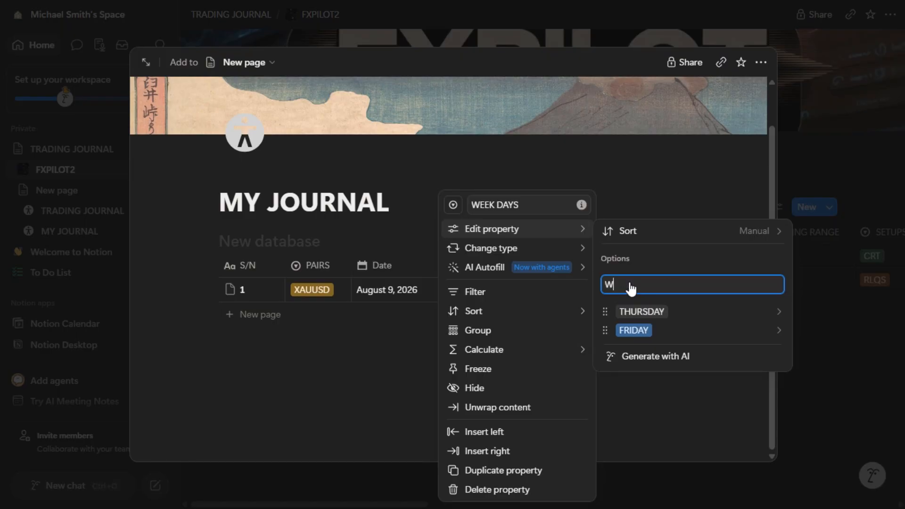
type("EDNESDAY")
key("Return")
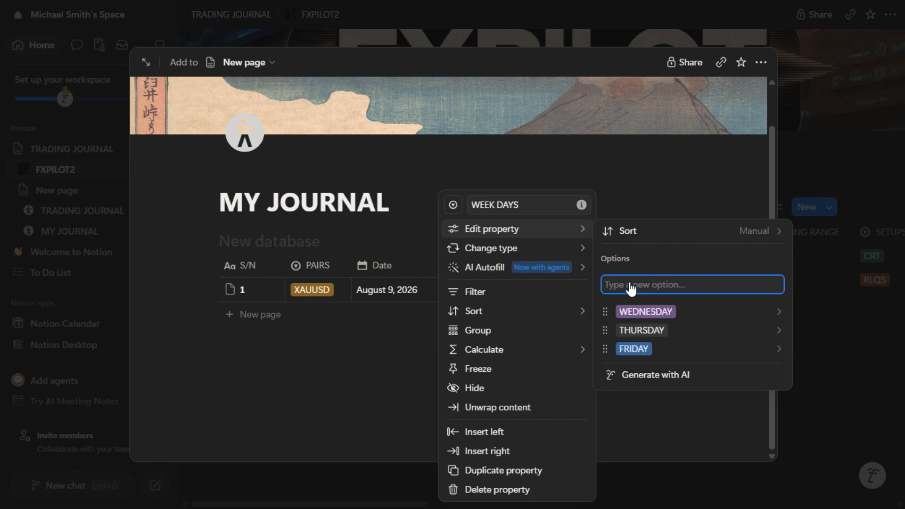
type("TUESDAY")
key("Return")
type("MO")
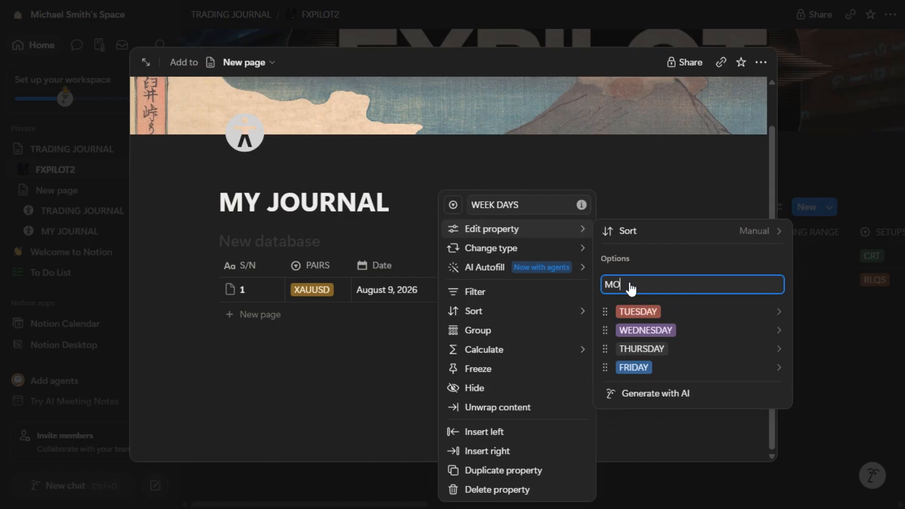
type("NDAY")
key("Return")
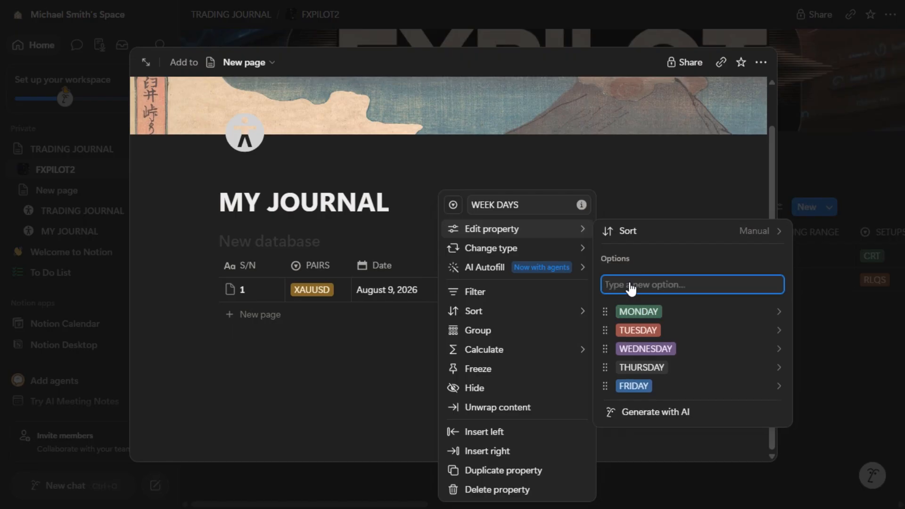
left_click(630, 184)
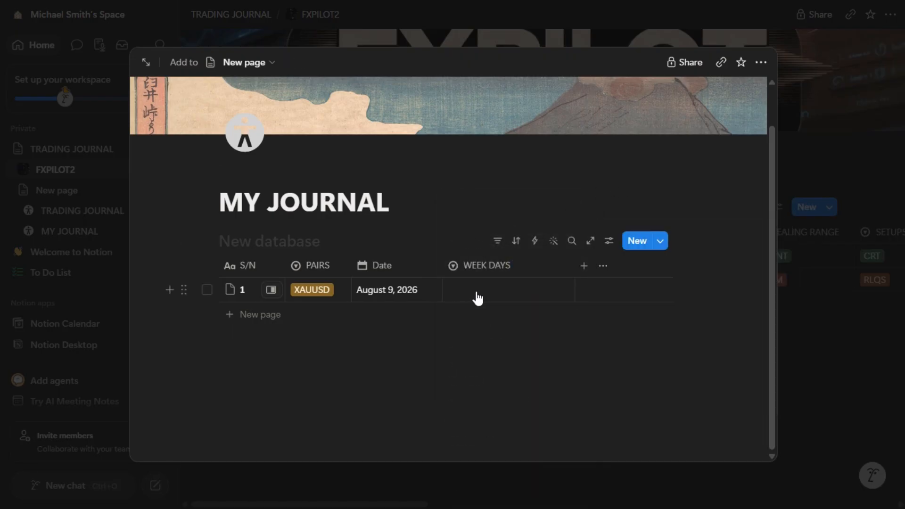
- Change the colour of the THURSDAY option in the WEEK DAYS property to pink
left_click(478, 296)
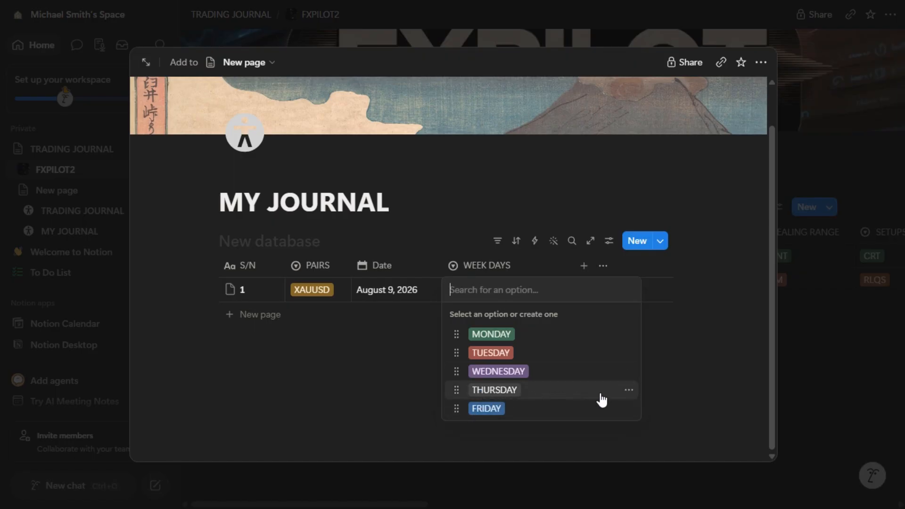
left_click(628, 390)
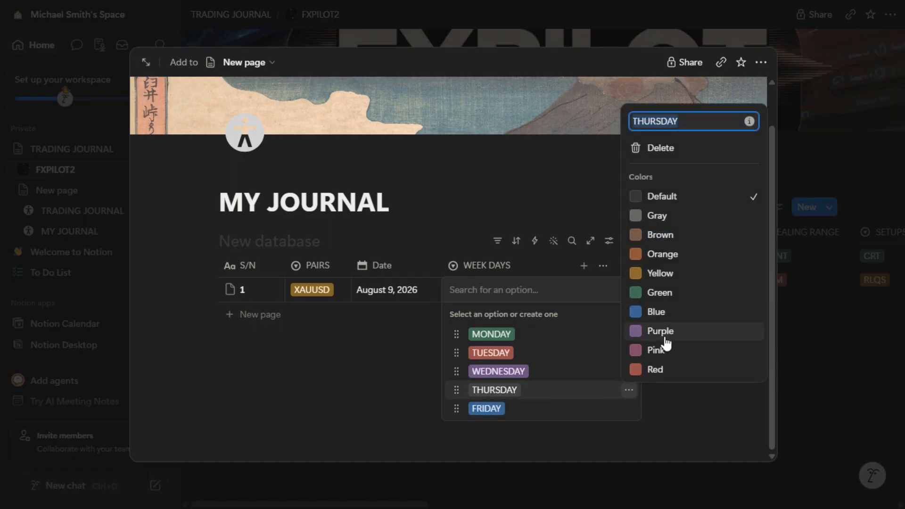
left_click(666, 355)
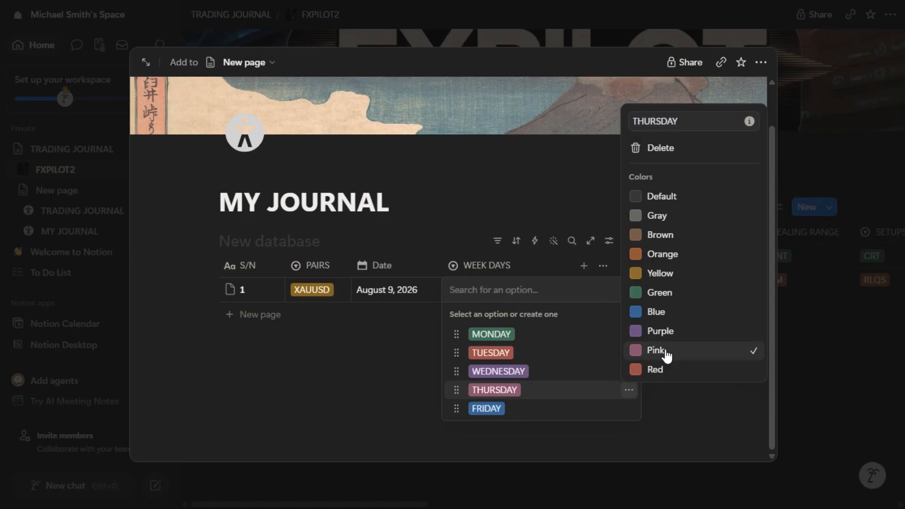
- Set the first row's week day to MONDAY and narrow the WEEK DAYS column to fit closely around its contents
left_click(488, 330)
left_click(489, 331)
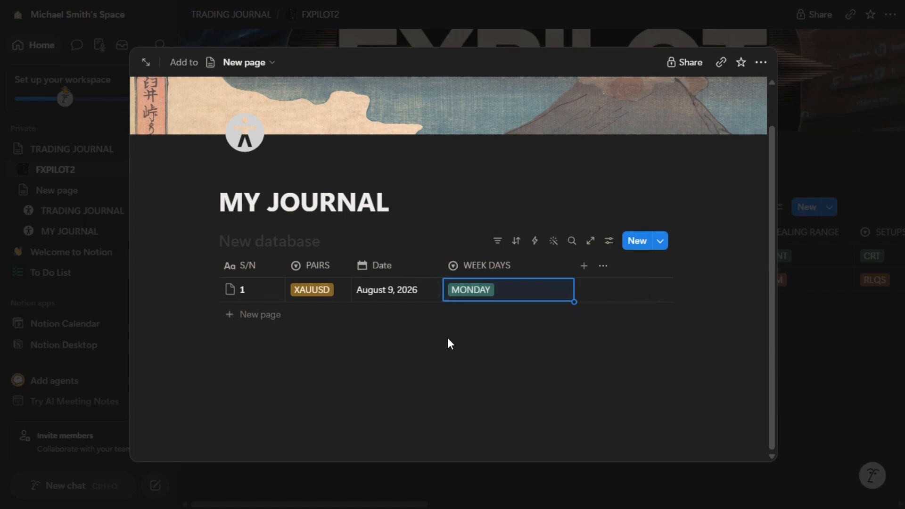
left_click(538, 335)
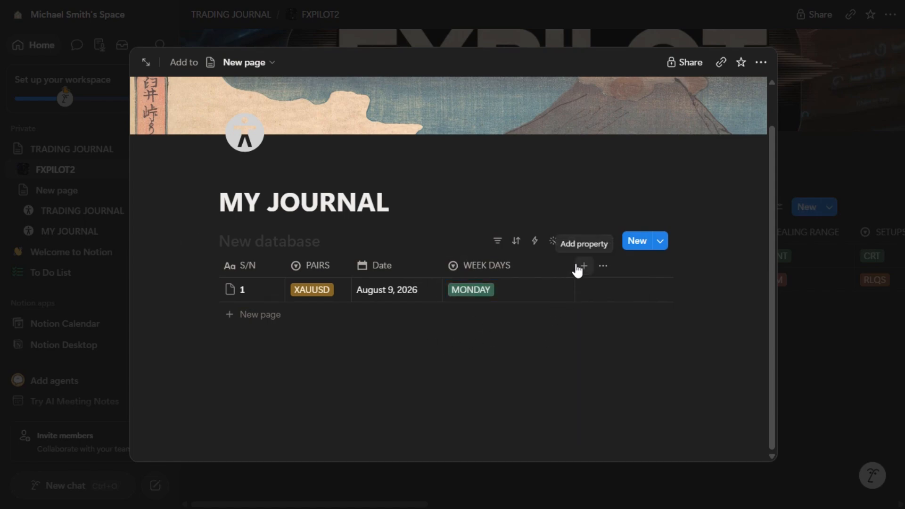
left_click_drag(574, 267, 524, 266)
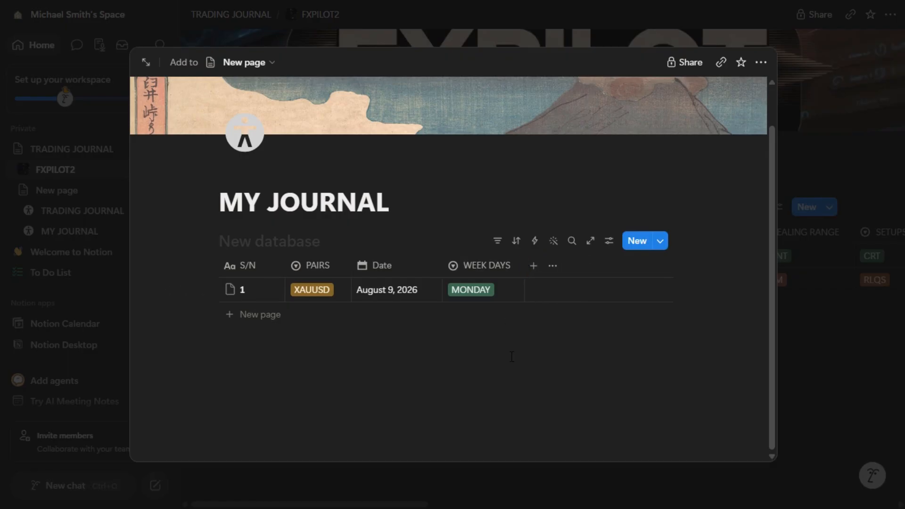
- Add a Select property after the WEEK DAYS column and name it NEWS
left_click(536, 268)
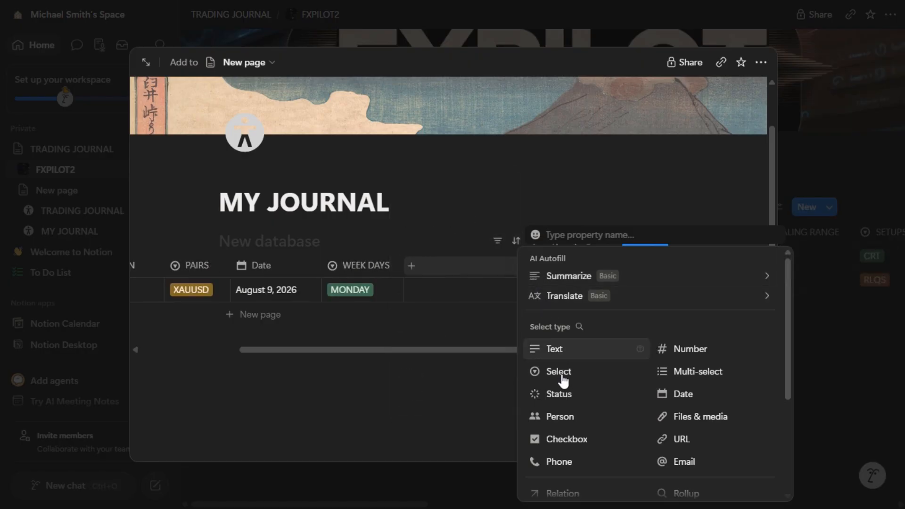
left_click(535, 375)
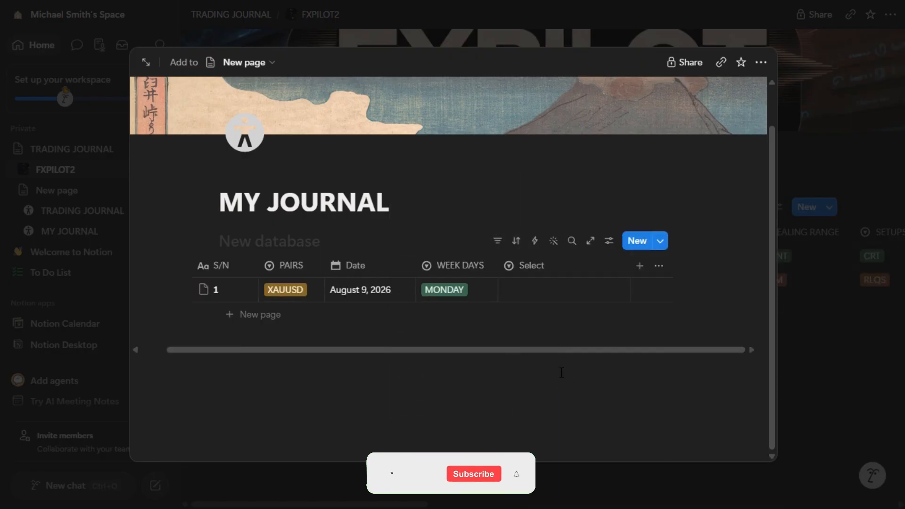
left_click(508, 265)
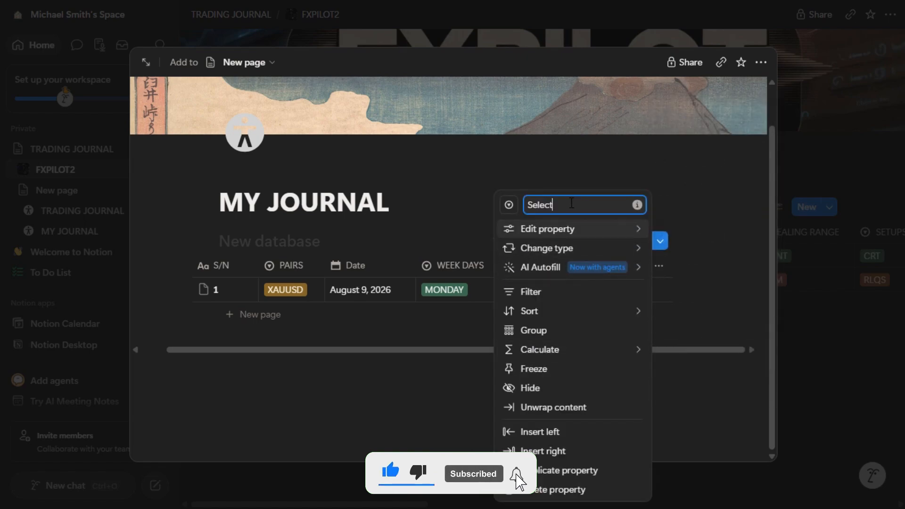
key("BackSpace")
key("BackSpace")
key("BackSpace")
key("BackSpace")
key("BackSpace")
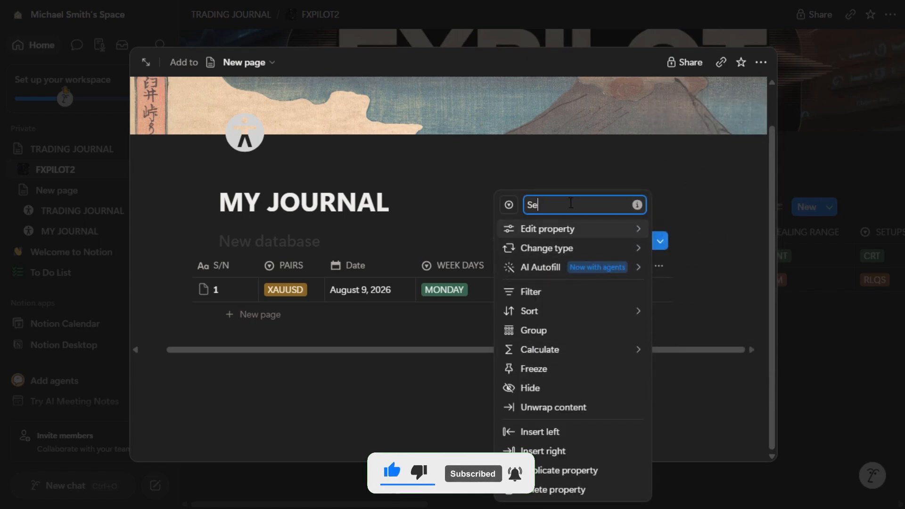
key("BackSpace")
type("NEWS")
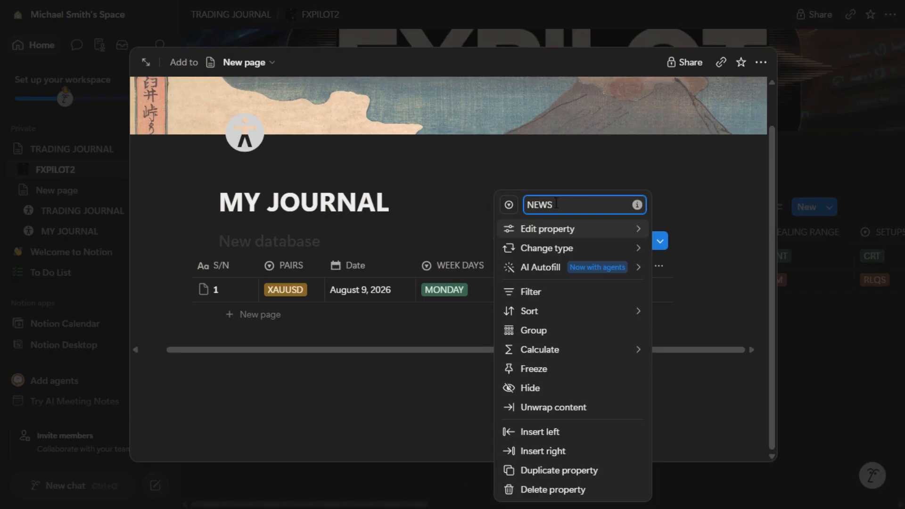
- Add the options FOMC, NFP, CPI and OTHERS to the NEWS property
left_click(539, 236)
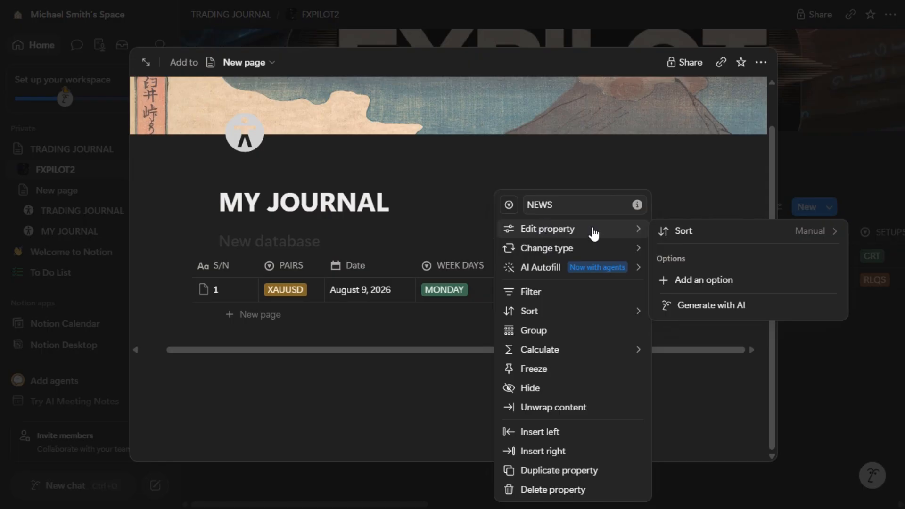
left_click(695, 280)
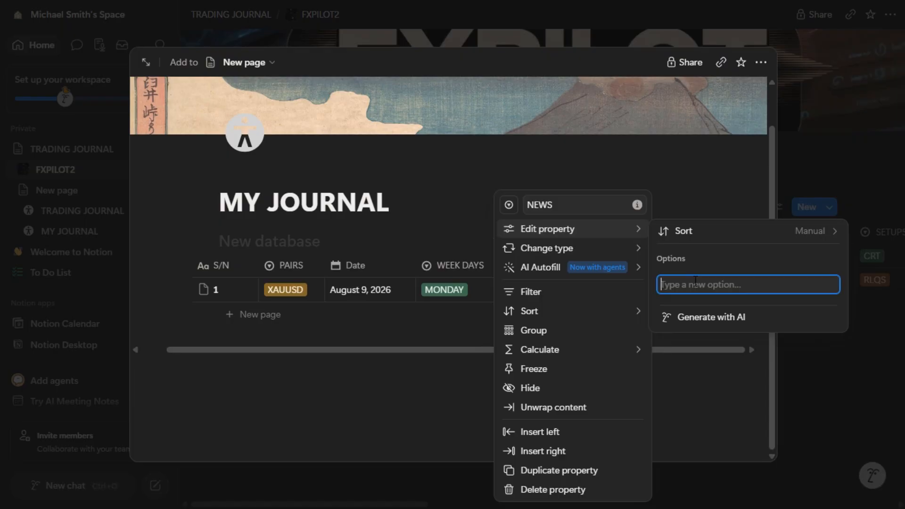
type("FOM")
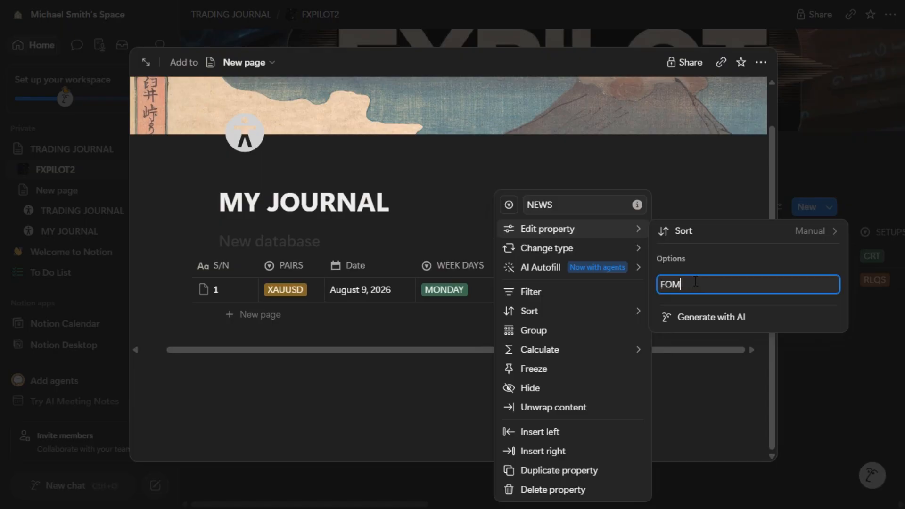
type("C")
key("Return")
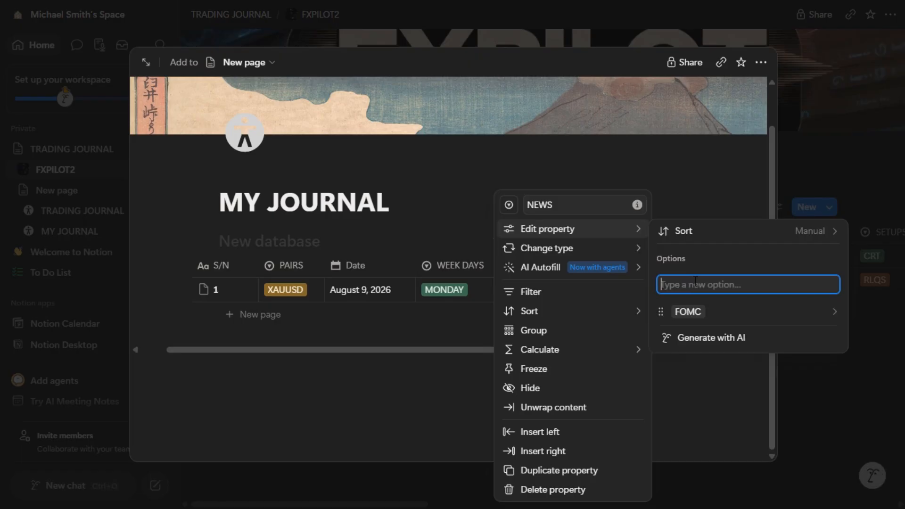
type("NFP")
key("Return")
type("CPI")
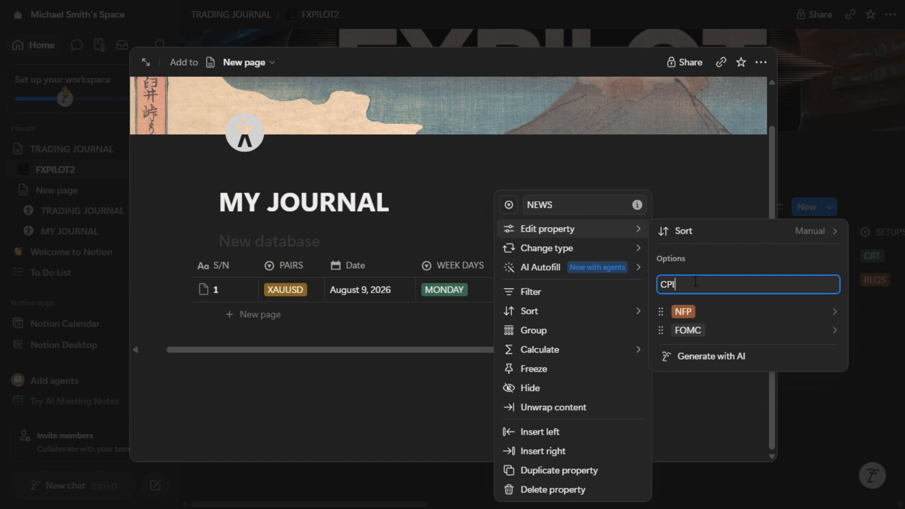
key("Return")
type("O")
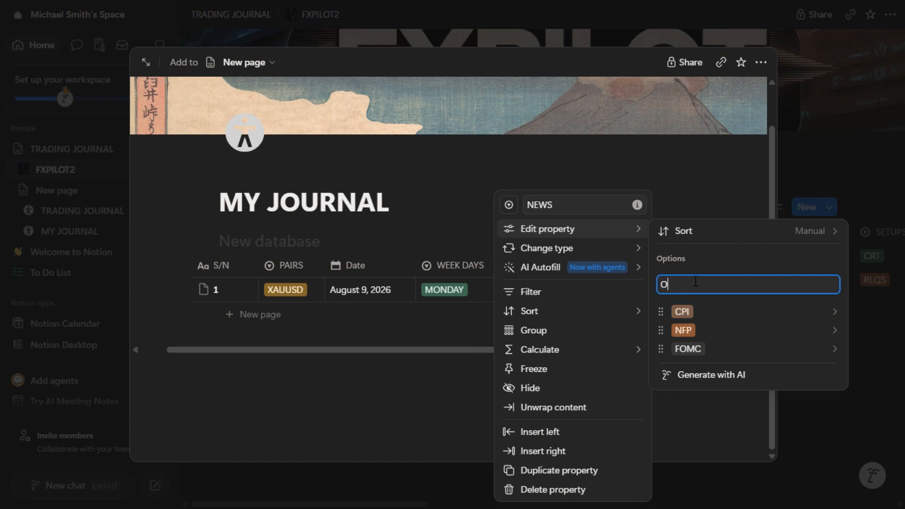
type("THERS")
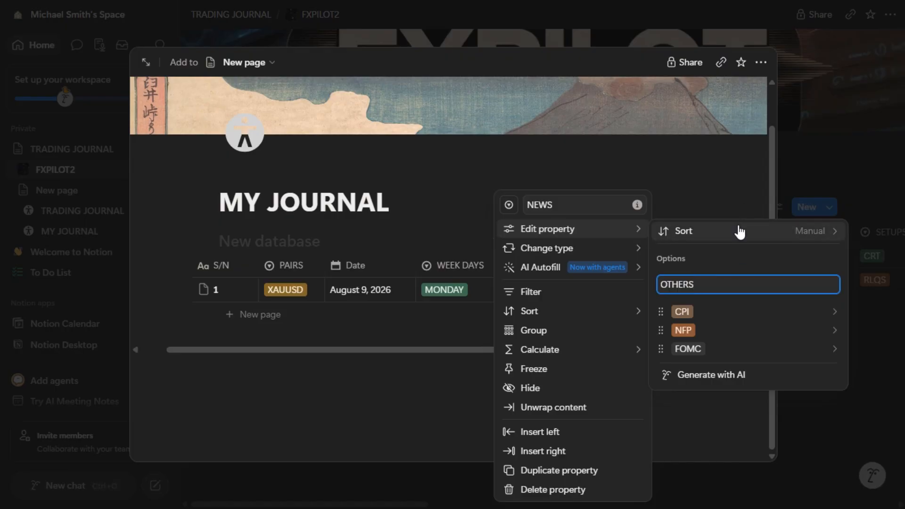
key("Return")
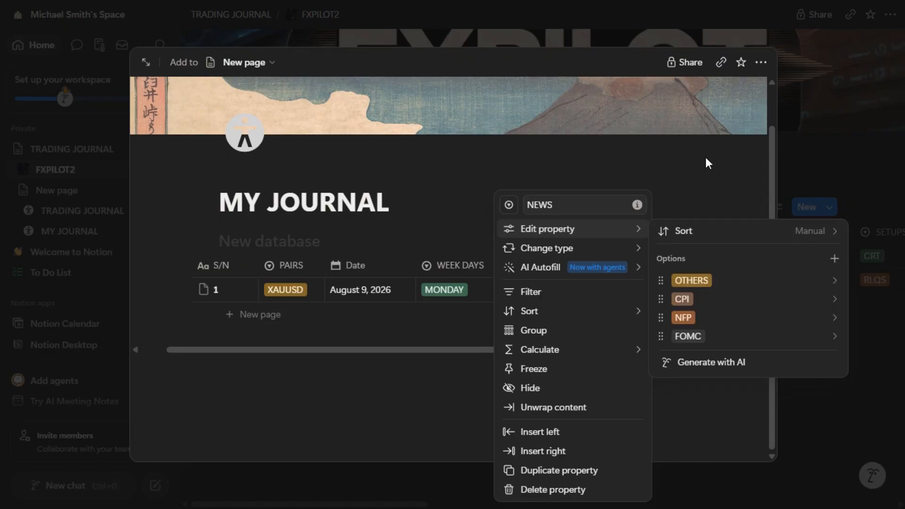
left_click(705, 158)
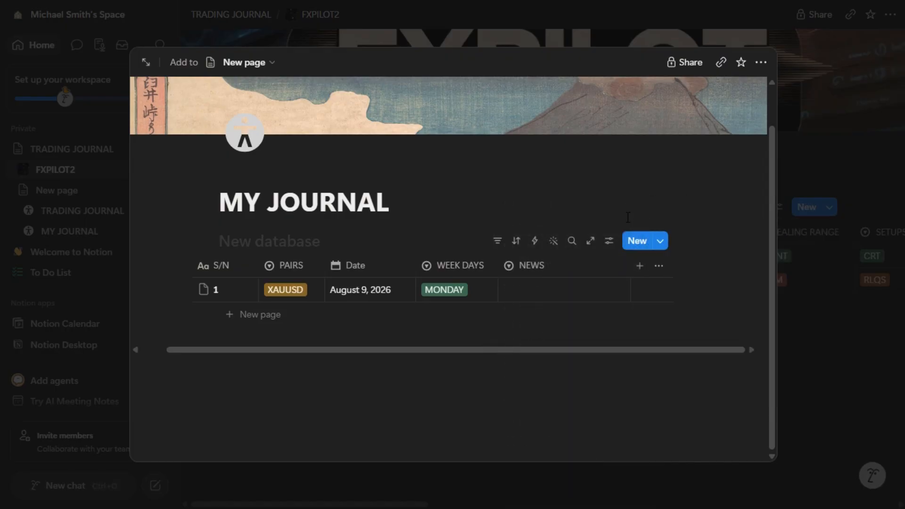
- Colour the FOMC, NFP and CPI options of the NEWS property red
left_click(525, 289)
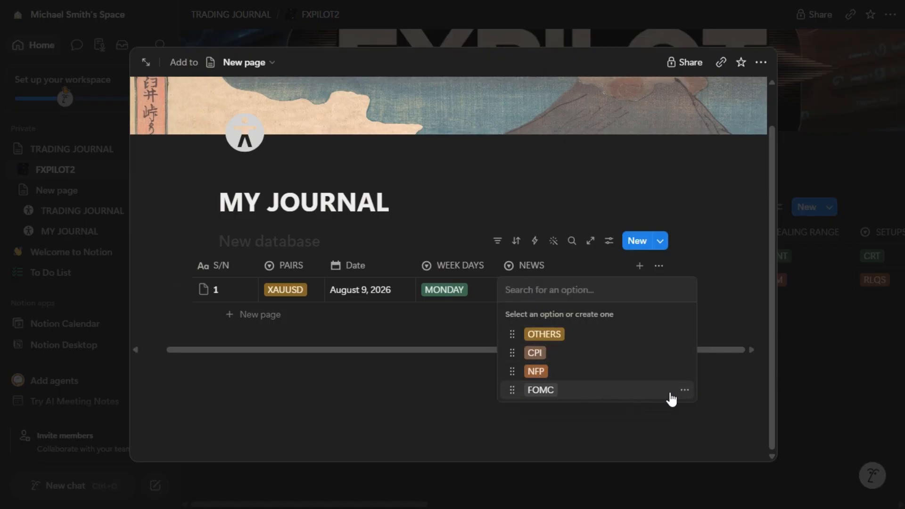
left_click(684, 392)
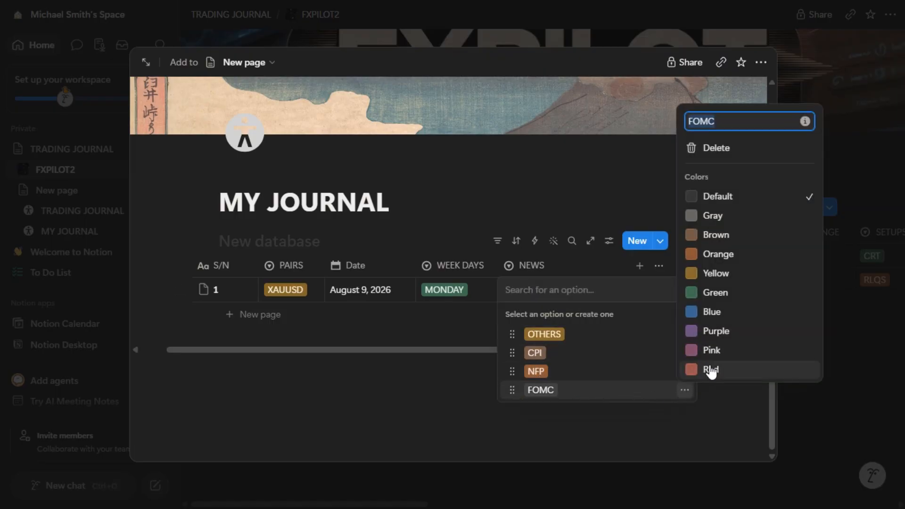
left_click(709, 370)
left_click(656, 370)
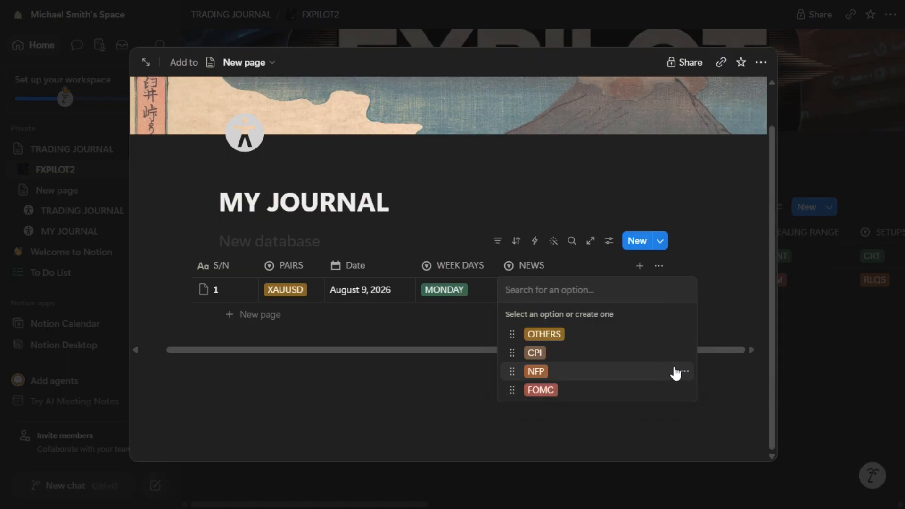
left_click(684, 372)
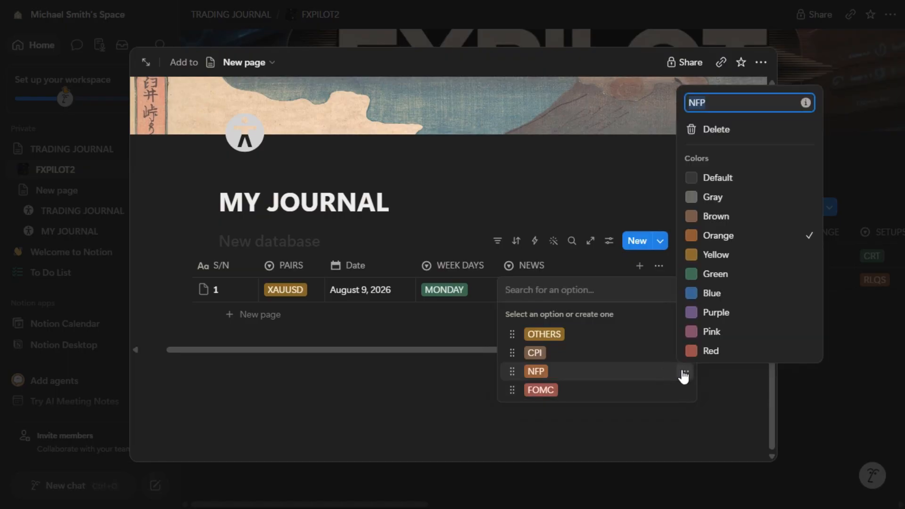
left_click(711, 353)
left_click(647, 355)
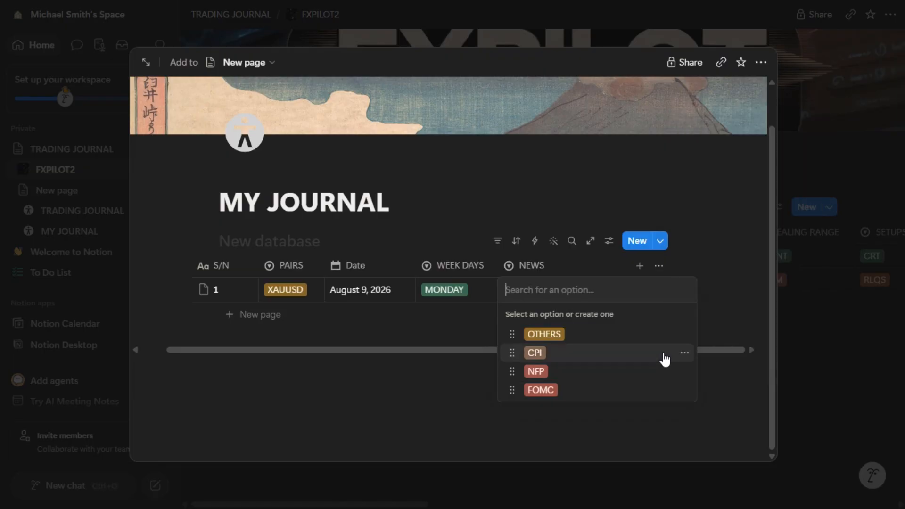
left_click(684, 353)
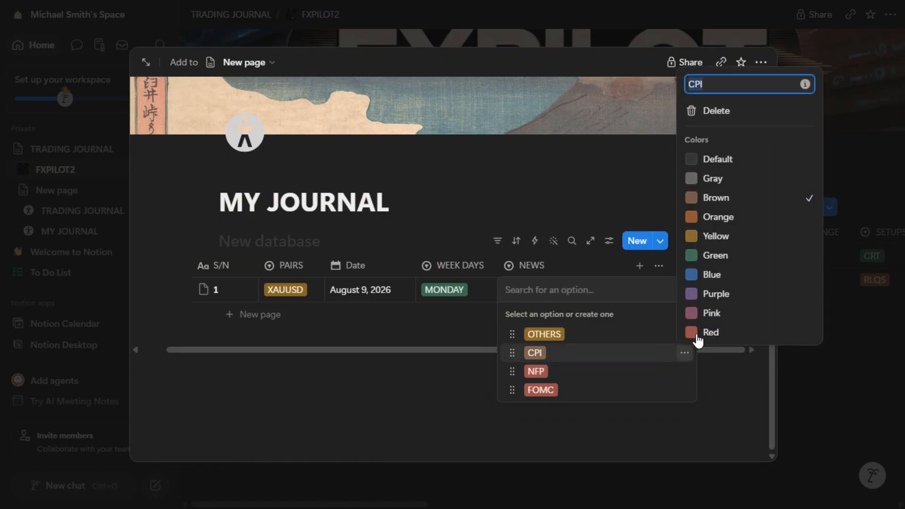
left_click(709, 333)
left_click(628, 335)
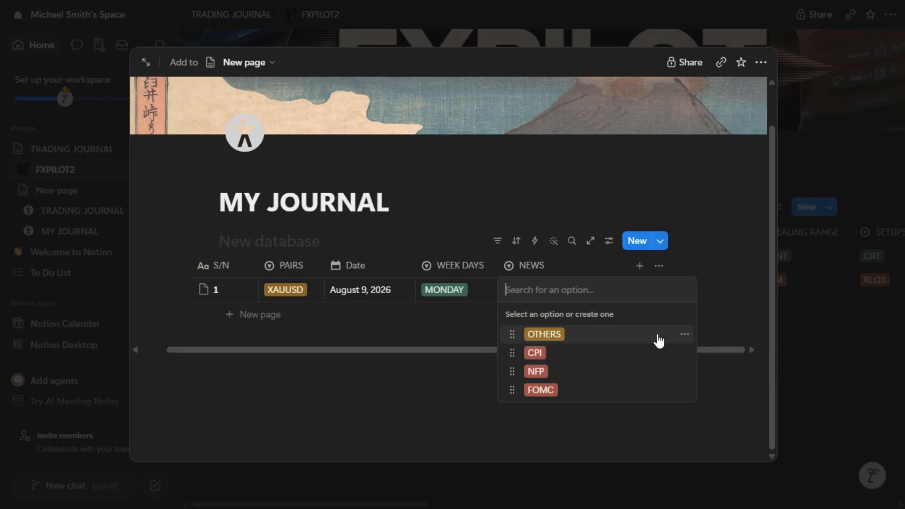
- Colour the OTHERS option of the NEWS property red
left_click(684, 334)
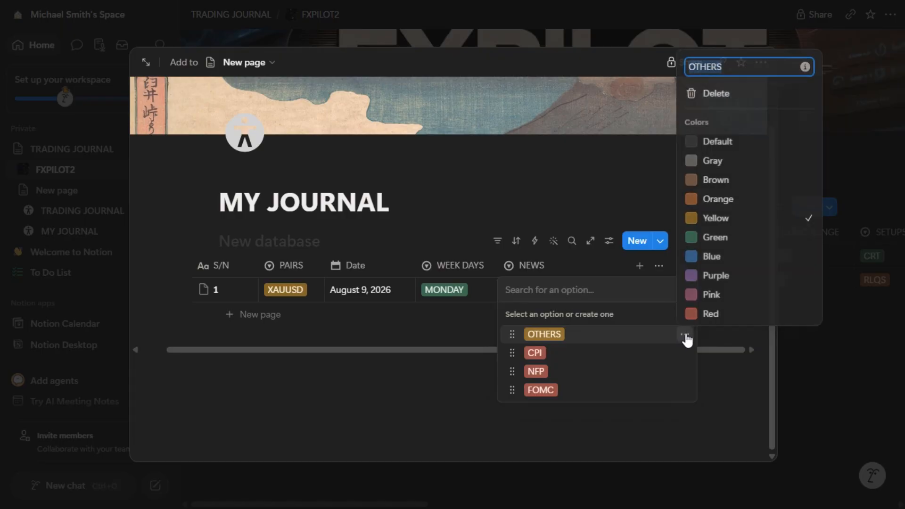
left_click(710, 313)
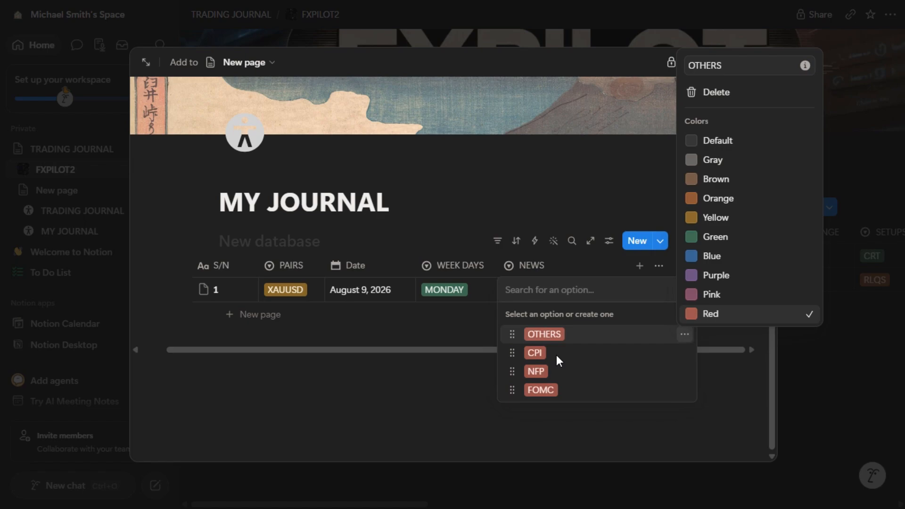
left_click(559, 339)
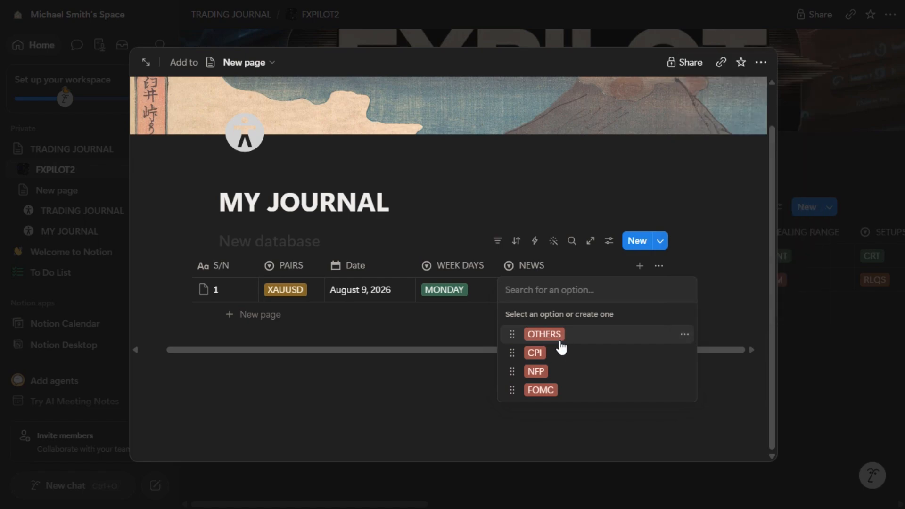
- Set the first row's NEWS value to OTHERS and narrow the NEWS column to fit closely around its contents
left_click(559, 344)
left_click(531, 354)
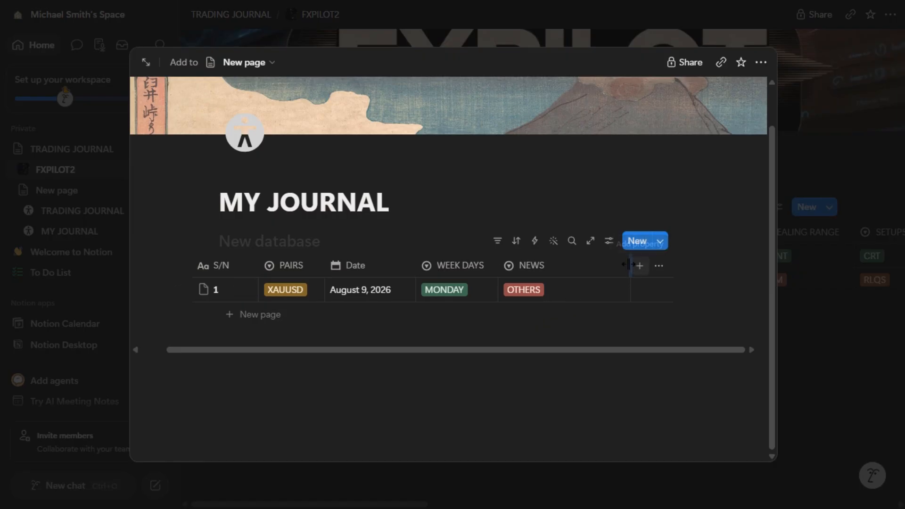
left_click_drag(631, 264, 564, 266)
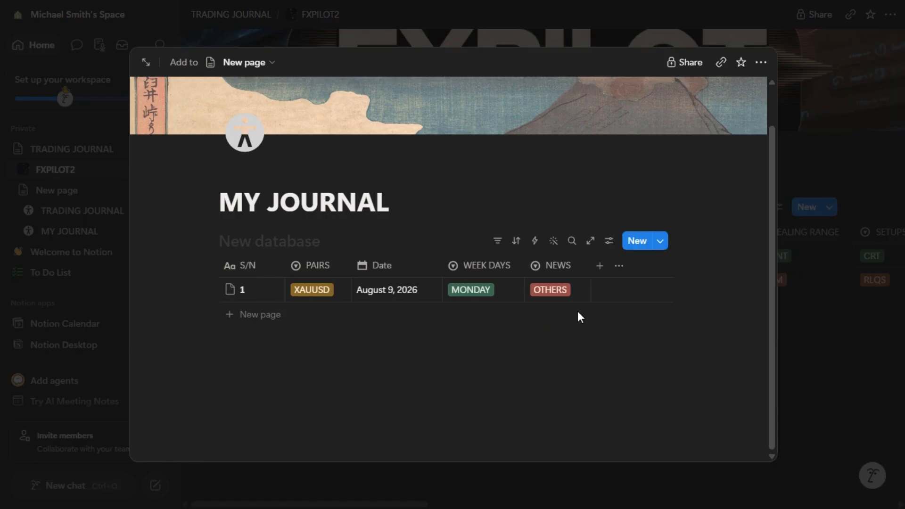
- Add a Select property after the NEWS column and name it TRADING
left_click(601, 268)
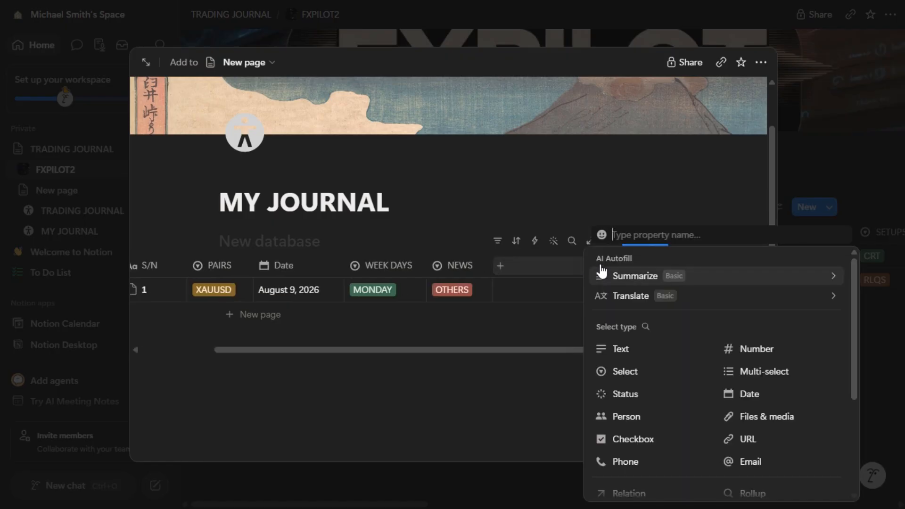
left_click(607, 377)
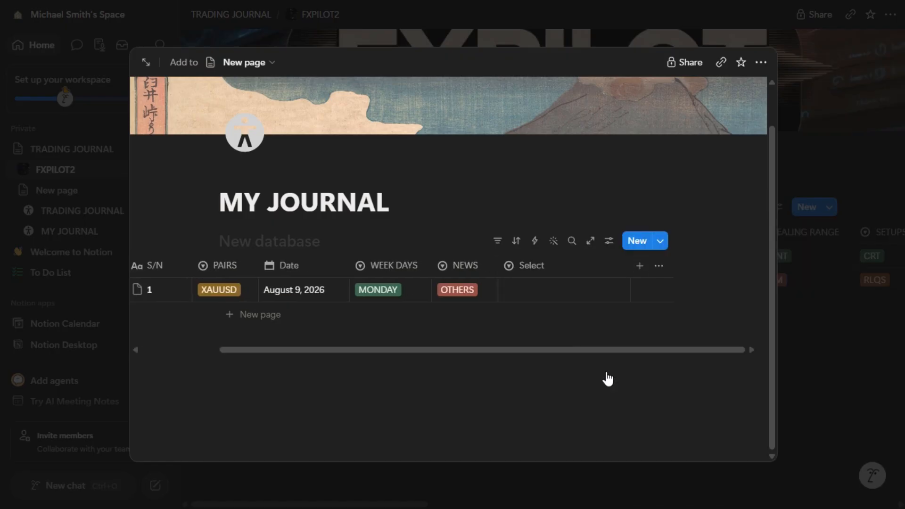
left_click(508, 266)
left_click(525, 248)
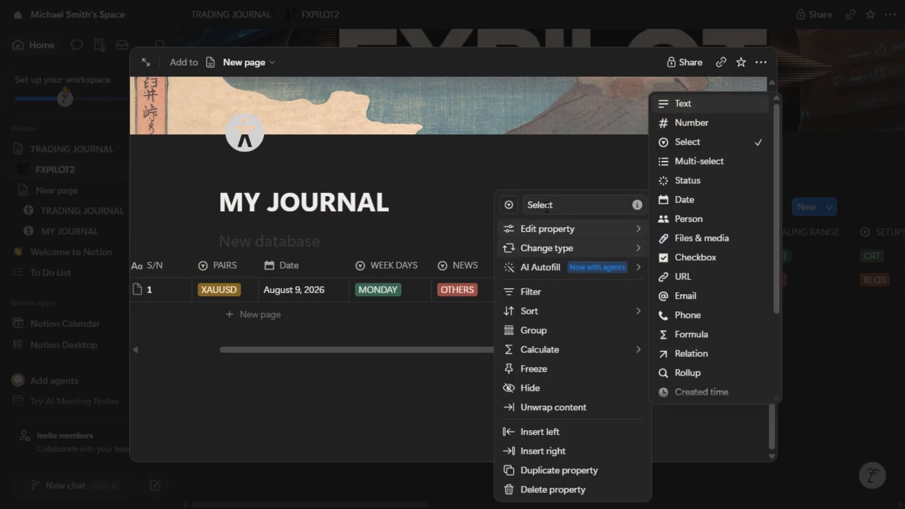
left_click(572, 210)
key("BackSpace")
key("BackSpace")
key("BackSpace")
key("BackSpace")
key("BackSpace")
key("BackSpace")
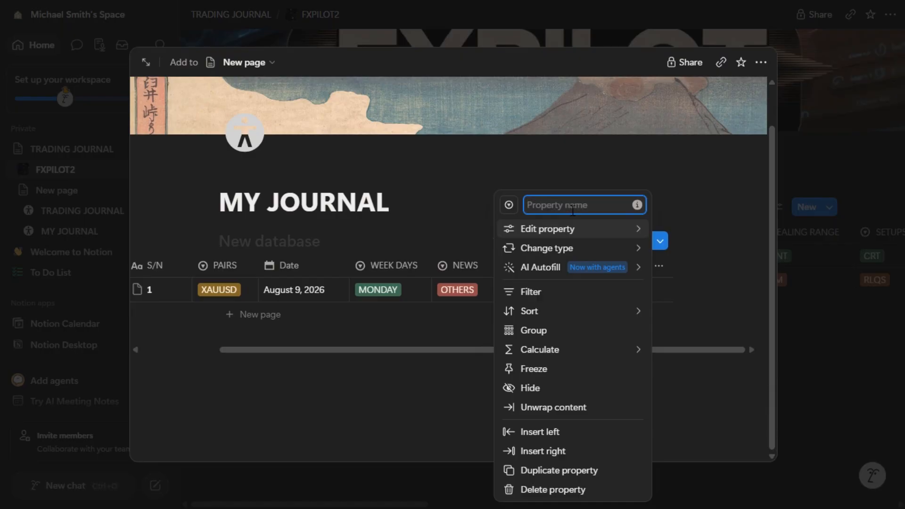
type("TRADING")
- Add the option MMXM to the TRADING property
mouse_move(568, 231)
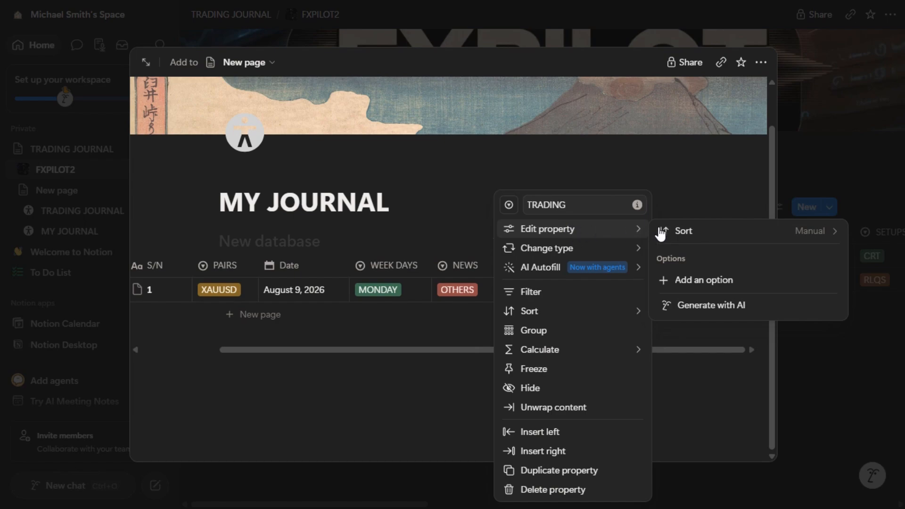
left_click(688, 283)
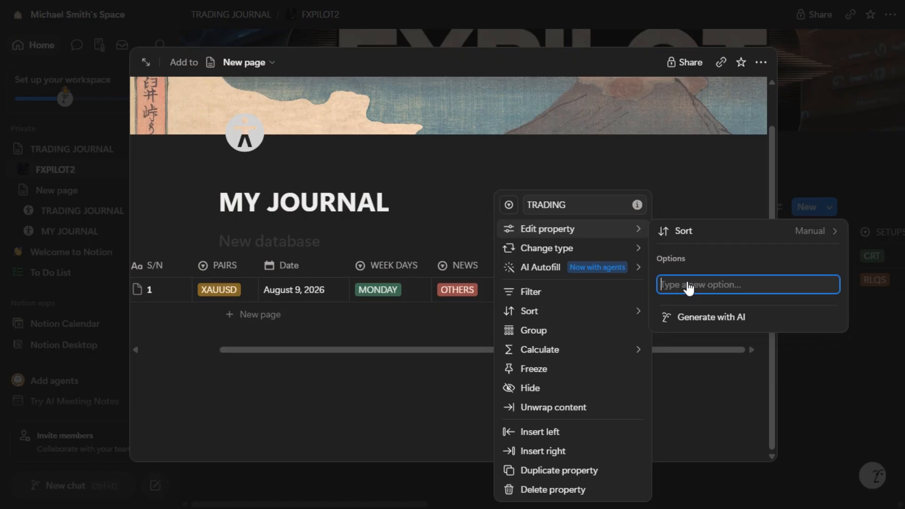
type("MMX")
type("N")
key("Return")
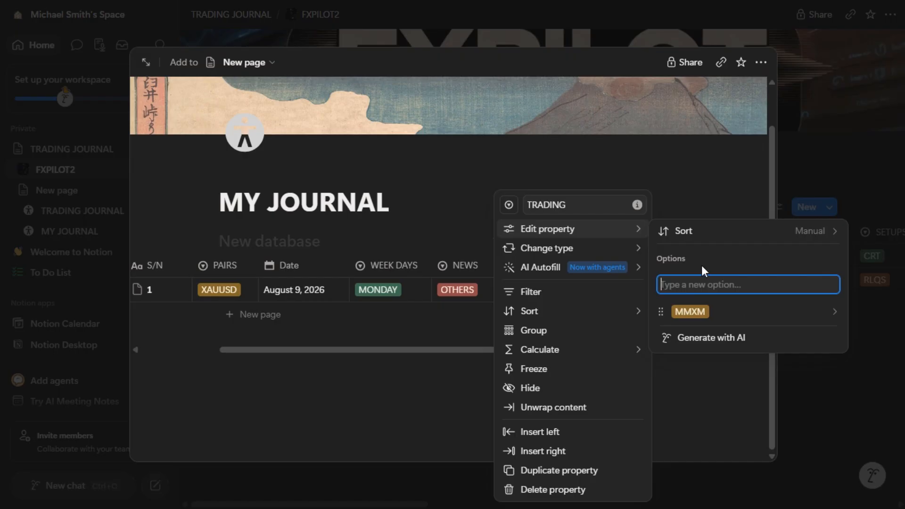
left_click(696, 196)
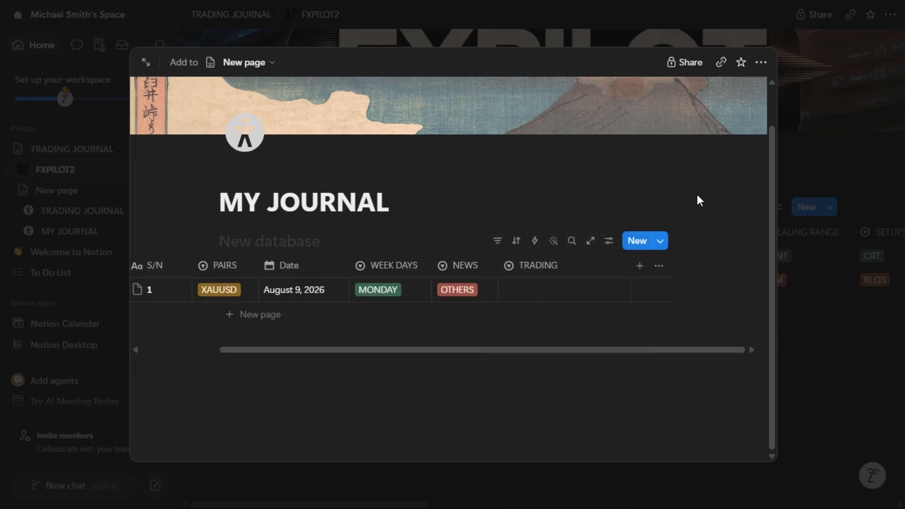
- Set the first row's TRADING value to MMXM
left_click(554, 296)
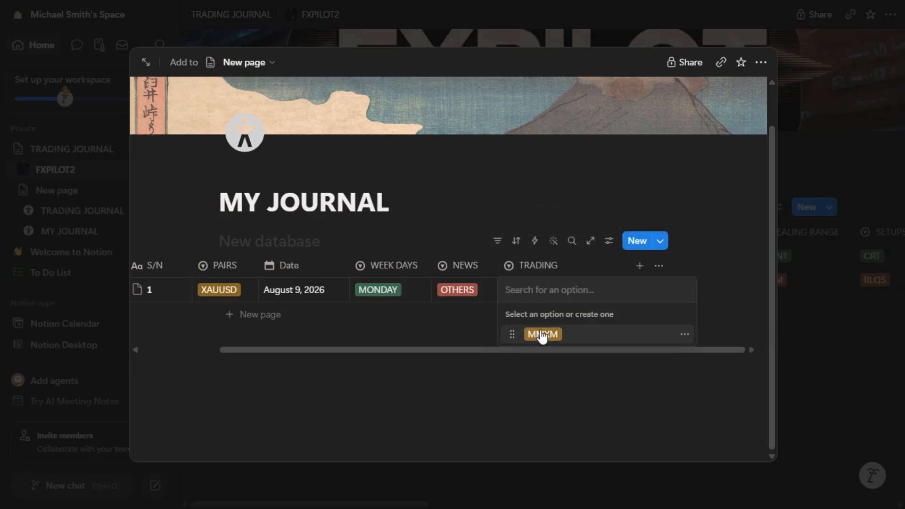
left_click(542, 335)
left_click(556, 208)
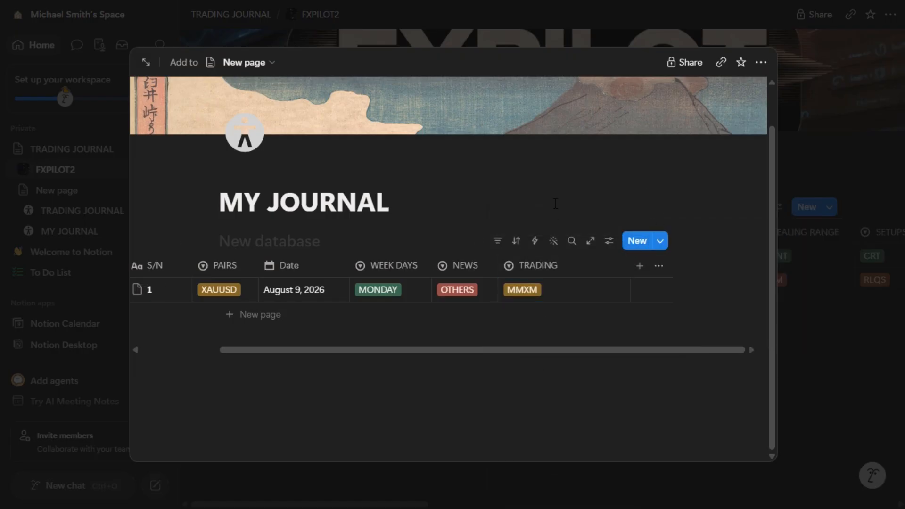
- Rename the TRADING property as TRADING MODEL
scroll(557, 207, "up", 1)
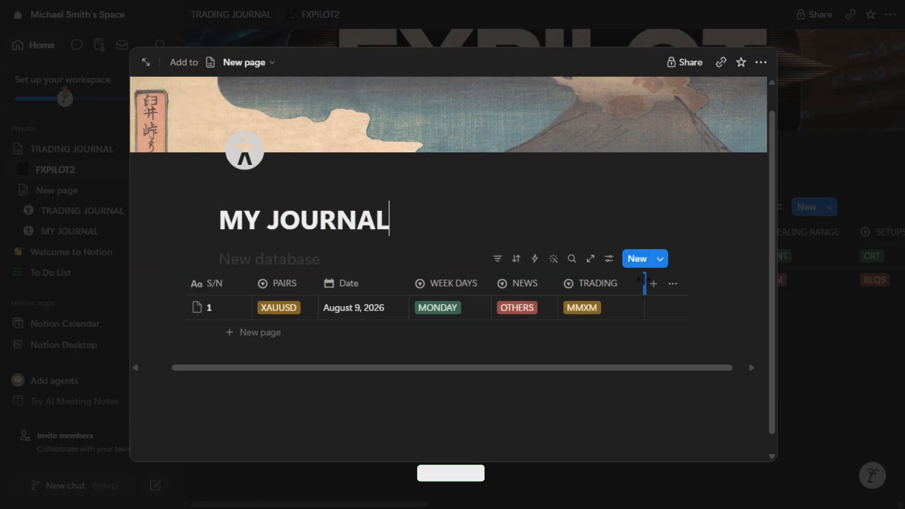
left_click(567, 284)
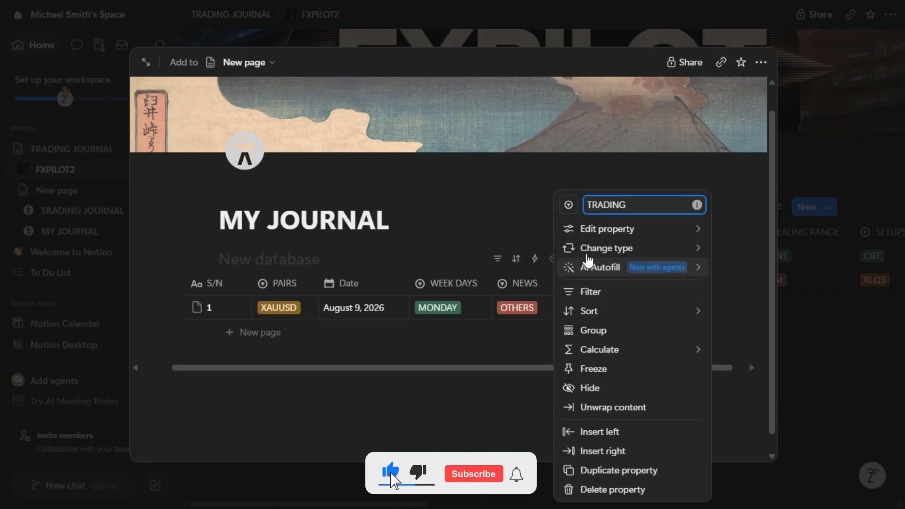
left_click(634, 204)
type("m")
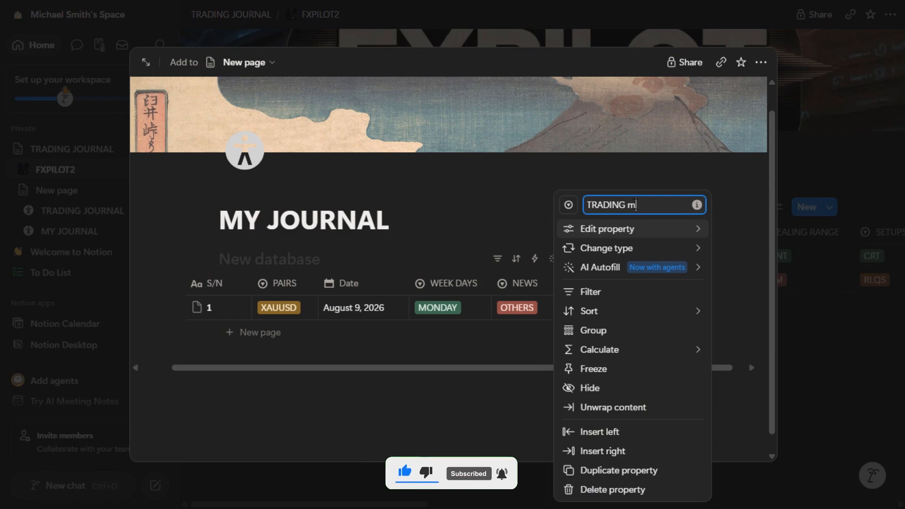
key("BackSpace")
type("MODE")
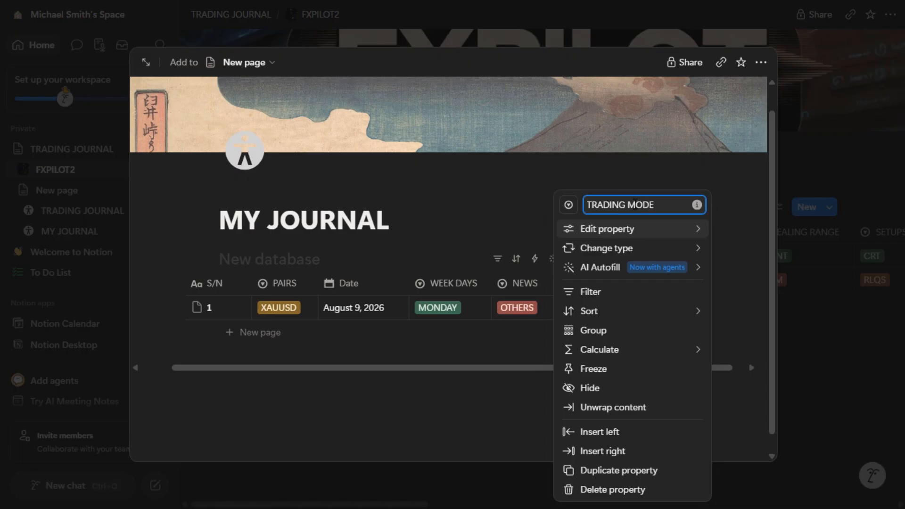
type("L")
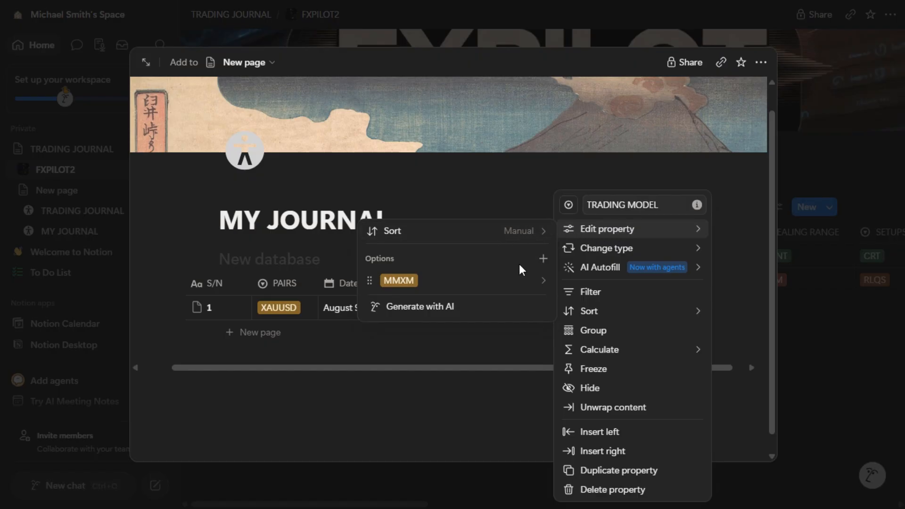
- Add the option ICT BIAS MODEL to the TRADING MODEL property and widen its column until the full heading fits
left_click(542, 262)
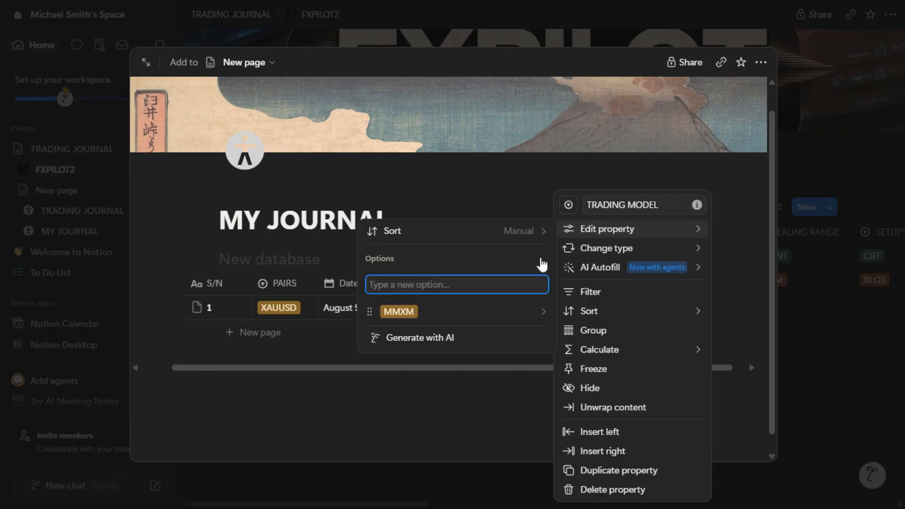
type("ICT")
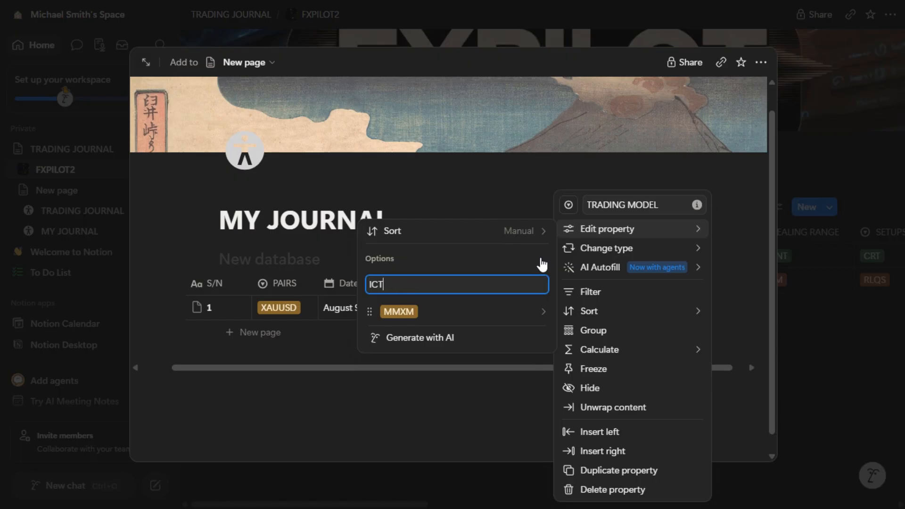
type(" BIAS MODEL")
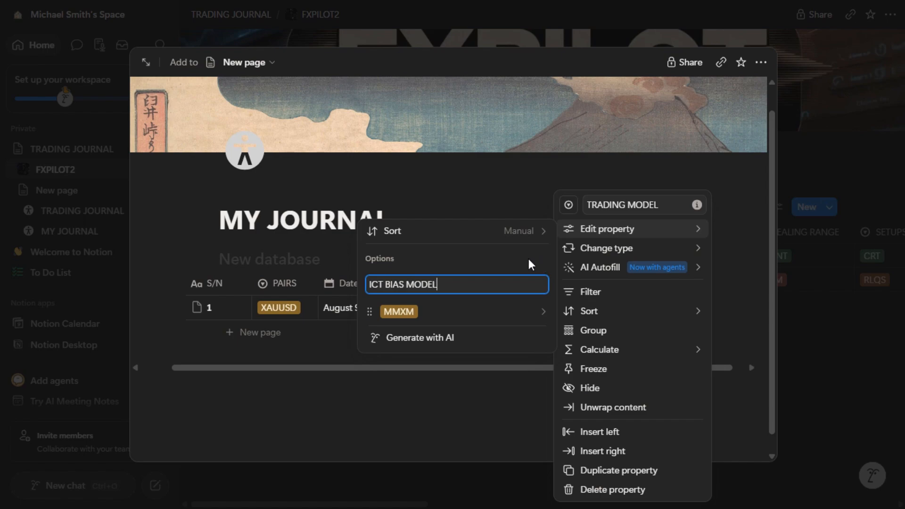
key("Return")
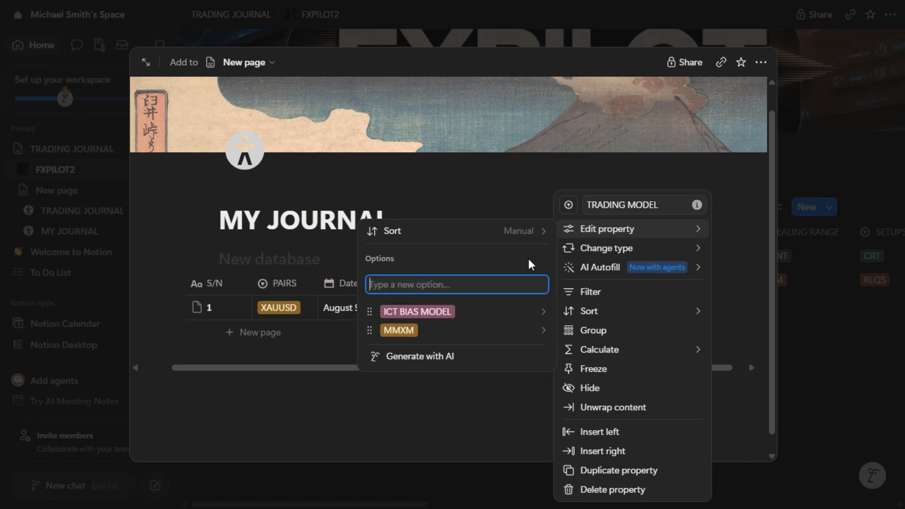
left_click(503, 181)
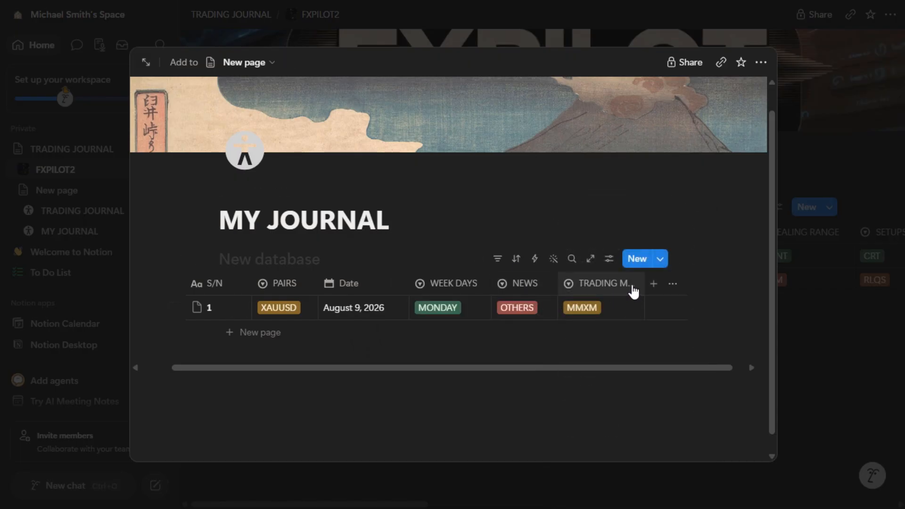
left_click_drag(645, 283, 665, 283)
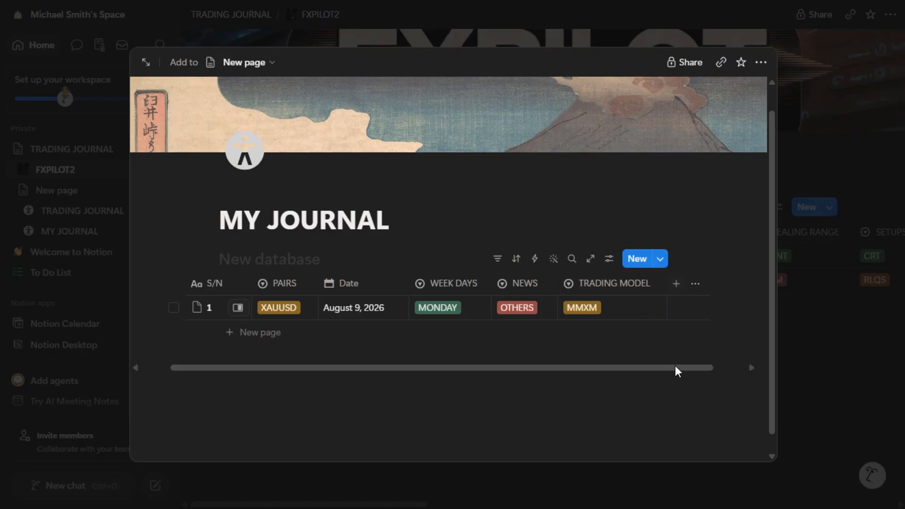
- Add a Select property after the TRADING MODEL column and name it SETUP
left_click_drag(675, 367, 706, 372)
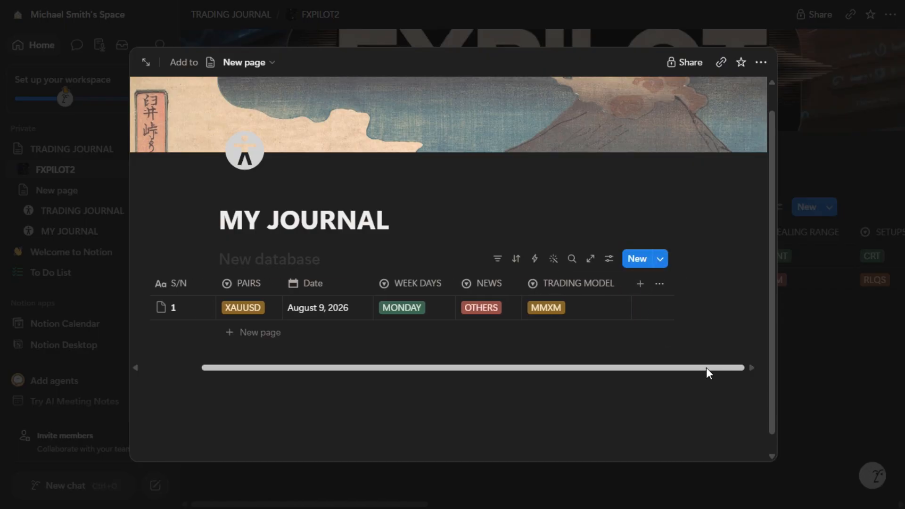
left_click(641, 285)
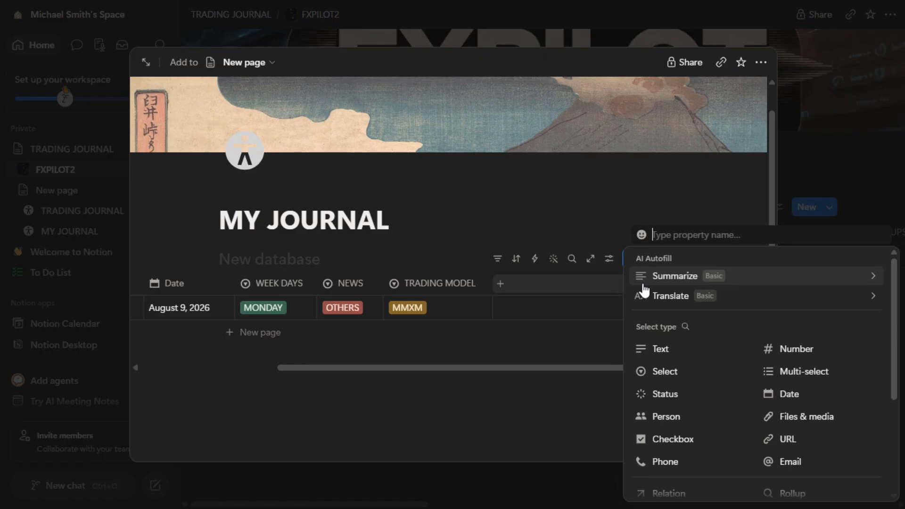
left_click(644, 372)
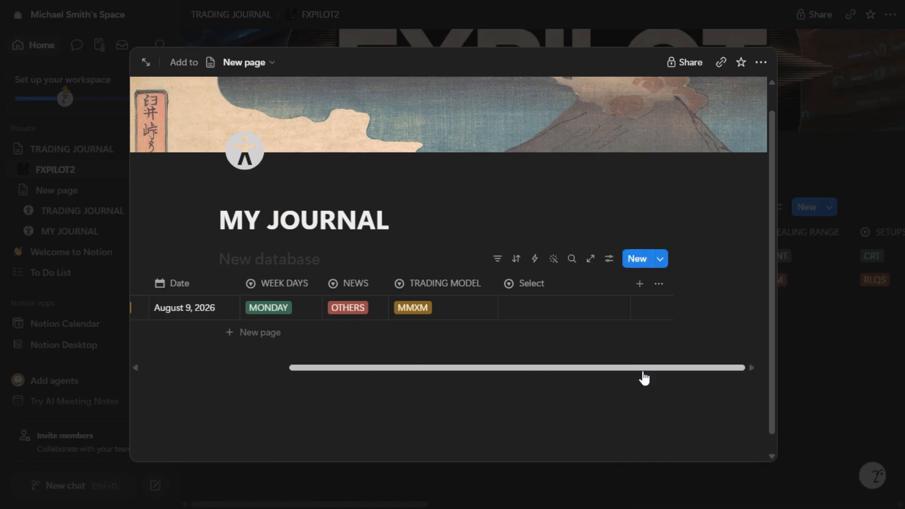
left_click(508, 284)
key("BackSpace")
key("BackSpace")
key("BackSpace")
key("BackSpace")
key("BackSpace")
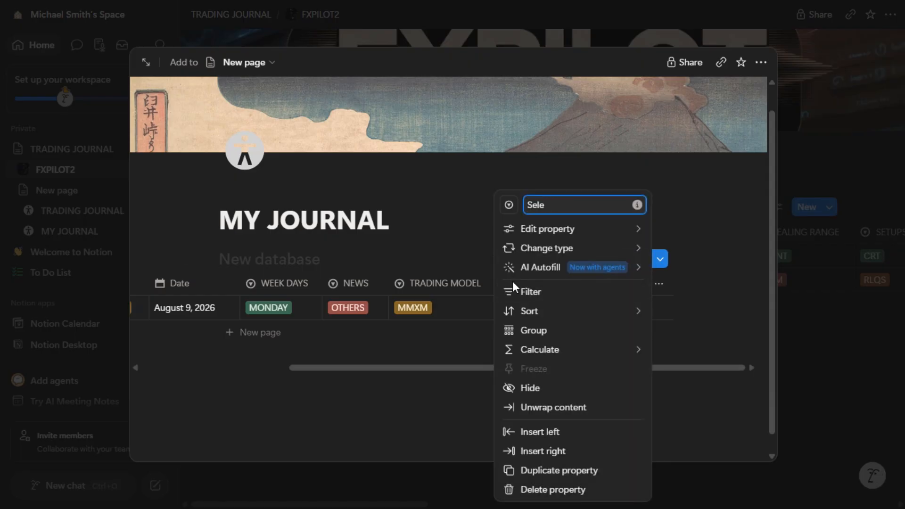
type("ETUP")
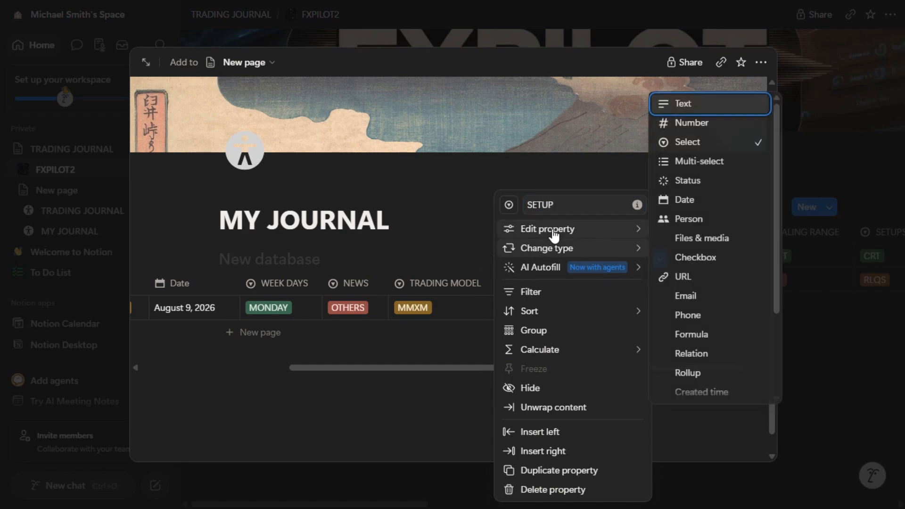
- Add the options PO3 and ERL-IRL to the SETUP property
mouse_move(592, 231)
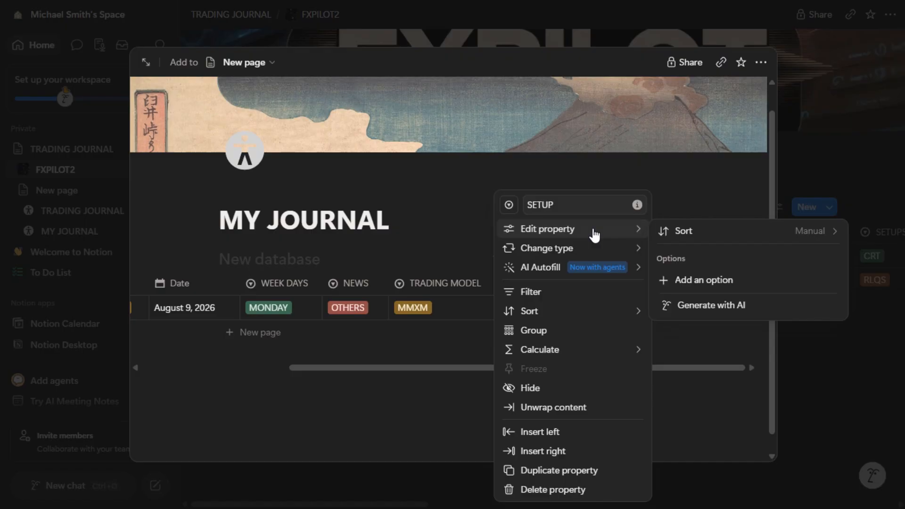
left_click(692, 282)
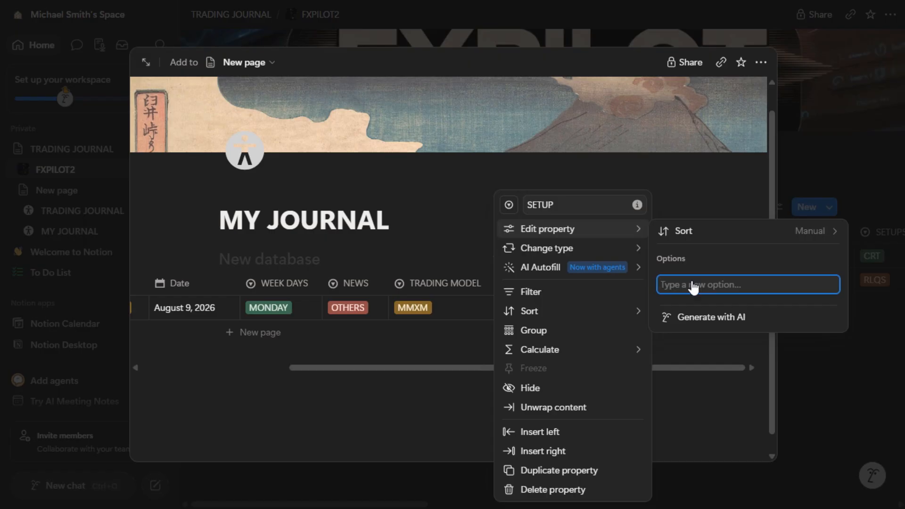
type("PO3")
key("Return")
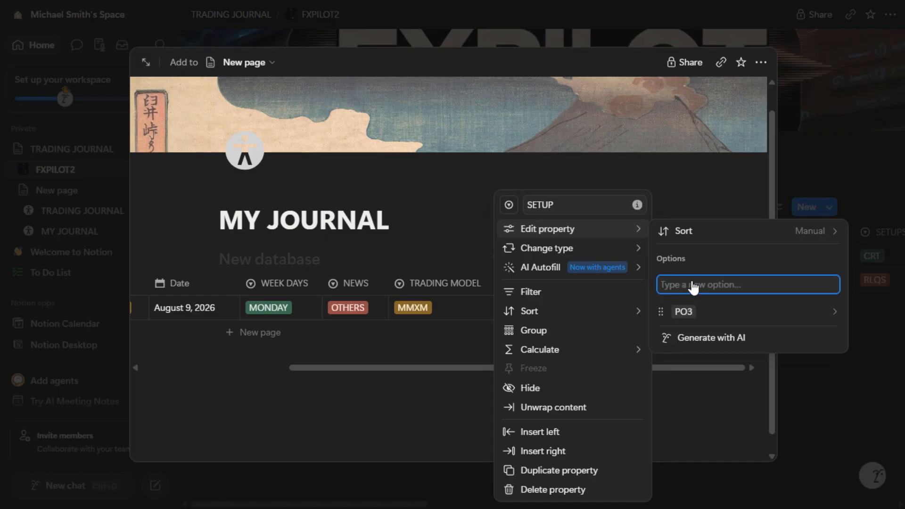
type("ERL-IRL")
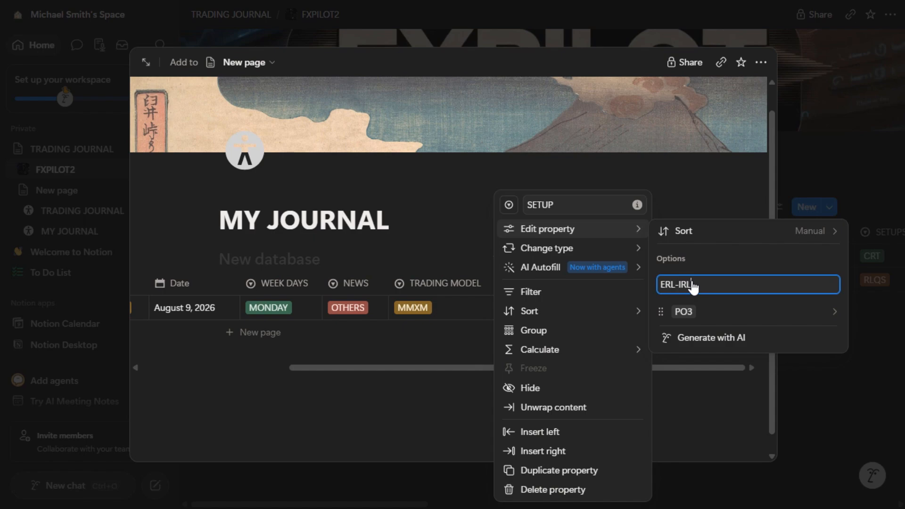
key("Return")
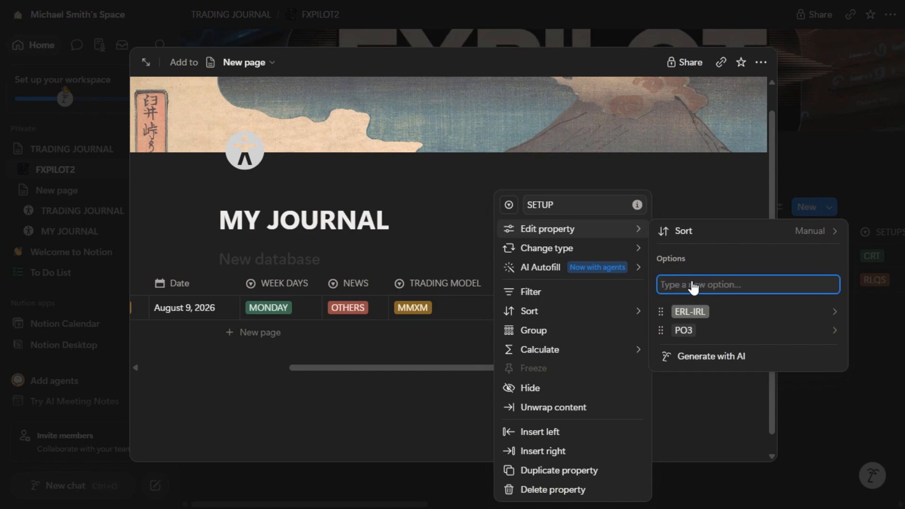
type("IRL-ERL")
left_click(748, 263)
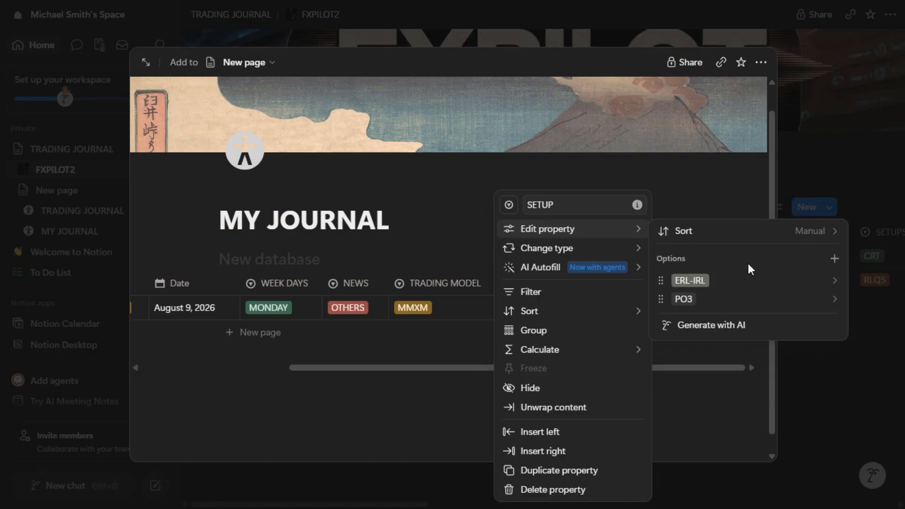
- Set the first row's SETUP value to ERL-IRL
left_click(673, 175)
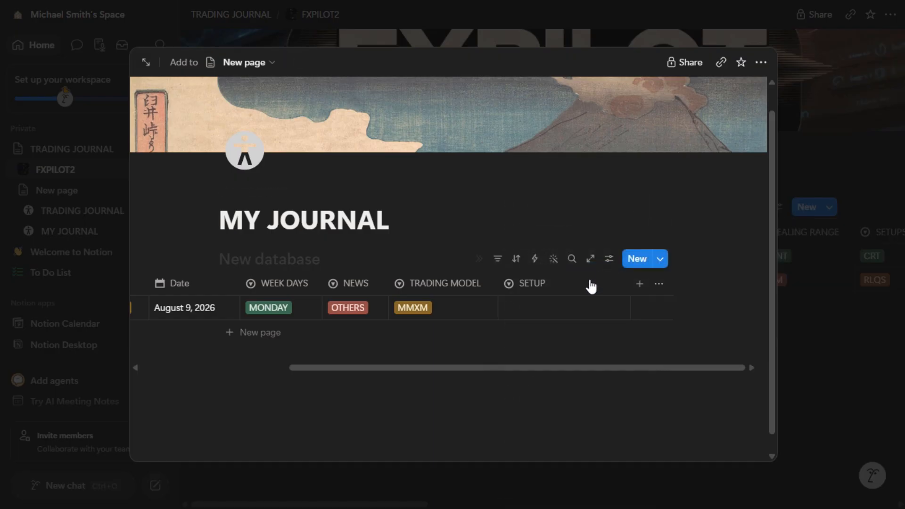
left_click(537, 307)
left_click(546, 354)
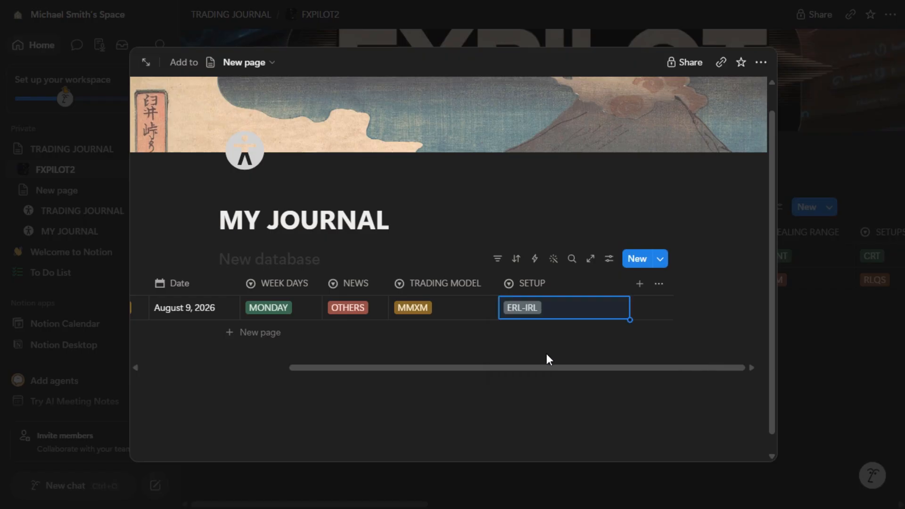
- Color the SETUP options, making ERL-IRL green and PO3 blue
left_click(593, 311)
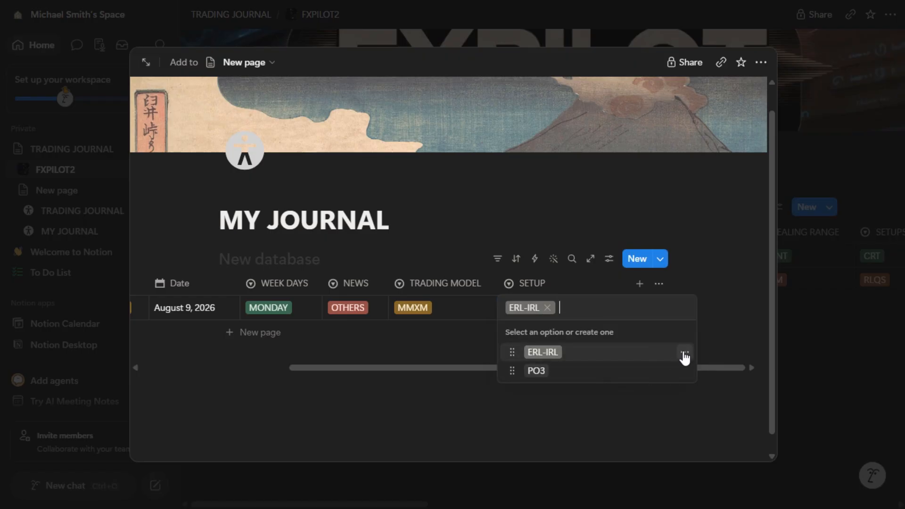
left_click(684, 353)
left_click(712, 255)
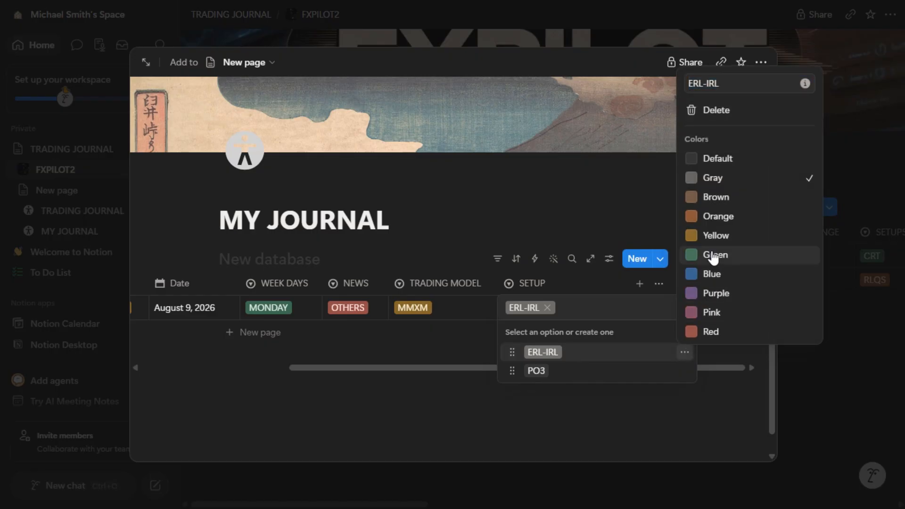
left_click(688, 372)
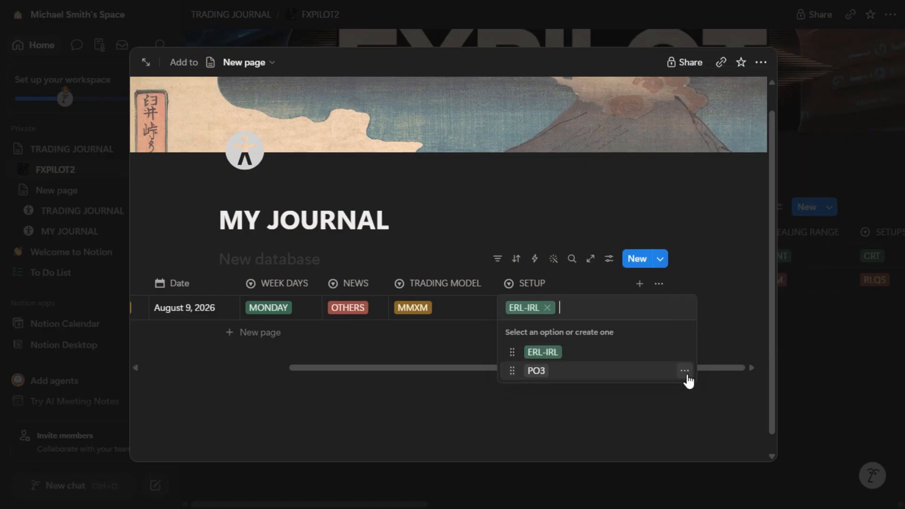
left_click(684, 370)
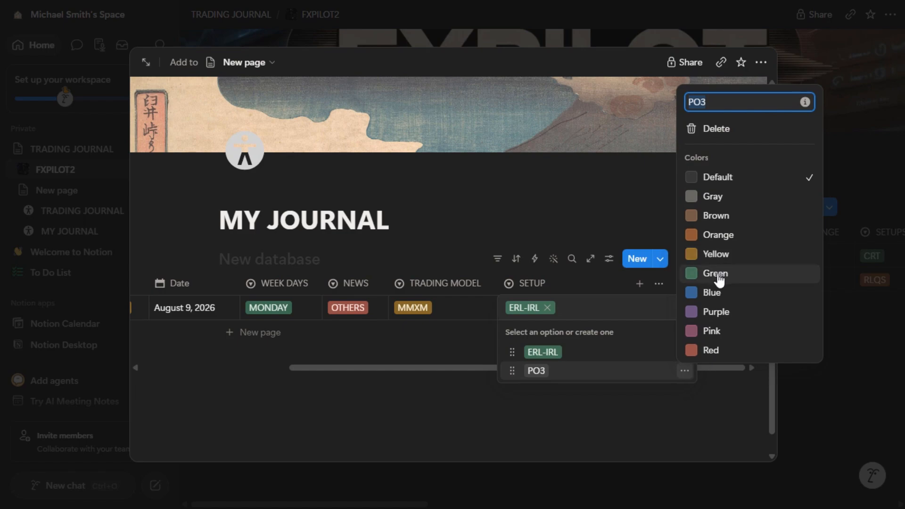
left_click(718, 296)
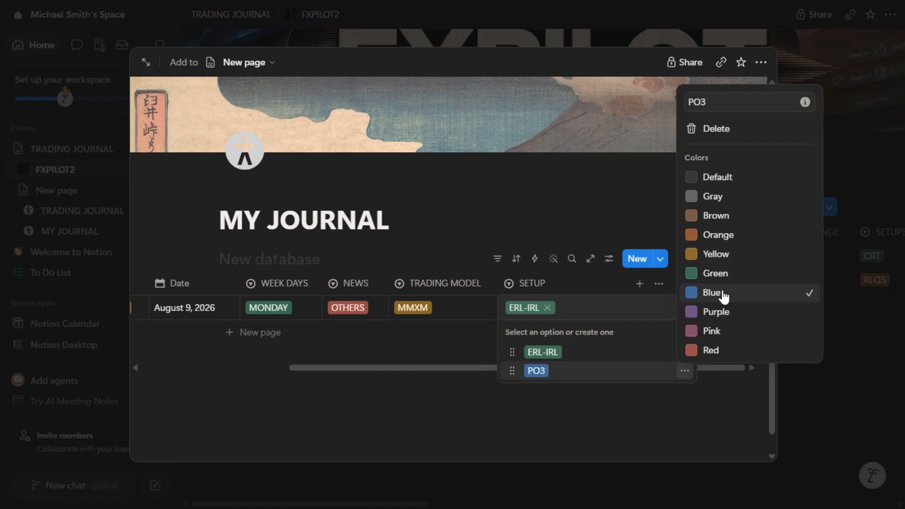
left_click(626, 361)
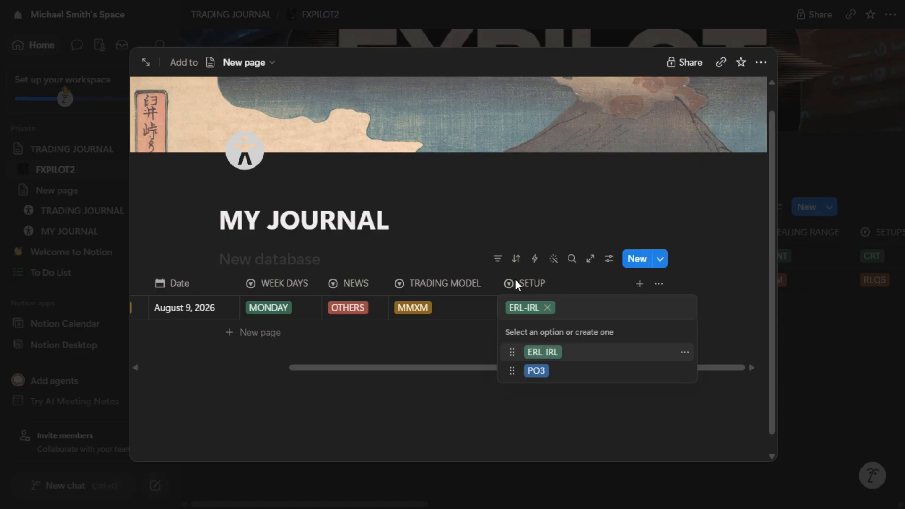
key("Escape")
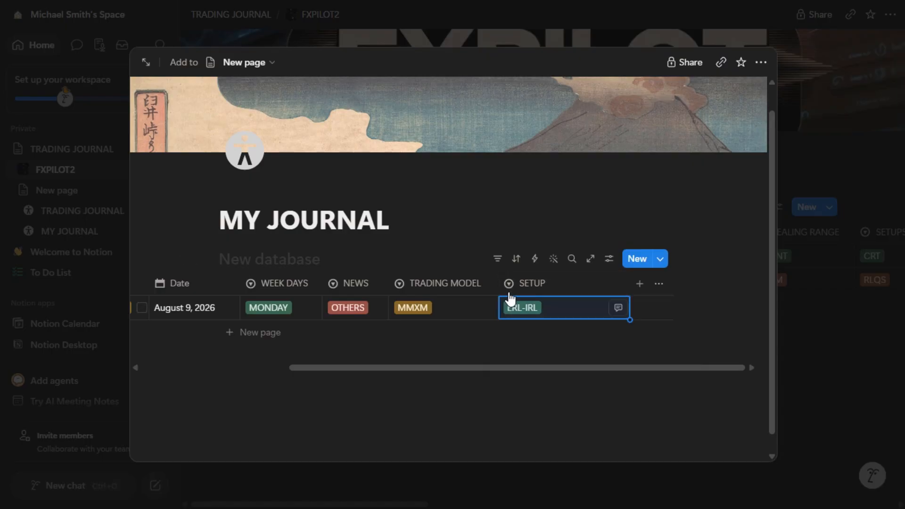
- Add another option named IRL-ERL to the SETUP property
left_click(508, 283)
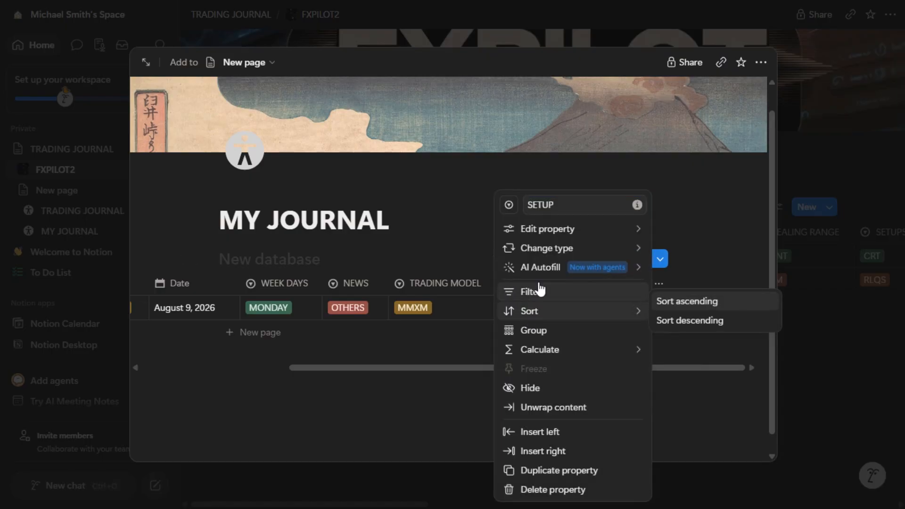
left_click(538, 234)
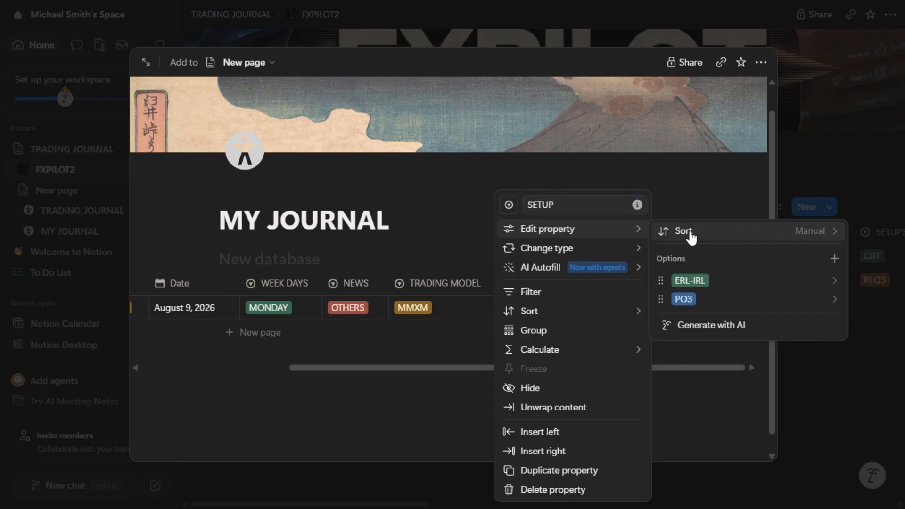
left_click(834, 260)
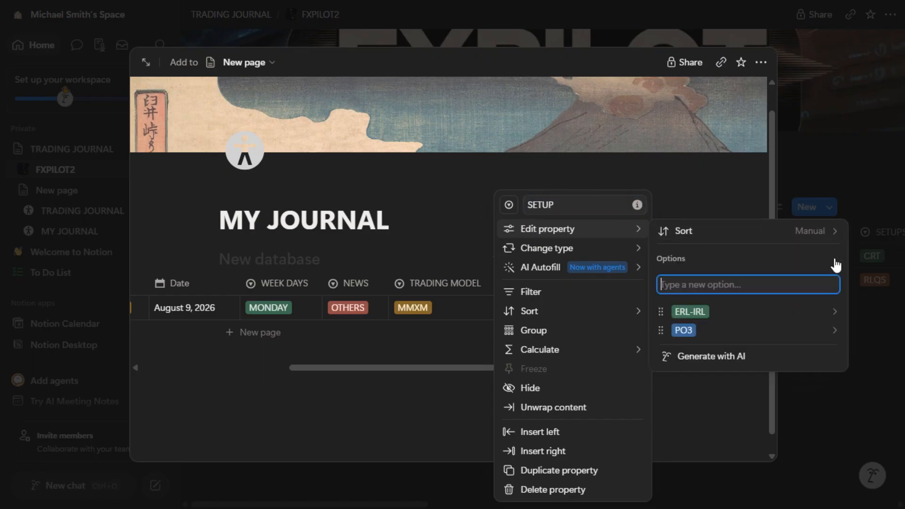
type("IRL-ERL")
key("Return")
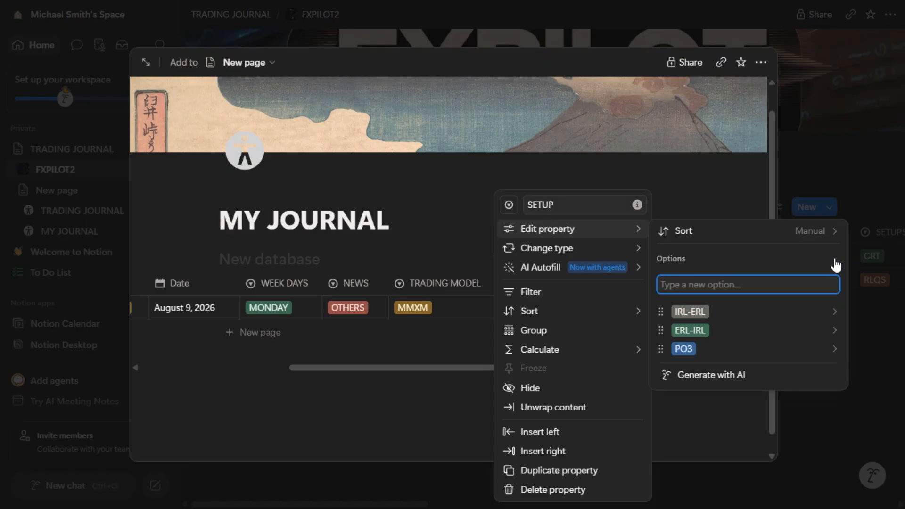
left_click(560, 169)
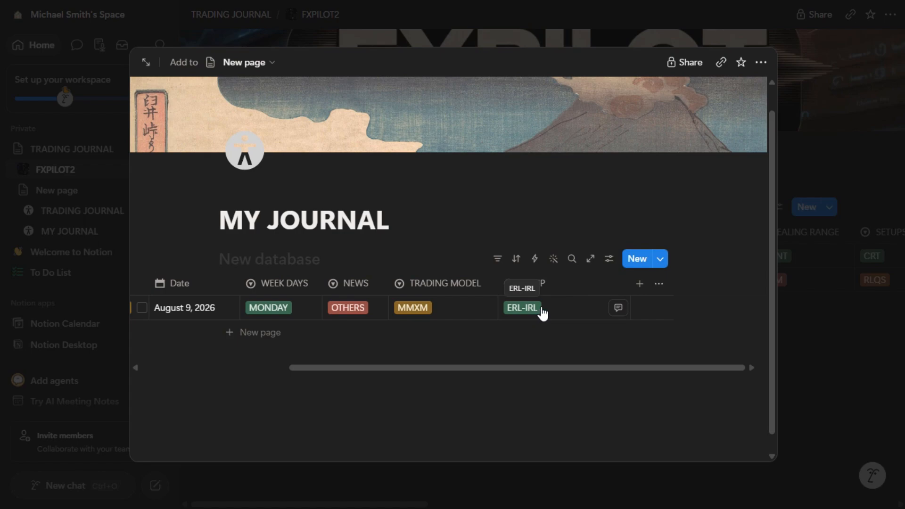
- Color the IRL-ERL option pink and narrow the SETUP column to fit closely around its heading
left_click(572, 311)
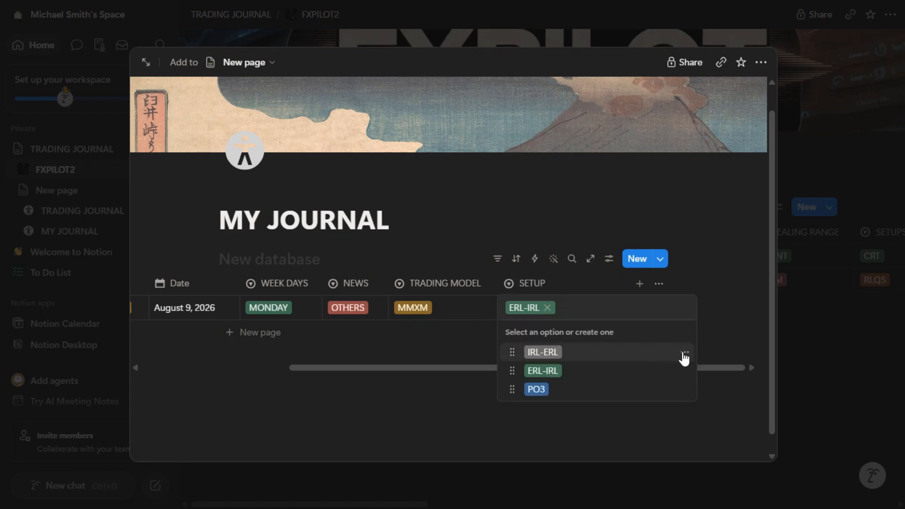
left_click(684, 352)
left_click(710, 315)
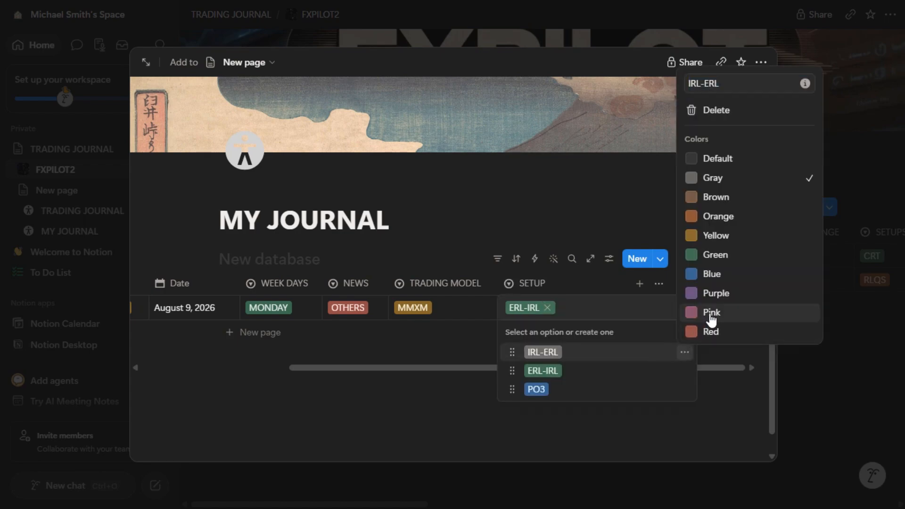
left_click(561, 211)
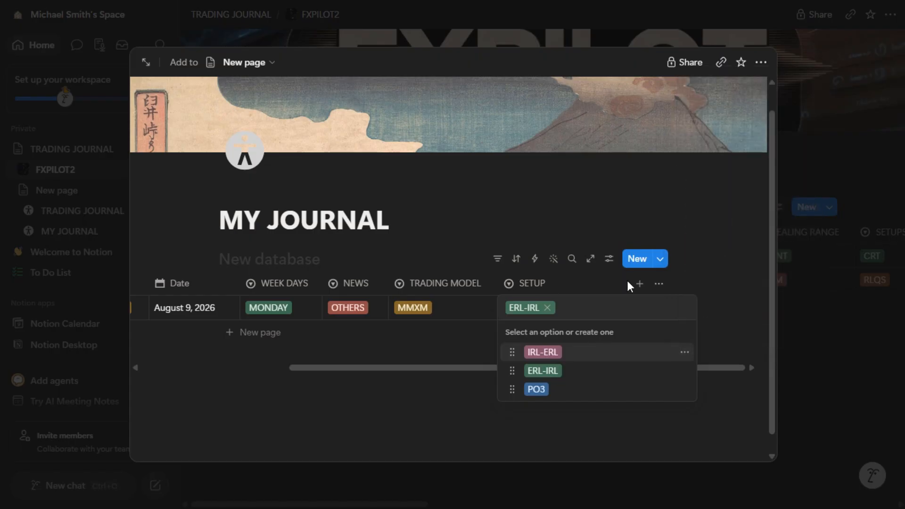
key("Escape")
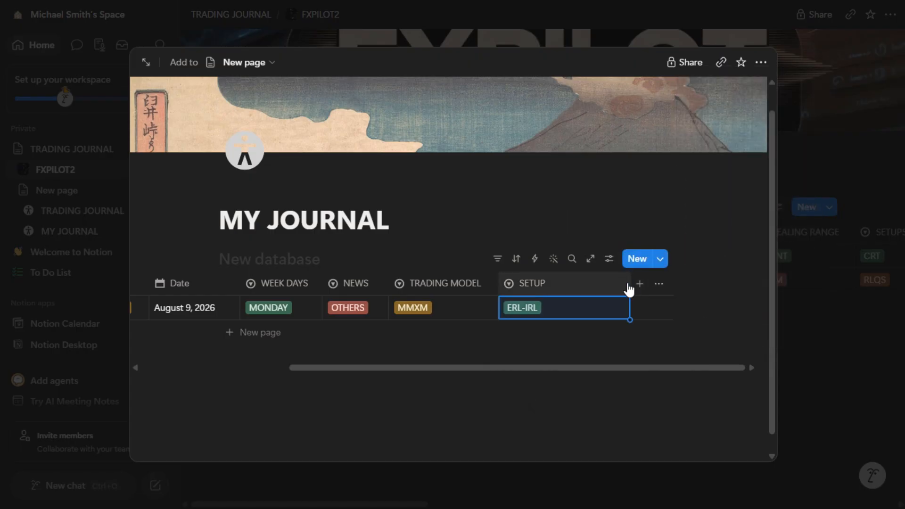
left_click_drag(625, 283, 578, 283)
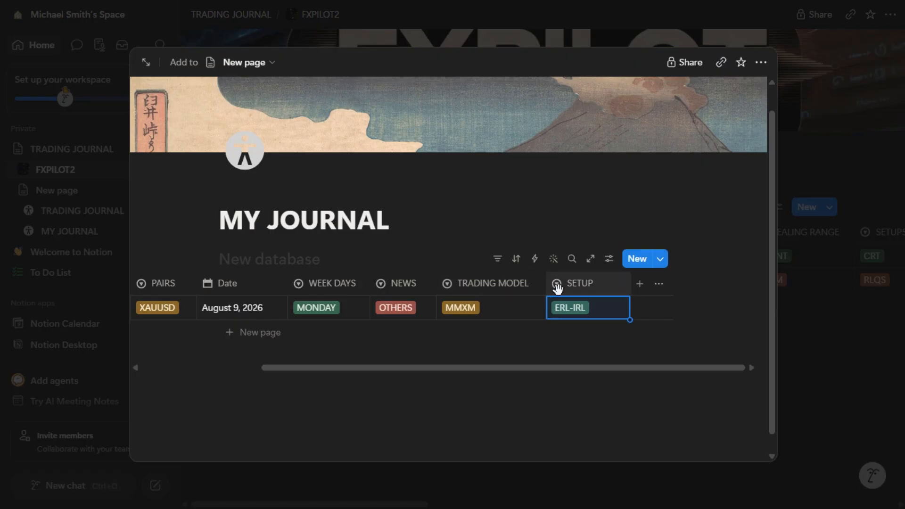
left_click_drag(630, 284, 622, 284)
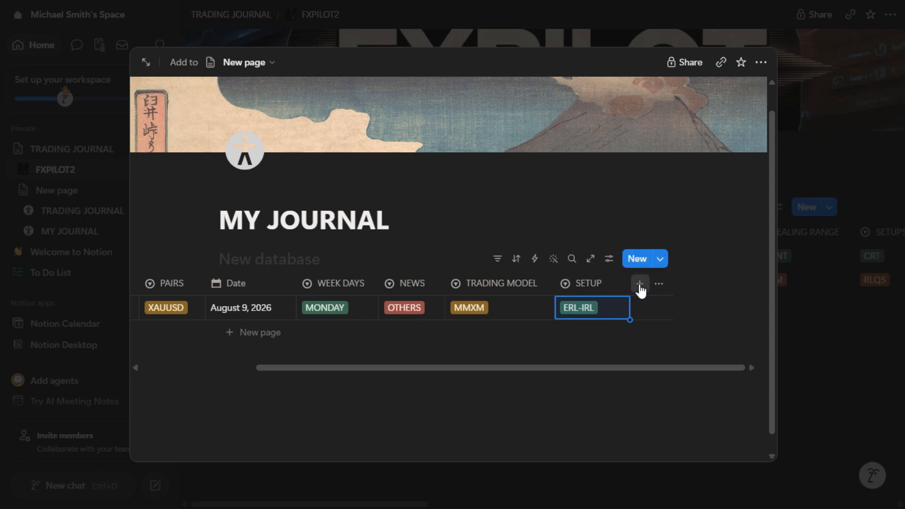
- Add a Select property after the SETUP column and name it BIAS
left_click(640, 285)
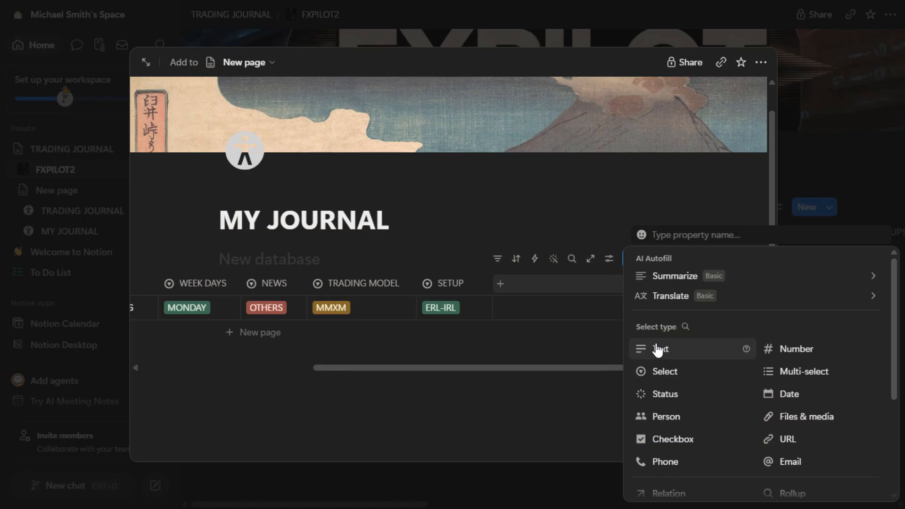
left_click(658, 372)
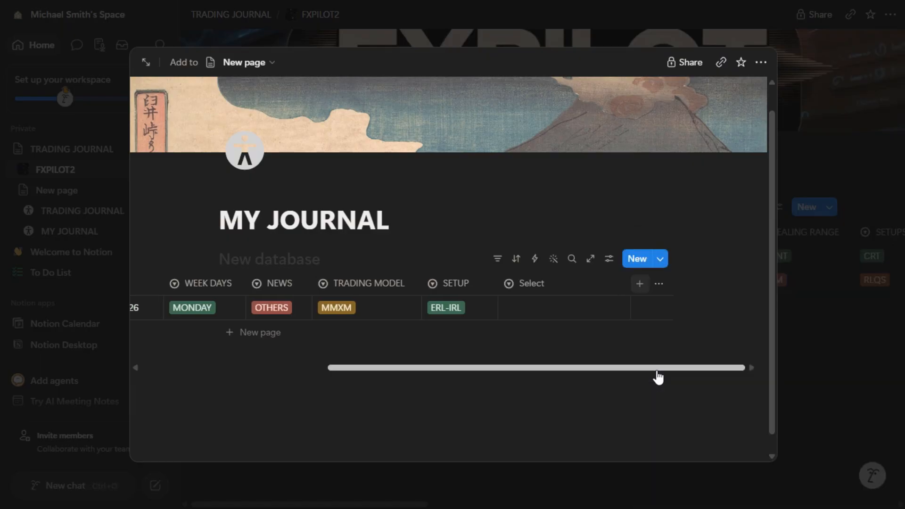
left_click(510, 283)
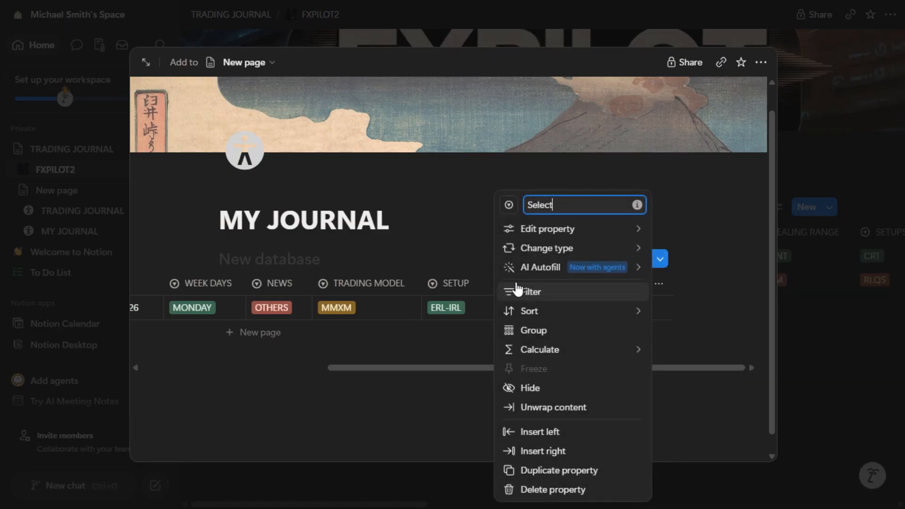
key("BackSpace")
key("BackSpace")
key("BackSpace")
key("BackSpace")
key("BackSpace")
key("BackSpace")
type("Bl")
type("AS")
- Add the options BULLISH and BEARISH to the BIAS property
left_click(573, 231)
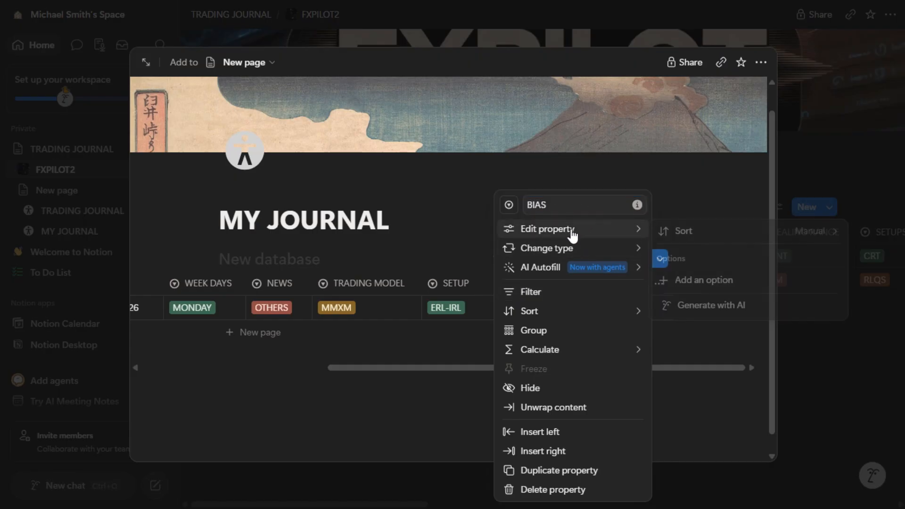
left_click(692, 282)
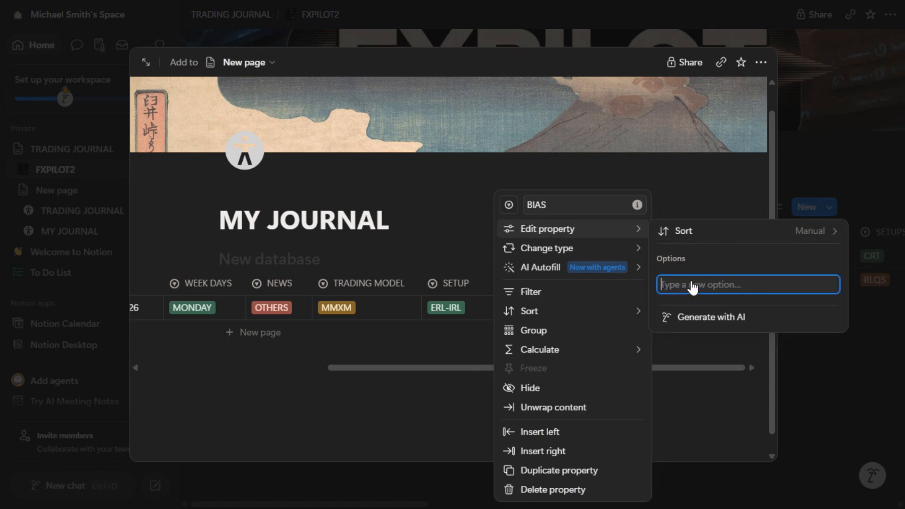
type("BULLISH")
key("Return")
type("B")
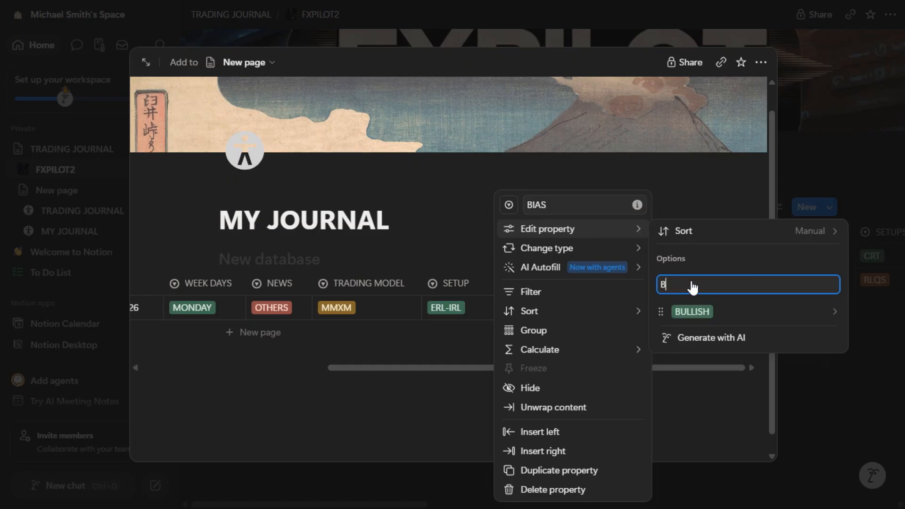
type("EARISH")
key("Return")
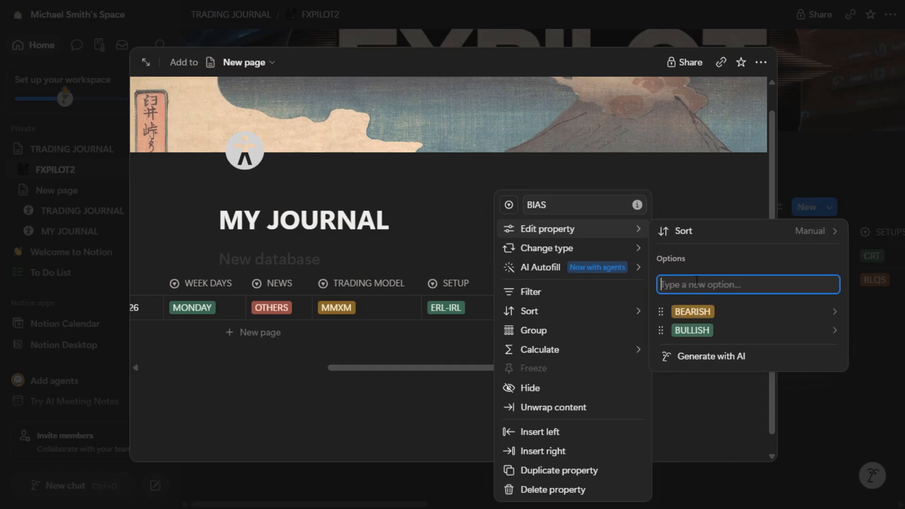
left_click(715, 206)
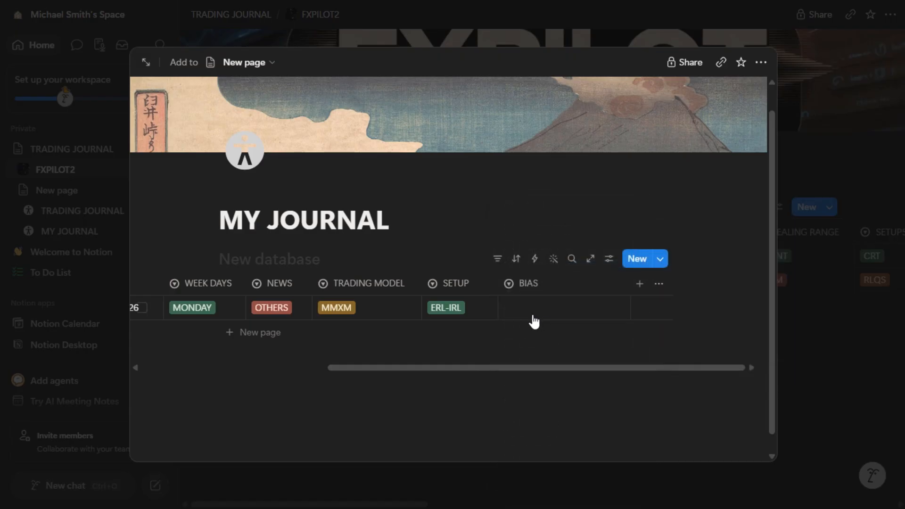
- Color the BEARISH option of the BIAS property red
left_click(533, 317)
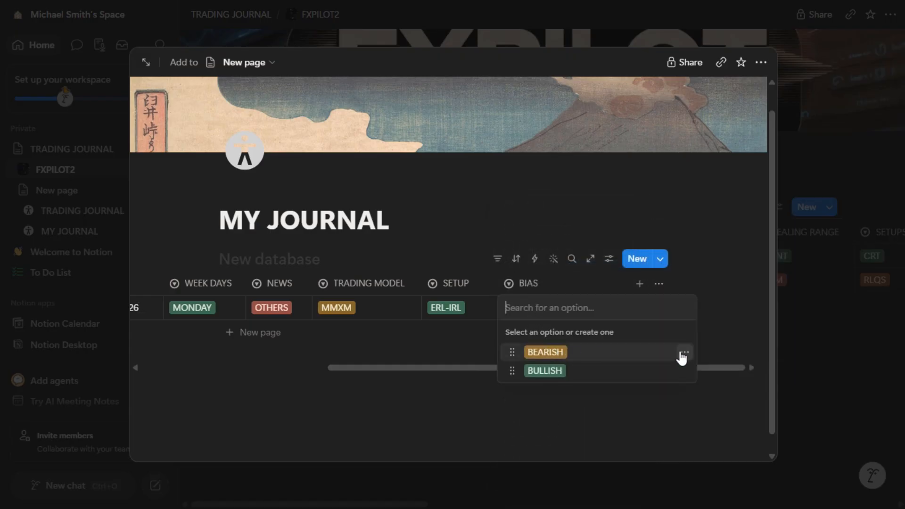
left_click(684, 353)
left_click(711, 336)
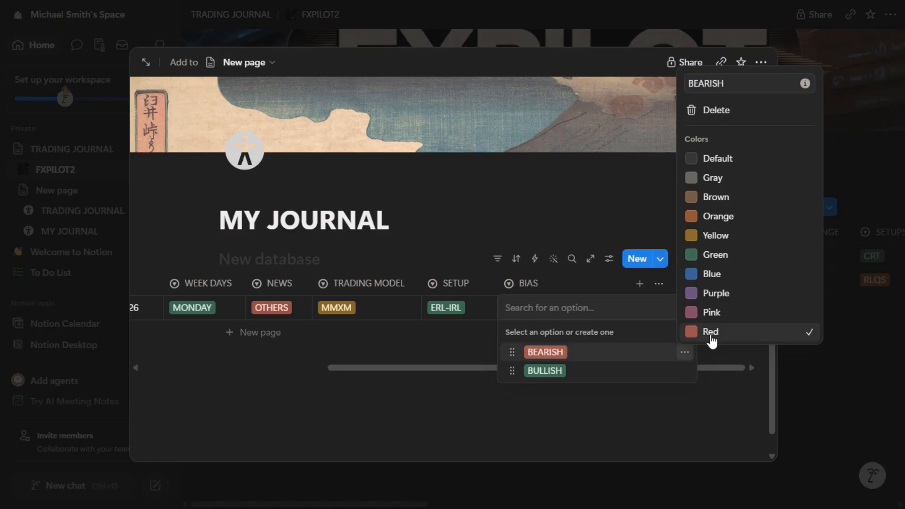
left_click(638, 378)
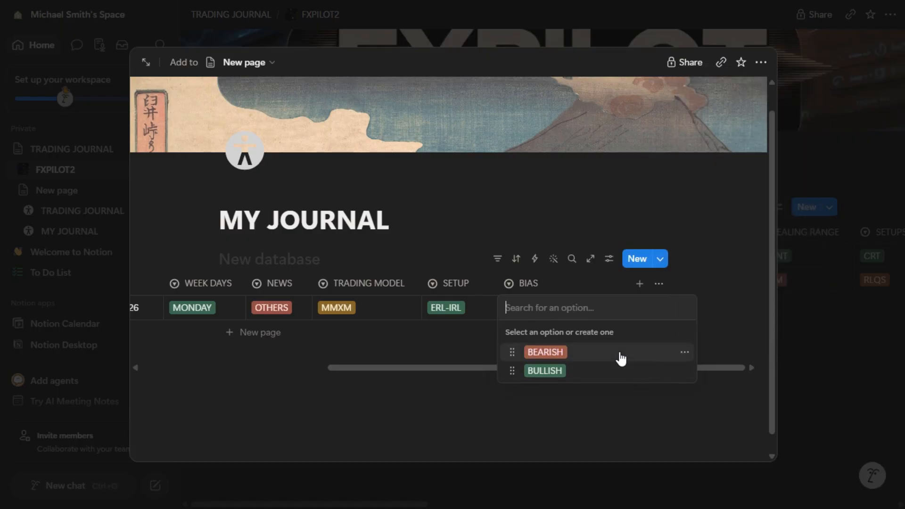
- Set the entry's BIAS to BULLISH and narrow the BIAS column to fit closely around its content
left_click(609, 370)
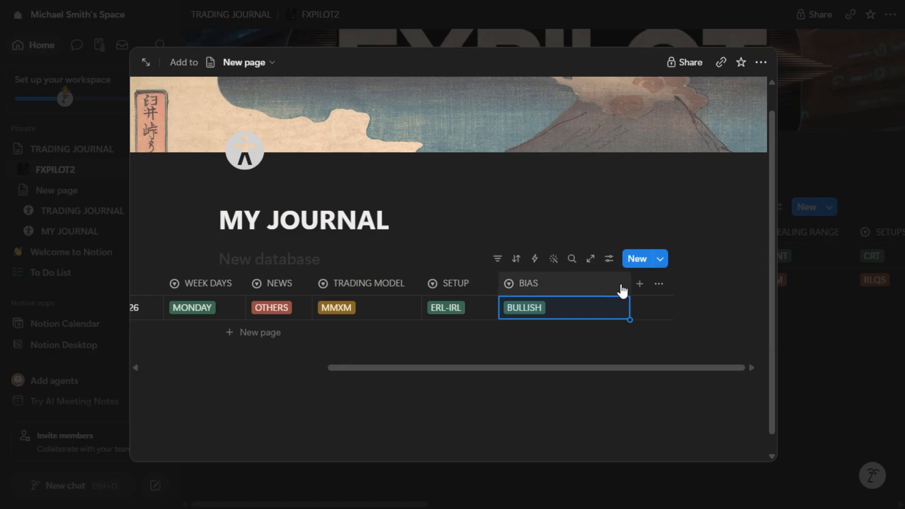
scroll(613, 288, "left", 3)
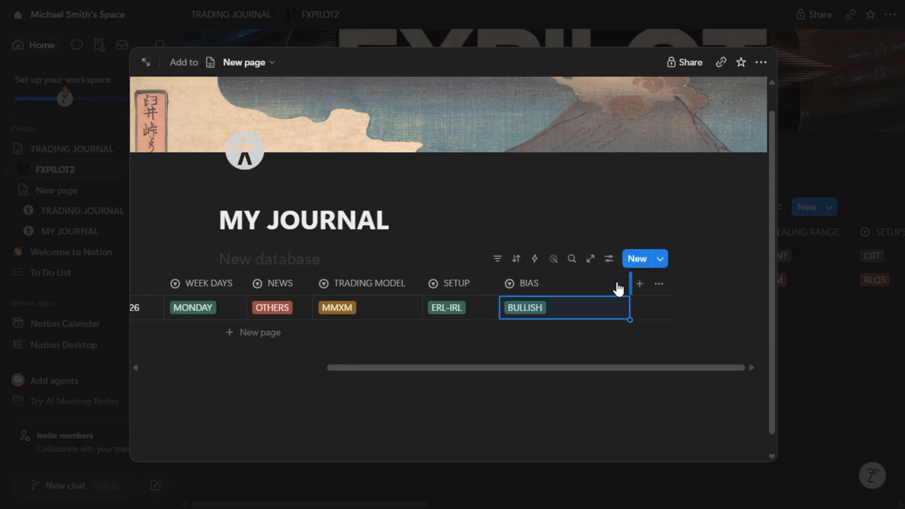
scroll(589, 289, "left", 2)
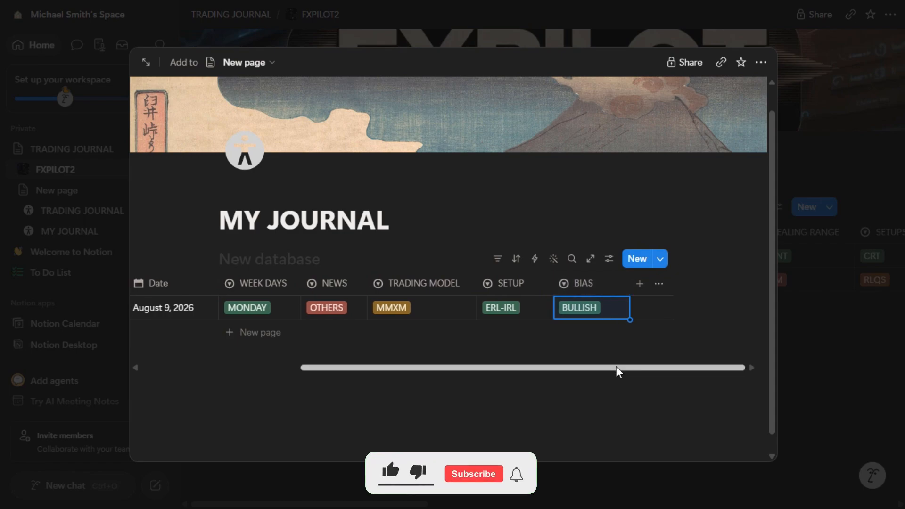
- Add a Multi-select property after the BIAS column and name it CONFLUENCE
left_click(640, 284)
mouse_move(643, 299)
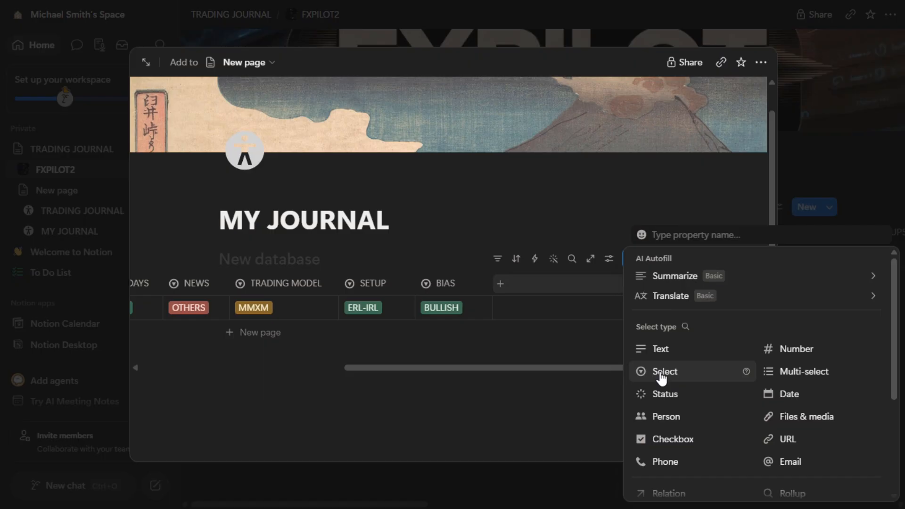
left_click(809, 372)
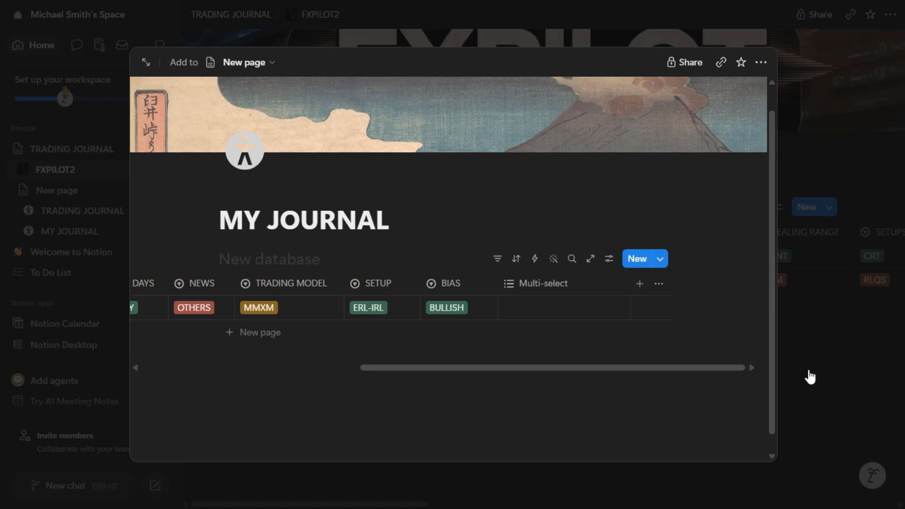
left_click(512, 282)
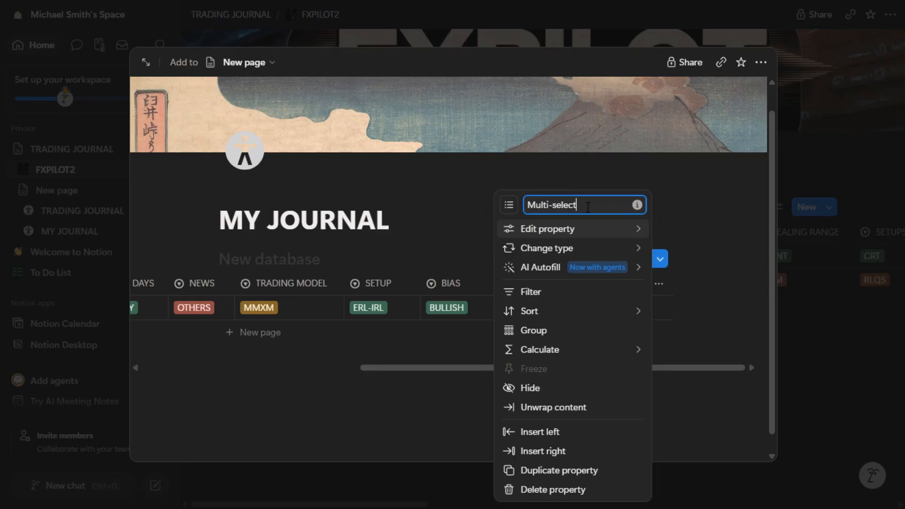
key("BackSpace")
key("BackSpace")
key("BackSpace")
key("BackSpace")
key("BackSpace")
key("BackSpace")
key("BackSpace")
key("BackSpace")
key("BackSpace")
key("BackSpace")
key("BackSpace")
key("BackSpace")
type("CONFLUENCE")
- Add the options SMT, BSL and SSL to the CONFLUENCE property
left_click(568, 233)
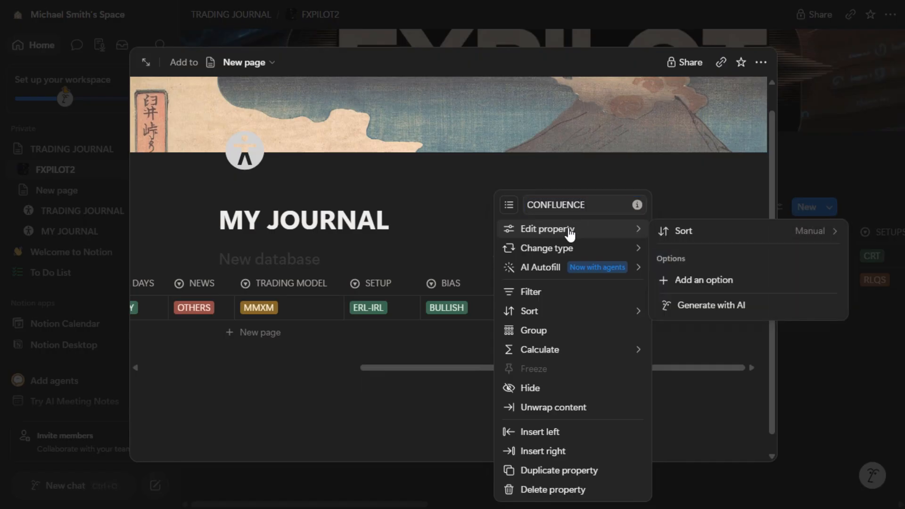
left_click(696, 282)
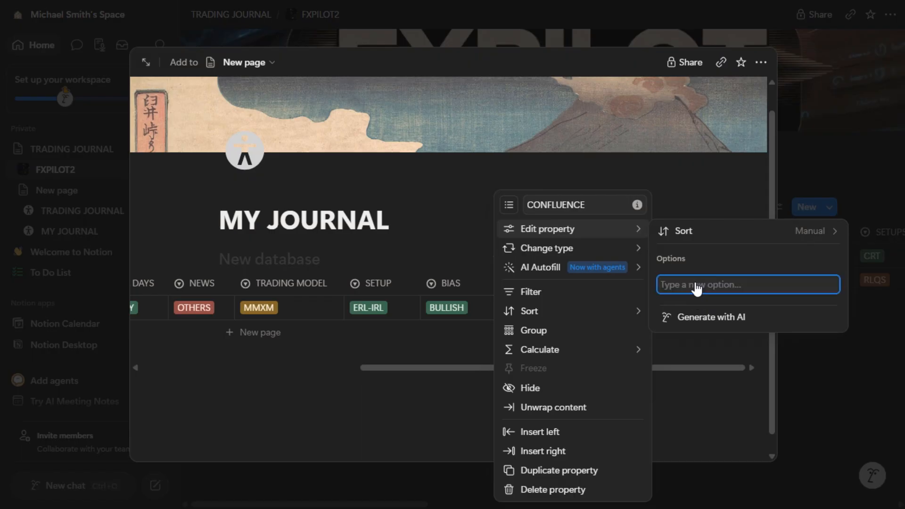
type("SMT")
key("Return")
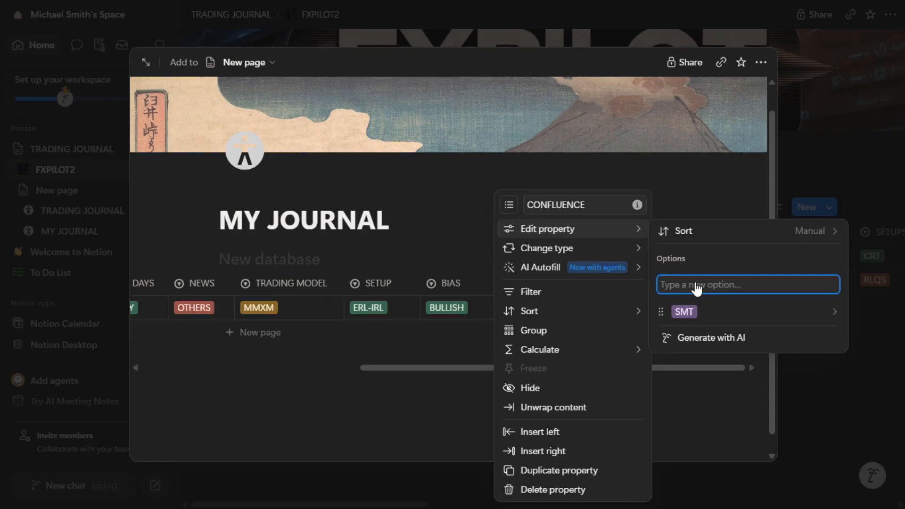
type("BSL")
key("Return")
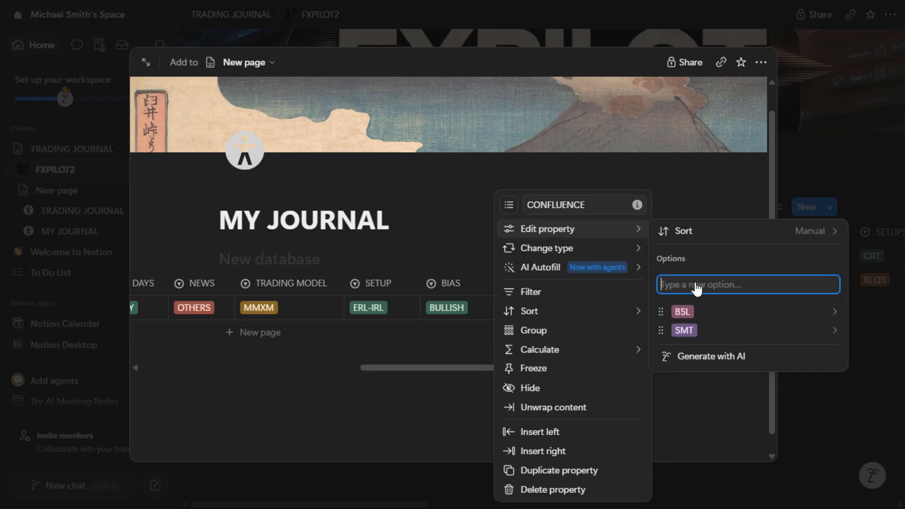
type("SS")
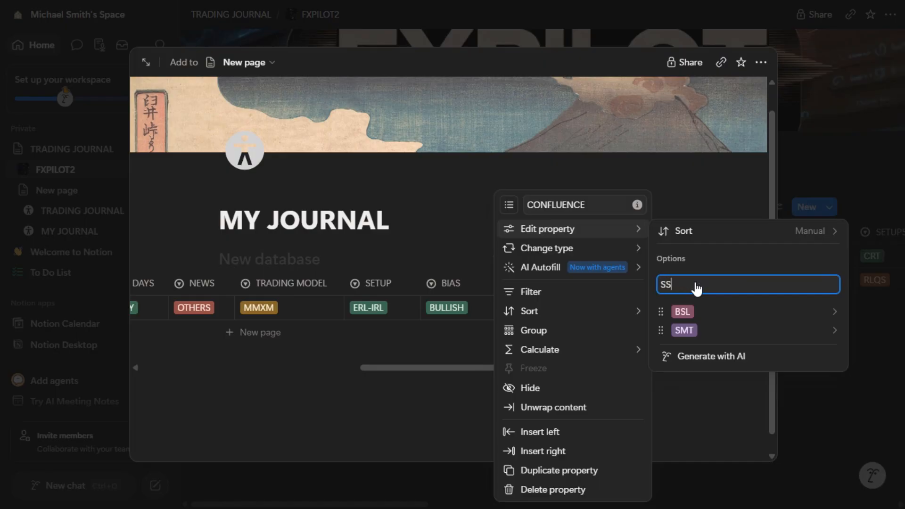
type("L")
key("Return")
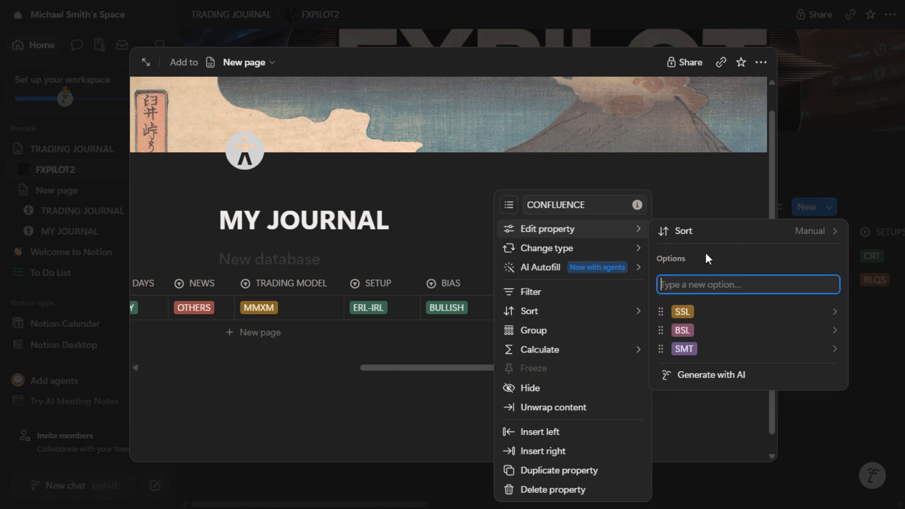
left_click(709, 194)
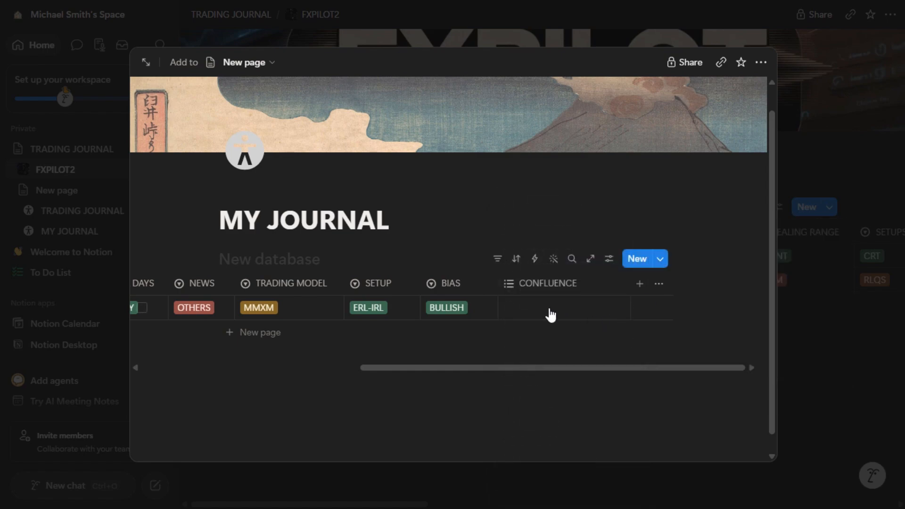
- Set the entry's CONFLUENCE to SMT and narrow the CONFLUENCE column to fit closely around its heading
left_click(548, 313)
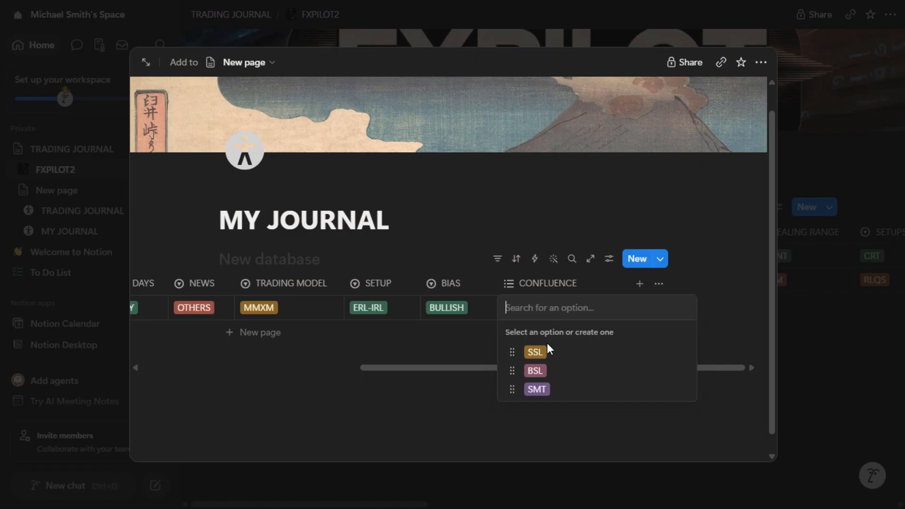
left_click(537, 390)
key("Escape")
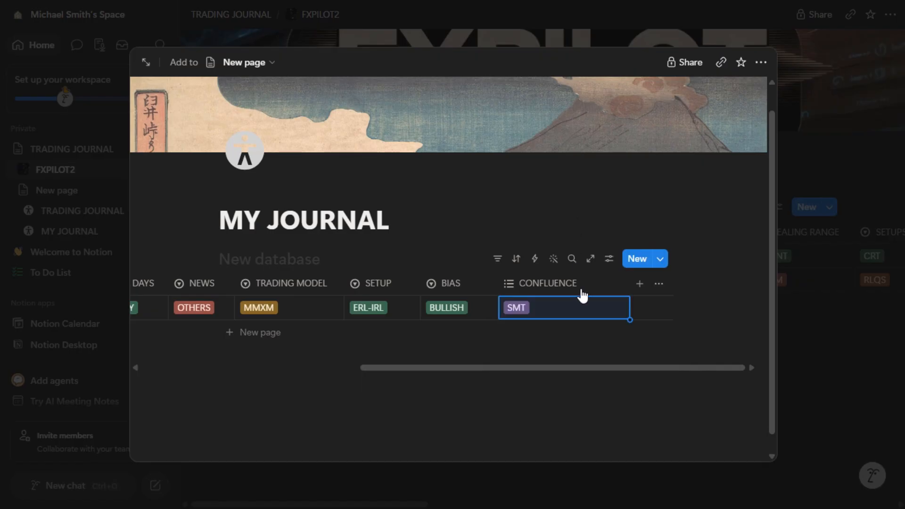
left_click_drag(630, 282, 593, 289)
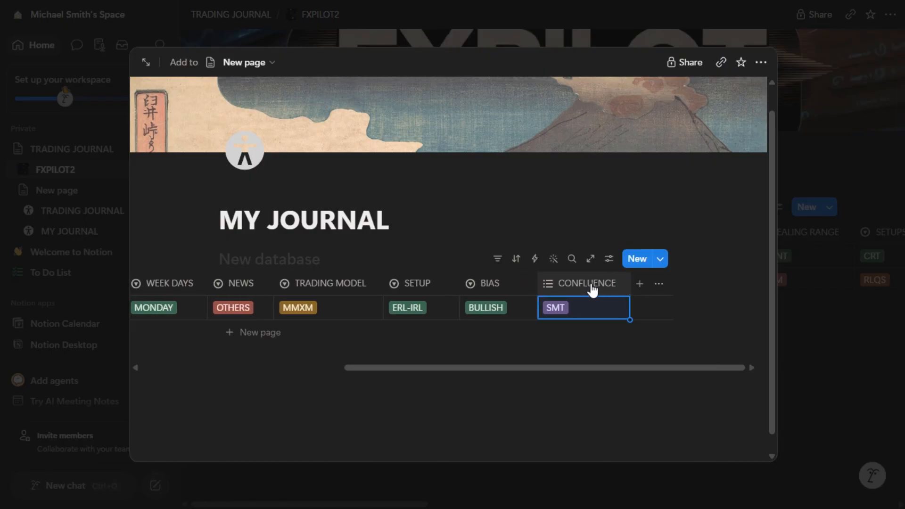
- Add a Multi-select property after the CONFLUENCE column and name it CONFIRMATION
left_click(638, 284)
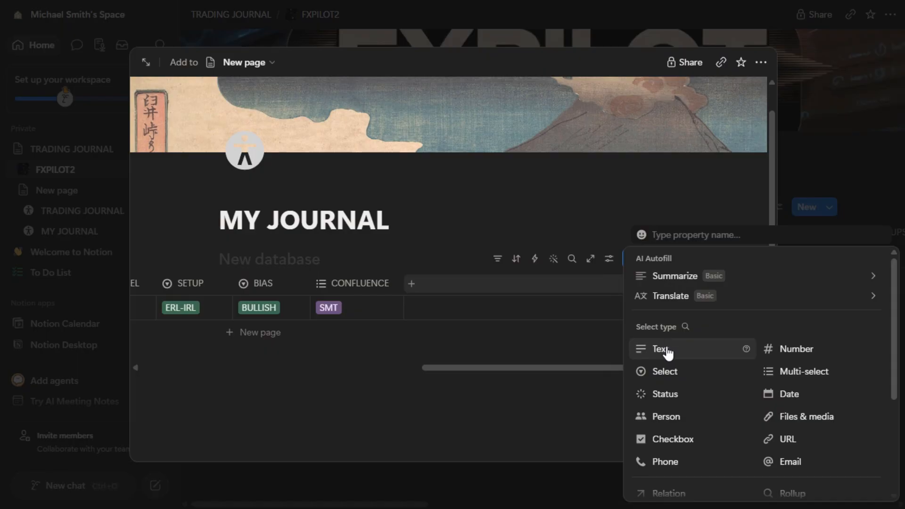
left_click(788, 372)
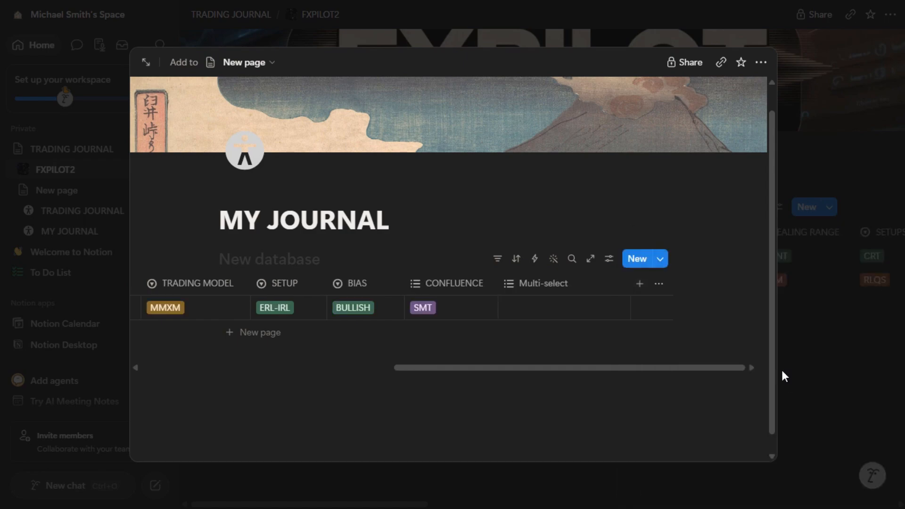
left_click(513, 283)
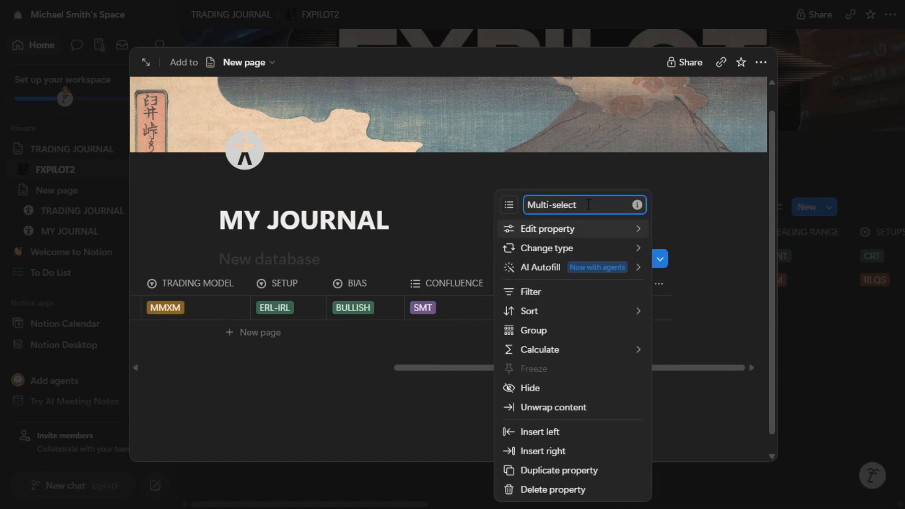
key("BackSpace")
key("BackSpace")
key("BackSpace")
key("BackSpace")
key("BackSpace")
key("BackSpace")
key("BackSpace")
key("BackSpace")
key("BackSpace")
key("BackSpace")
key("BackSpace")
key("BackSpace")
type("CONFIRMATION")
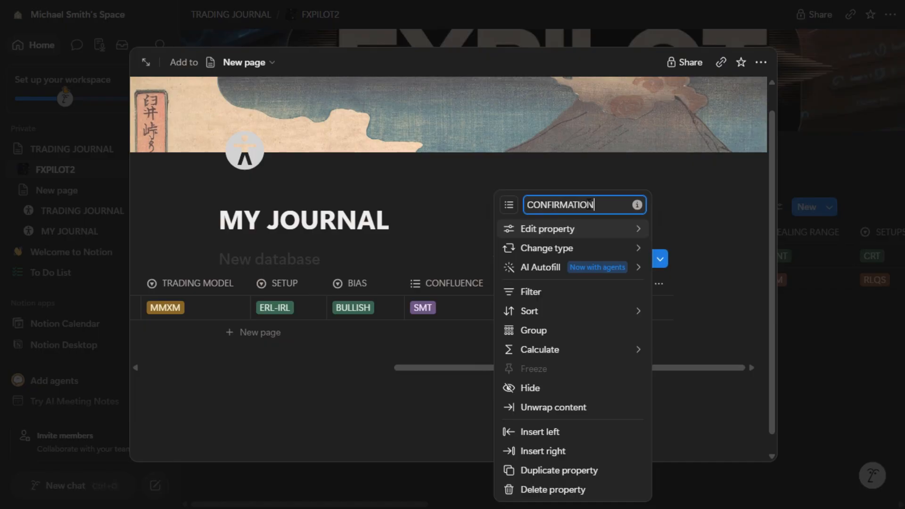
- Add the options CISD, FVG and BB to the CONFIRMATION property
left_click(564, 230)
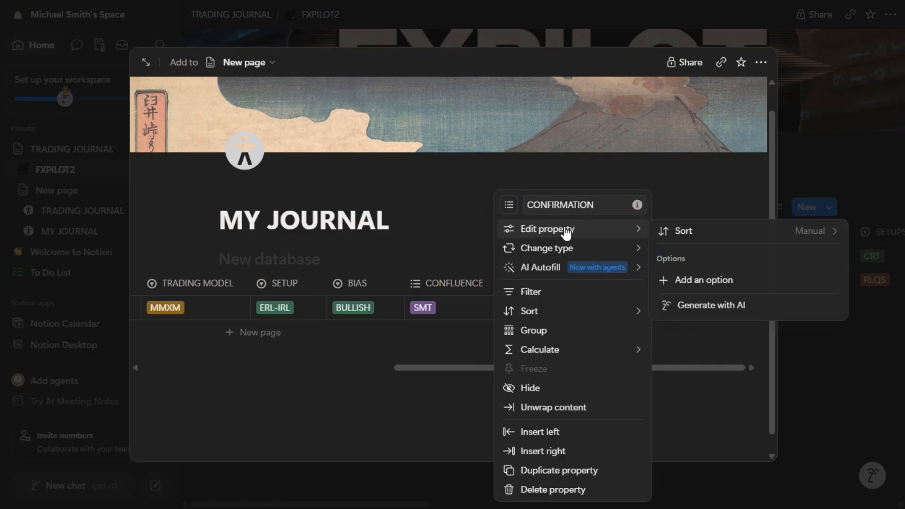
left_click(699, 283)
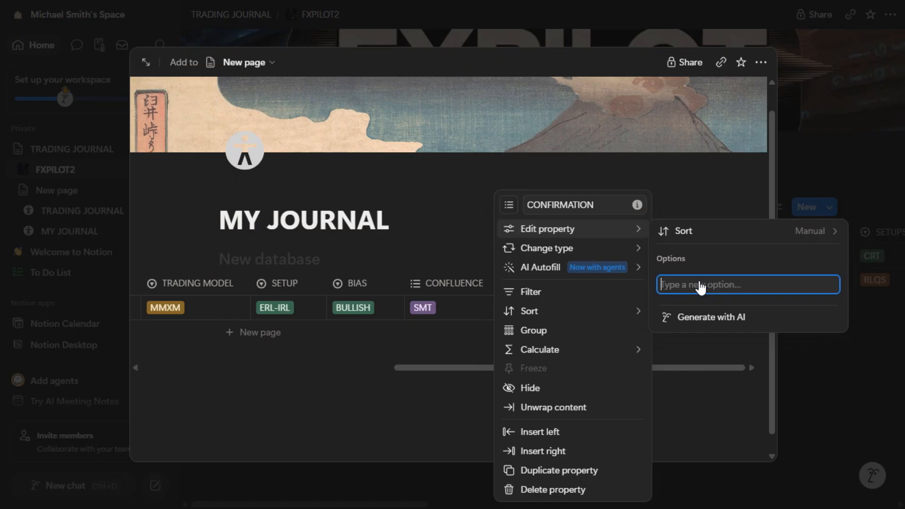
type("Cl")
type("SD")
key("Return")
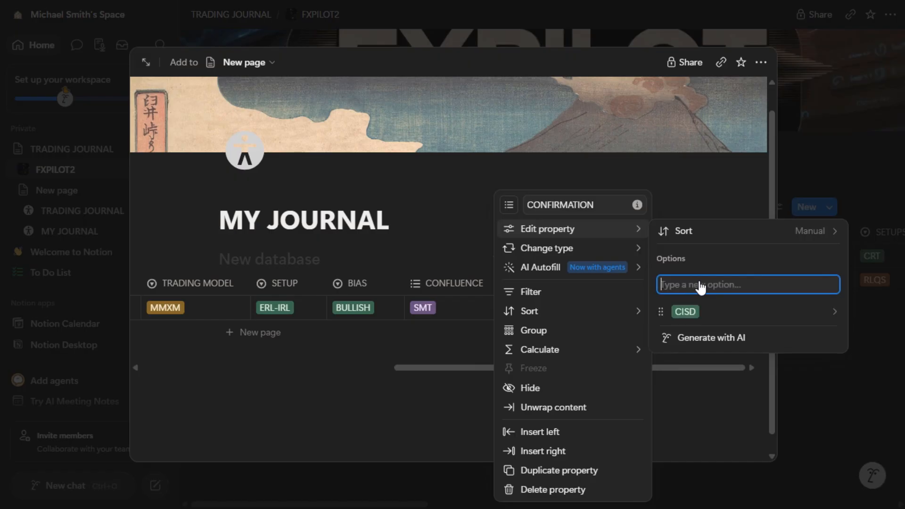
type("FVG")
key("Return")
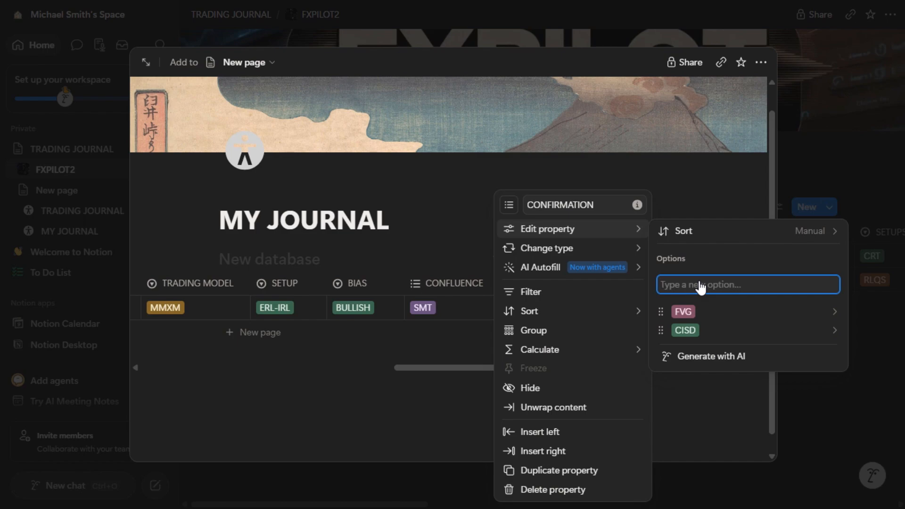
type("BB")
key("Return")
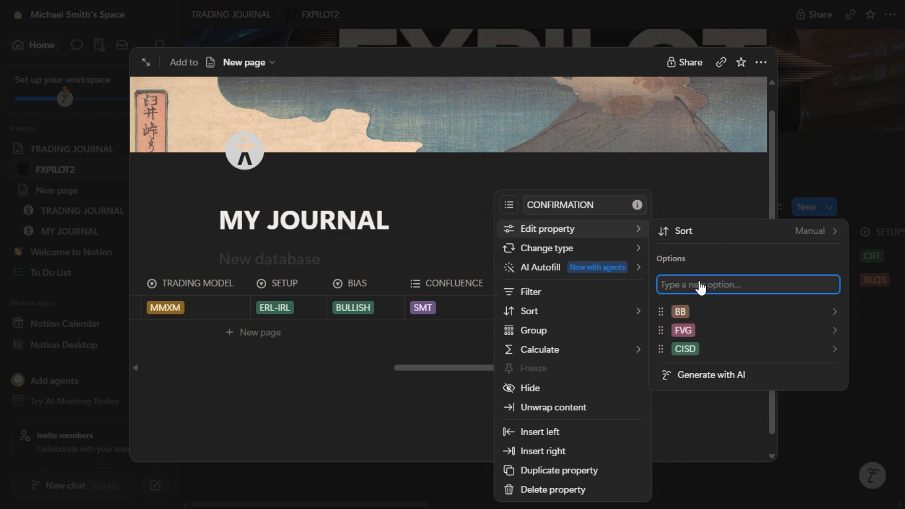
left_click(726, 192)
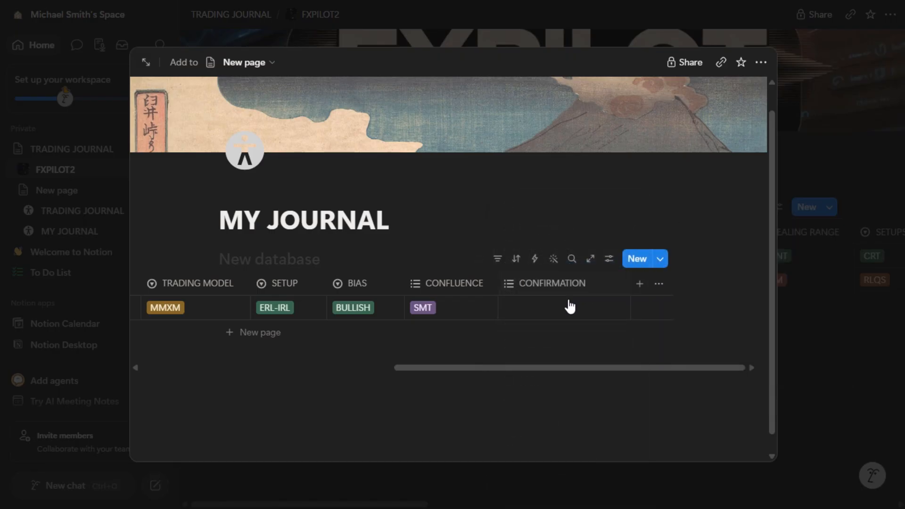
- Set the entry's CONFIRMATION to CISD and narrow the CONFIRMATION column to fit closely around its heading
left_click(542, 309)
left_click(542, 391)
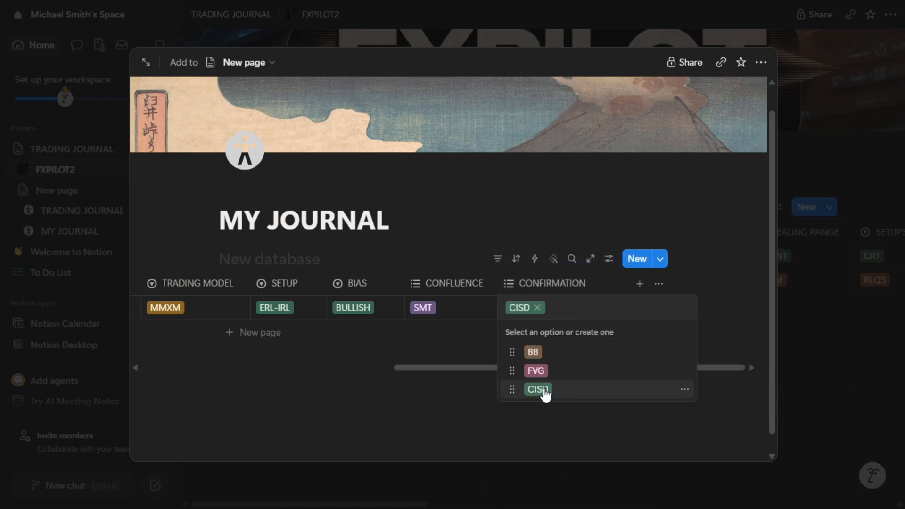
key("Escape")
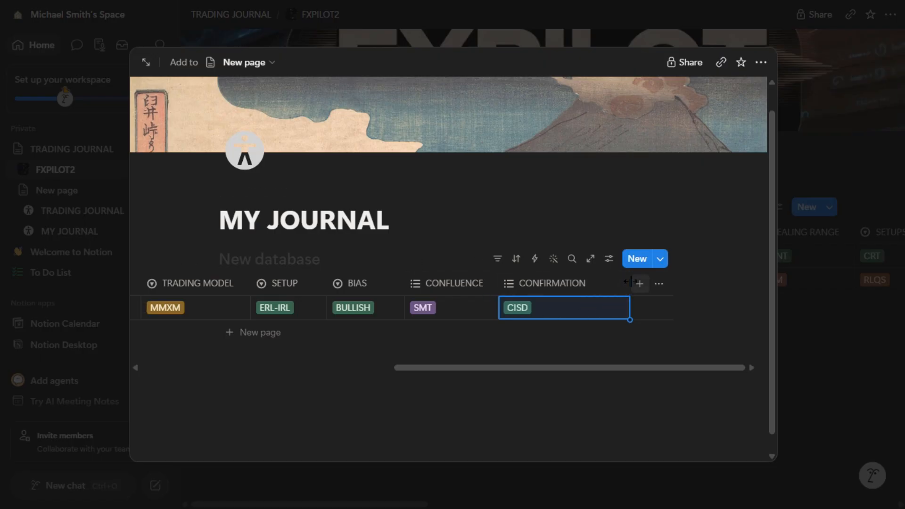
left_click_drag(627, 282, 593, 282)
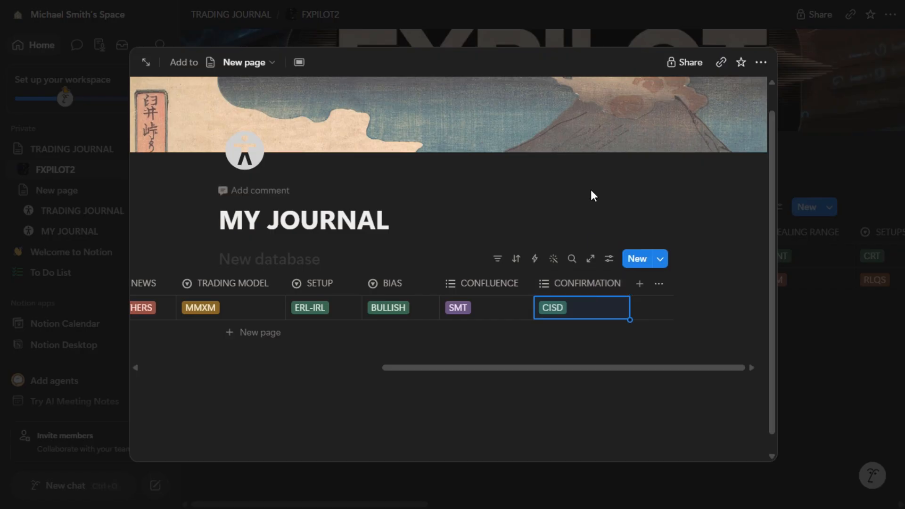
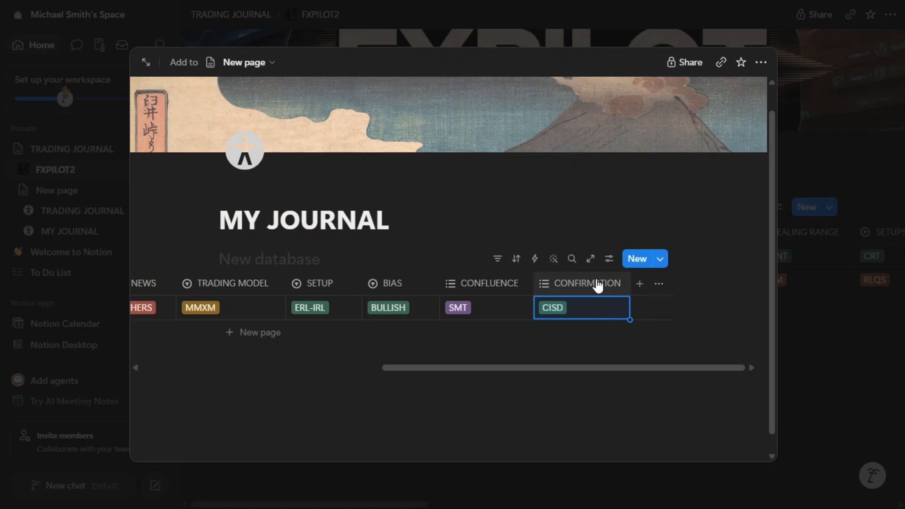
- Add a Multi-select property after the CONFIRMATION column and name it TIMING
left_click(641, 286)
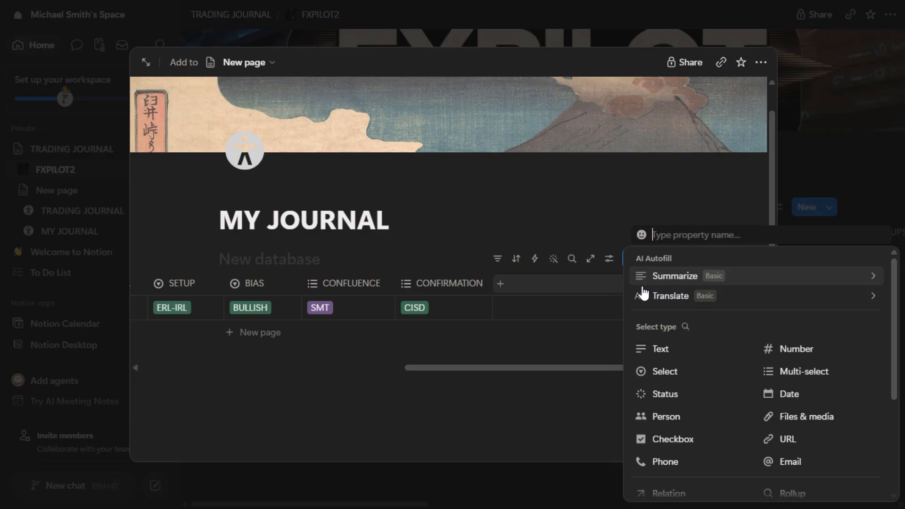
mouse_move(648, 296)
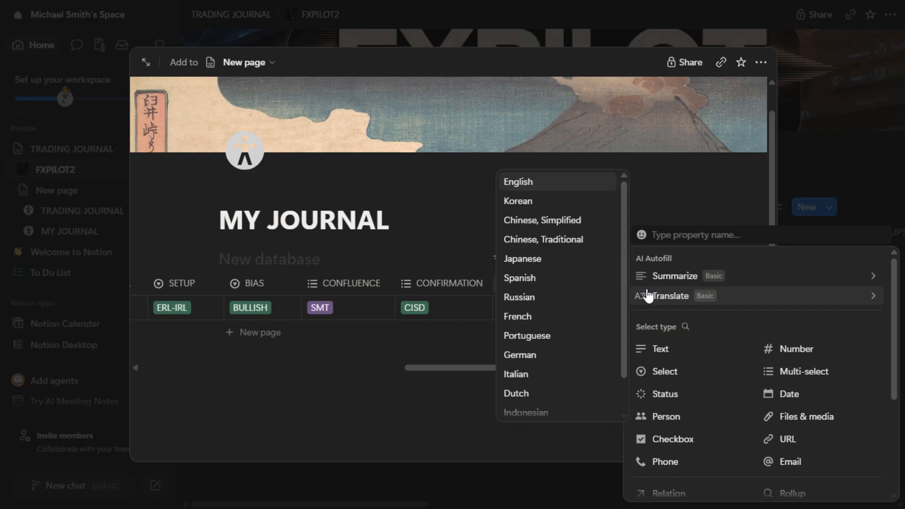
left_click(804, 379)
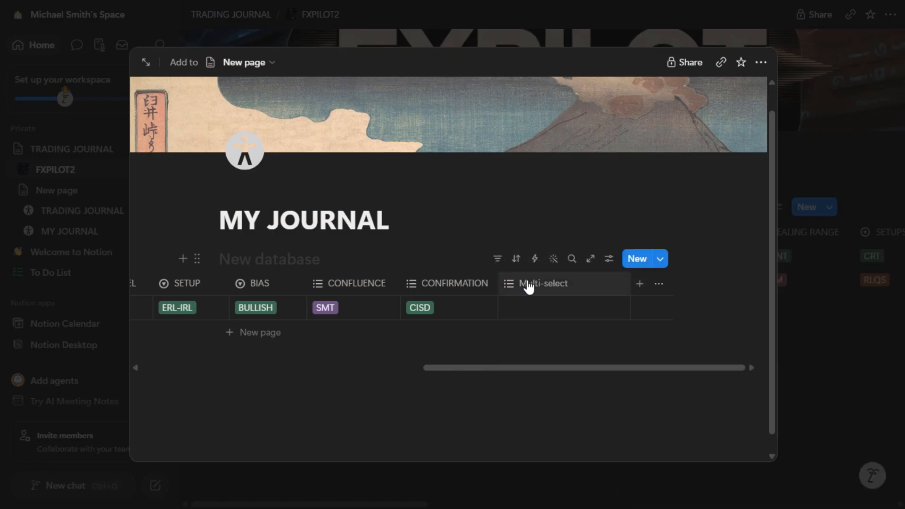
left_click(508, 284)
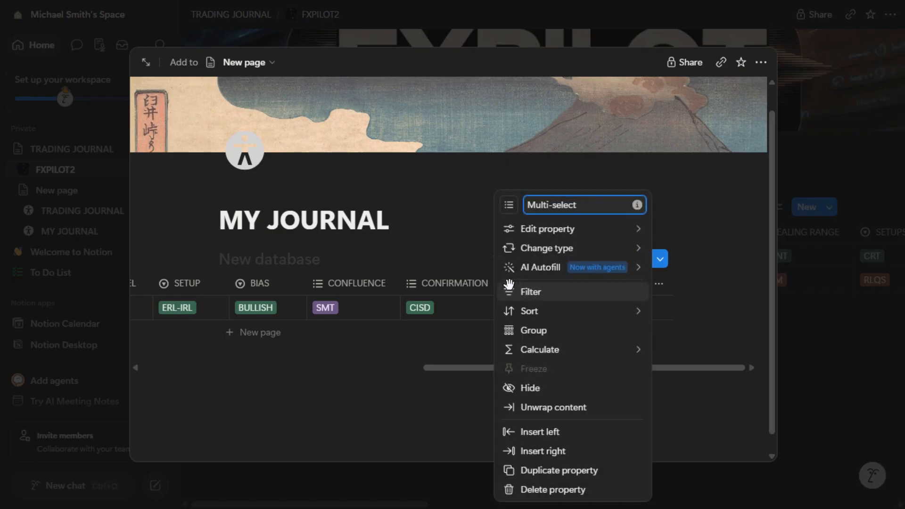
key("BackSpace")
key("BackSpace")
key("BackSpace")
key("BackSpace")
key("BackSpace")
key("BackSpace")
key("BackSpace")
key("BackSpace")
key("BackSpace")
key("BackSpace")
key("BackSpace")
key("BackSpace")
type("TIMING")
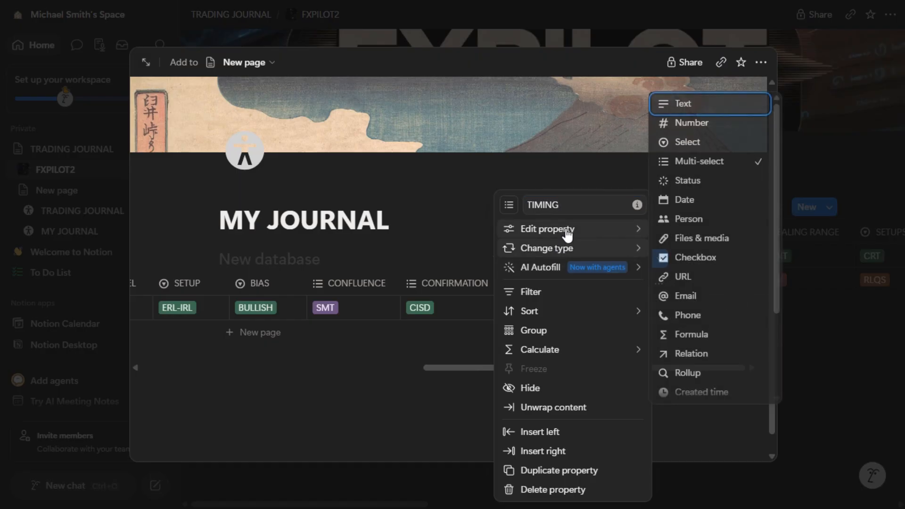
- Add the options ASIA, LONDON and NEWYORK to the TIMING property
mouse_move(511, 235)
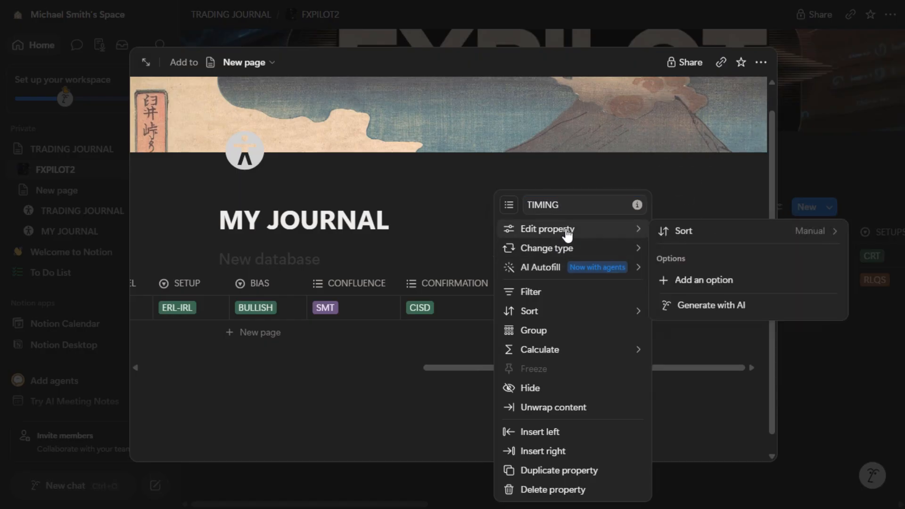
left_click(694, 282)
type("AS")
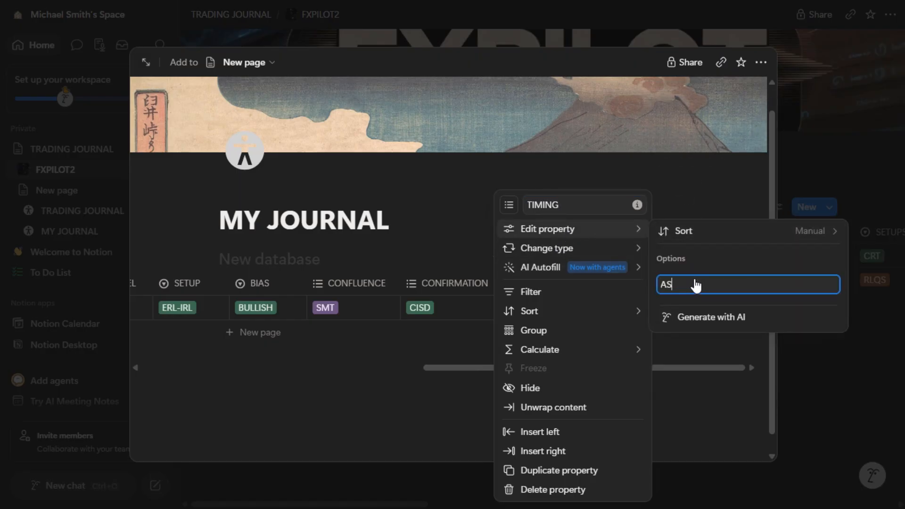
type("IA")
key("Return")
type("LO")
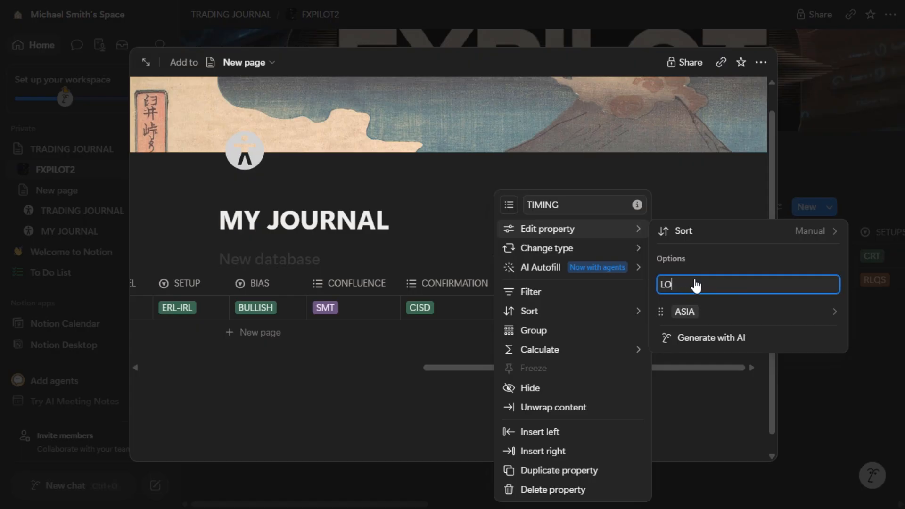
type("NDON")
key("Return")
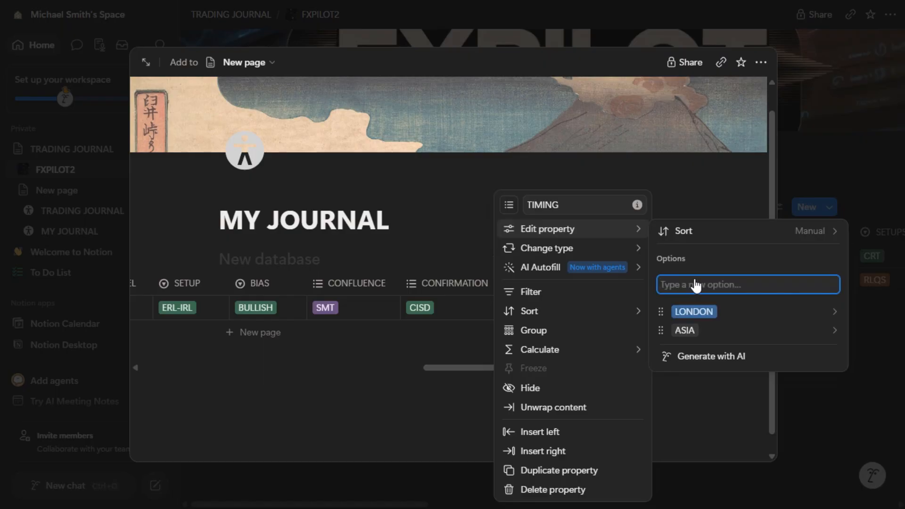
type("NEWYORK")
key("Return")
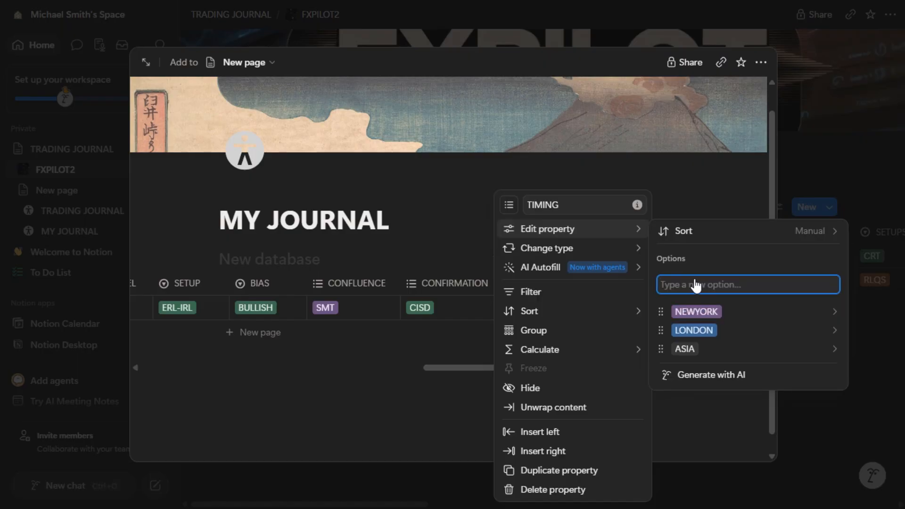
left_click(708, 175)
- Change the color of the TIMING property's ASIA option to red
left_click(546, 316)
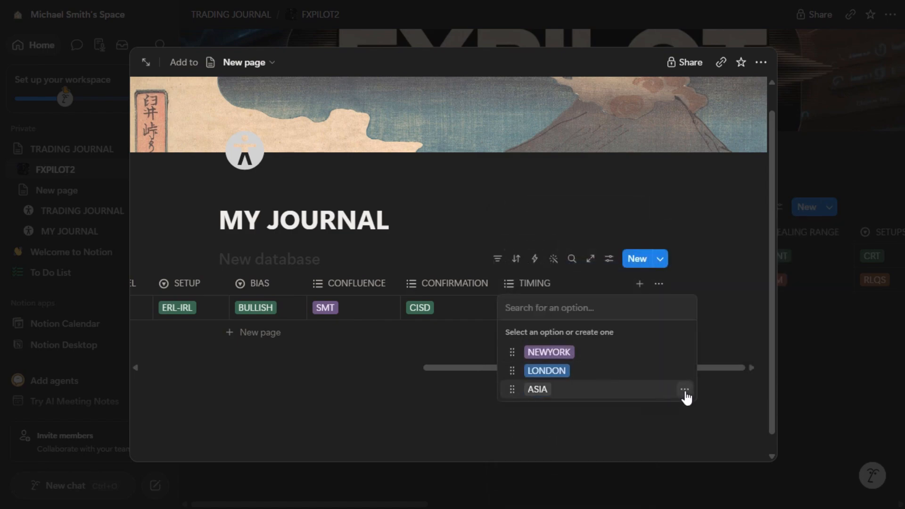
left_click(684, 391)
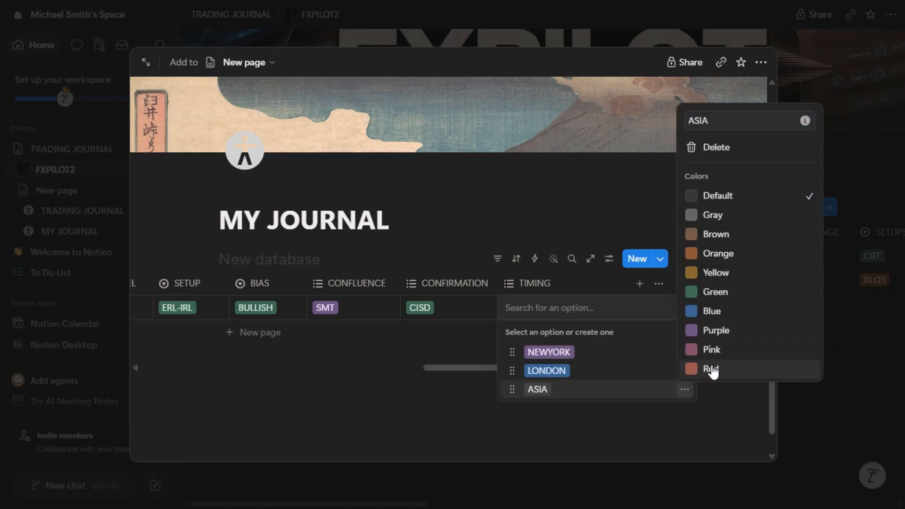
left_click(691, 369)
left_click(628, 372)
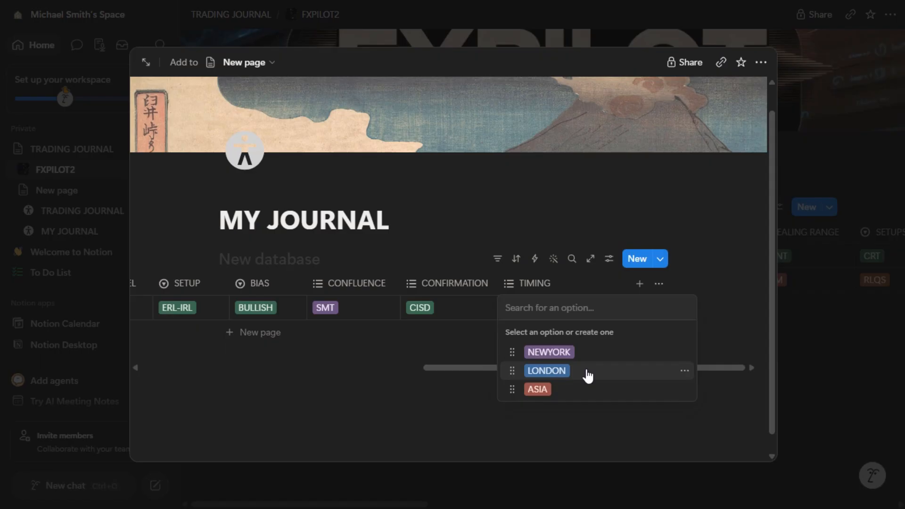
- Set the entry's TIMING to NEWYORK and narrow the TIMING column to fit closely around its heading
left_click_drag(587, 375, 585, 359)
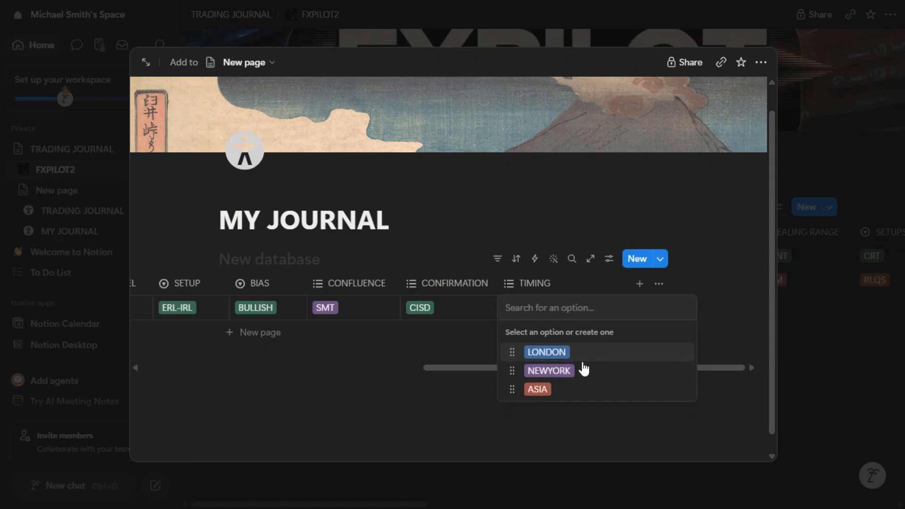
left_click(583, 373)
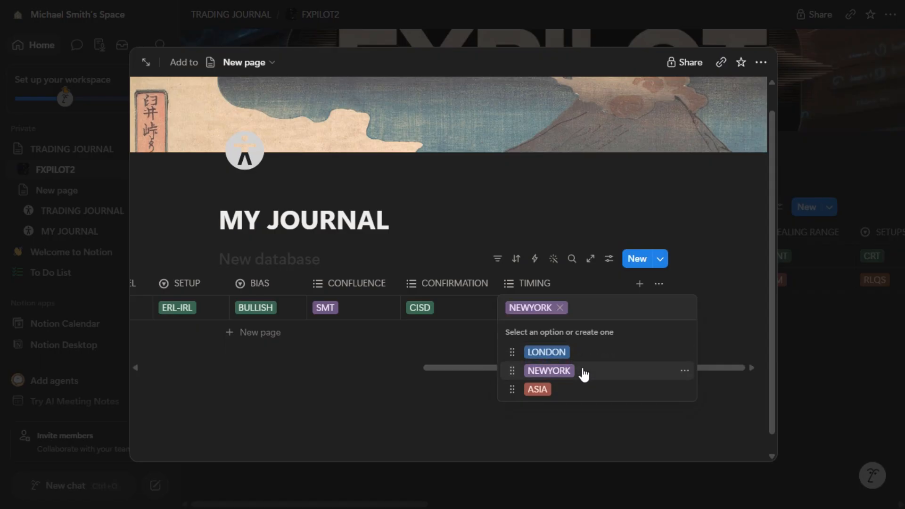
left_click(541, 389)
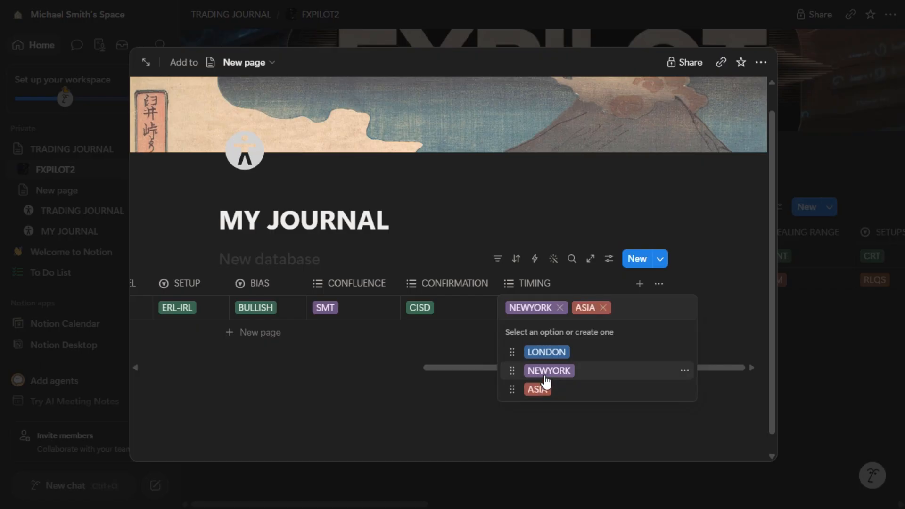
left_click(604, 309)
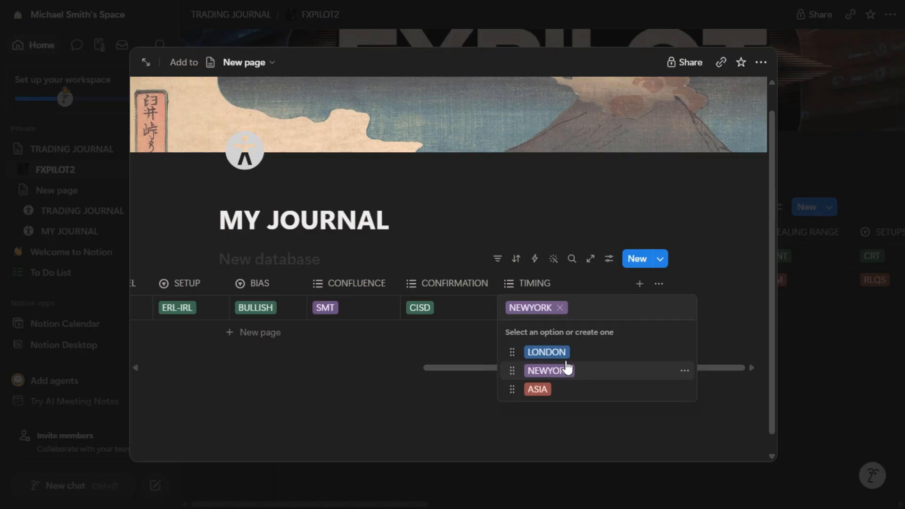
left_click_drag(564, 370, 566, 351)
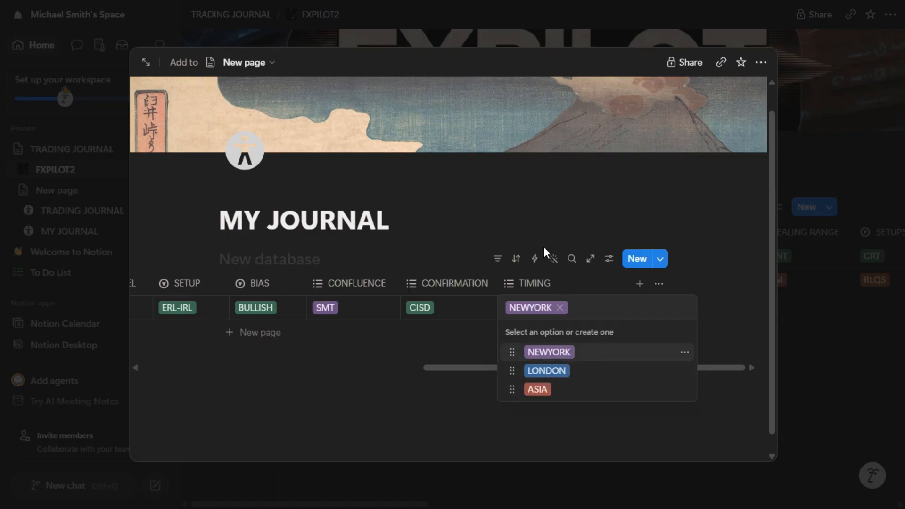
key("Escape")
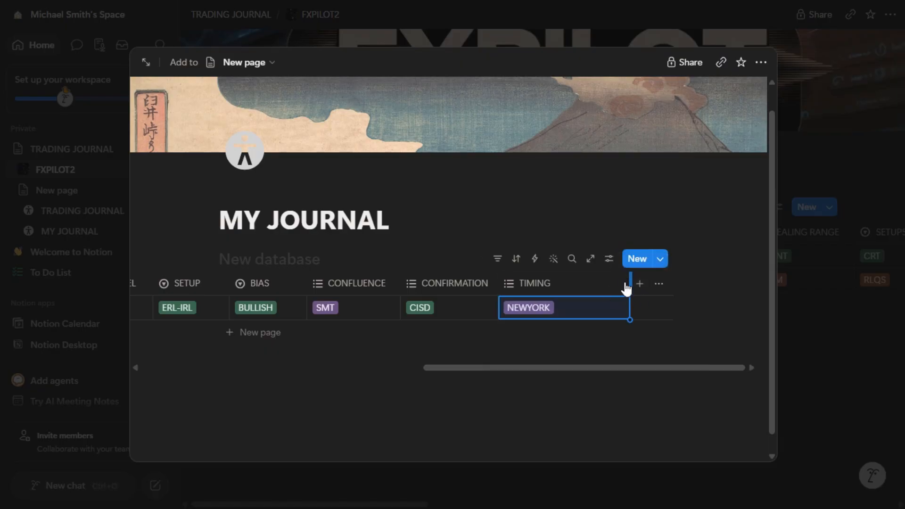
left_click_drag(630, 284, 576, 289)
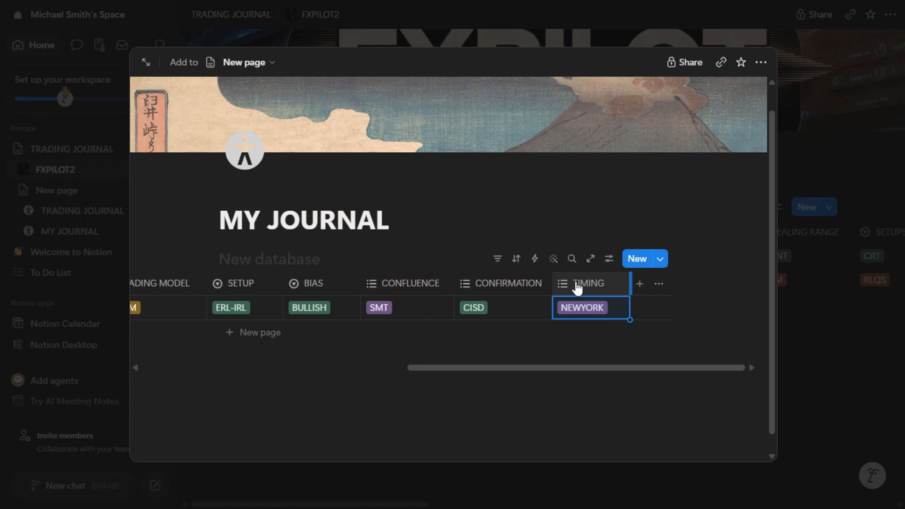
- Add a URL property after the TIMING column and name it CHART BEFORE
left_click(640, 286)
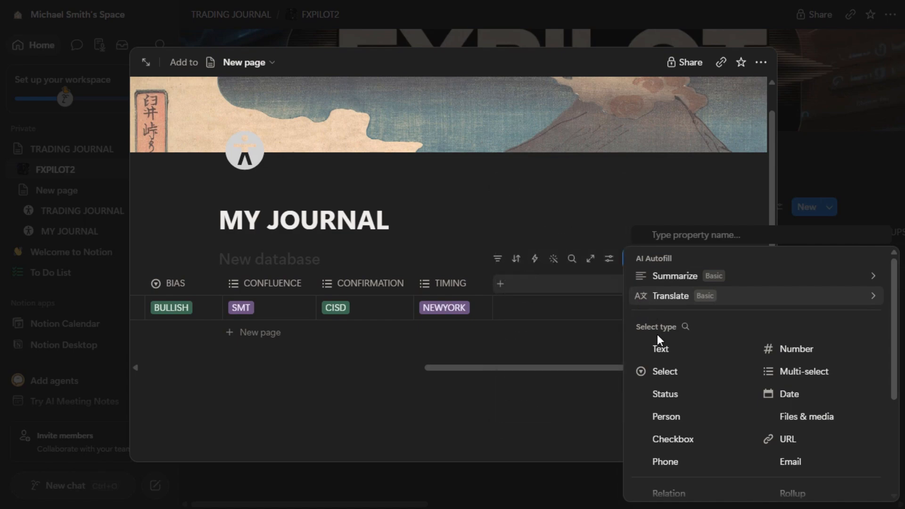
left_click(794, 446)
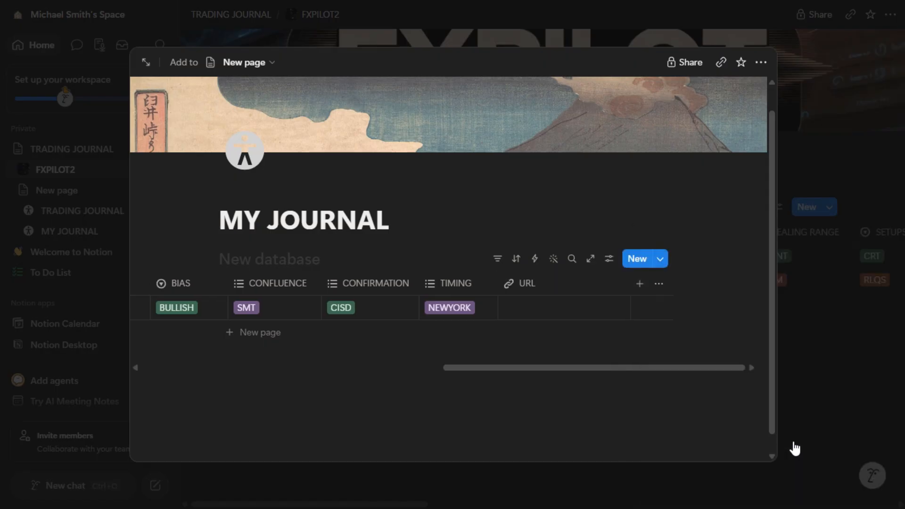
left_click(530, 287)
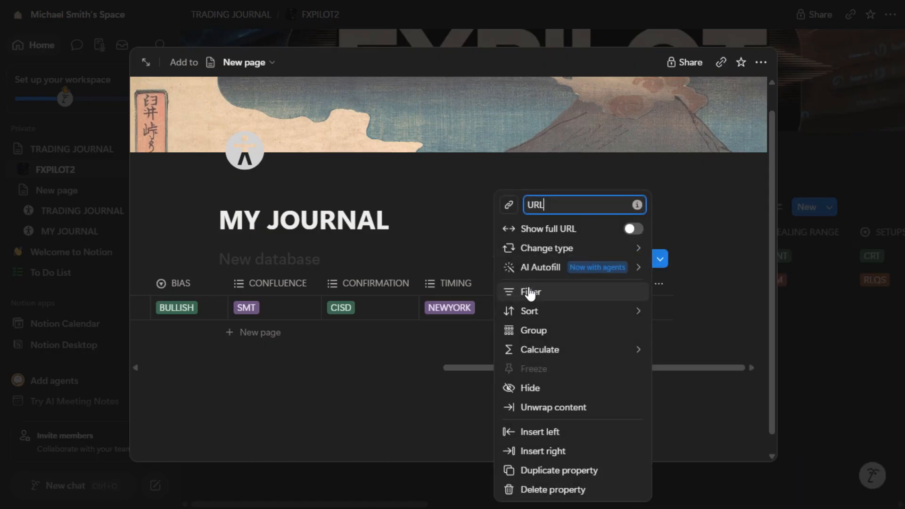
key("BackSpace")
key("BackSpace")
key("BackSpace")
type("CHART BEFORE")
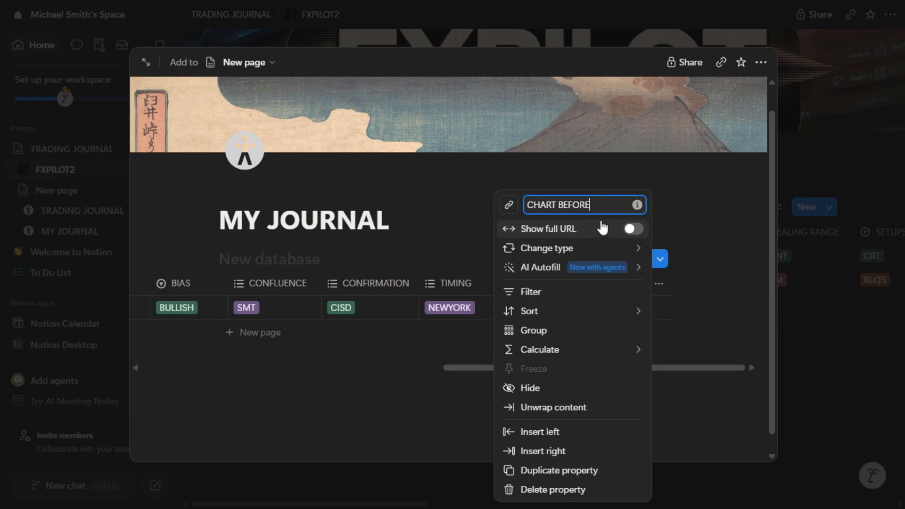
left_click(678, 185)
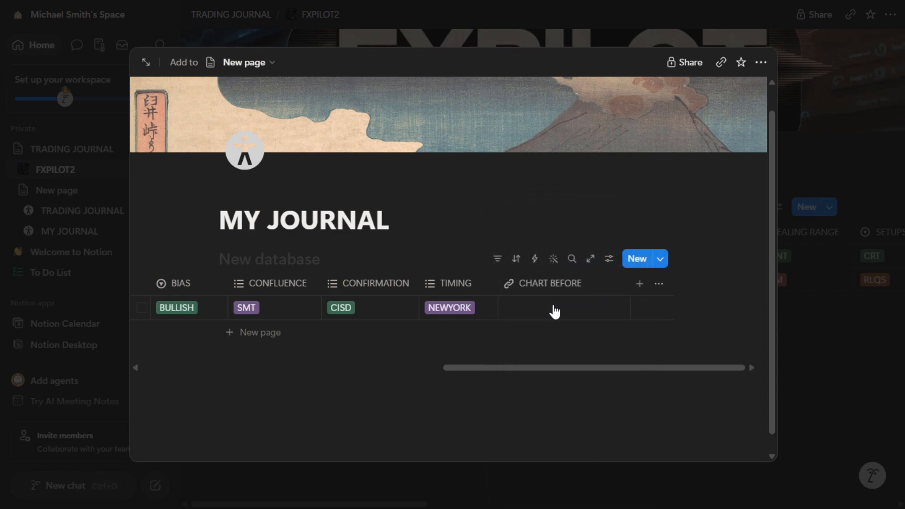
- Narrow the CHART BEFORE column to fit closely around its heading, leaving the entry's cell empty
left_click(537, 313)
key("Escape")
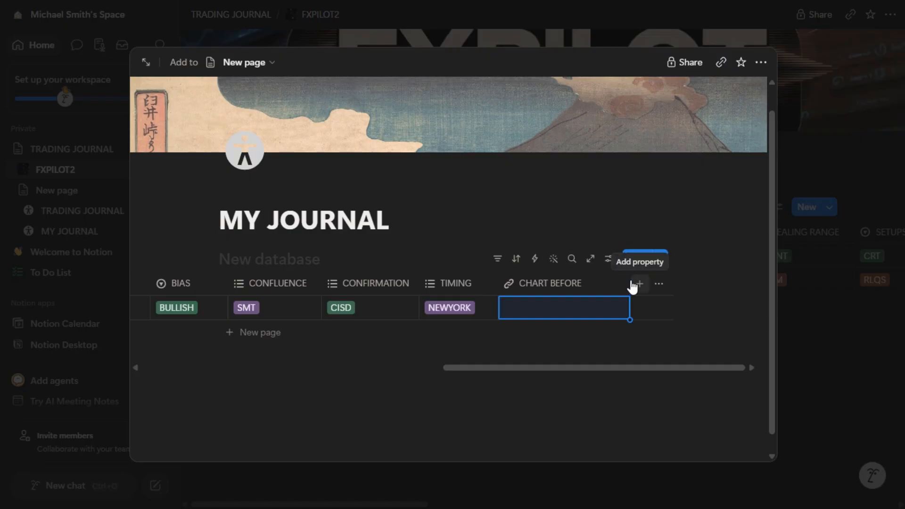
left_click_drag(628, 280, 597, 287)
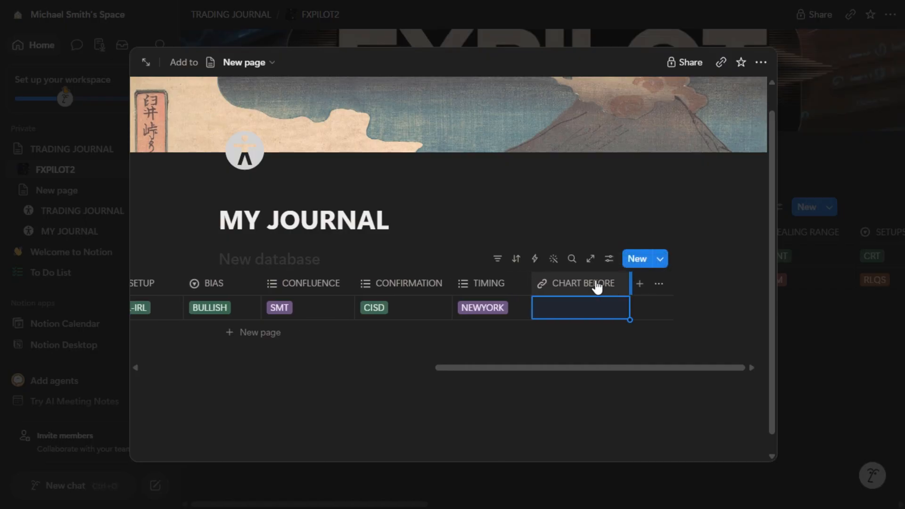
left_click(581, 177)
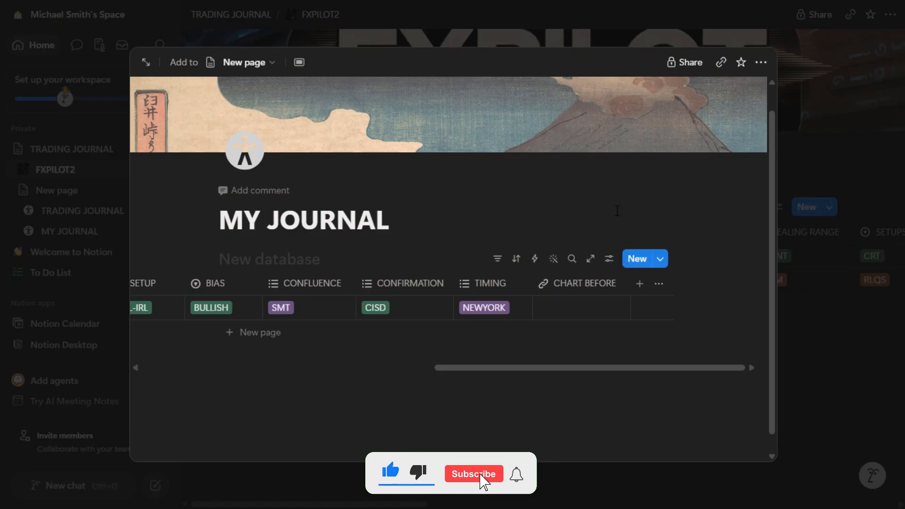
- Add a Select property after the CHART BEFORE column and name it ENTRY METHOD
left_click(640, 286)
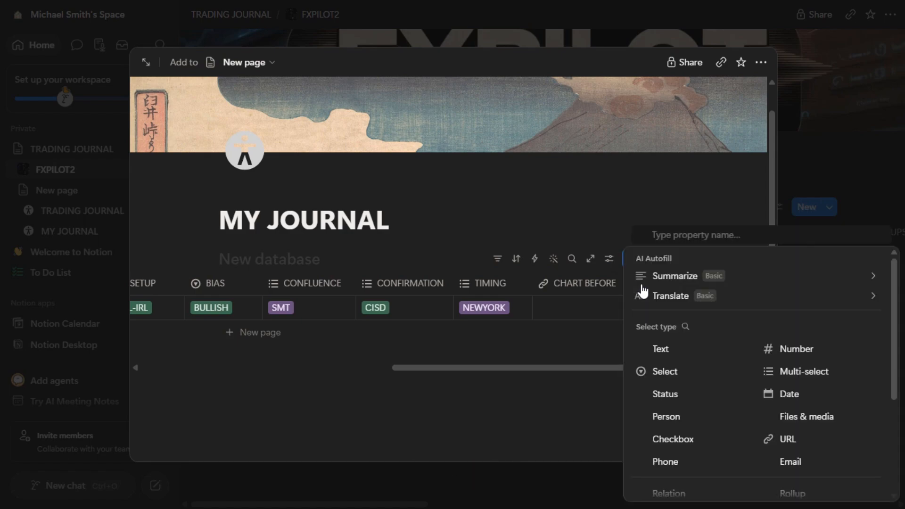
left_click(659, 372)
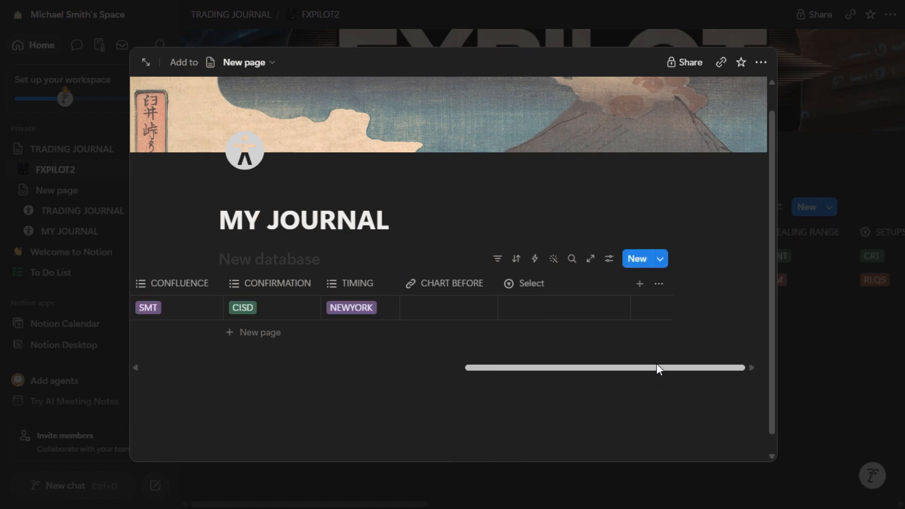
left_click(511, 284)
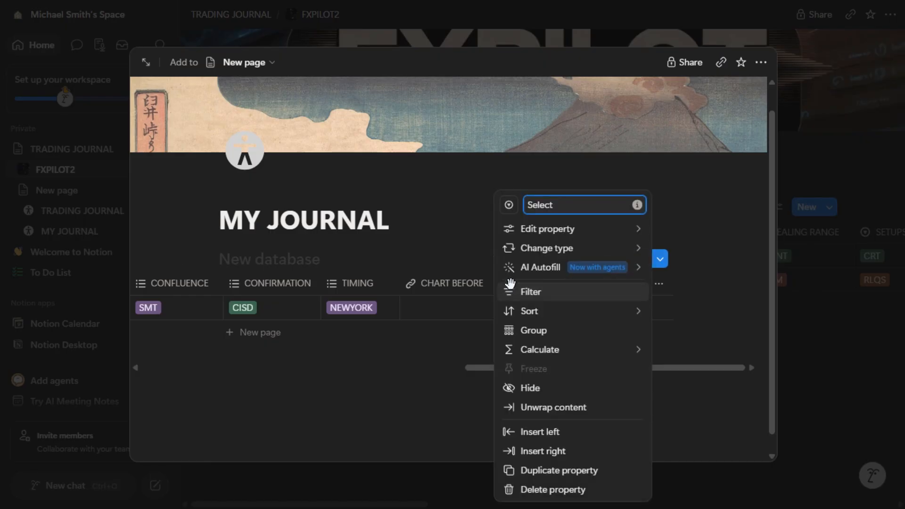
key("BackSpace")
key("BackSpace")
key("BackSpace")
key("BackSpace")
key("BackSpace")
key("BackSpace")
type("EN")
type("TRY METHOD")
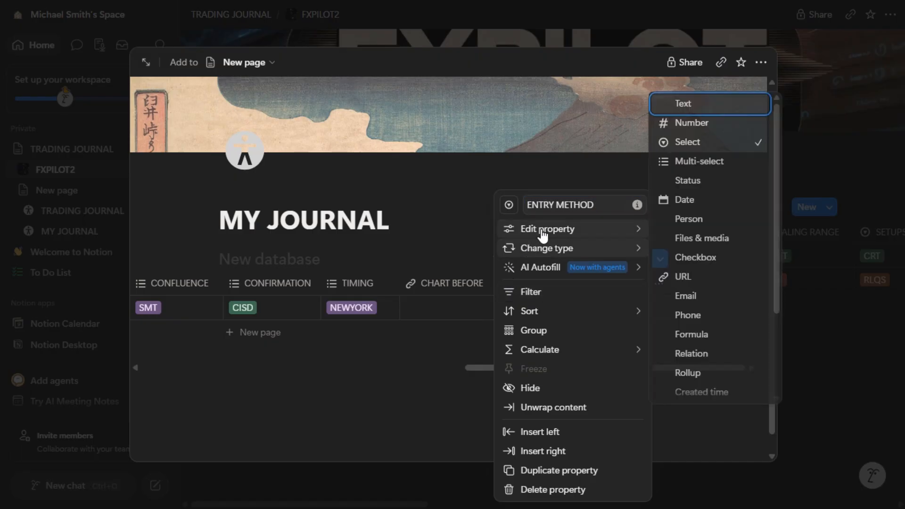
- Add the options FVG, OB, BB and IFVG to the ENTRY METHOD property and narrow its column to fit closely around its heading
mouse_move(541, 234)
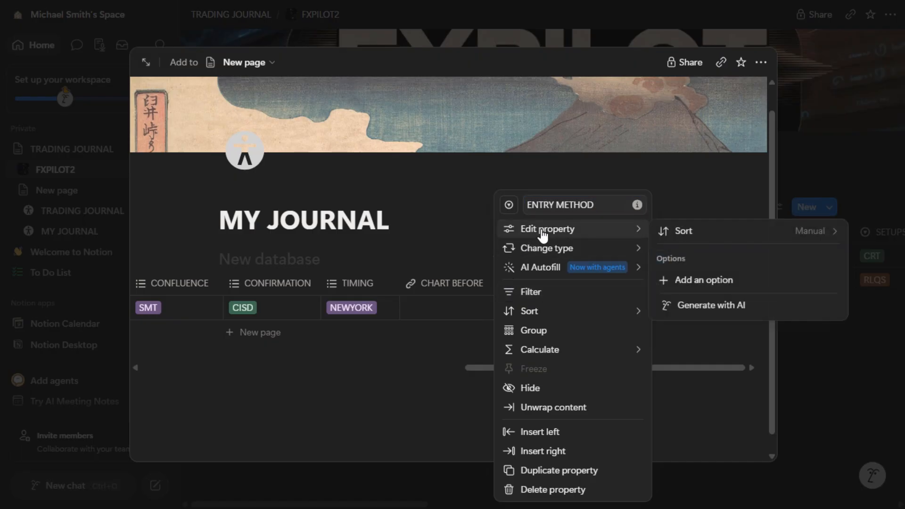
left_click(690, 288)
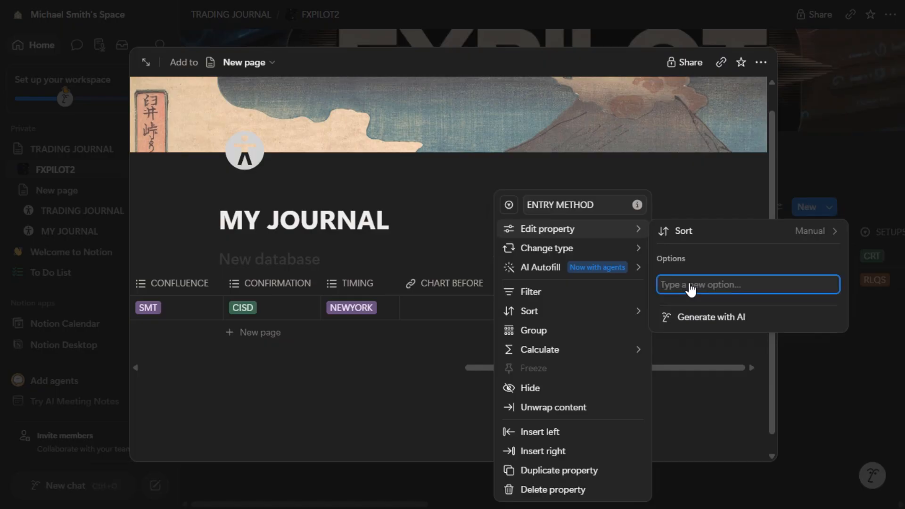
type("FVG")
key("Return")
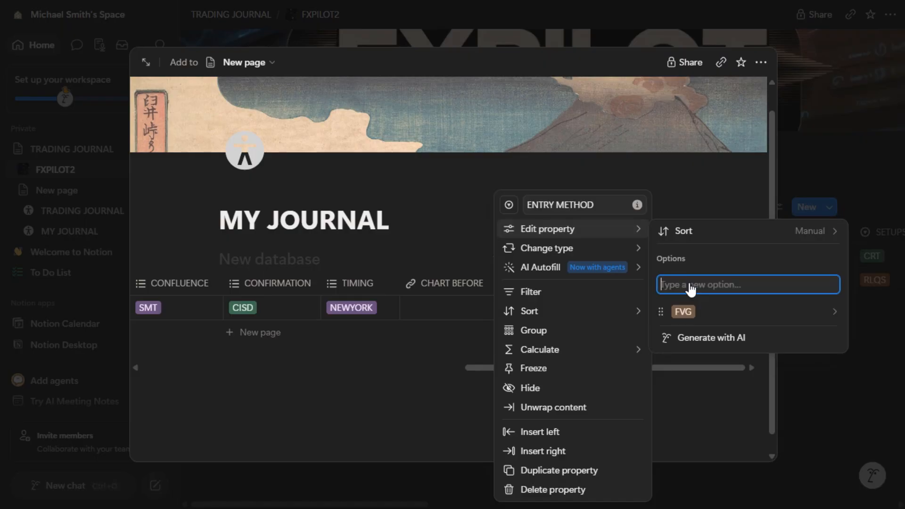
type("OB")
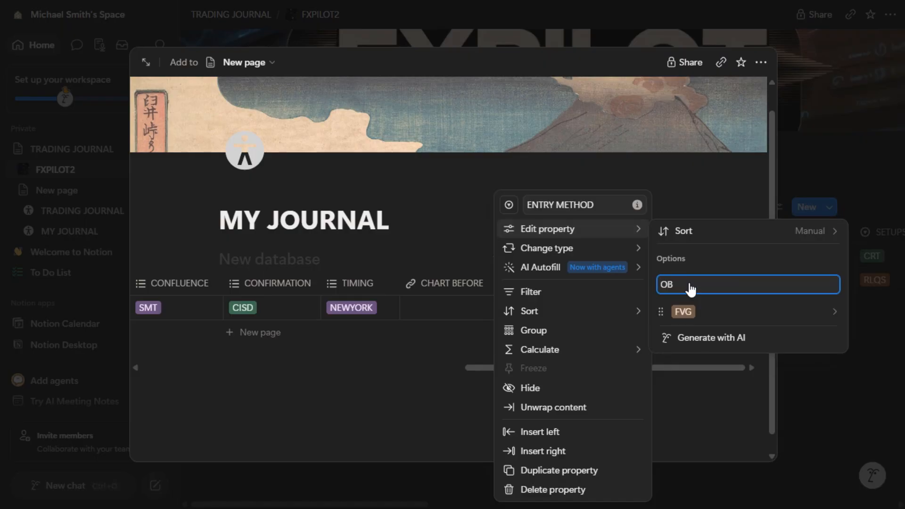
key("Return")
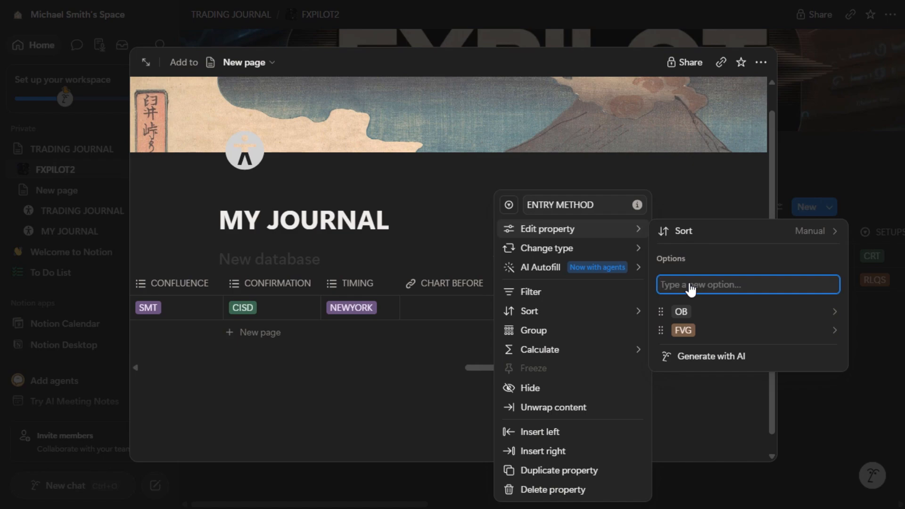
type("BB")
key("Return")
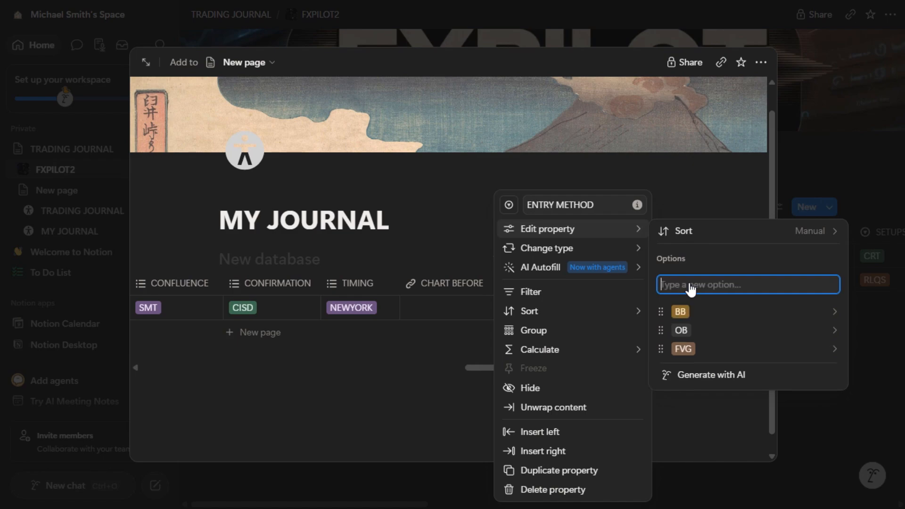
type("IFVG")
key("Return")
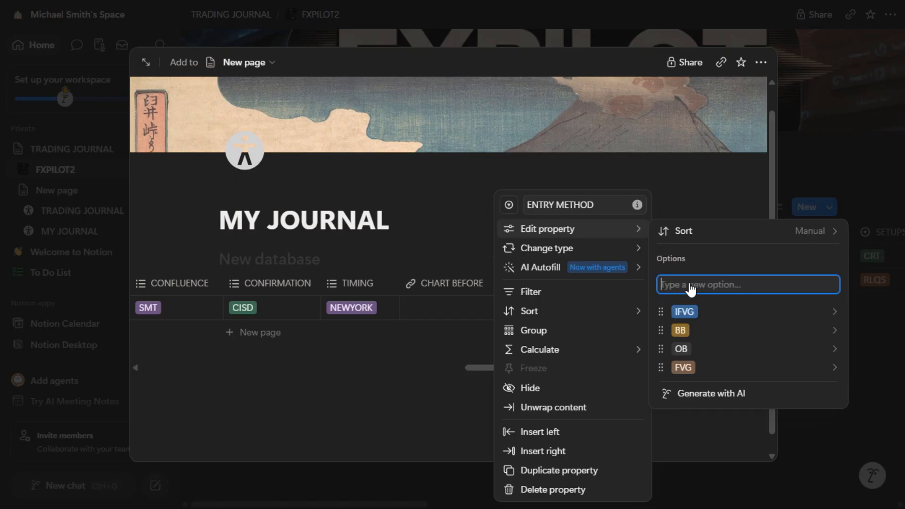
left_click(704, 166)
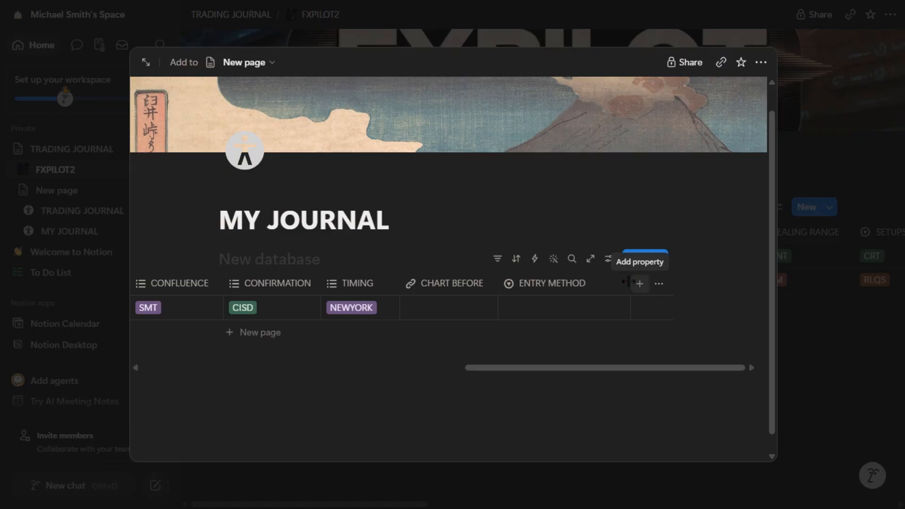
left_click_drag(630, 282, 600, 289)
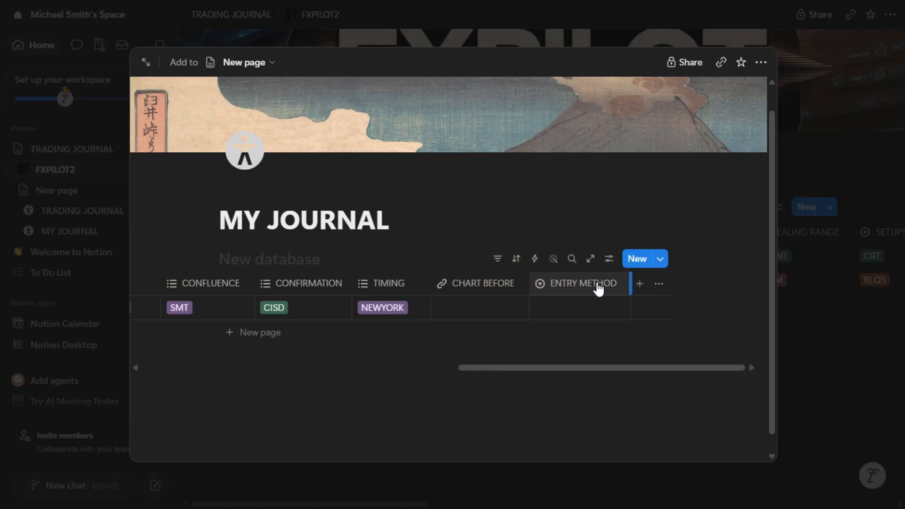
- Recolor the OB option of ENTRY METHOD purple and set the entry's ENTRY METHOD to FVG
left_click(563, 312)
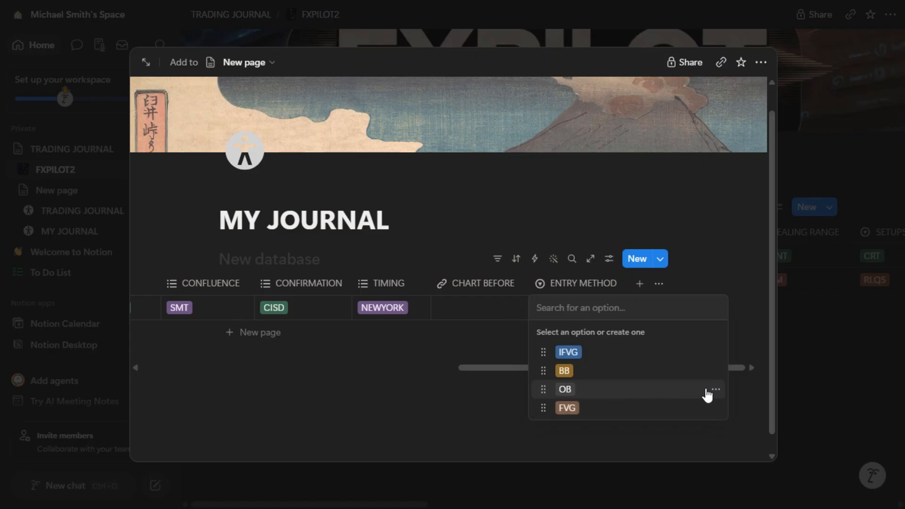
left_click(716, 390)
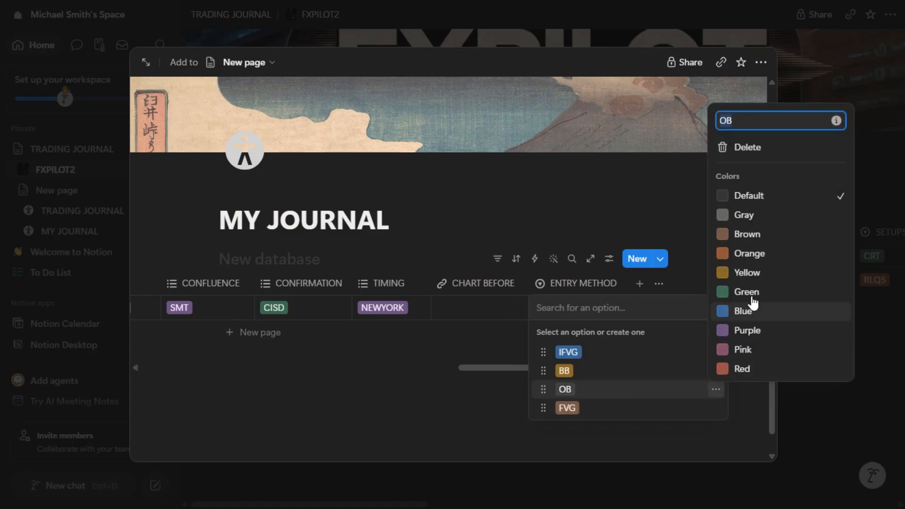
left_click(751, 329)
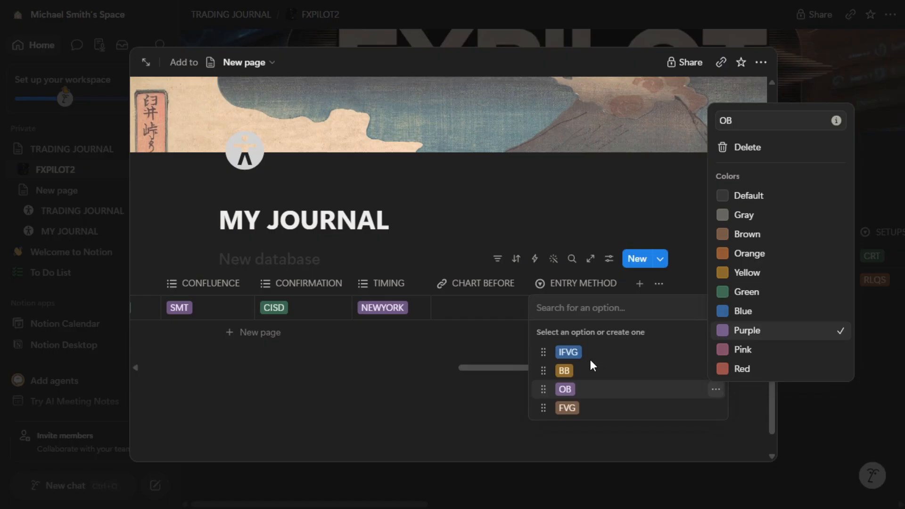
left_click(589, 407)
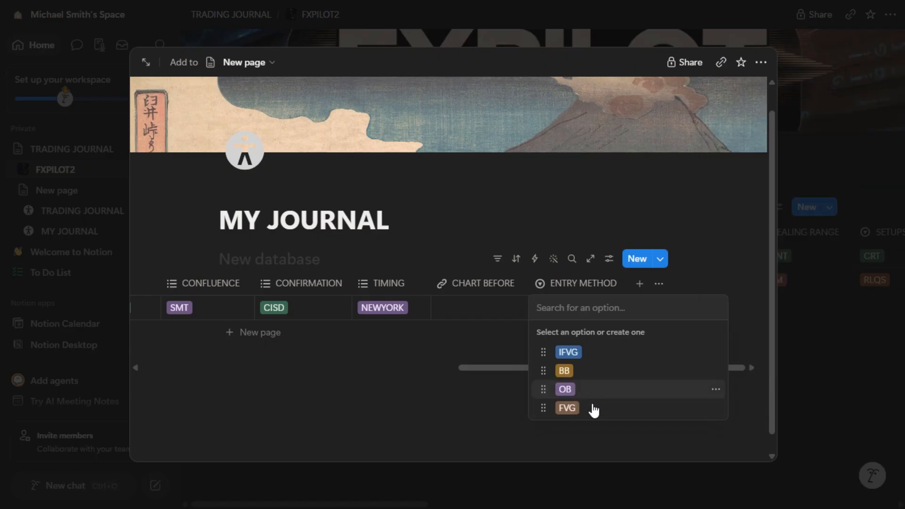
left_click(591, 409)
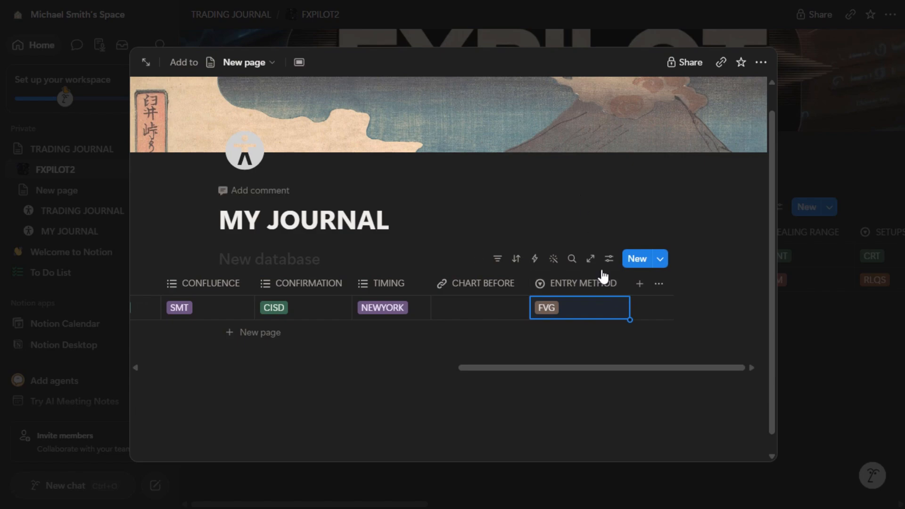
- Add a Number property after the ENTRY METHOD column and name it STOPLOSS
left_click(639, 285)
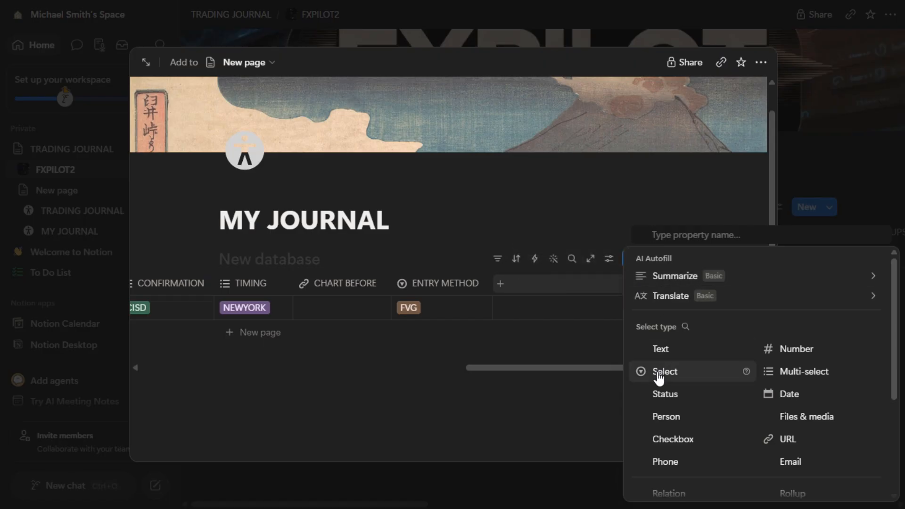
left_click(797, 357)
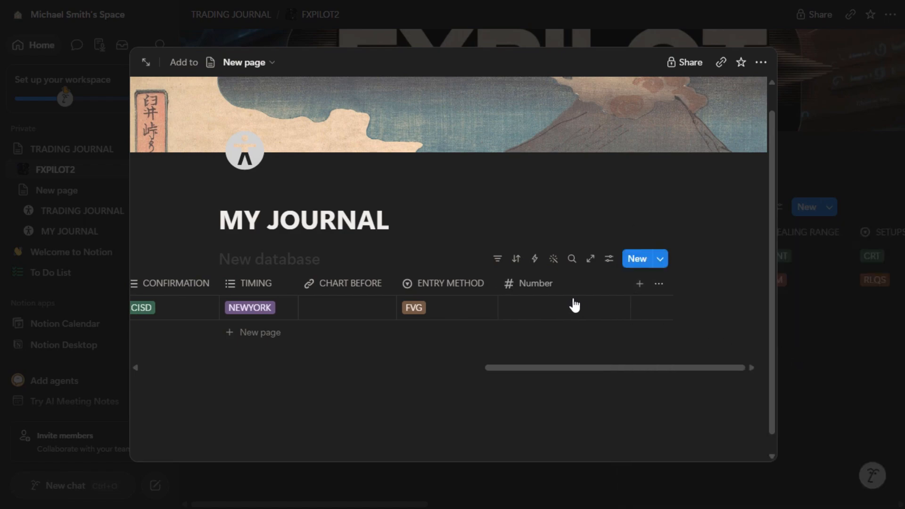
left_click(533, 284)
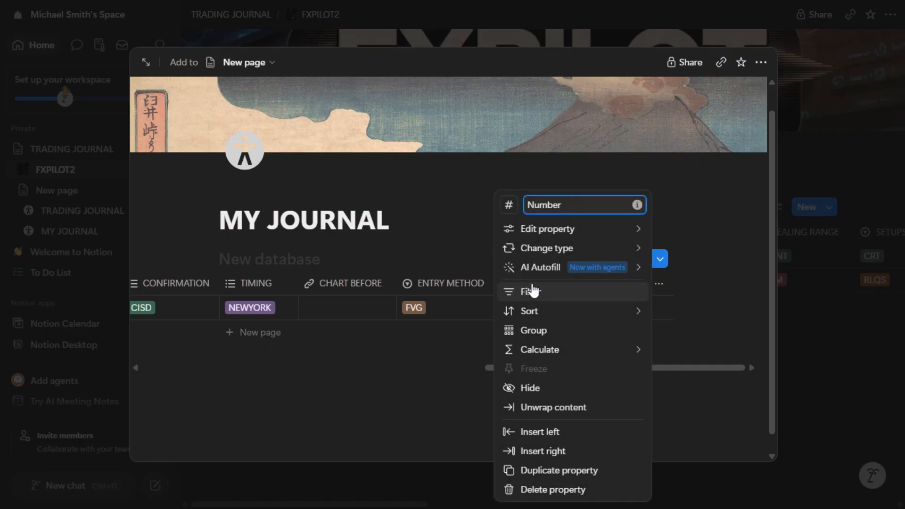
key("BackSpace")
key("BackSpace")
key("BackSpace")
key("BackSpace")
key("BackSpace")
key("BackSpace")
type("STOPLOSS")
- Choose Number as the number format of the STOPLOSS property
mouse_move(616, 228)
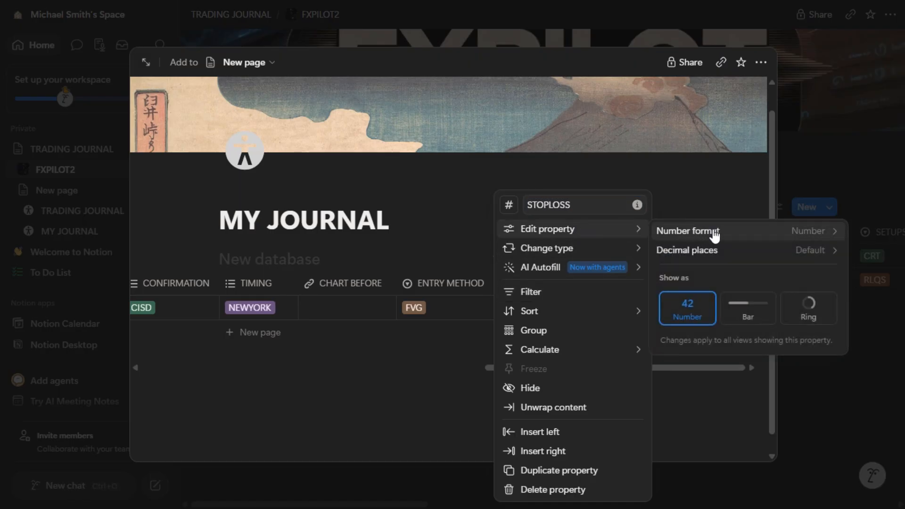
left_click(816, 233)
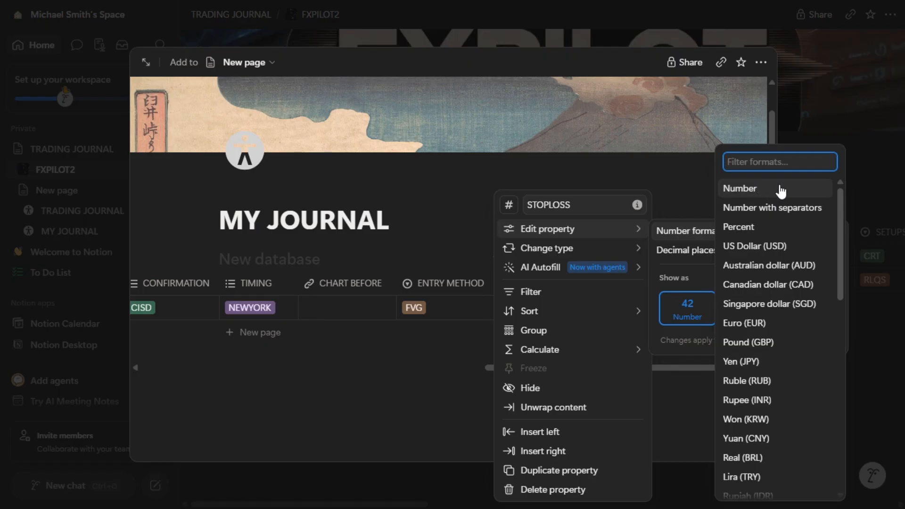
left_click(762, 188)
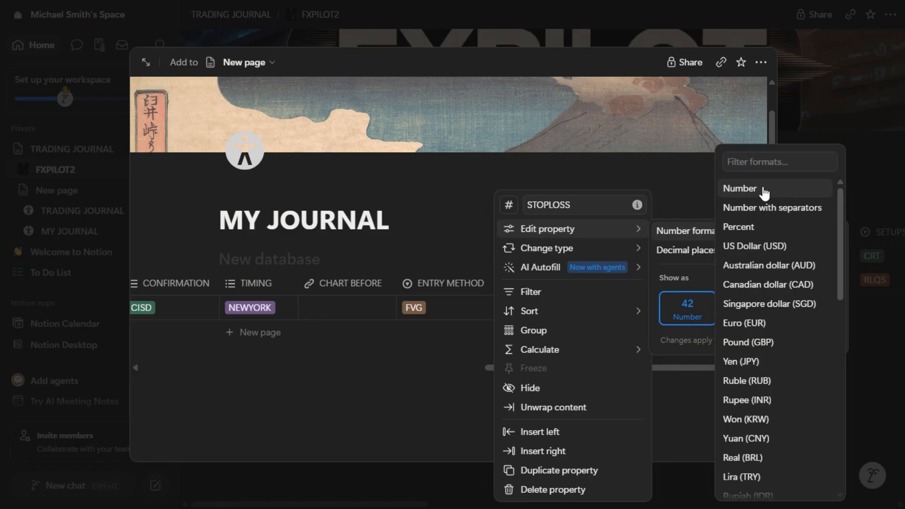
left_click(690, 176)
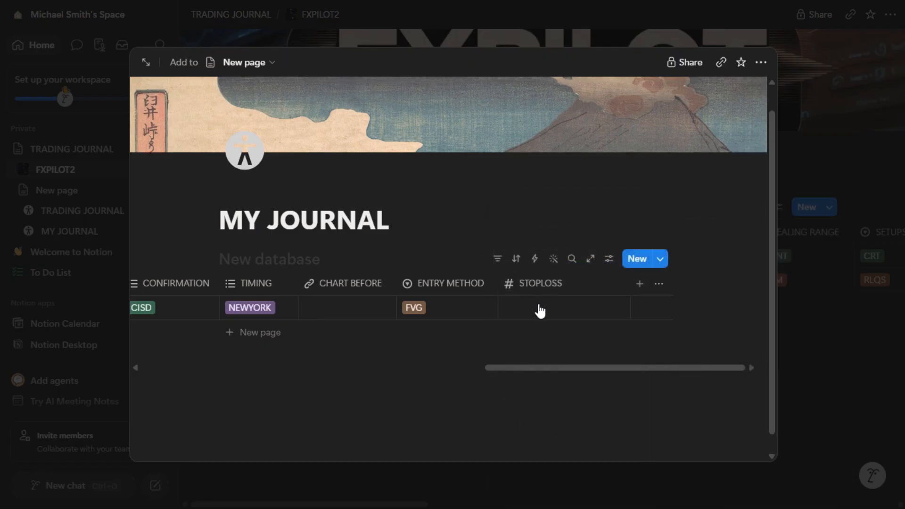
- Enter 3 as the entry's STOPLOSS value
left_click(558, 313)
type("6")
key("BackSpace")
type("3")
key("Return")
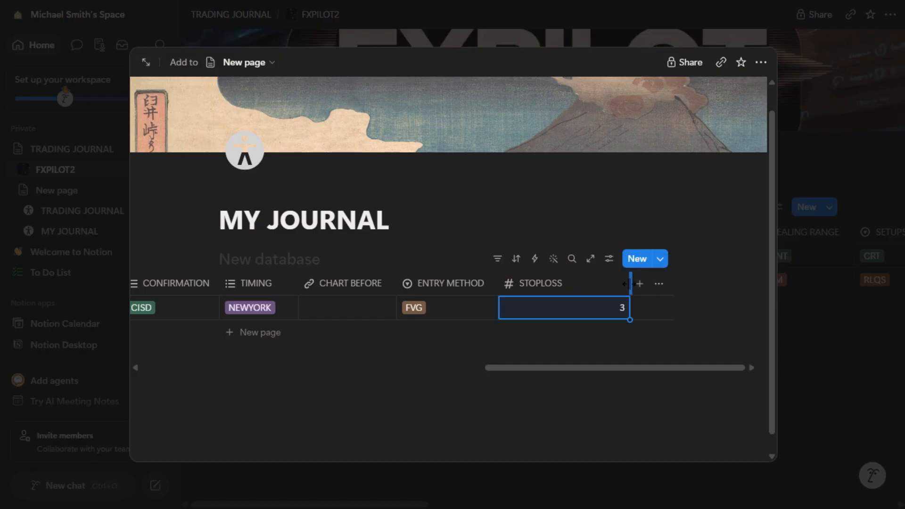
- Narrow the STOPLOSS column to fit closely around its heading and clear the entry's STOPLOSS cell
left_click_drag(627, 284, 578, 292)
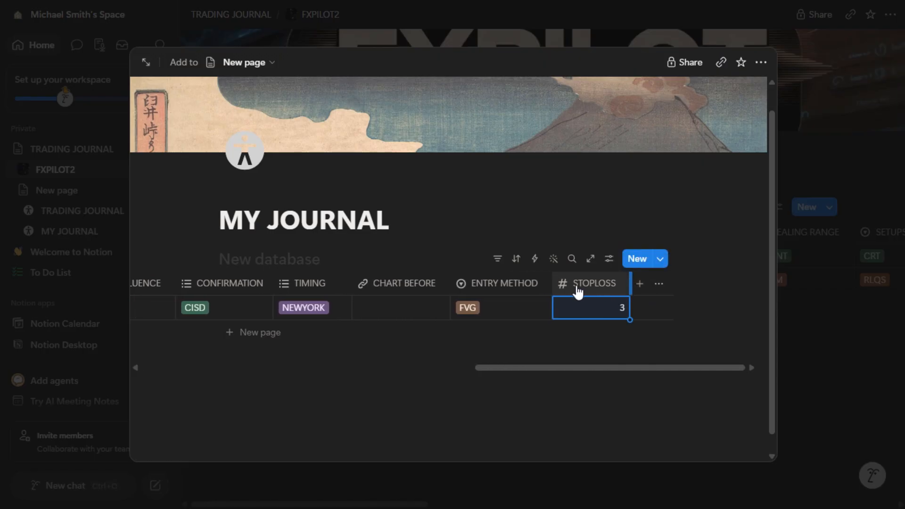
left_click(616, 309)
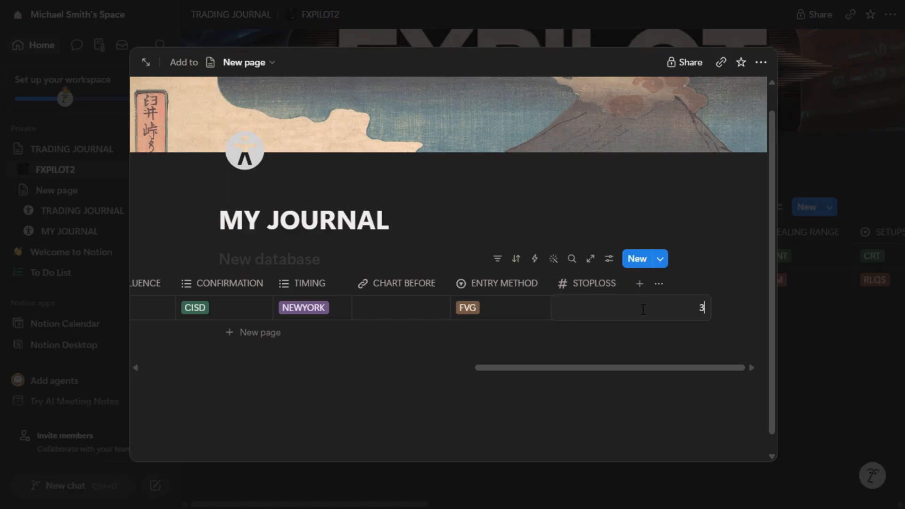
key("BackSpace")
key("Escape")
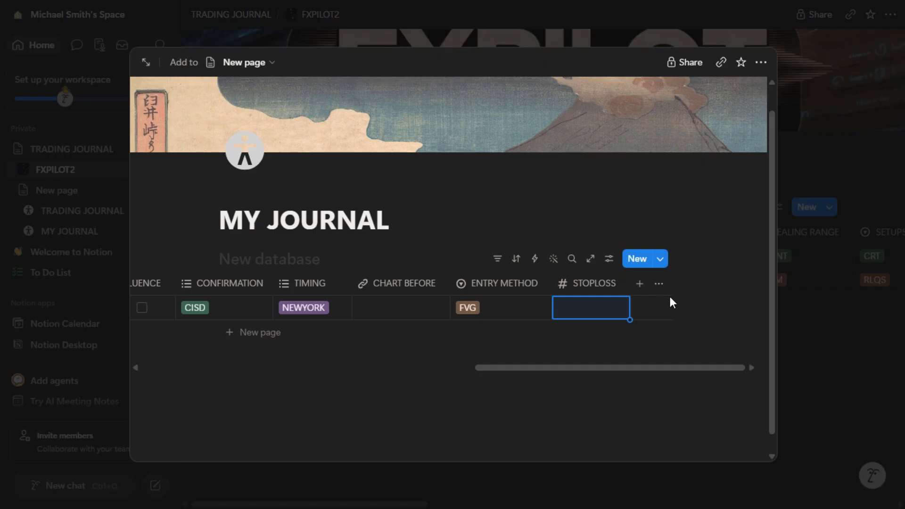
- Add another Number property after the STOPLOSS column and name it RISK%
left_click(639, 284)
mouse_move(640, 298)
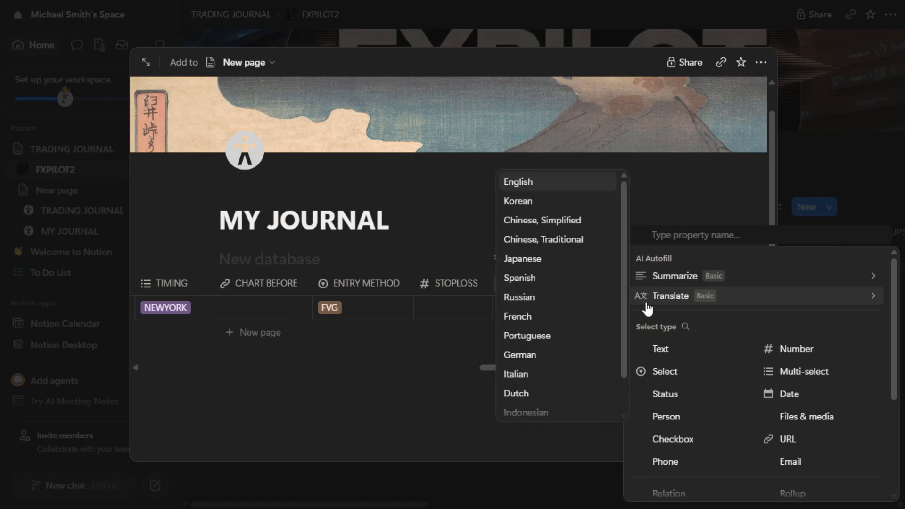
left_click(780, 351)
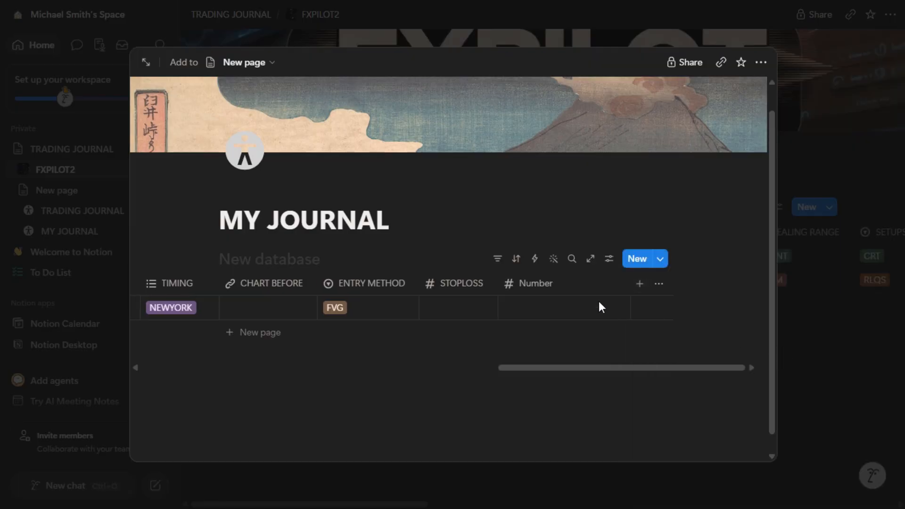
left_click(519, 284)
key("BackSpace")
key("BackSpace")
key("BackSpace")
key("BackSpace")
key("BackSpace")
key("BackSpace")
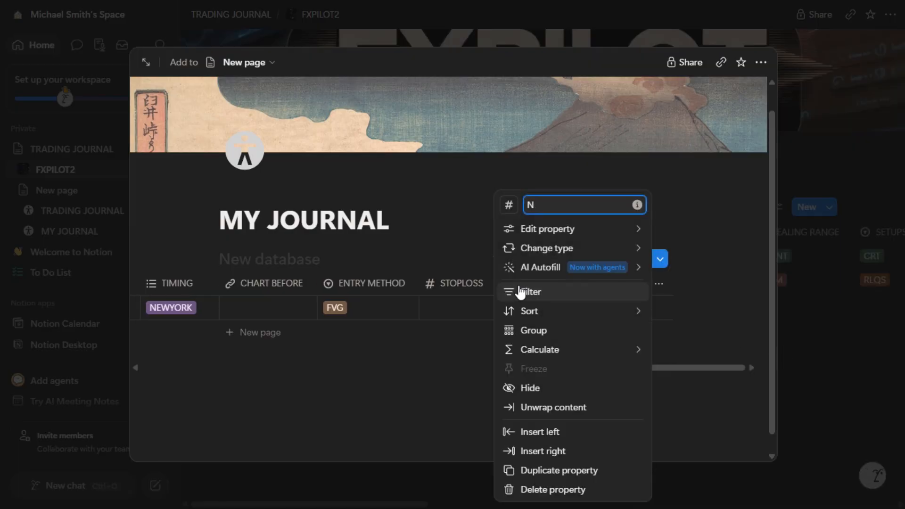
type("RISK%")
- Set the number format of the RISK% property to Percent
left_click(546, 248)
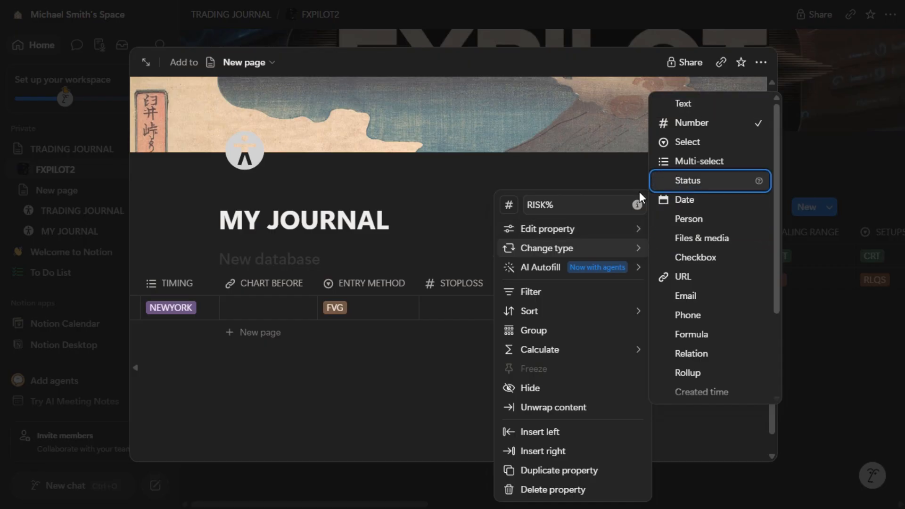
left_click(601, 230)
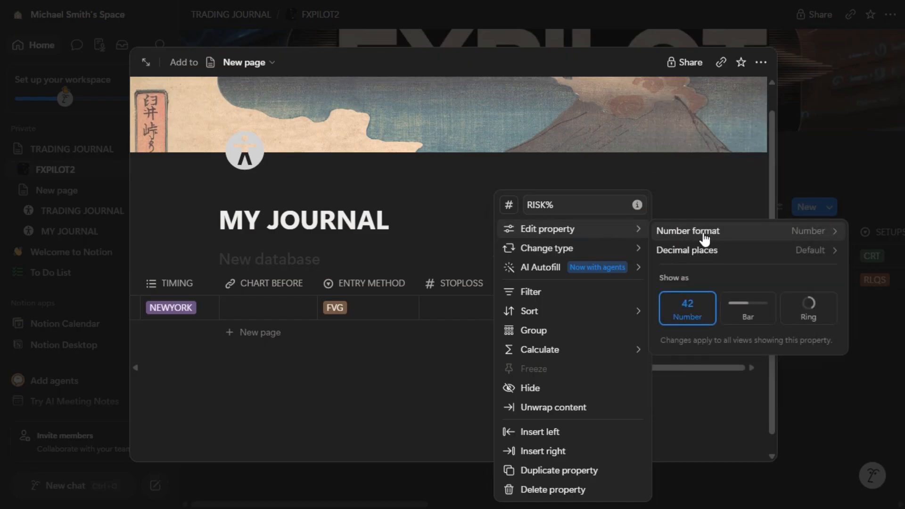
left_click(795, 237)
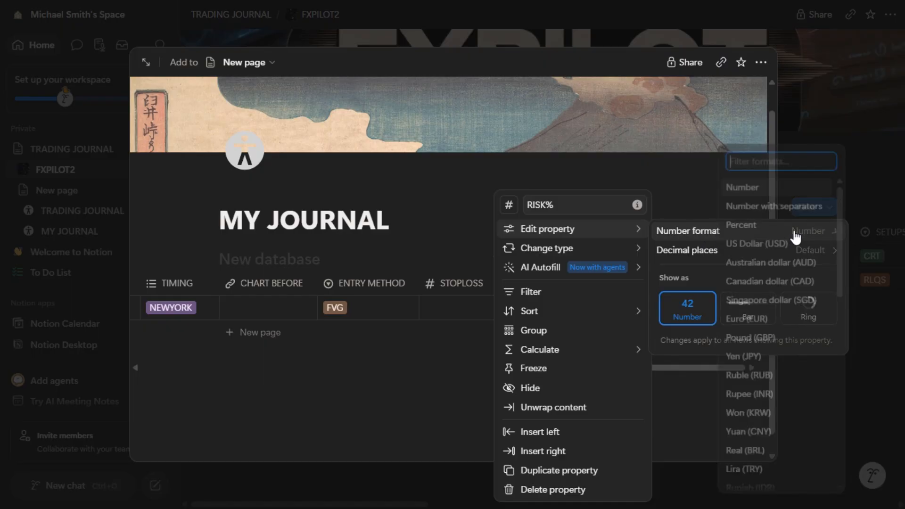
left_click(768, 230)
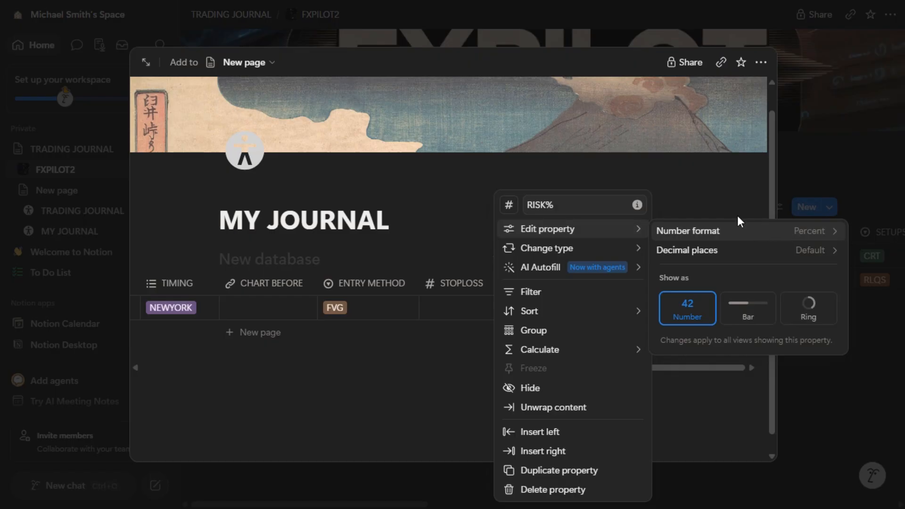
left_click(713, 188)
- Set the entry's RISK% to 1% and narrow the RISK% column to fit closely around its heading
left_click(553, 310)
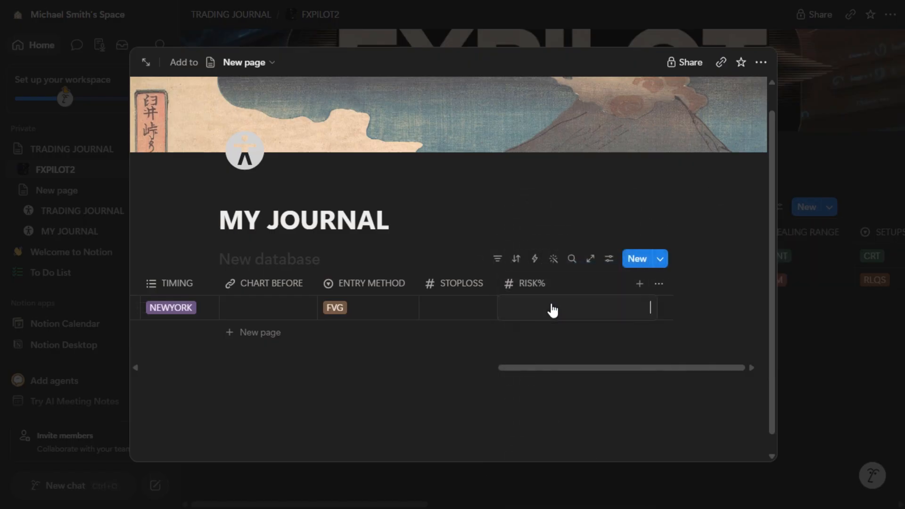
type("1")
key("Return")
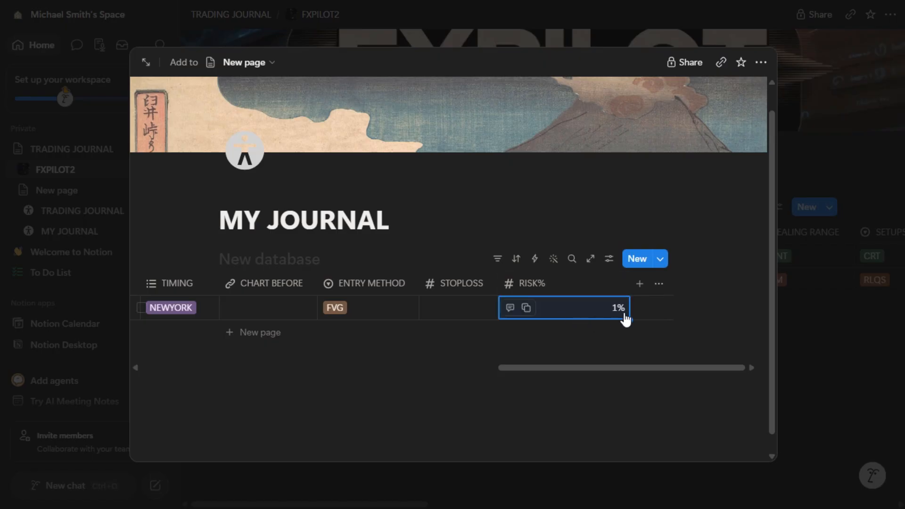
left_click_drag(626, 283, 571, 283)
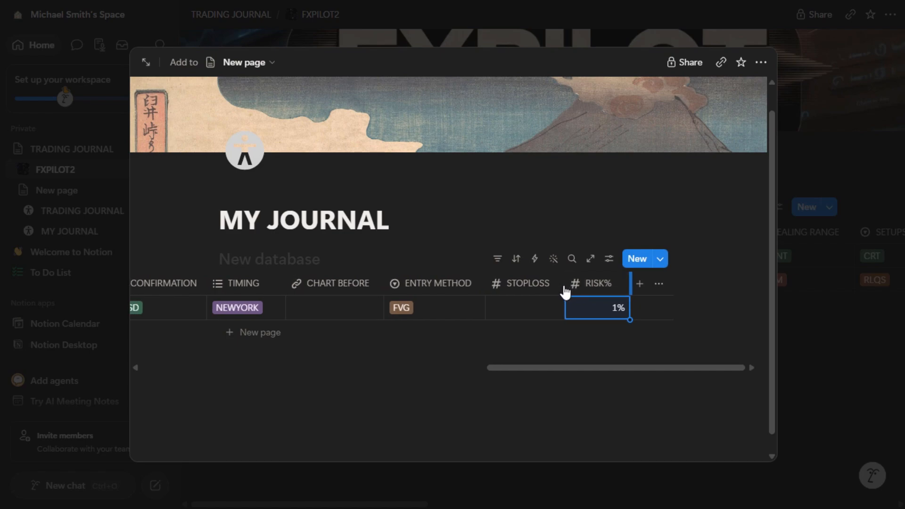
- Add a Select property after the RISK% column and name it OUTCOME
left_click(639, 284)
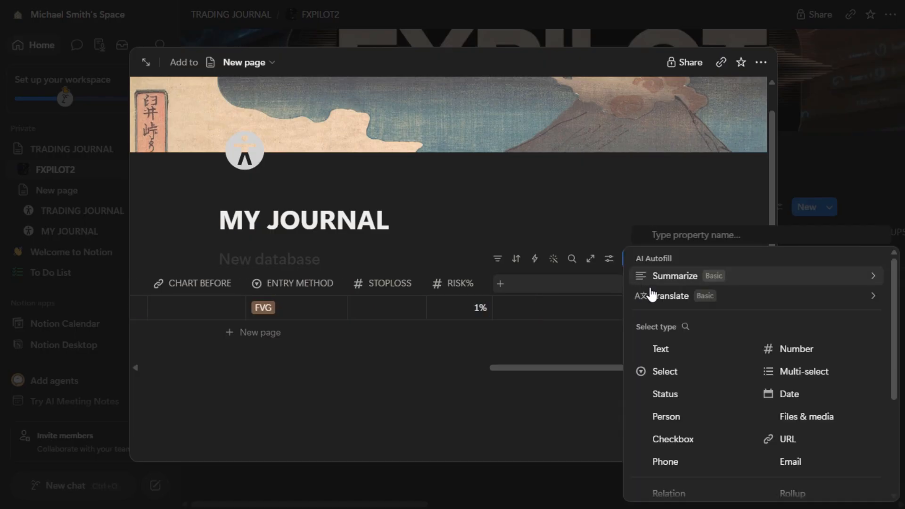
left_click(652, 372)
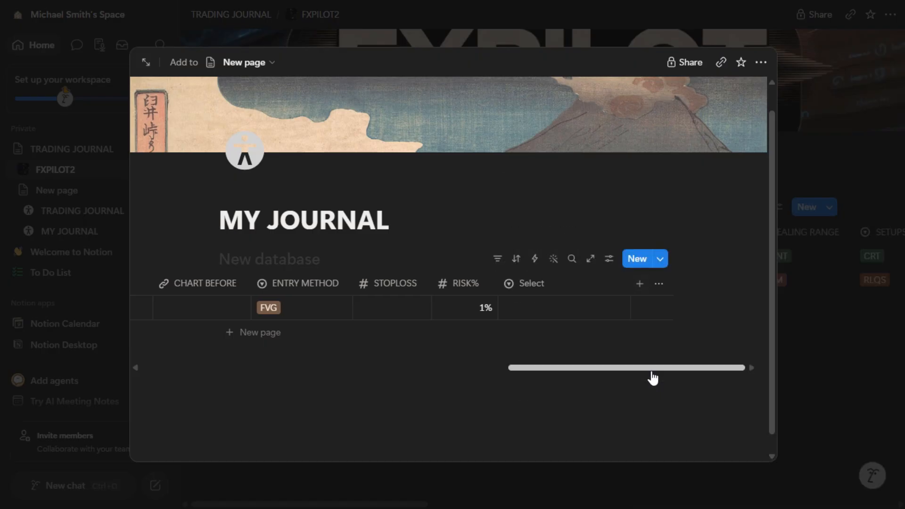
left_click(509, 284)
key("BackSpace")
key("BackSpace")
key("BackSpace")
key("BackSpace")
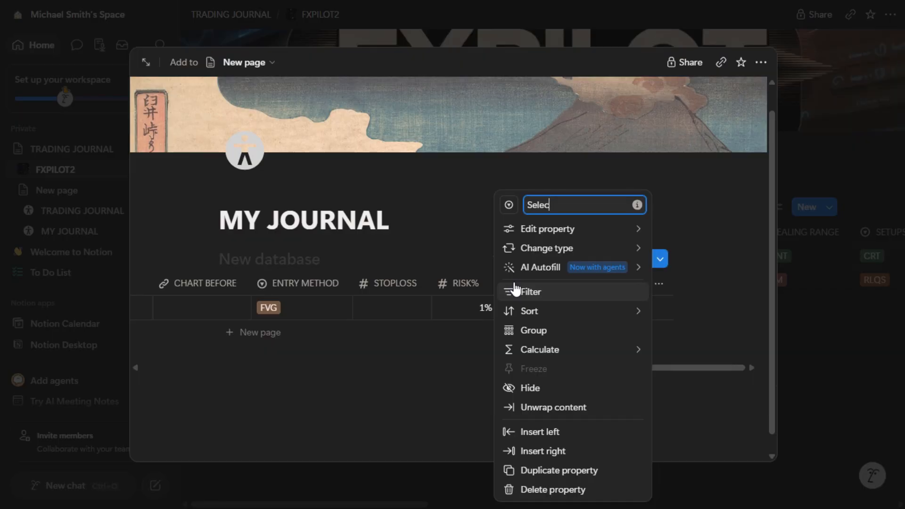
key("BackSpace")
key("BackSpace")
type("OUTCOME")
- Add the options WIN and LOSS to the OUTCOME property
mouse_move(608, 245)
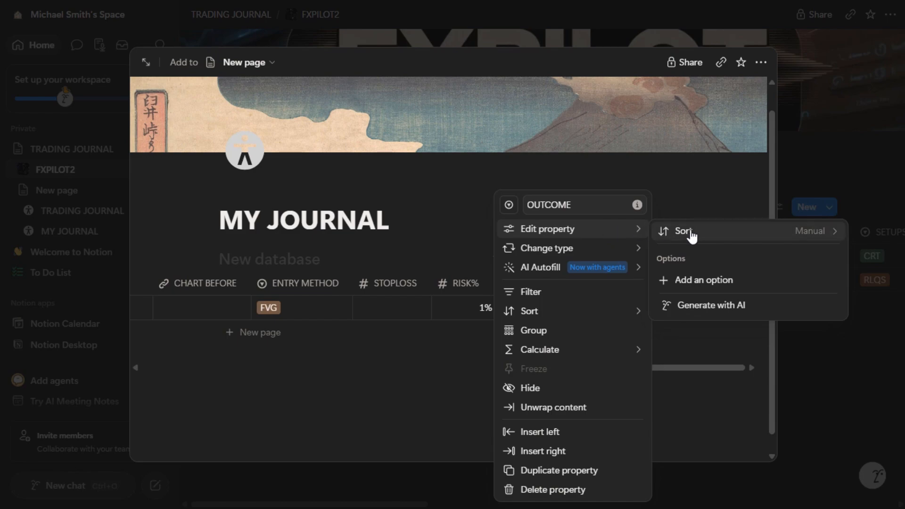
left_click(700, 282)
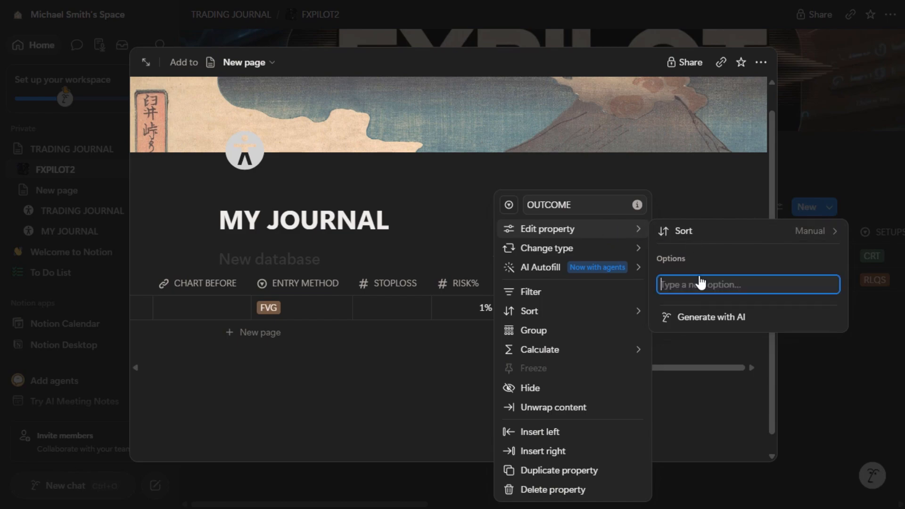
type("WIN")
key("Return")
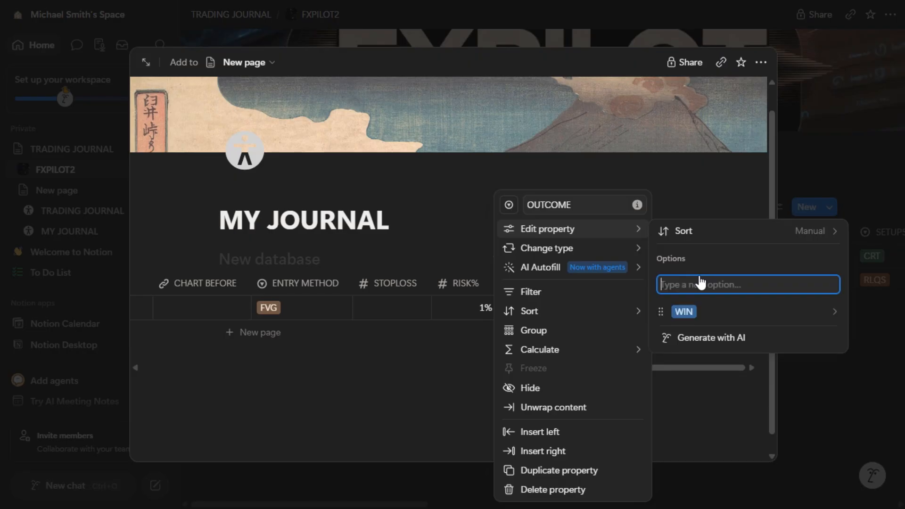
type("LOSS")
key("Return")
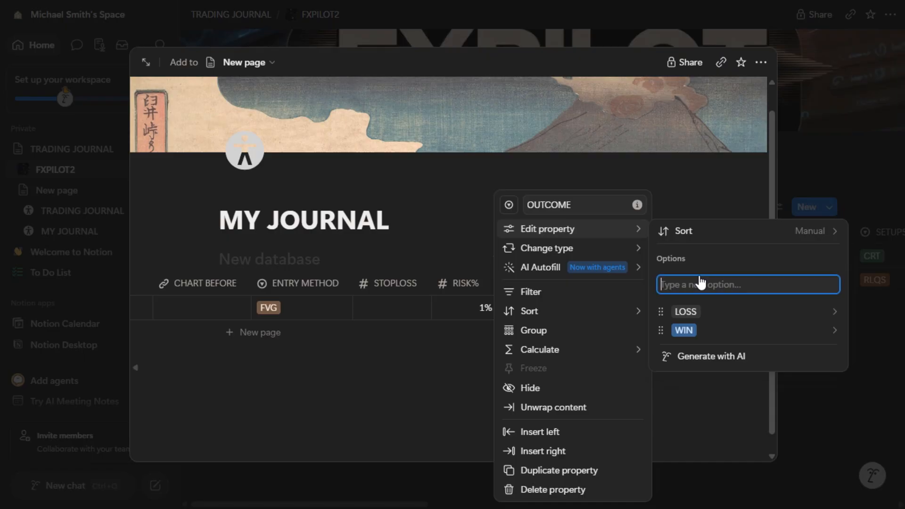
left_click(688, 186)
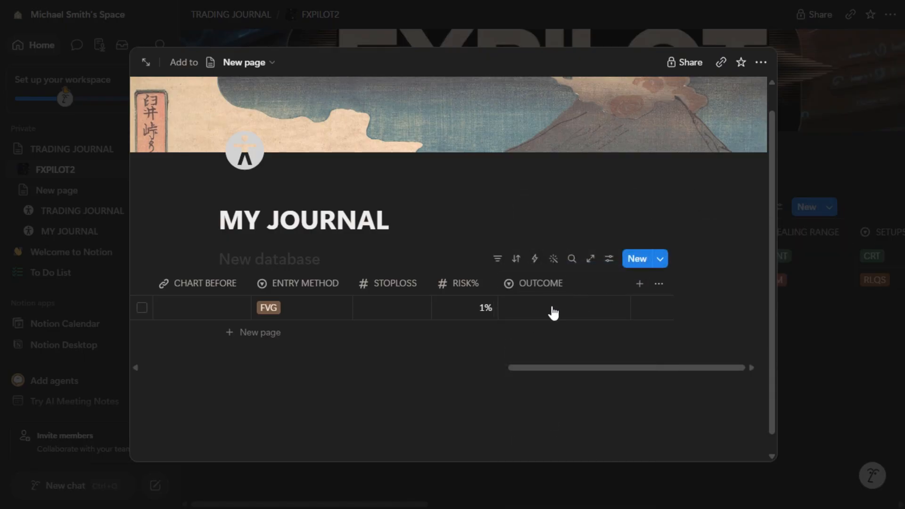
- Color the OUTCOME property's WIN option green and its LOSS option red
left_click(553, 312)
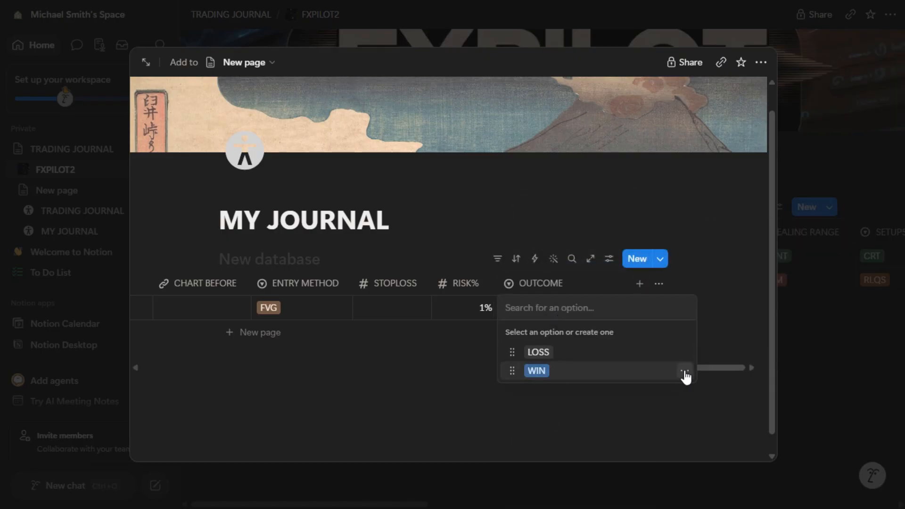
left_click(684, 373)
left_click(721, 273)
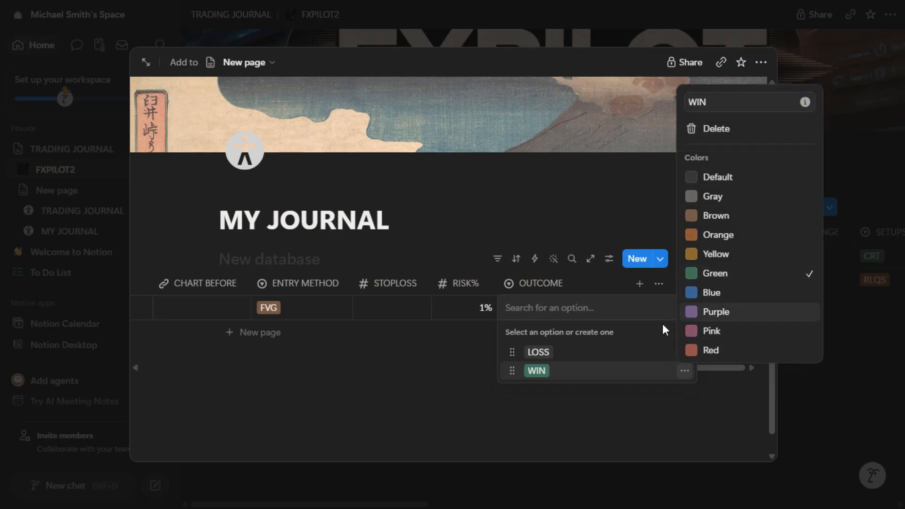
left_click(680, 358)
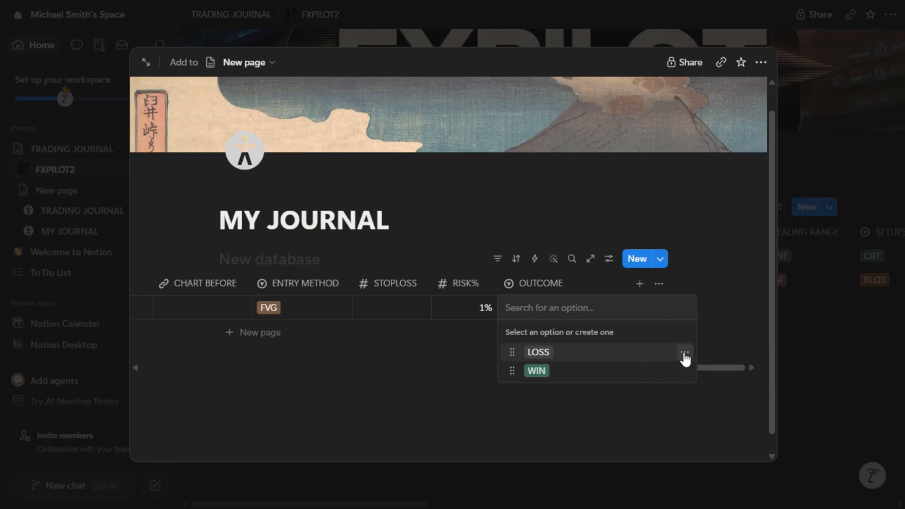
left_click(684, 354)
left_click(705, 334)
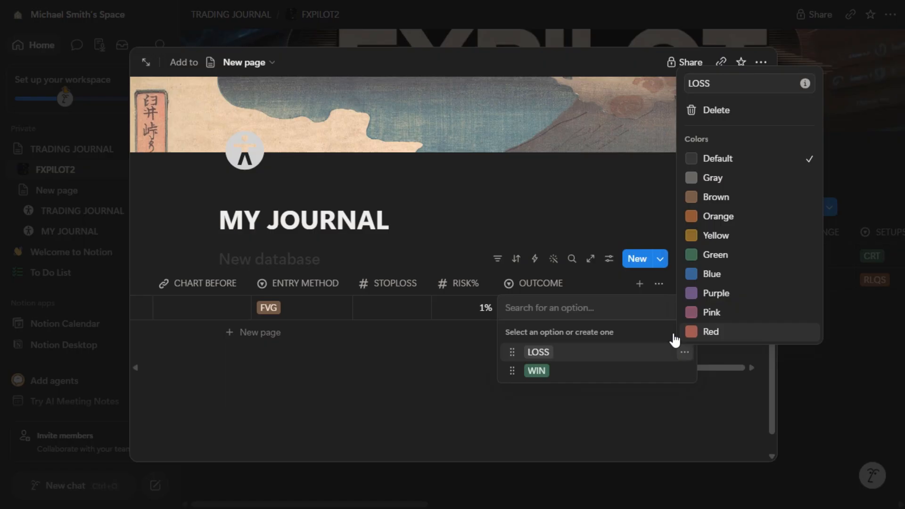
left_click(574, 372)
- Set the entry's OUTCOME to WIN and narrow the OUTCOME column to fit closely around its heading
left_click(556, 372)
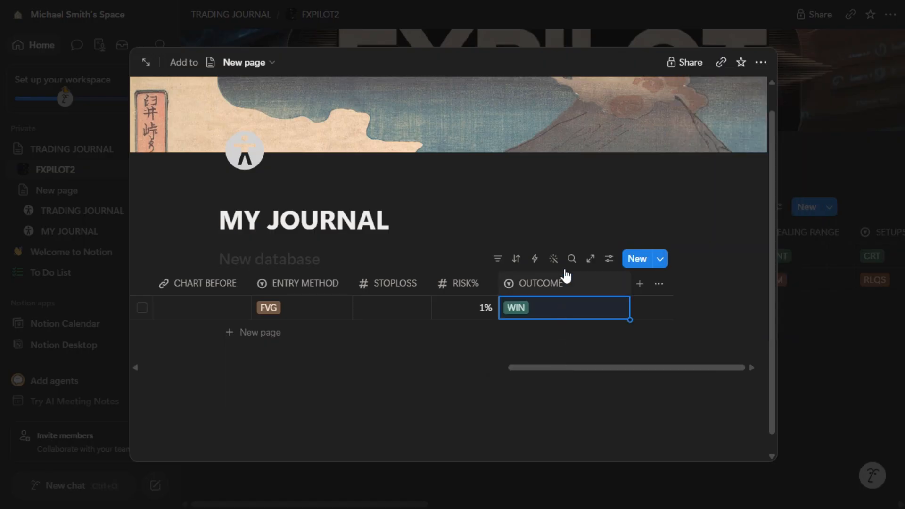
scroll(611, 289, "left", 2)
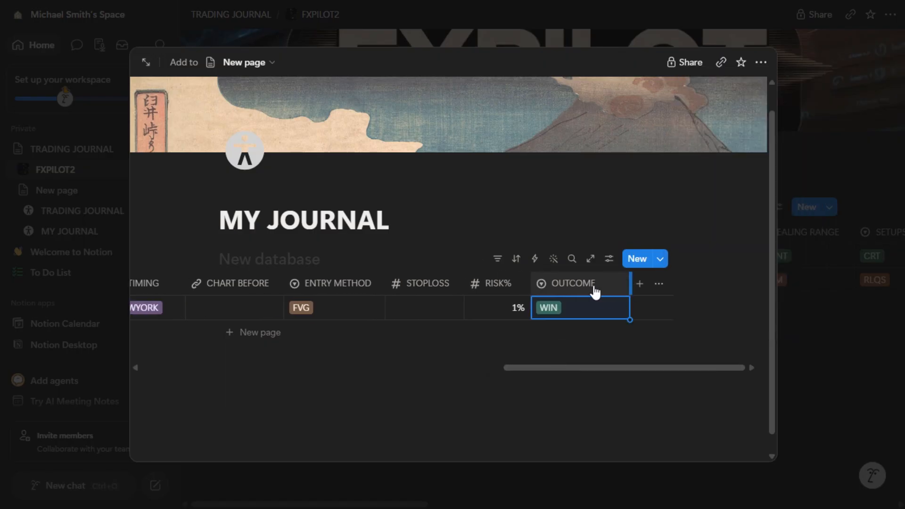
scroll(581, 292, "left", 1)
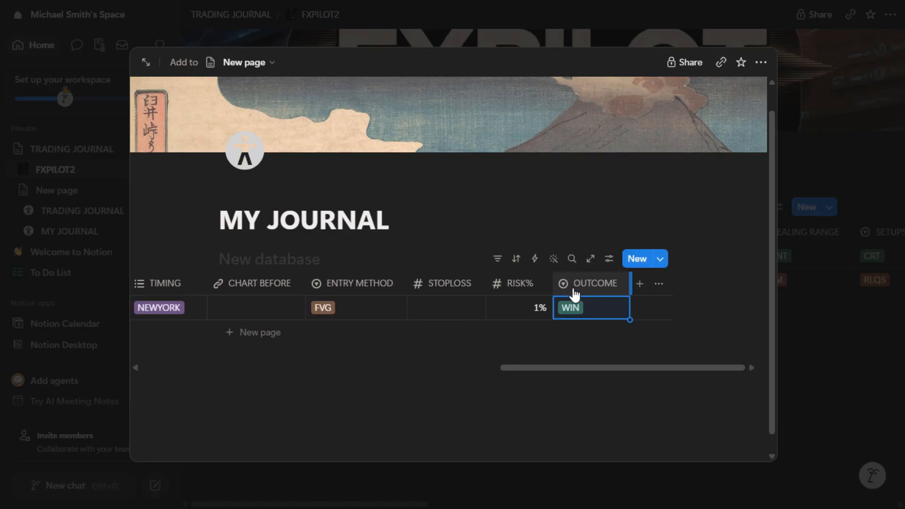
left_click(553, 218)
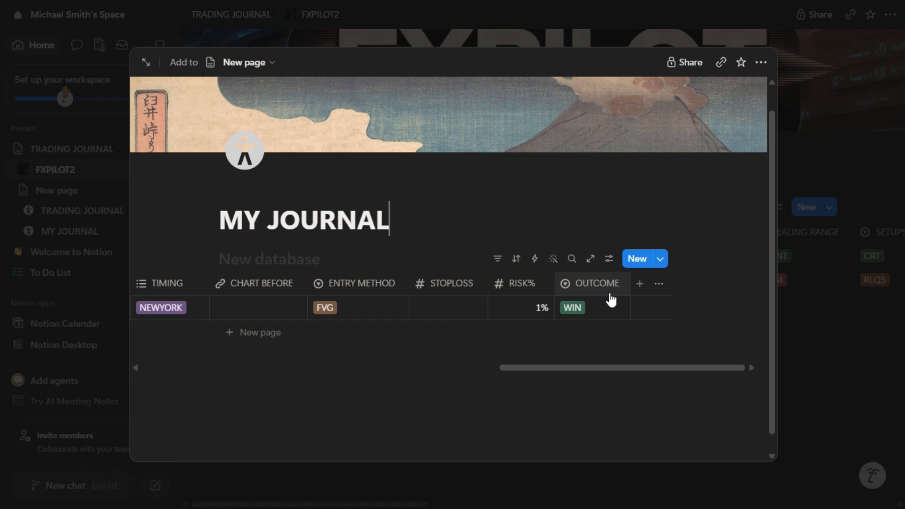
- Add a Number property after the OUTCOME column and name it RR
left_click(640, 285)
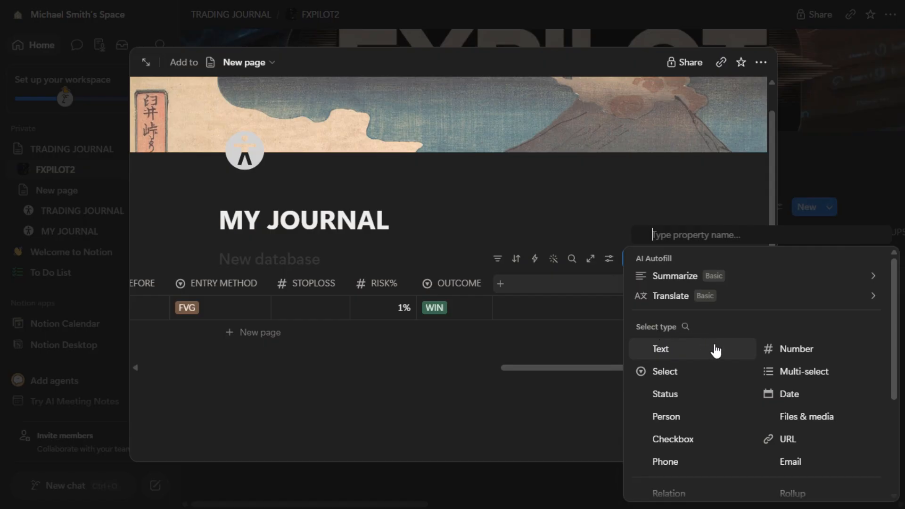
left_click(796, 351)
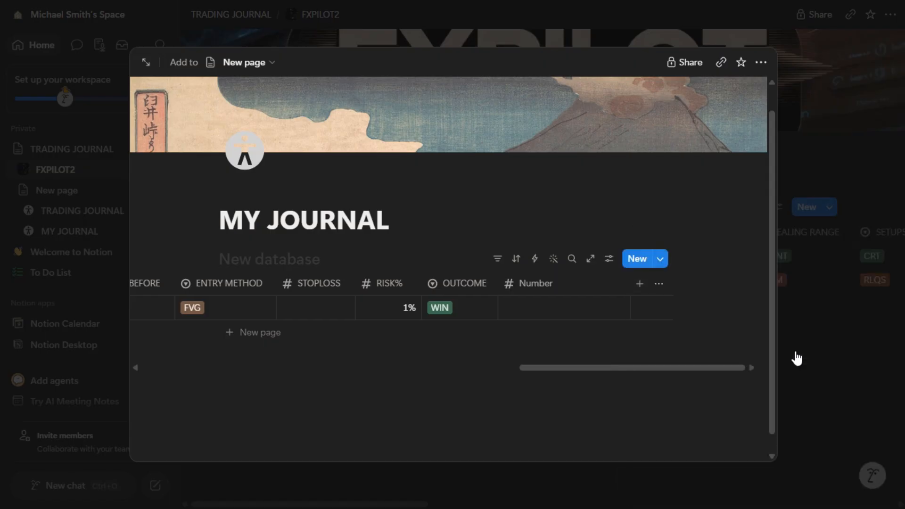
left_click(509, 285)
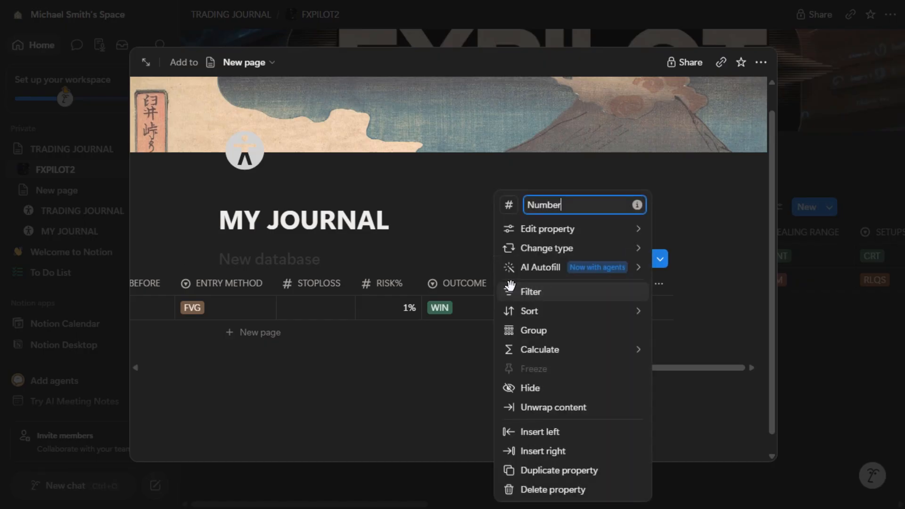
key("BackSpace")
key("BackSpace")
key("BackSpace")
key("BackSpace")
key("BackSpace")
key("BackSpace")
type("RR")
- Choose Number as the number format of the RR property
left_click(542, 228)
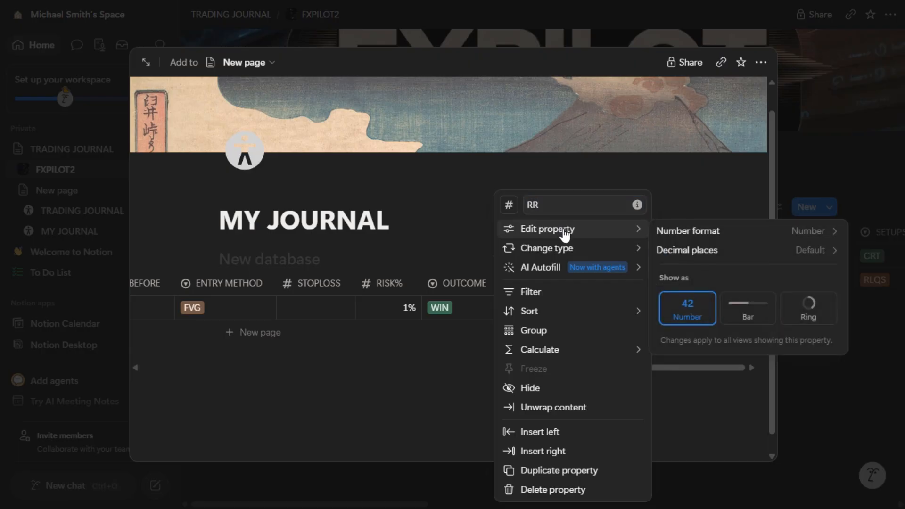
left_click(694, 234)
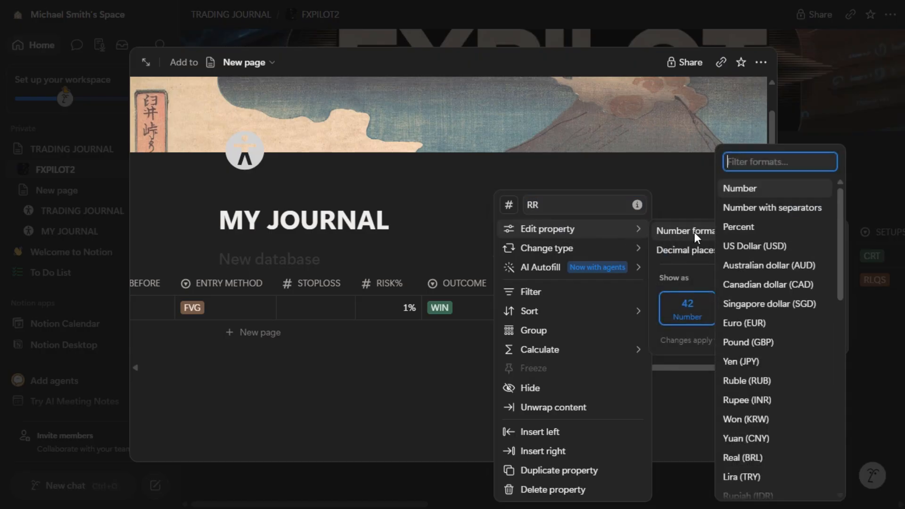
left_click(748, 191)
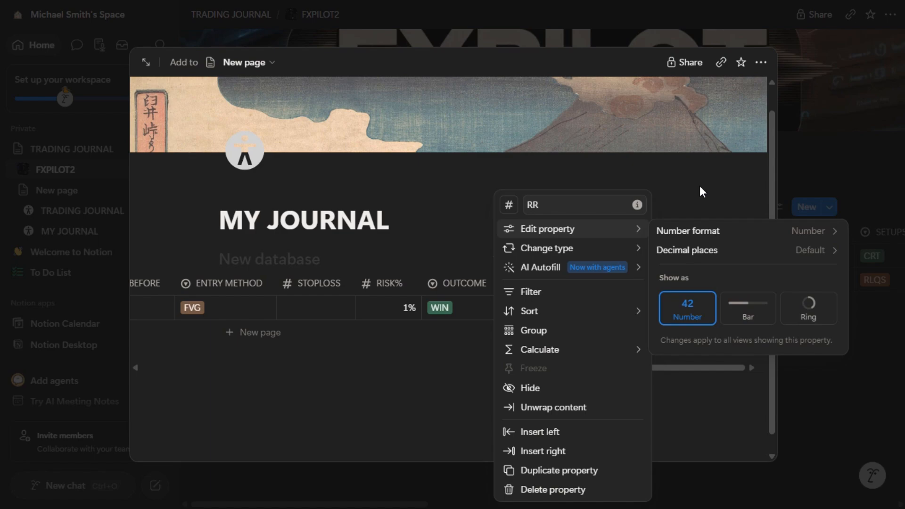
left_click(700, 187)
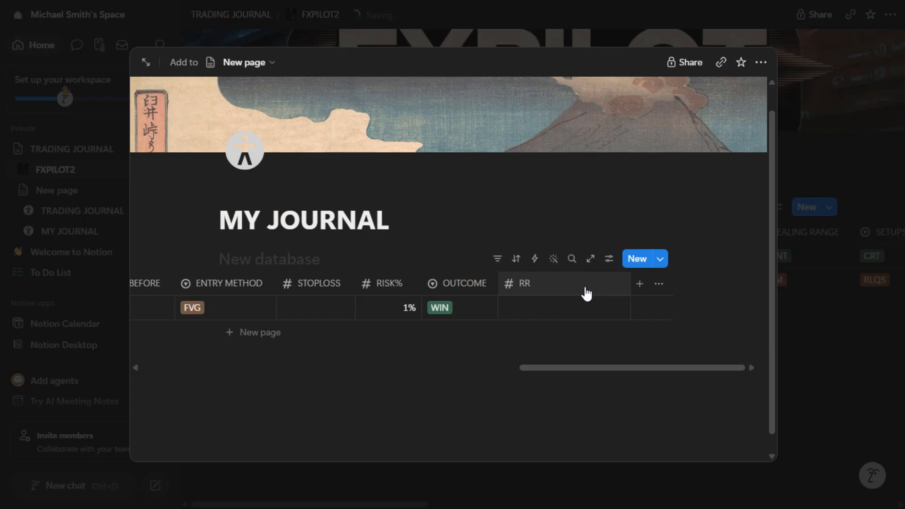
left_click(514, 283)
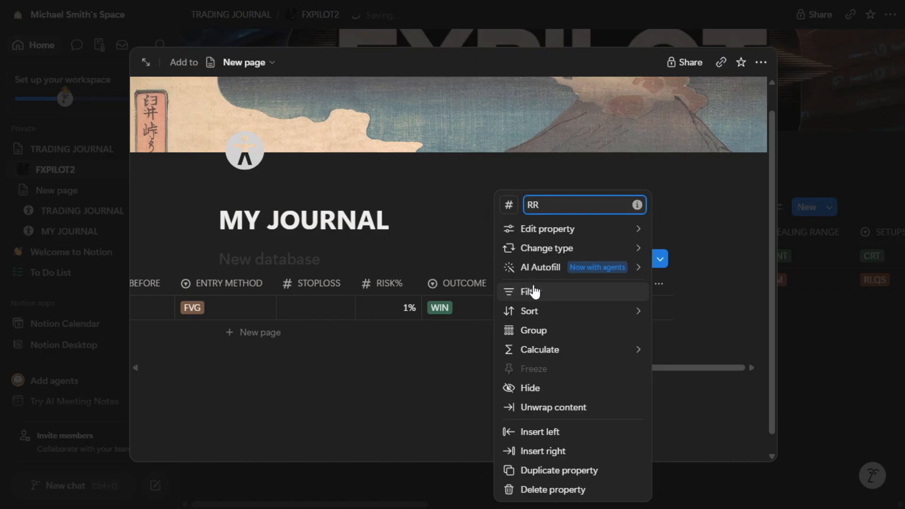
mouse_move(545, 234)
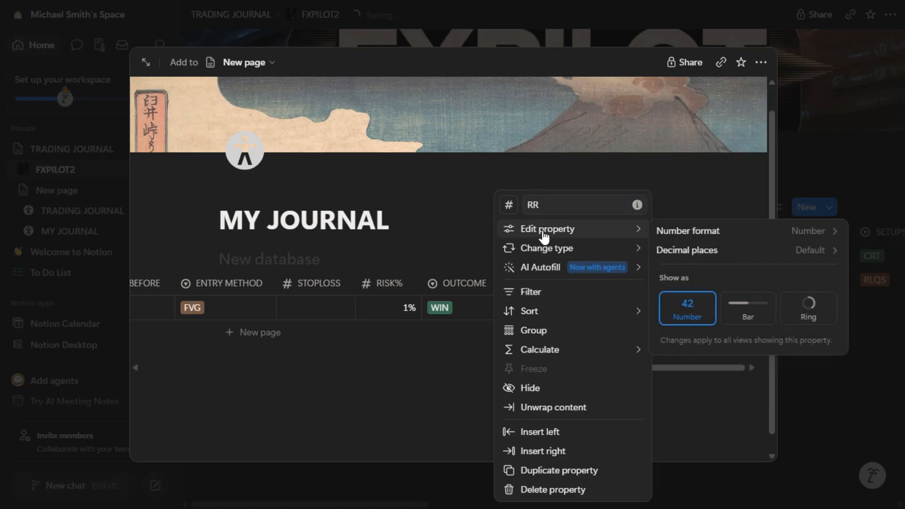
mouse_move(546, 254)
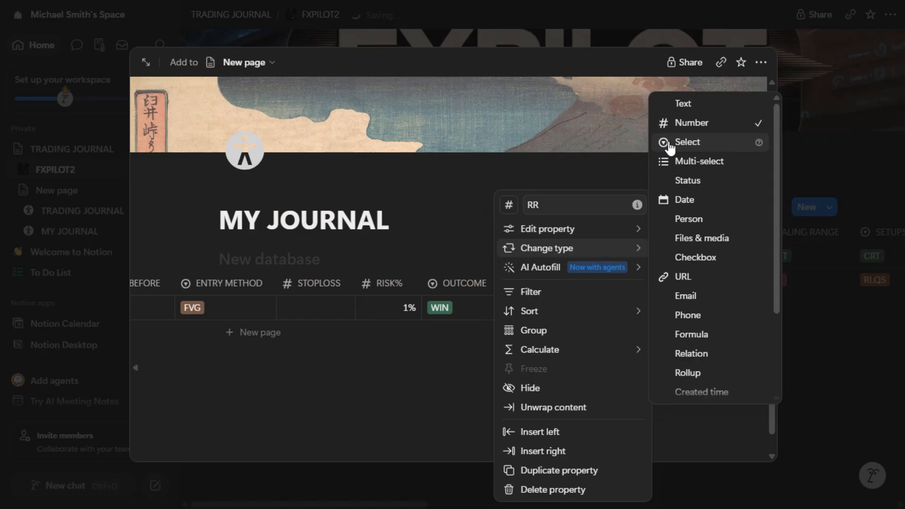
left_click(465, 197)
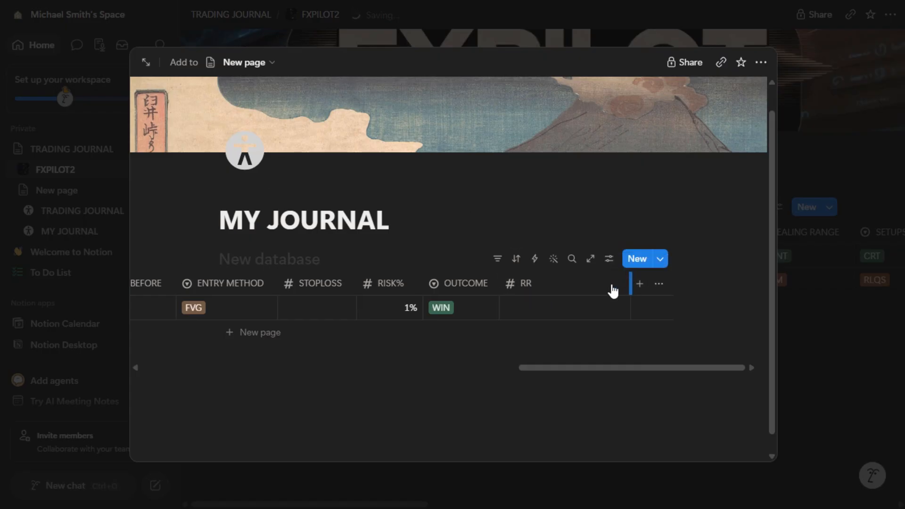
- Narrow the RR column to about half its width
scroll(591, 290, "left", 3)
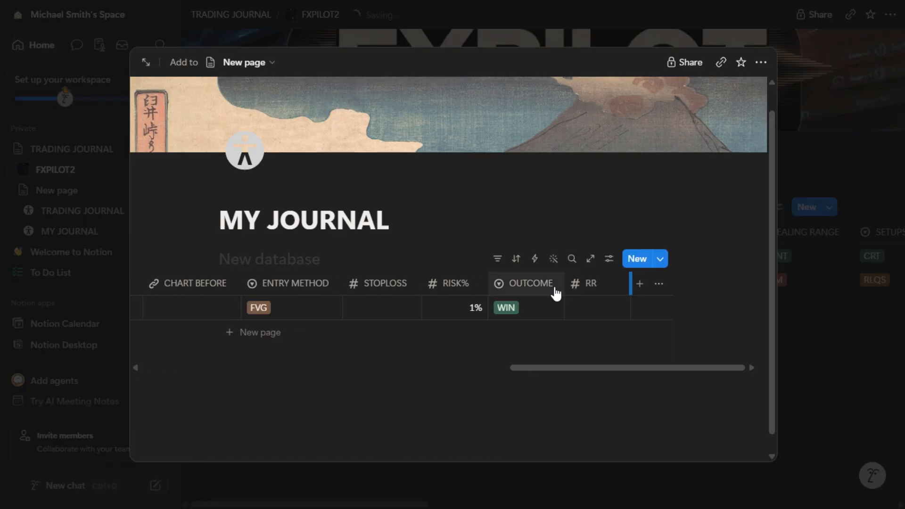
left_click(633, 284)
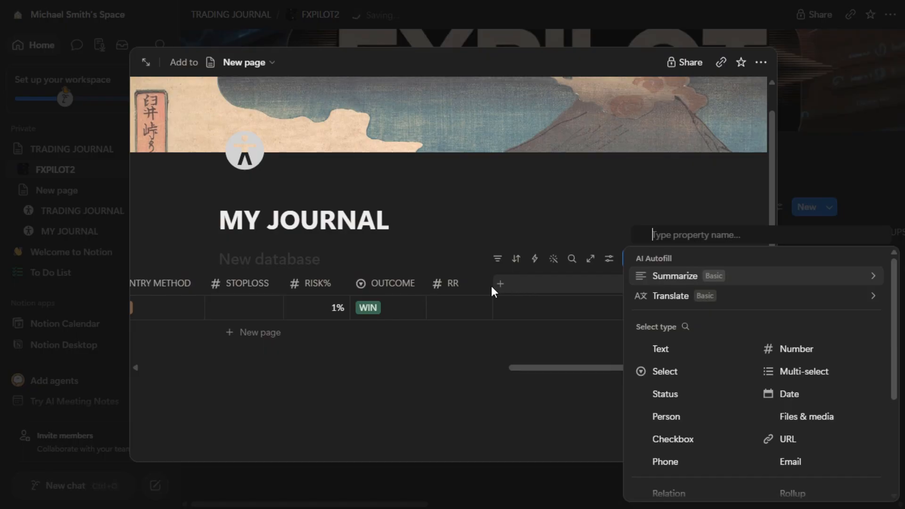
left_click(485, 231)
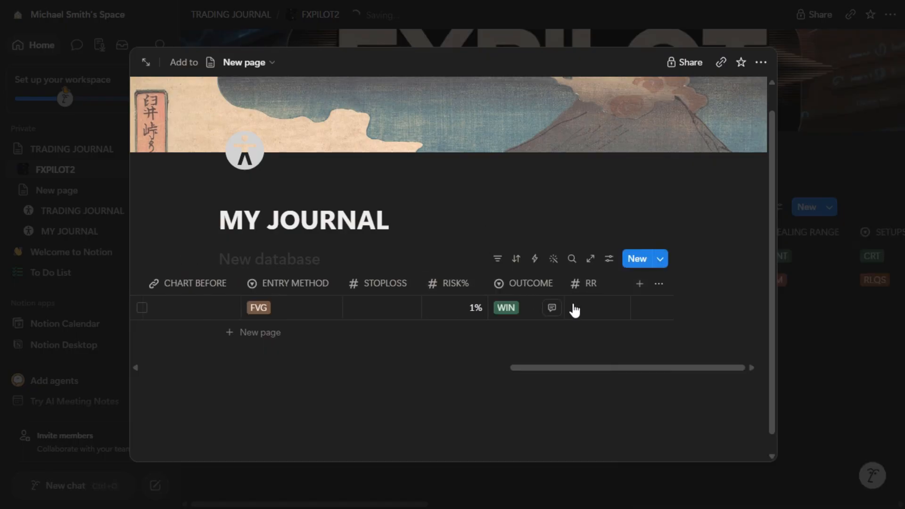
- Try the value 4 in the entry's RR cell and clear the cell again
left_click(584, 309)
type("2")
key("BackSpace")
type("4")
key("Return")
left_click(622, 311)
key("BackSpace")
left_click(609, 182)
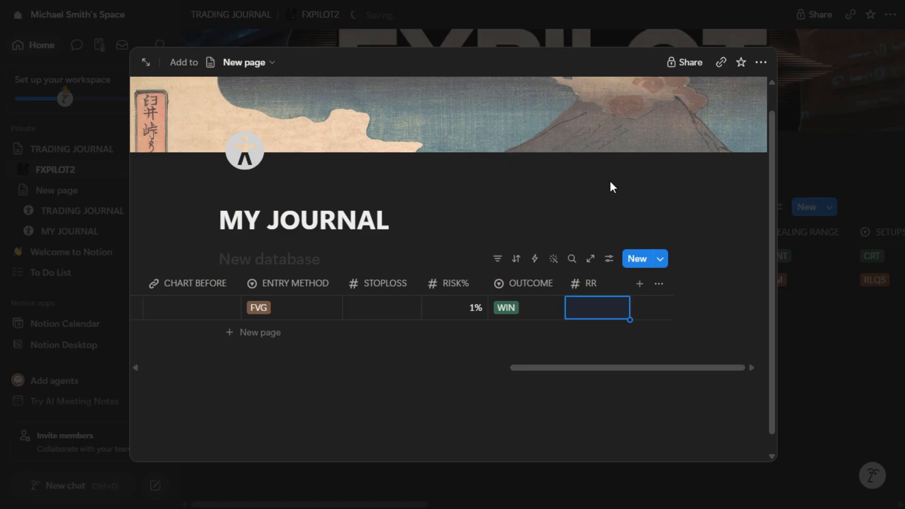
- Add another Number property after the RR column and name it PNL
left_click(640, 284)
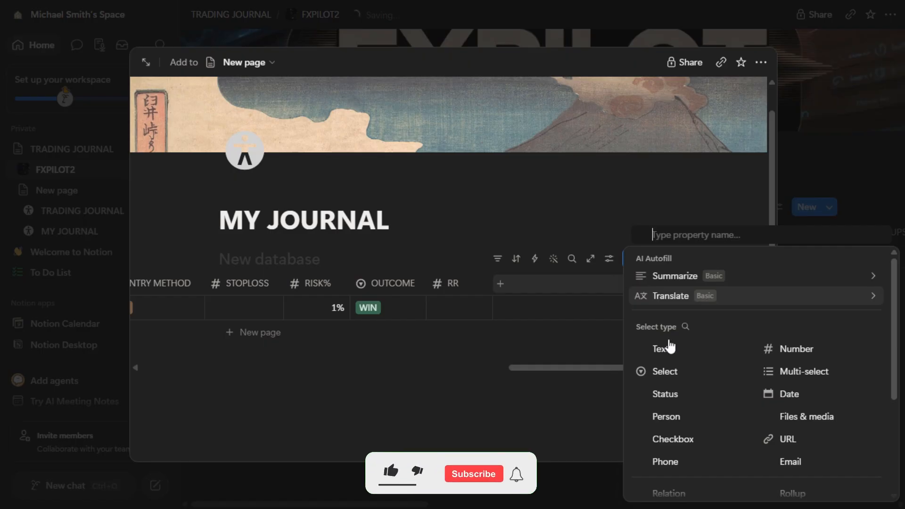
left_click(794, 350)
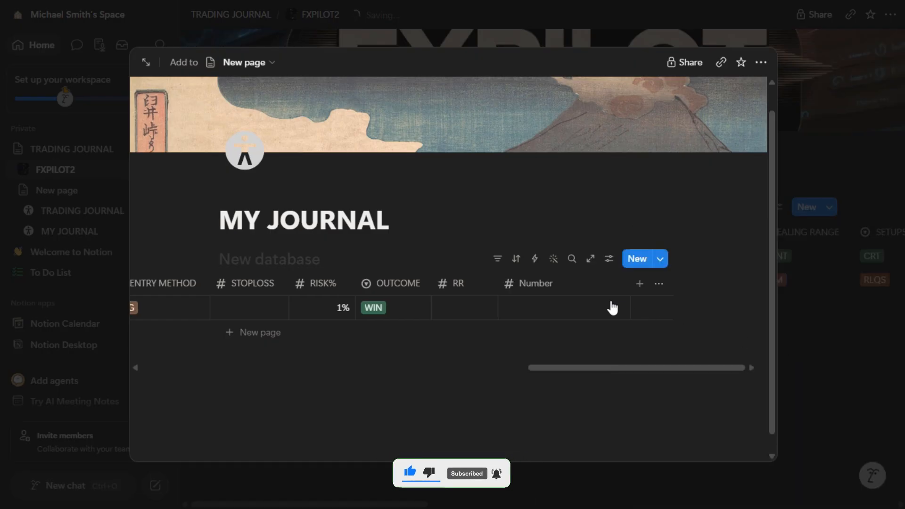
left_click(533, 291)
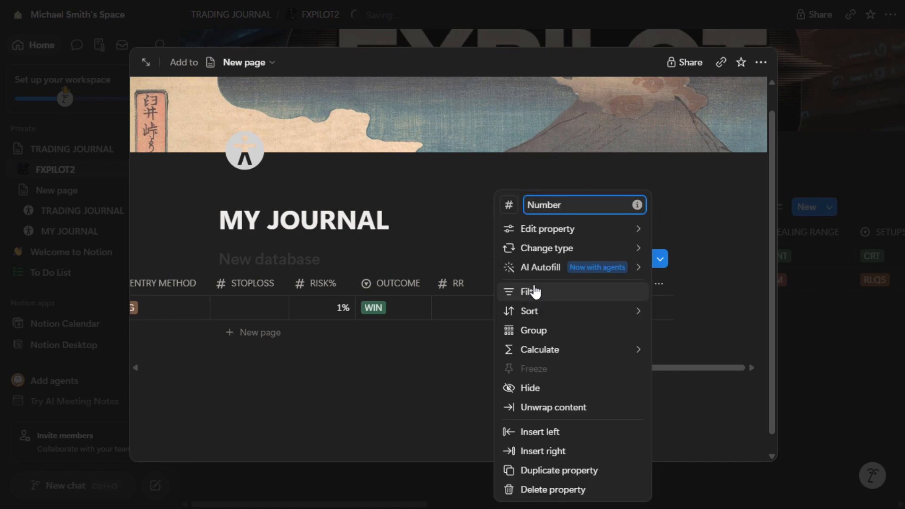
key("ctrl+a")
type("PNL")
mouse_move(613, 231)
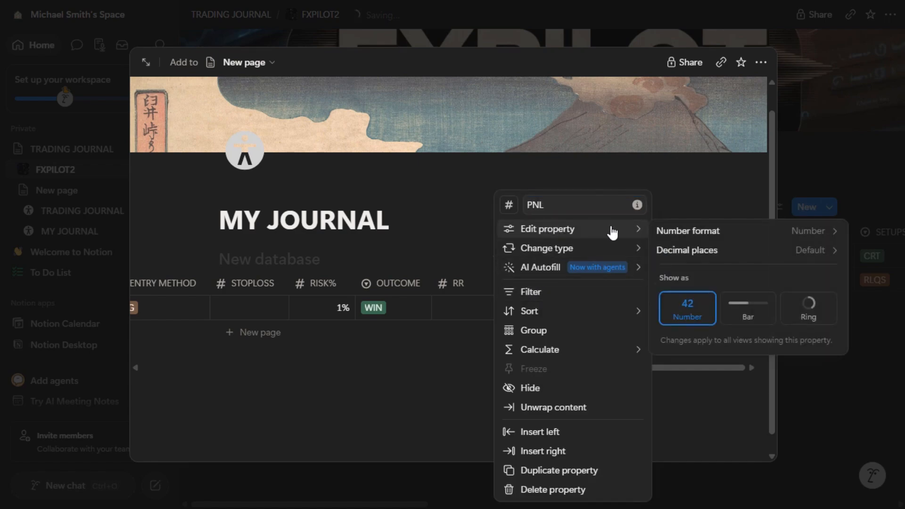
- Choose US Dollar (USD) as the number format of the PNL property
left_click(689, 231)
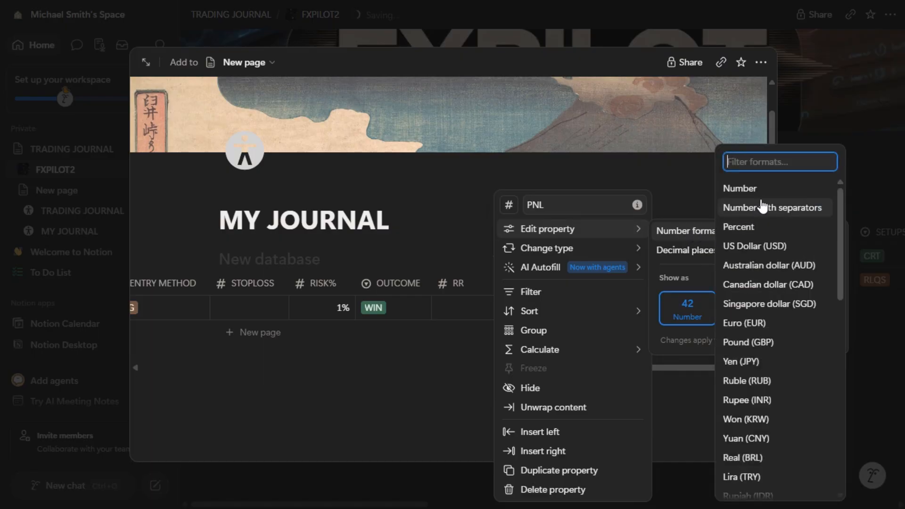
left_click(768, 253)
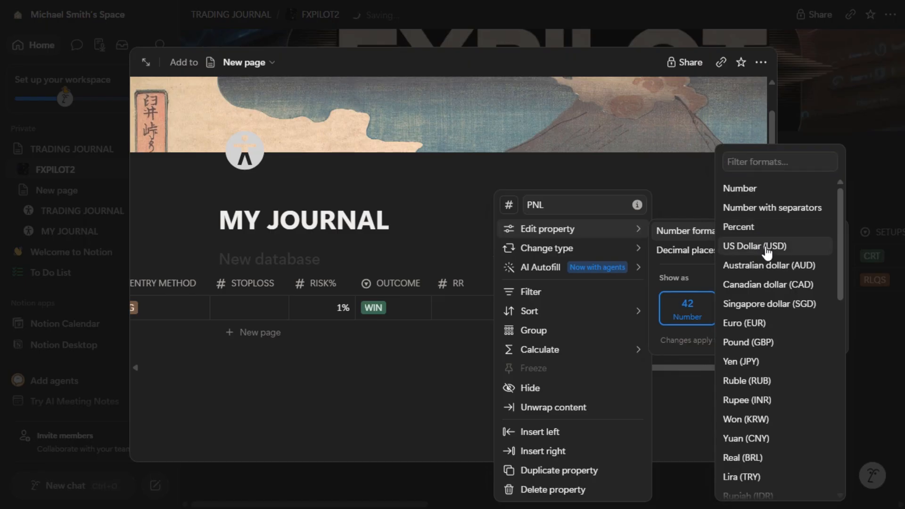
left_click(702, 197)
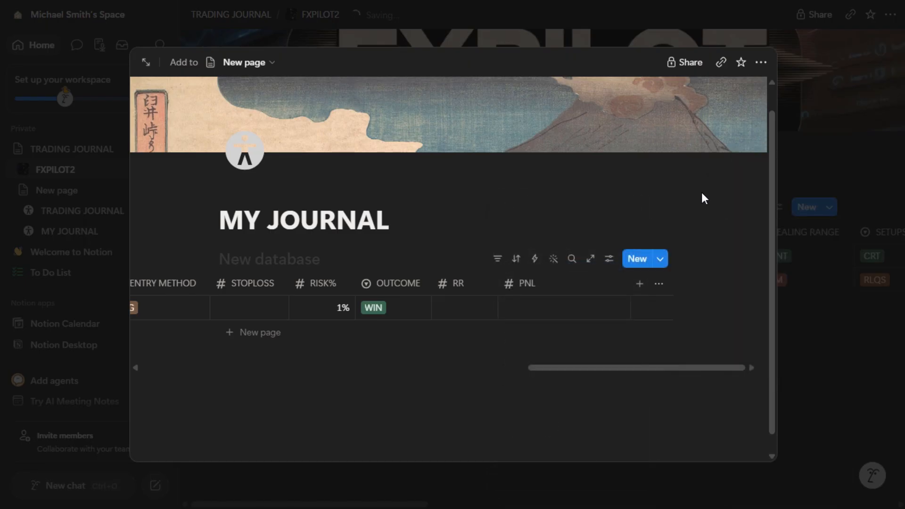
- Try the value 300 in the entry's PNL cell and clear the cell again
left_click(550, 311)
type("300")
key("Return")
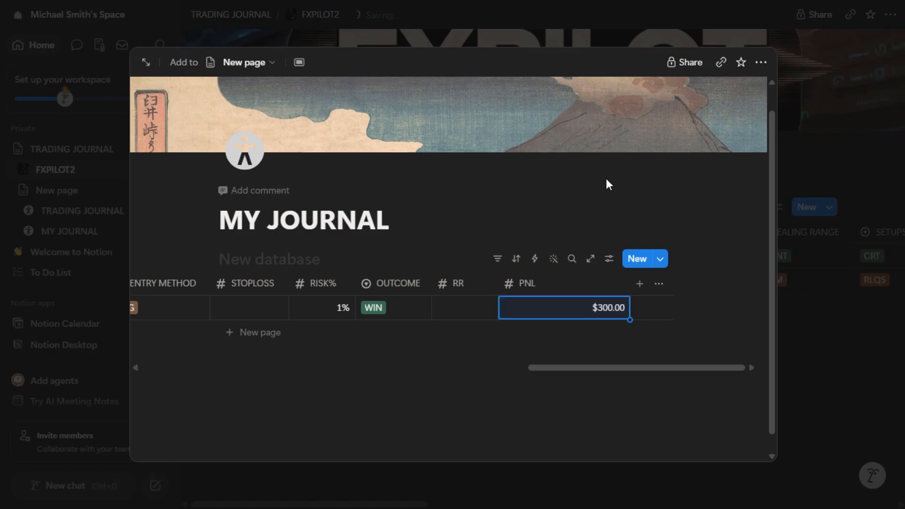
left_click(627, 312)
key("BackSpace")
key("BackSpace")
key("BackSpace")
key("BackSpace")
key("BackSpace")
key("BackSpace")
key("BackSpace")
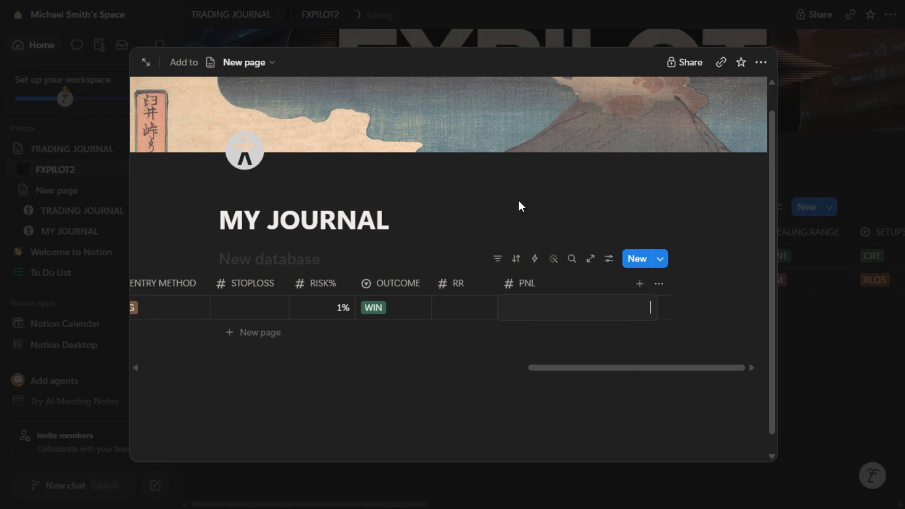
key("Escape")
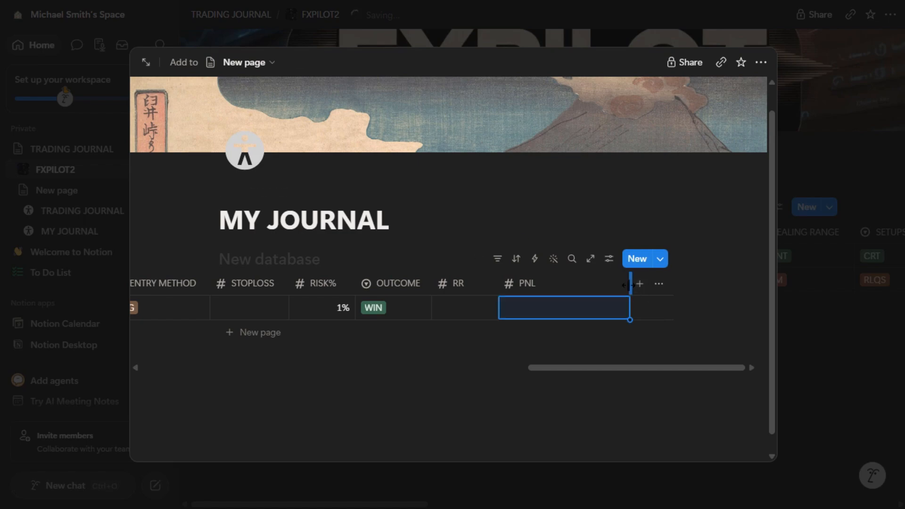
- Narrow the PNL column to about half its width and add a URL property after it named CHART AFTER ENTRY
left_click_drag(628, 284, 559, 298)
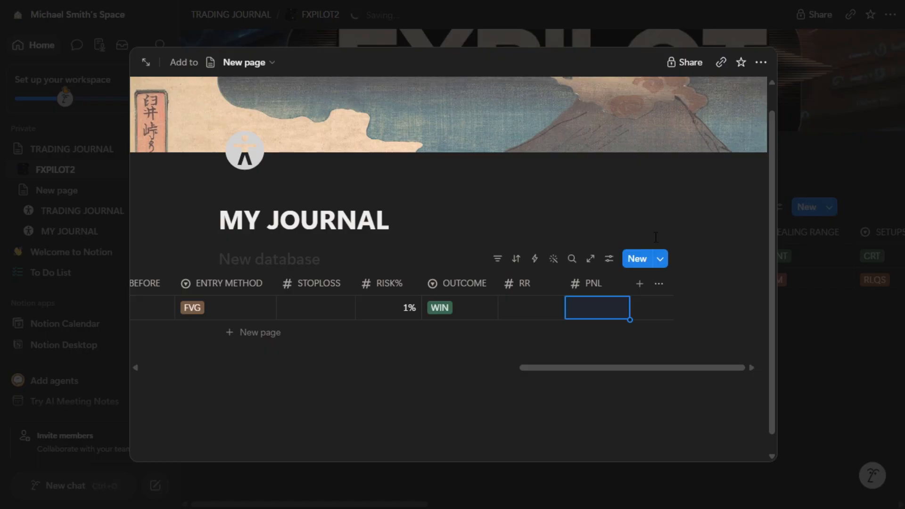
left_click(638, 284)
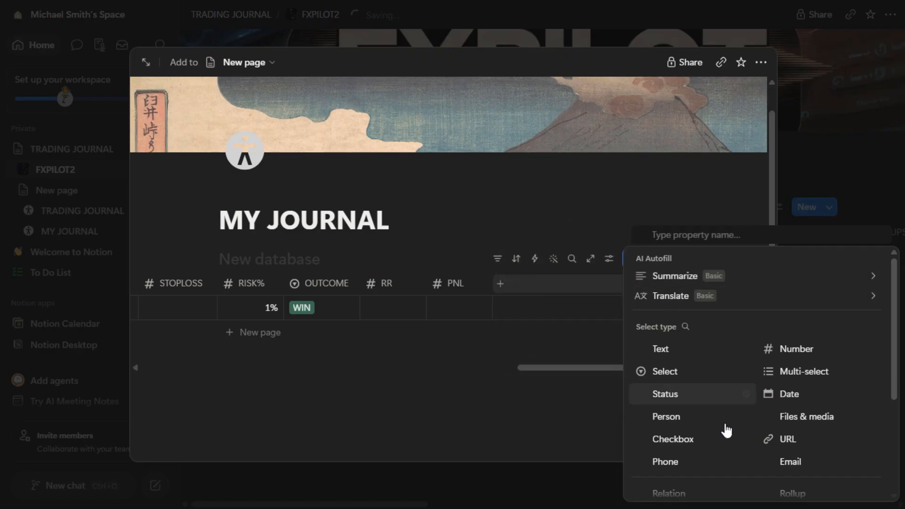
left_click(792, 443)
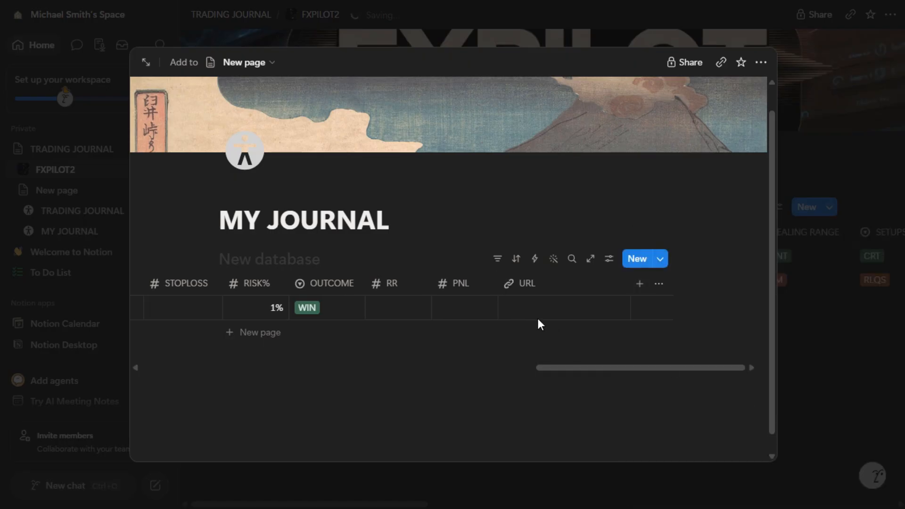
left_click(536, 290)
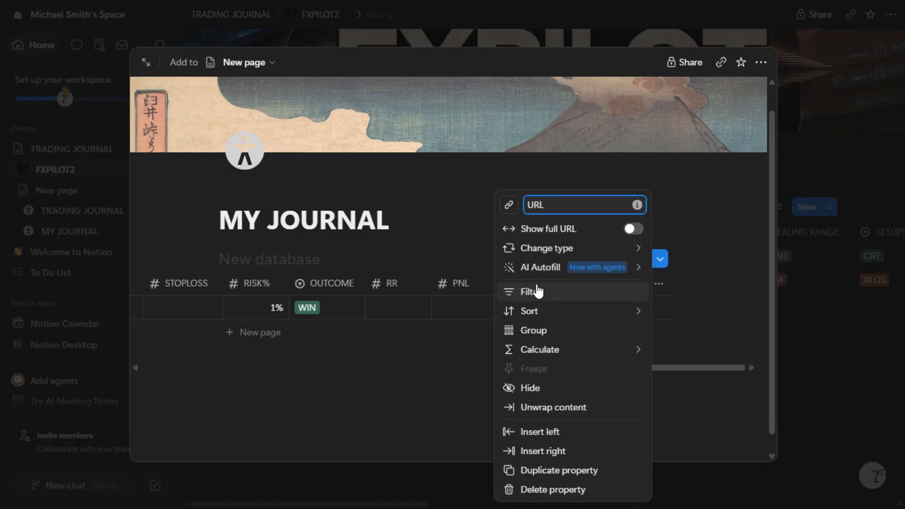
key("BackSpace")
key("BackSpace")
key("BackSpace")
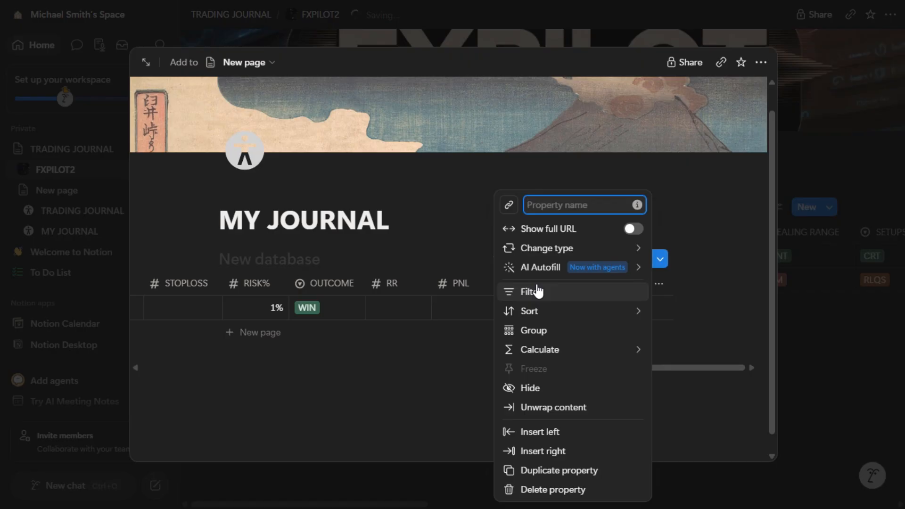
type("CHART AFTER")
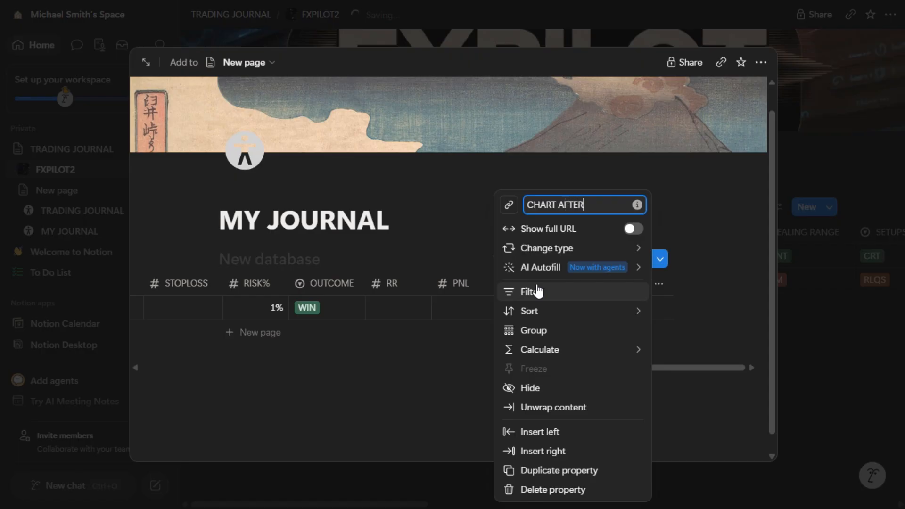
type(" ENTRY")
- Try Person as the type of the CHART AFTER ENTRY property and change it back to URL
mouse_move(638, 249)
left_click(692, 220)
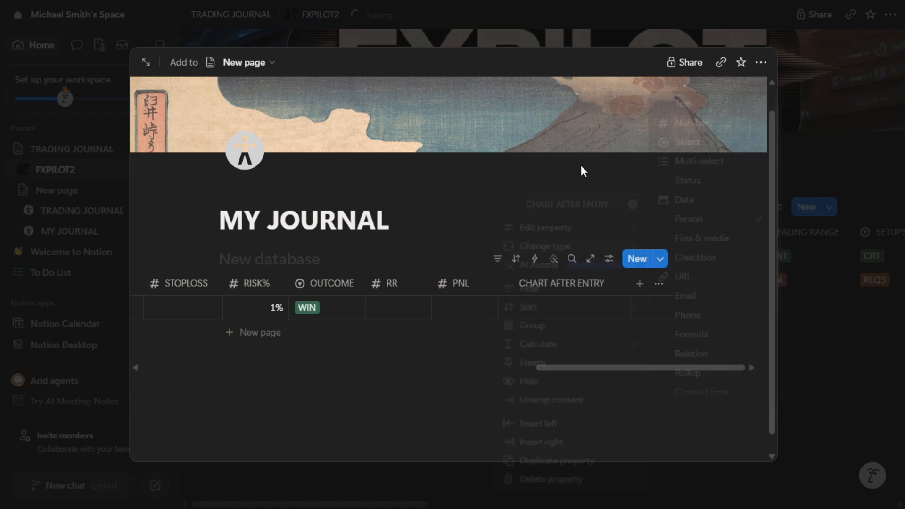
left_click(583, 284)
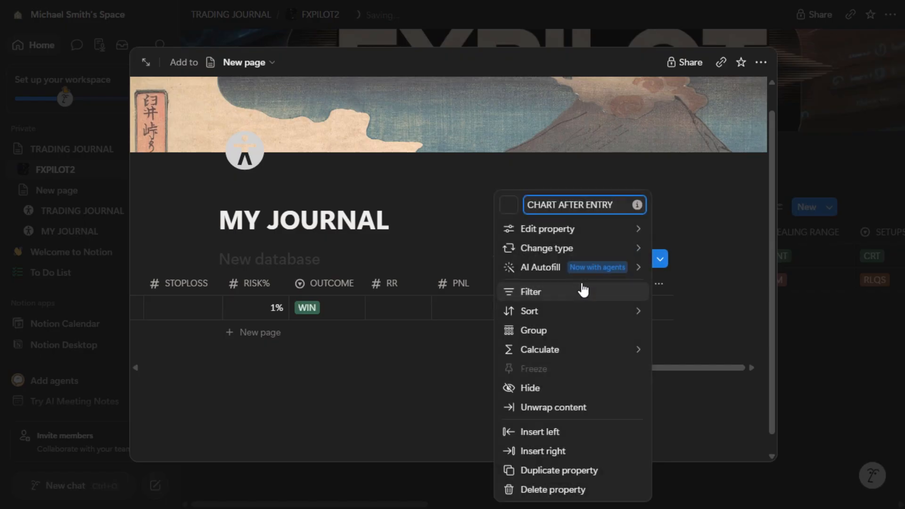
mouse_move(584, 245)
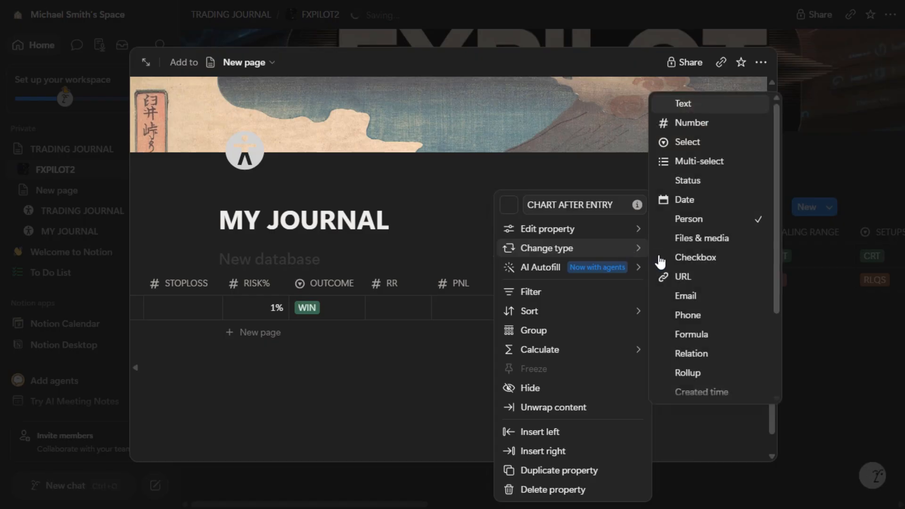
left_click(683, 278)
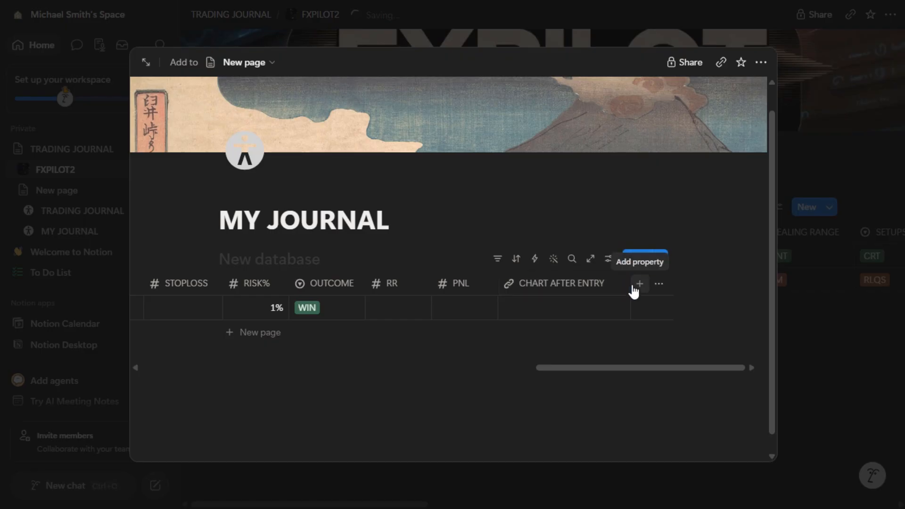
- Slightly narrow the CHART AFTER ENTRY column and add a Multi-select property after it named MISTAKES
mouse_move(630, 285)
left_mouse_down()
mouse_move(603, 292)
mouse_move(624, 288)
mouse_move(627, 297)
left_mouse_up()
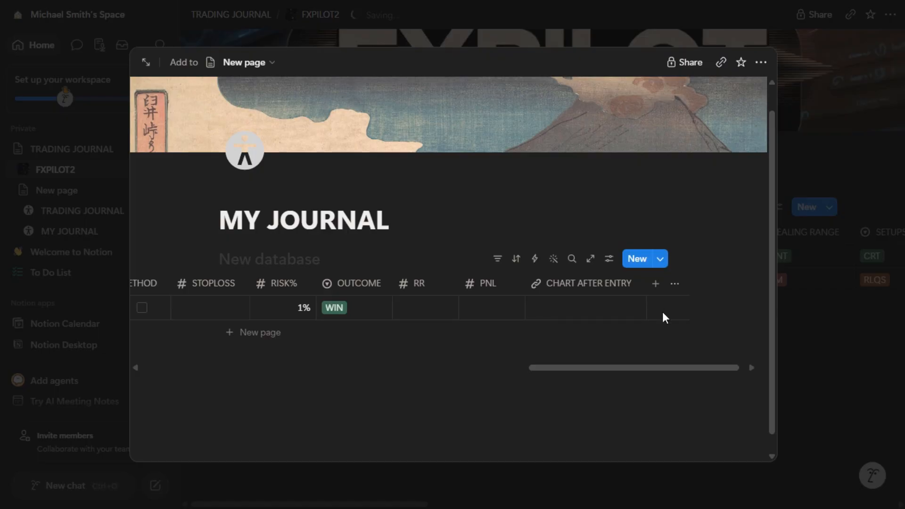
left_click(656, 284)
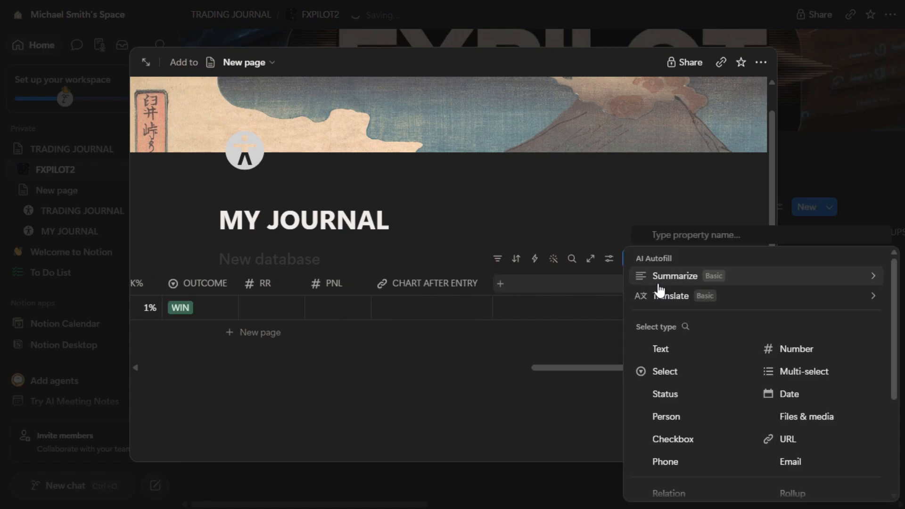
left_click(799, 375)
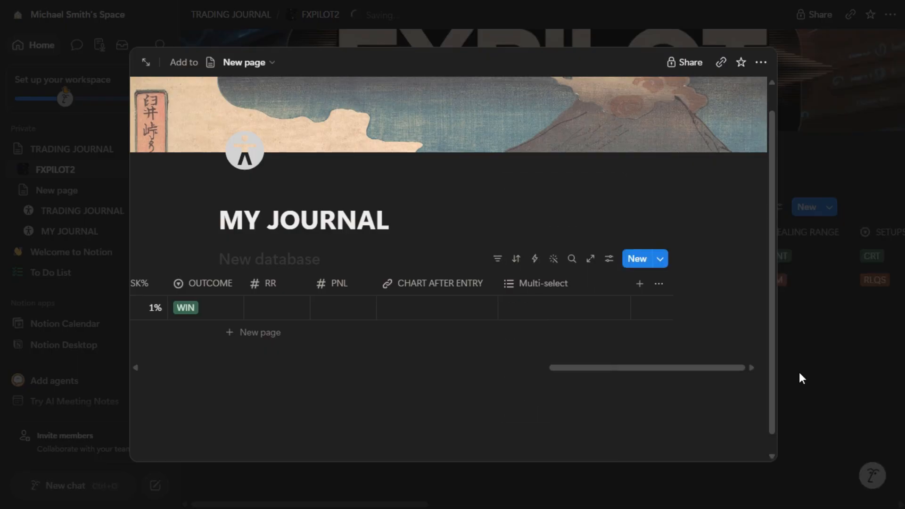
left_click(530, 285)
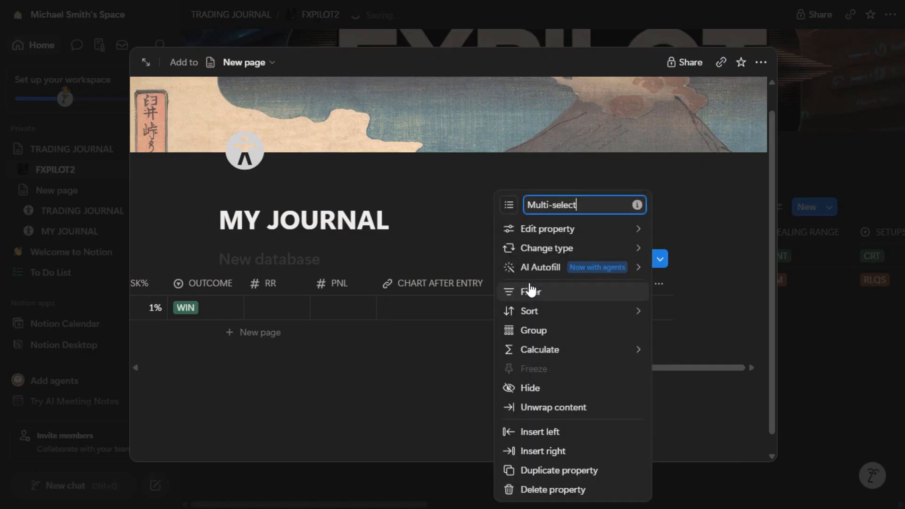
key("BackSpace")
key("BackSpace")
key("BackSpace")
key("BackSpace")
key("BackSpace")
key("BackSpace")
key("BackSpace")
key("BackSpace")
key("BackSpace")
key("BackSpace")
key("BackSpace")
key("BackSpace")
type("MISTAKES")
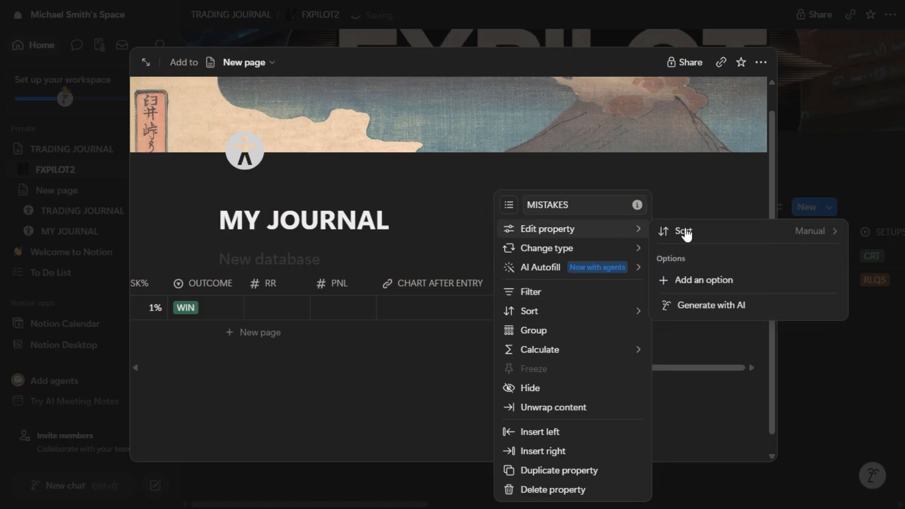
- Add the options FOMO, LATE ENTRY, OVERTRADING, EARLY ENTRY, NO MISTAKE and NO INDUCEMENT to the MISTAKES property
left_click(695, 282)
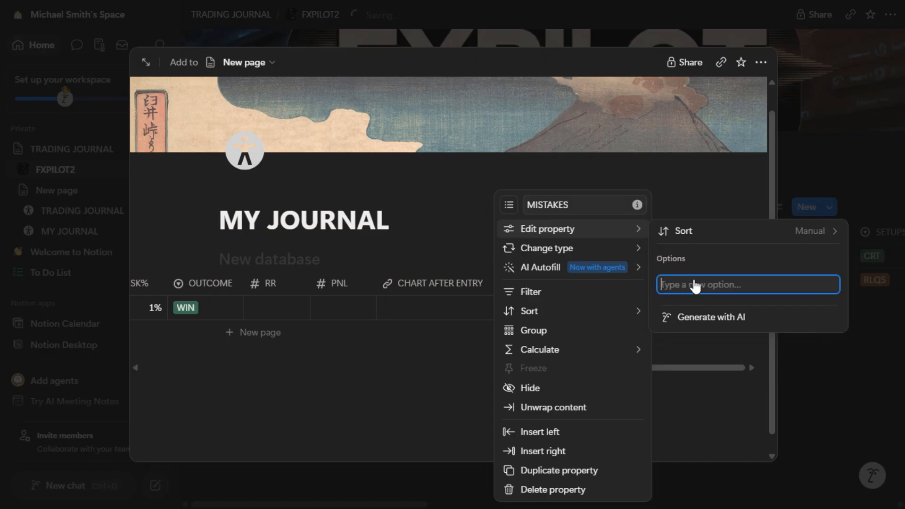
type("FOMO")
key("Return")
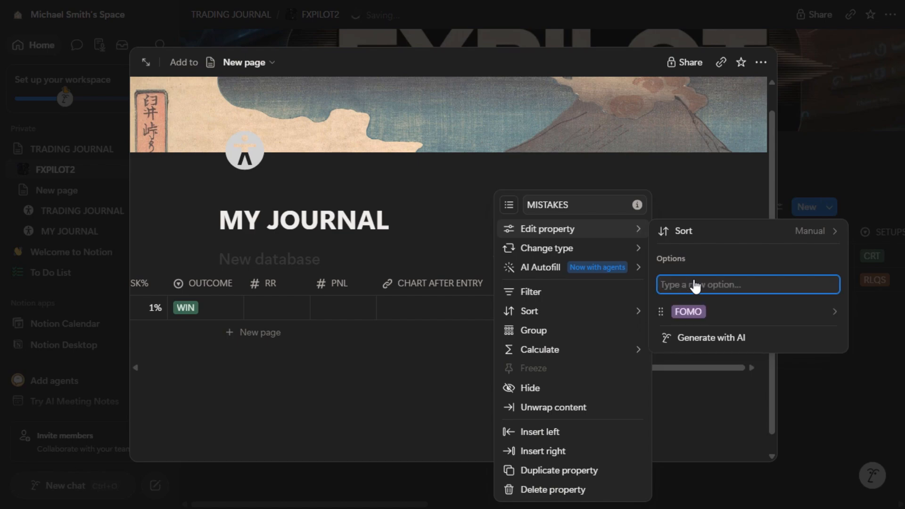
type("LATE ENTRY")
key("Return")
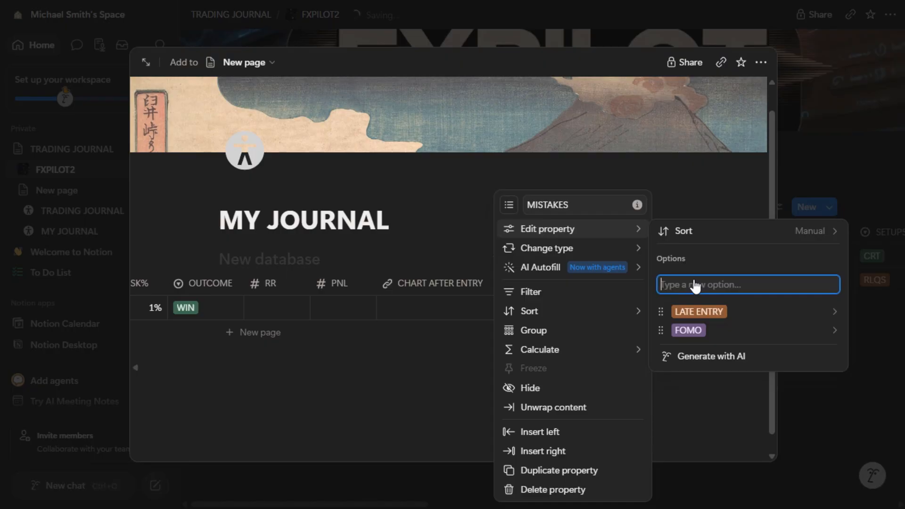
type("OVERTRADING")
key("Return")
type("E")
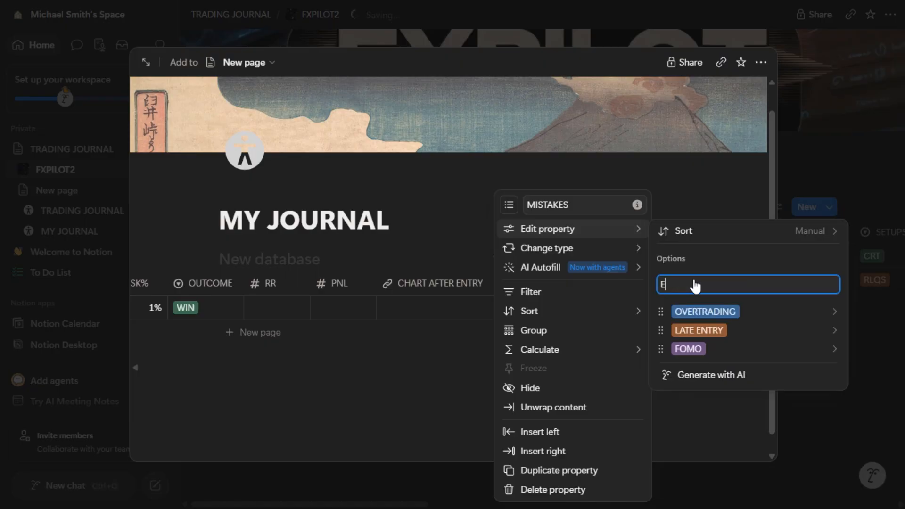
type("ARLY ENTRY")
key("Return")
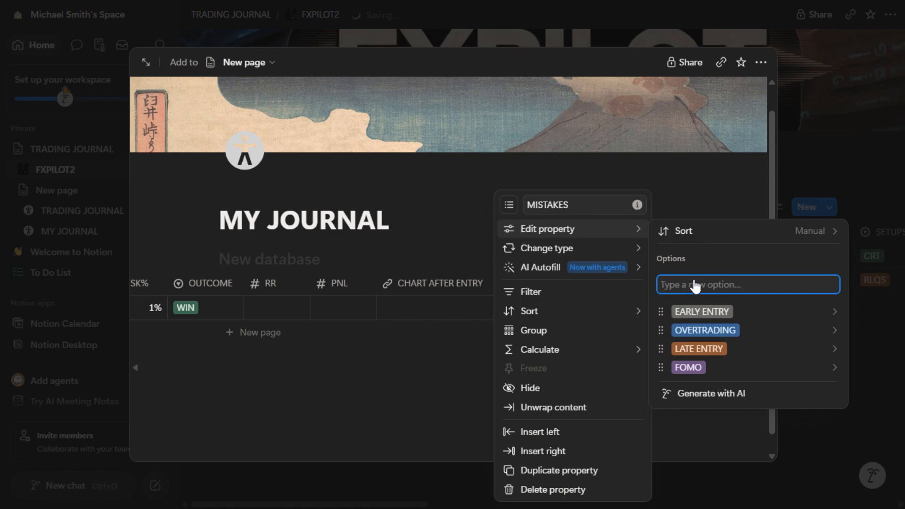
type("NO MISTAKE")
key("Return")
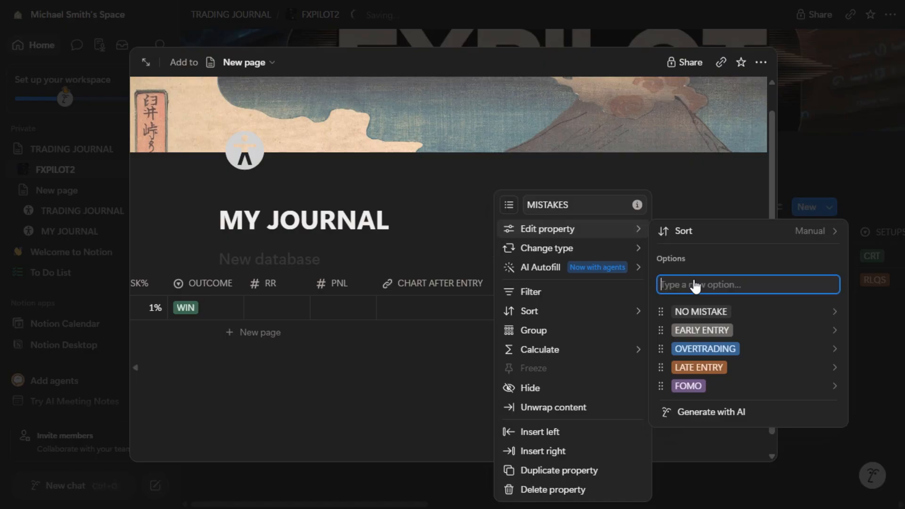
type("NO INDUCEMENT")
key("Return")
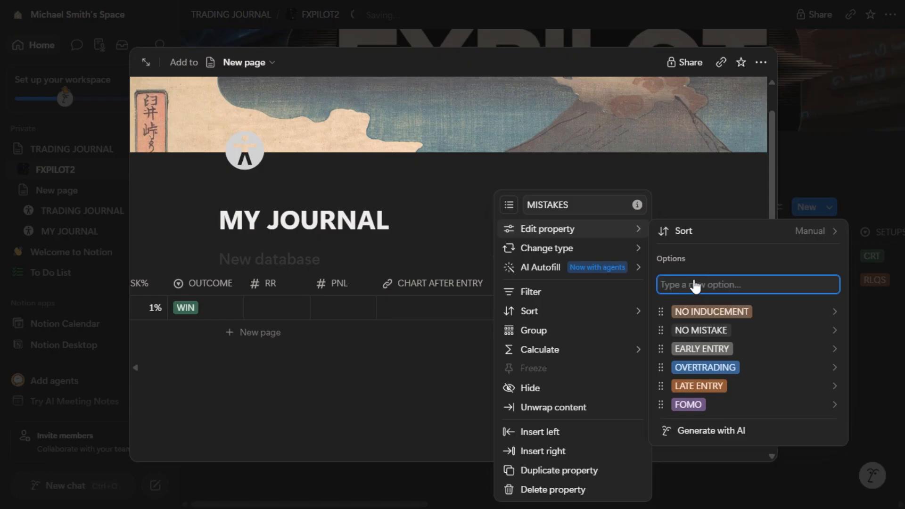
left_click(719, 179)
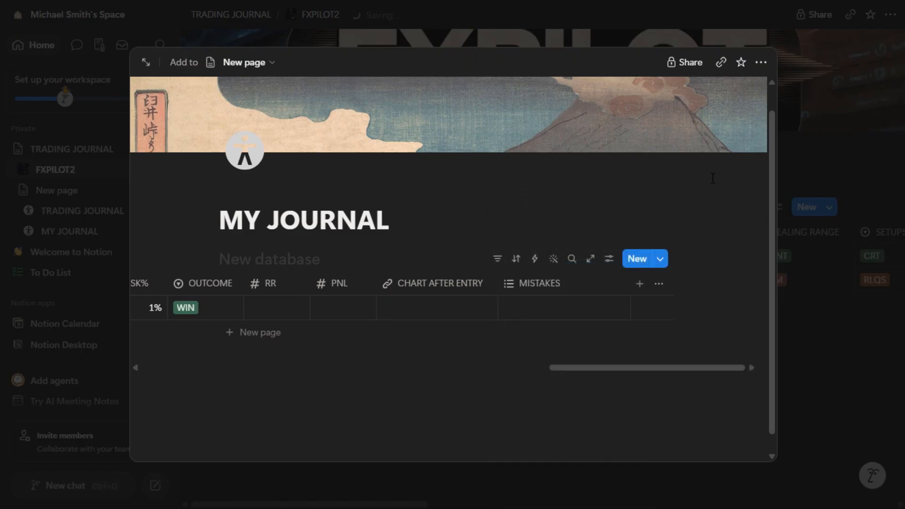
- Change the color of the NO MISTAKE option in the MISTAKES property to Green
left_click(544, 308)
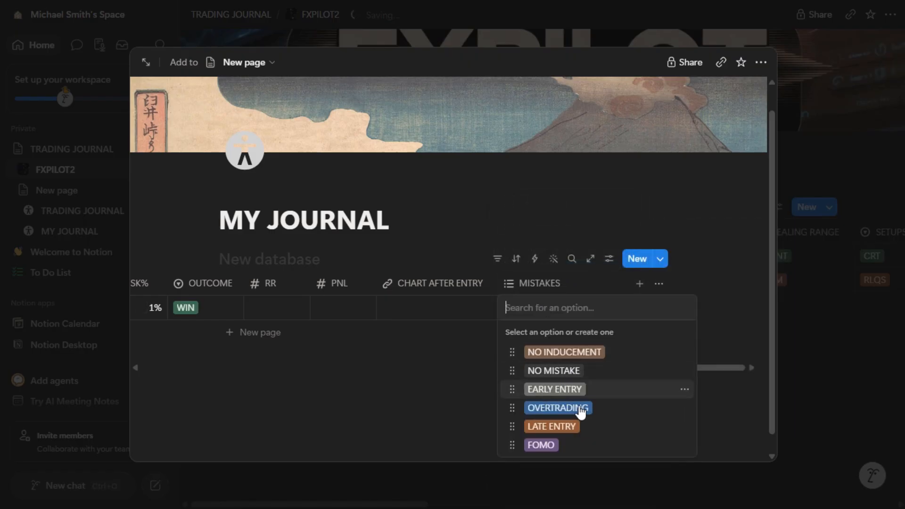
left_click(684, 370)
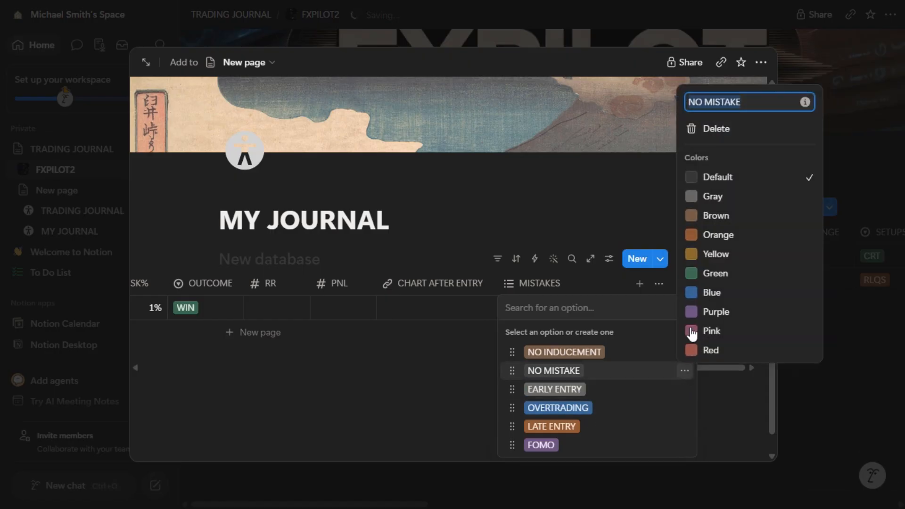
left_click(718, 275)
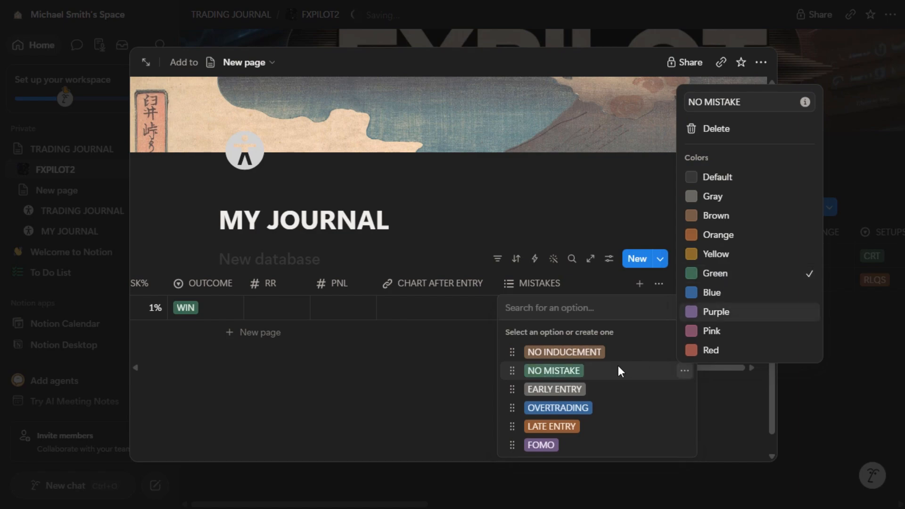
left_click(625, 406)
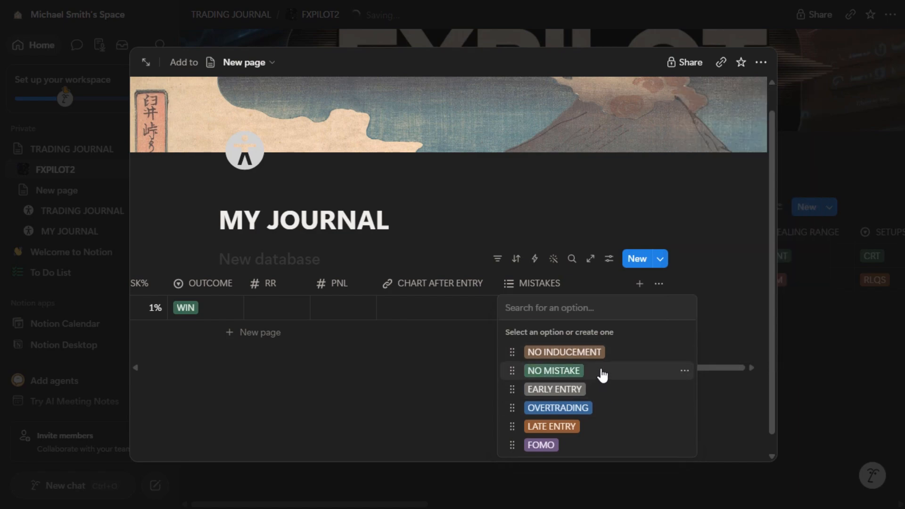
- Assign NO MISTAKE to the entry's MISTAKES cell and narrow that column to about two thirds of its width
left_click(599, 372)
key("Escape")
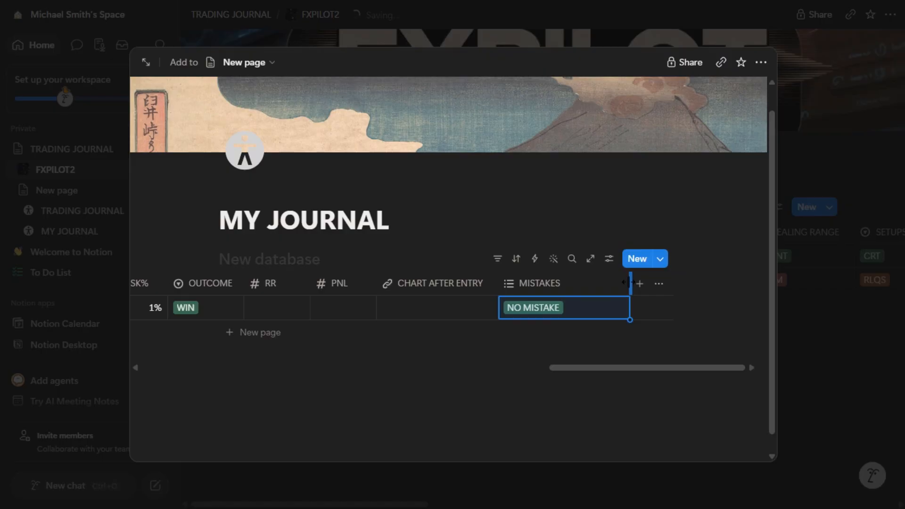
left_click_drag(629, 282, 584, 290)
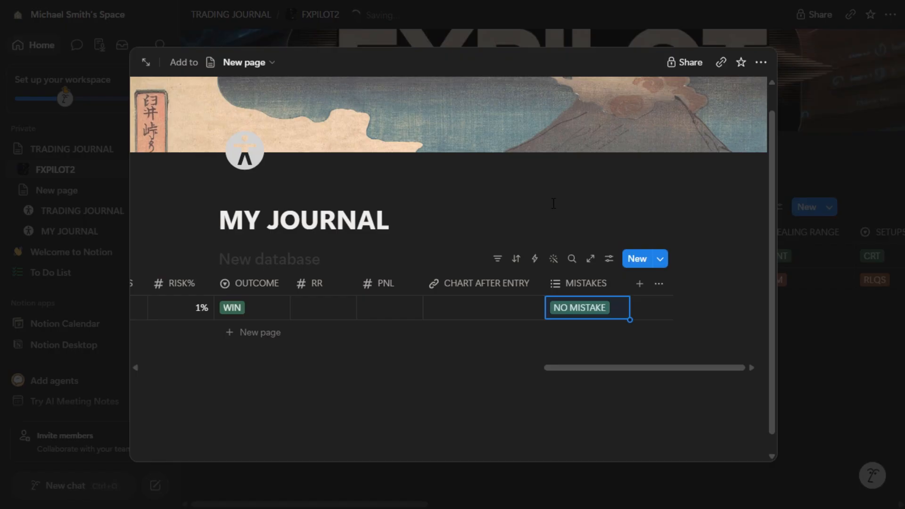
- Add a Text property named TRADE NOTES after the MISTAKES column
left_click(639, 284)
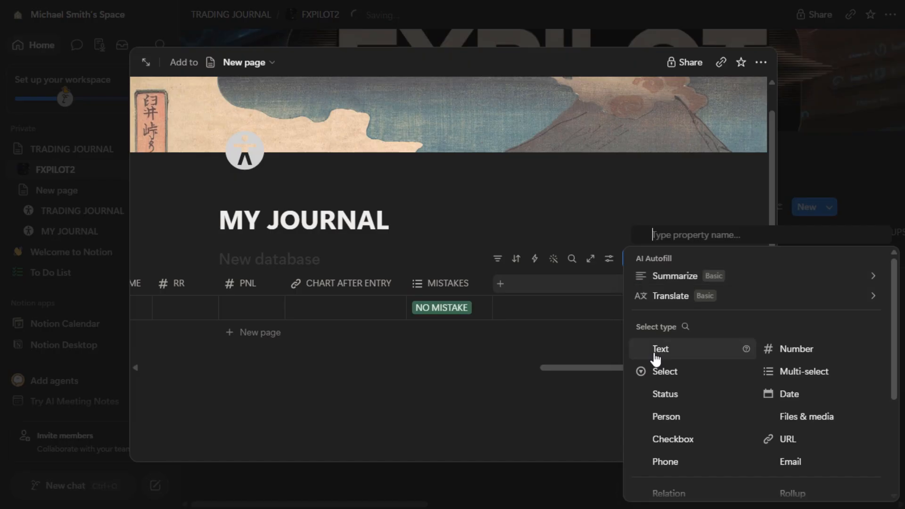
left_click(681, 351)
type("TRAD")
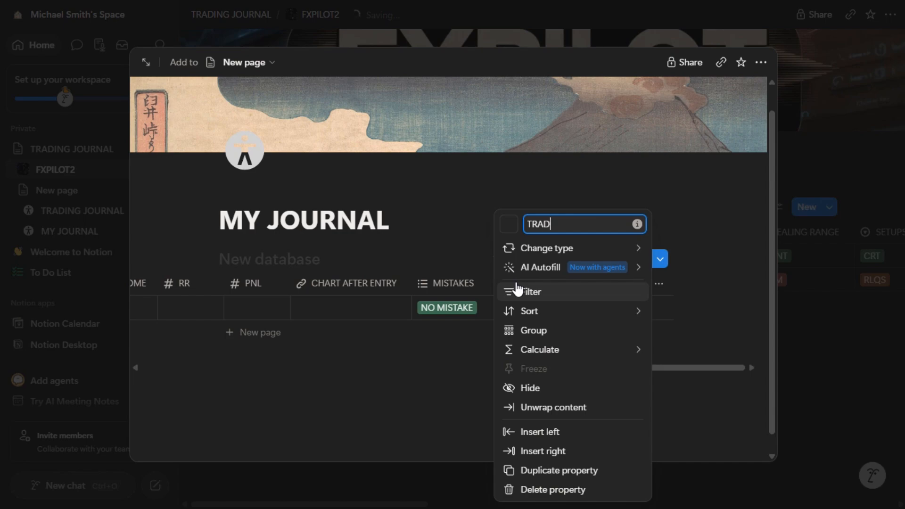
type("E NOTES")
left_click(537, 248)
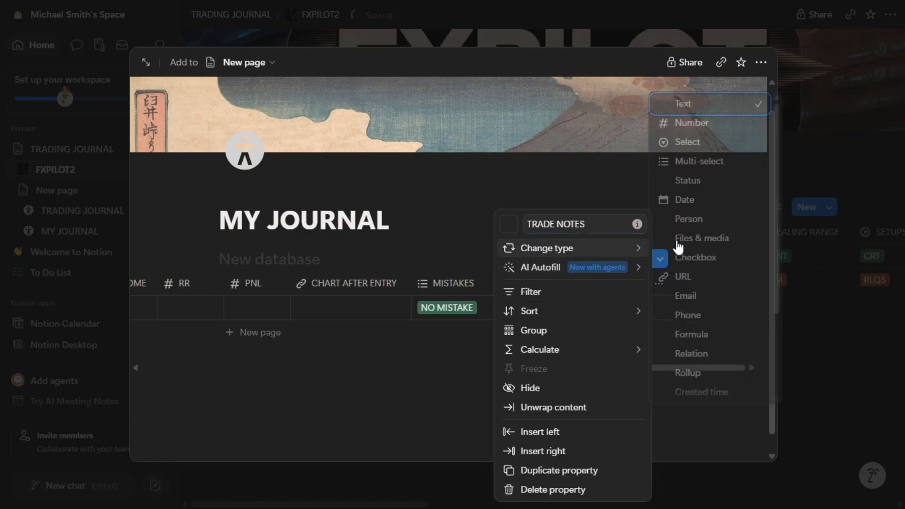
left_click(580, 187)
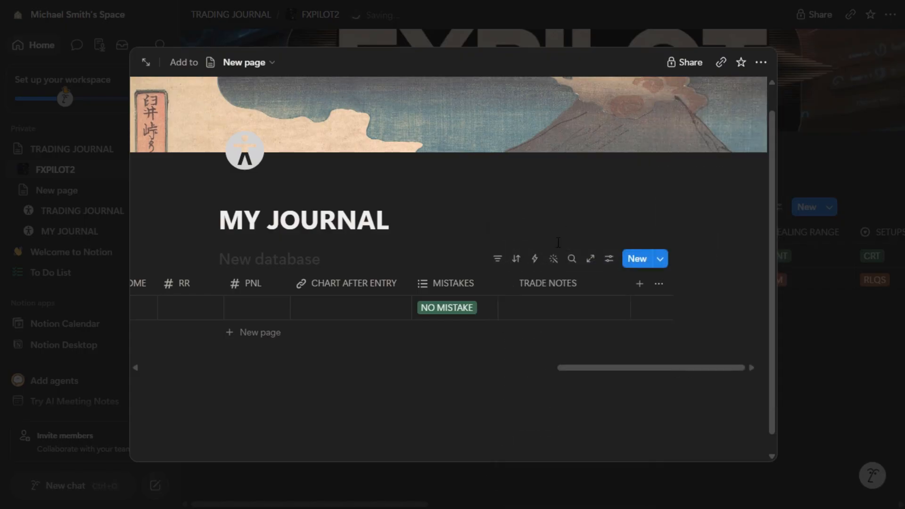
- Enter "SSL SWEPT, WAITED FOR CISD, THERE WAS STRONG DISPLMENT, ENTERED FVG, TRADE GAVE 3R" in entry 1's TRADE NOTES cell and slightly narrow that column
left_click(520, 310)
type("ssL SWEPT, WAITED")
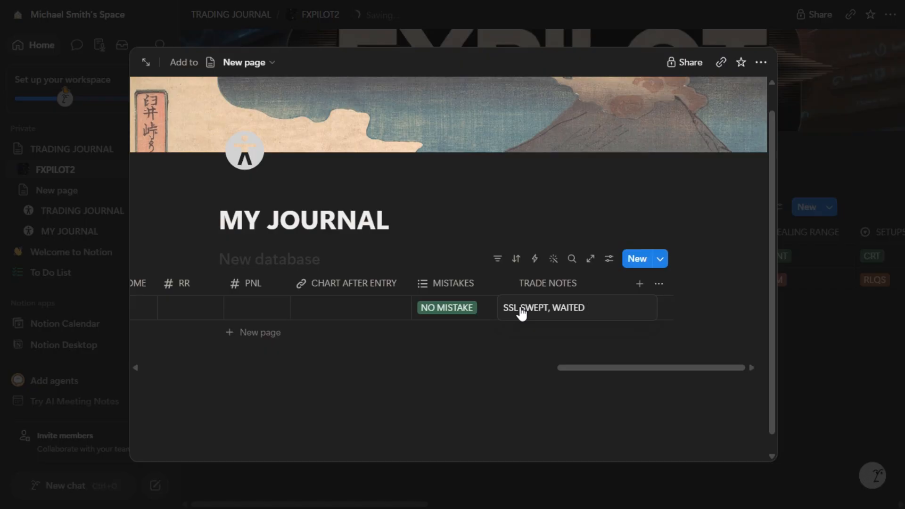
type(" FOR CISD")
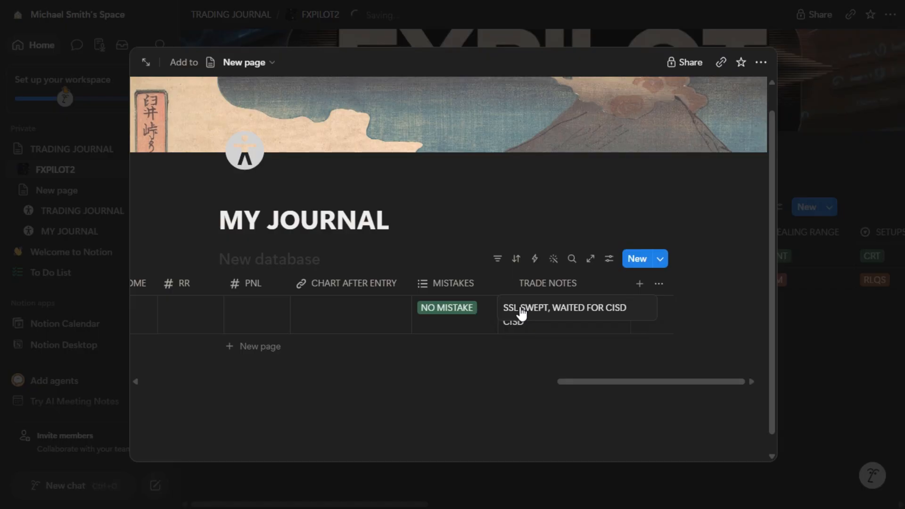
type(",")
type(" THEN")
type(" WAS STRONG DISPLMENT,")
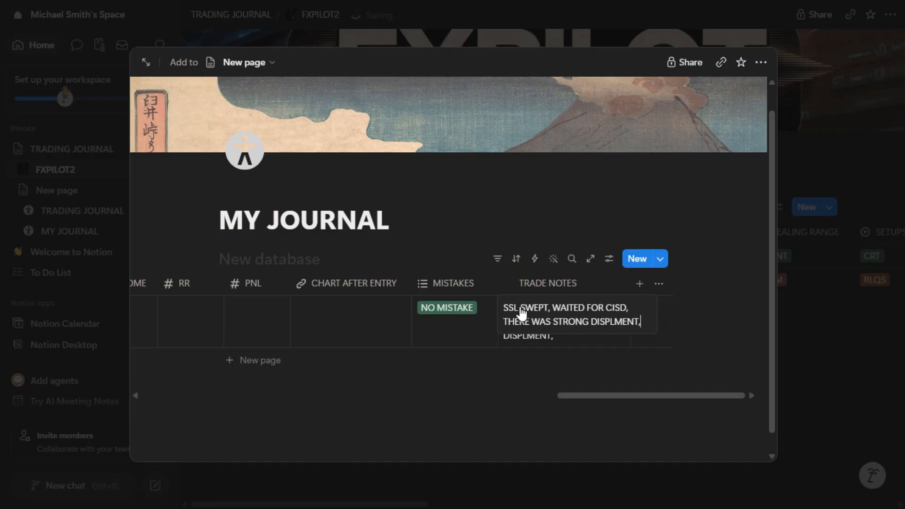
type(" ENTERED FVG")
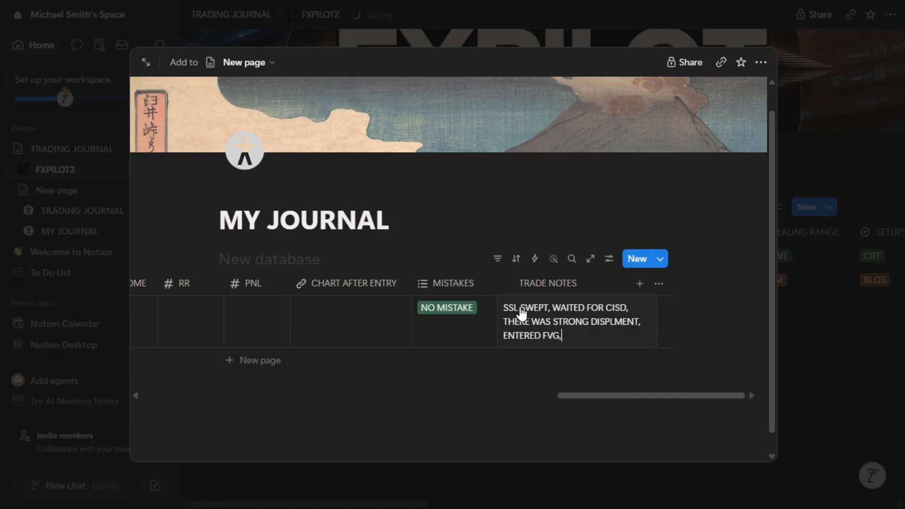
type(", TRADE")
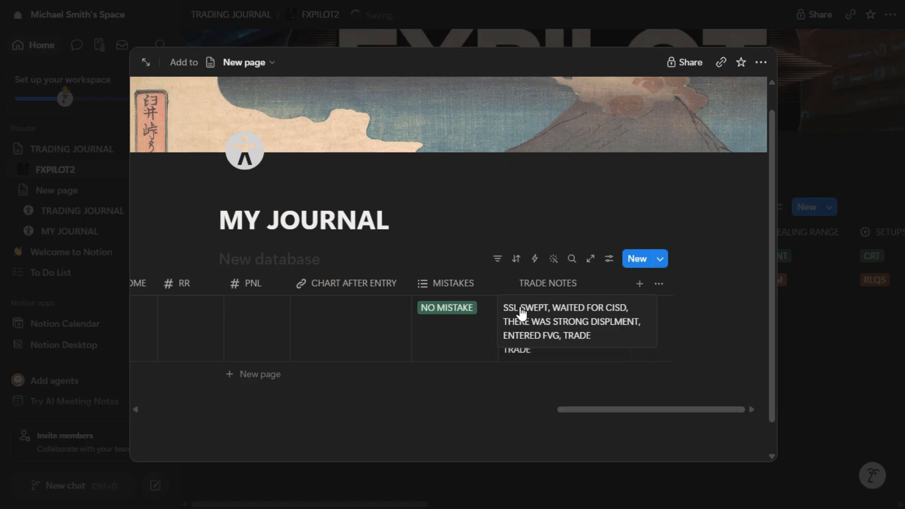
type(" GAVE 3R")
key("Escape")
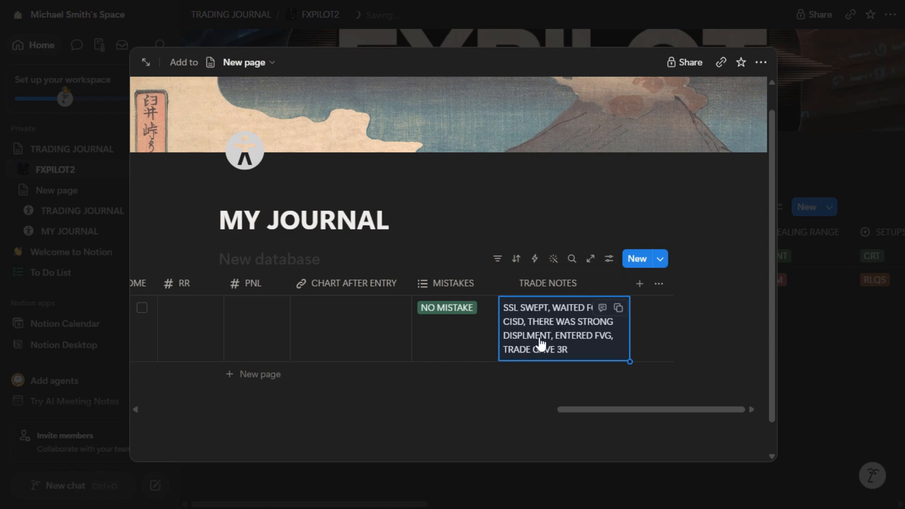
left_click(485, 217)
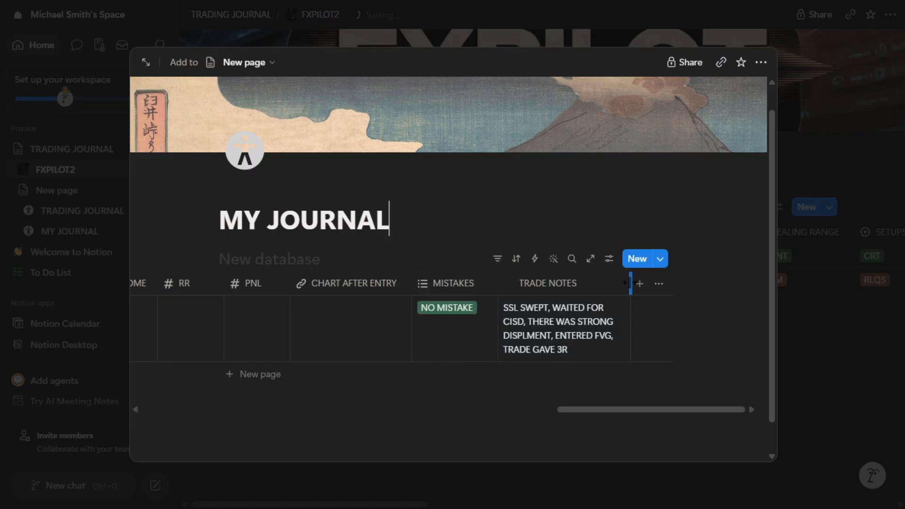
left_click_drag(620, 284, 606, 288)
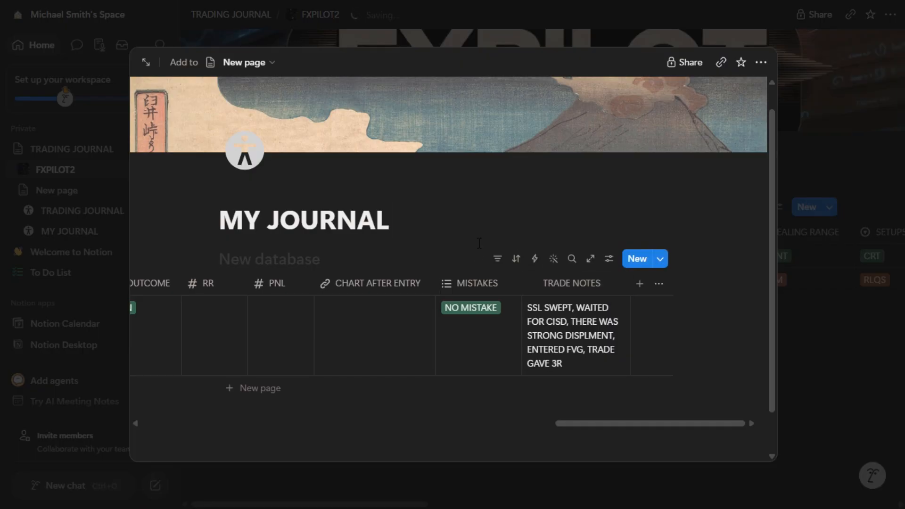
- Add a second entry to the journal table with S/N 2 and GBPUSD as its PAIRS value
left_click_drag(579, 420, 175, 422)
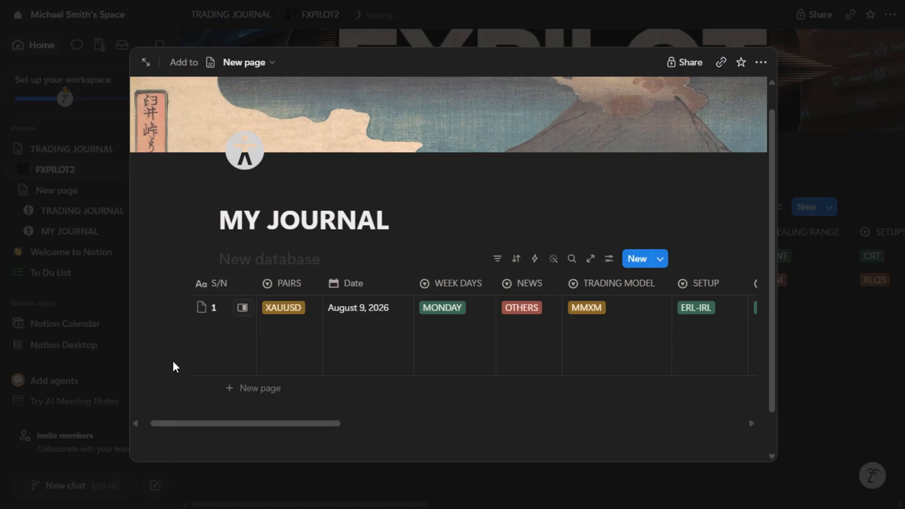
left_click(201, 340)
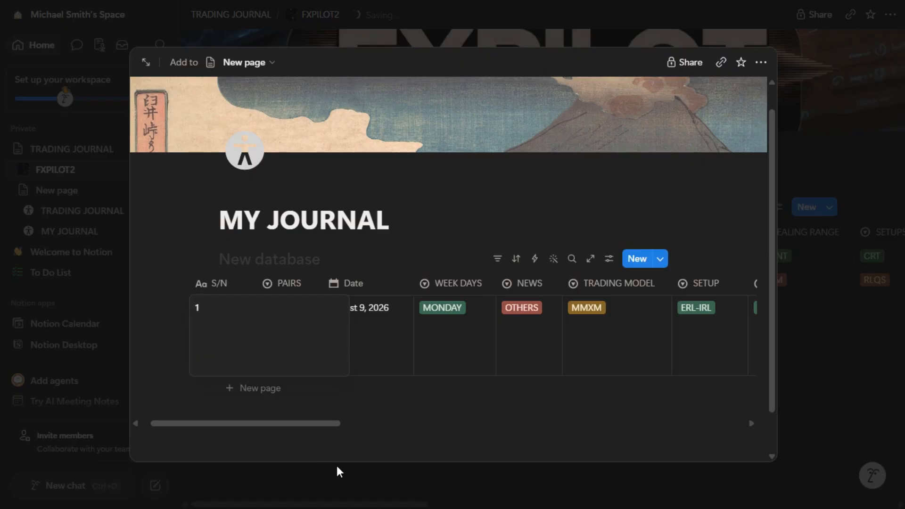
key("Escape")
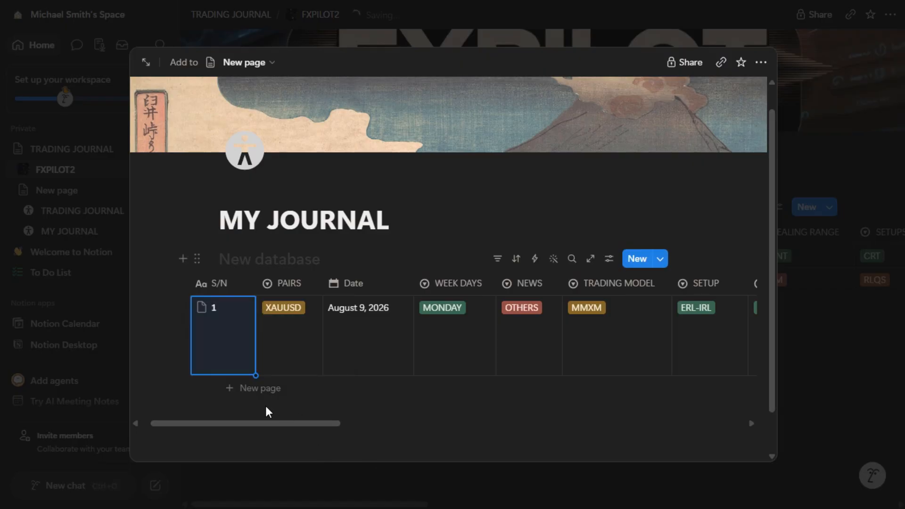
left_click(232, 396)
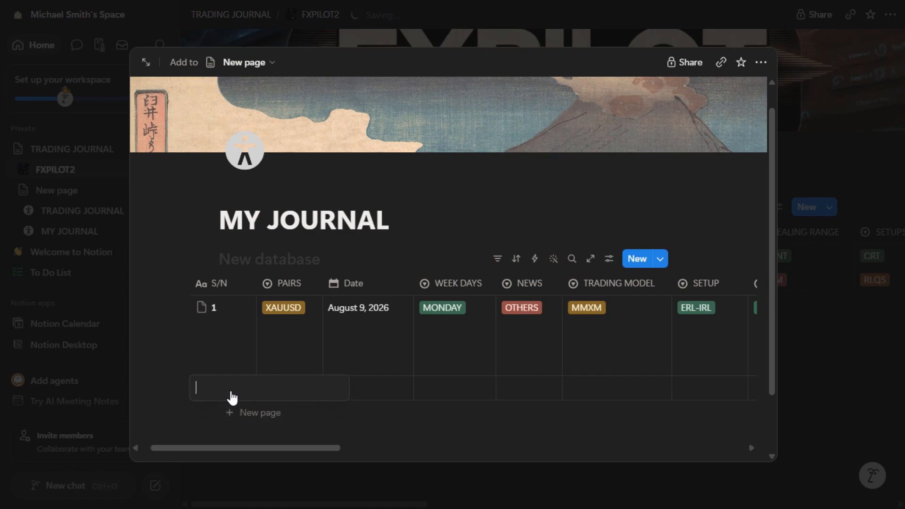
type("2")
key("Return")
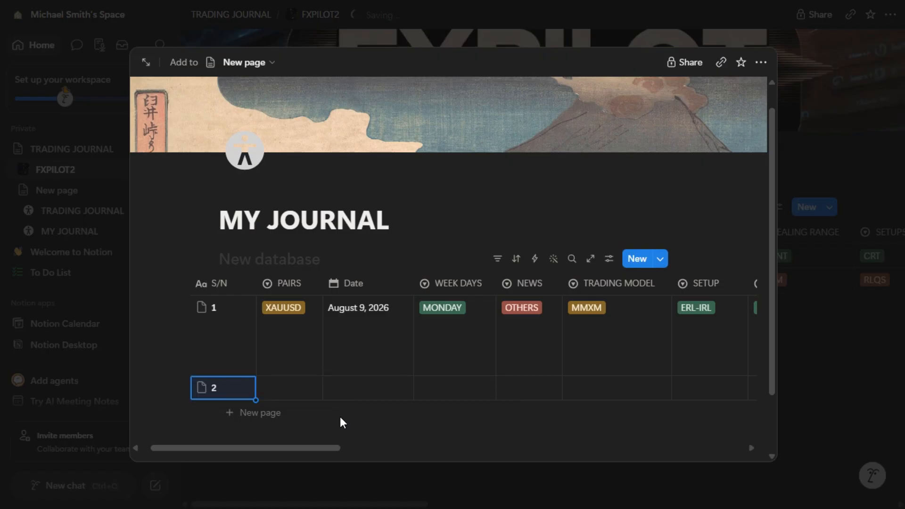
left_click(289, 392)
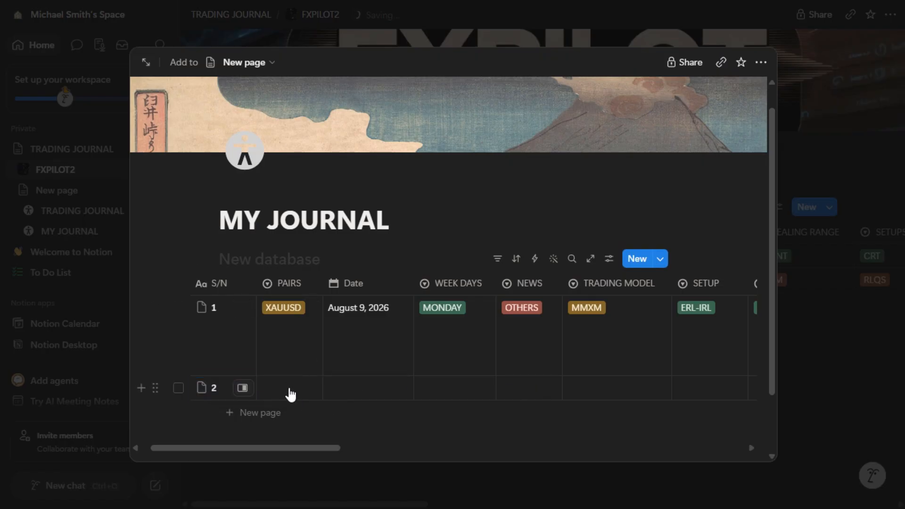
left_click(297, 451)
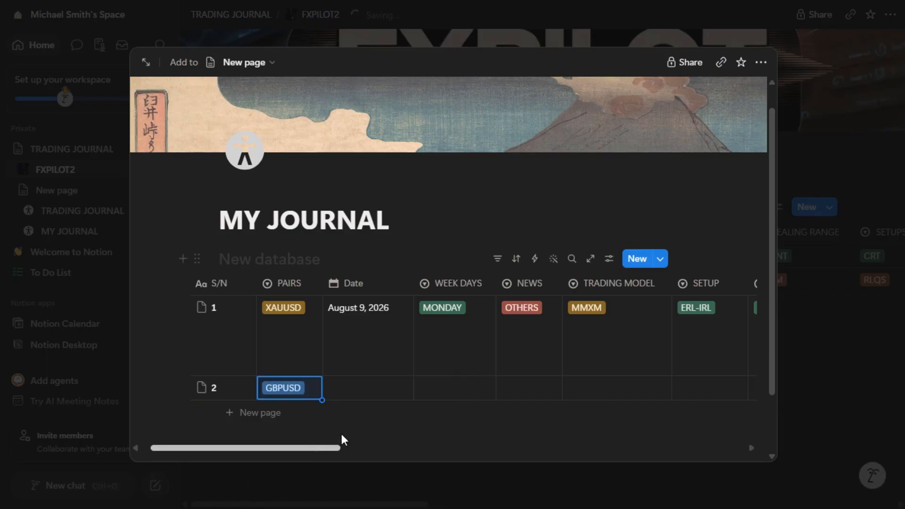
- Set entry 2's Date to August 10, 2026 and its WEEK DAYS value to TUESDAY
left_click(381, 398)
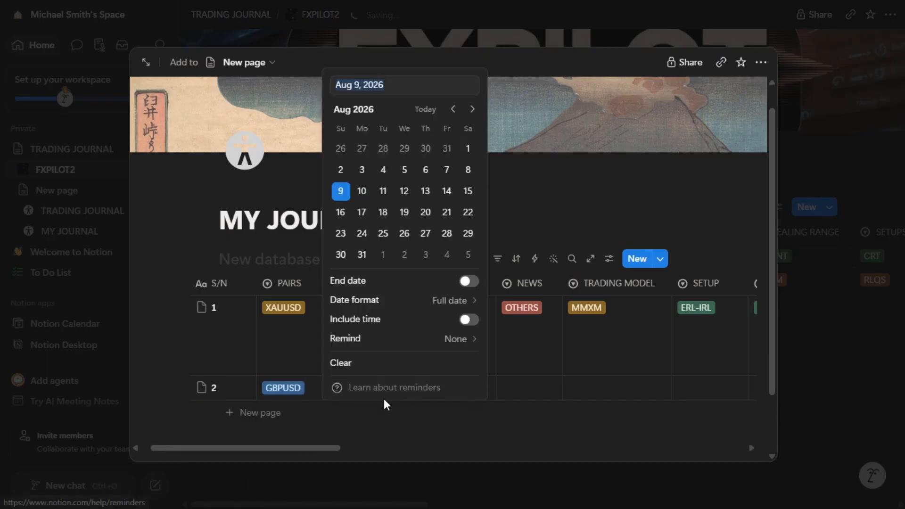
left_click(363, 193)
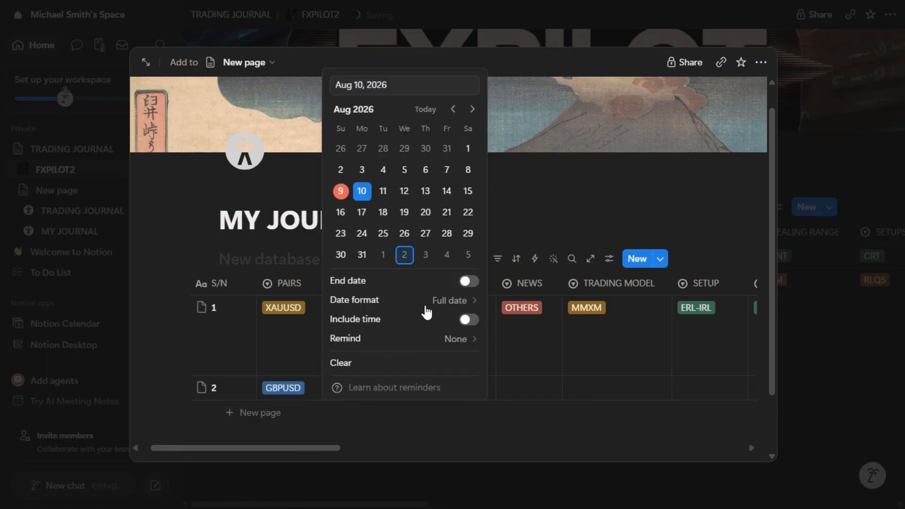
left_click(428, 419)
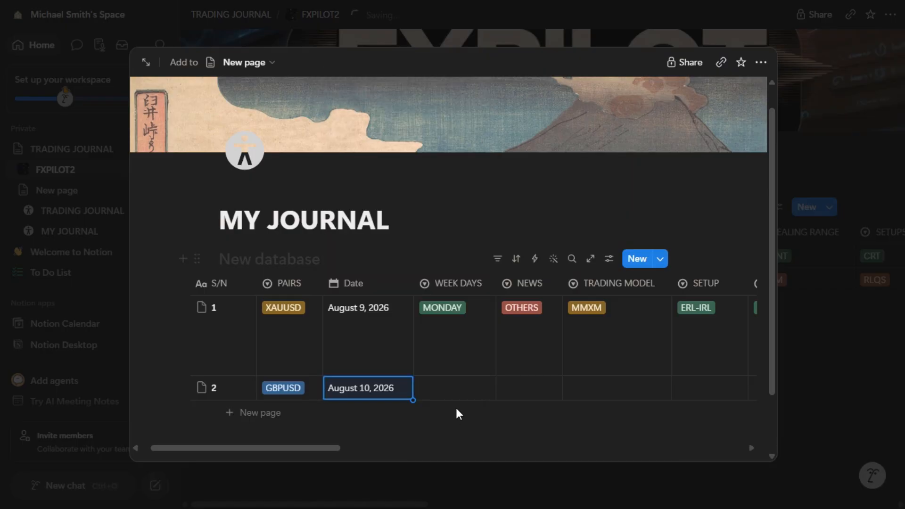
left_click(468, 390)
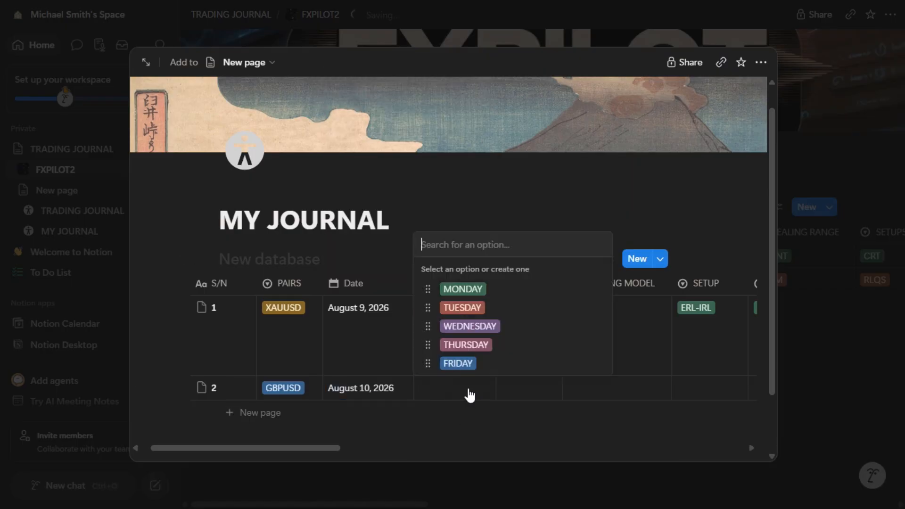
left_click(468, 311)
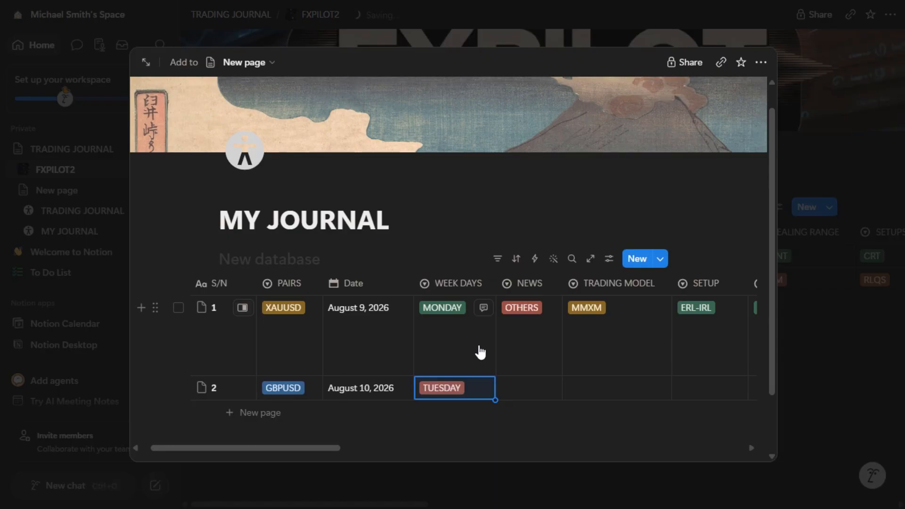
- Set entry 2's NEWS value to CPI and its TRADING MODEL to ICT BIAS MODEL
scroll(480, 351, "down", 2)
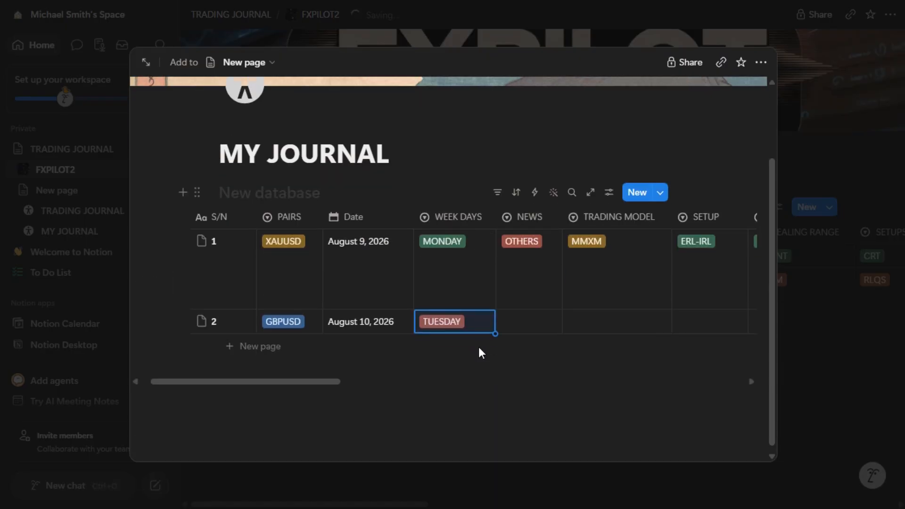
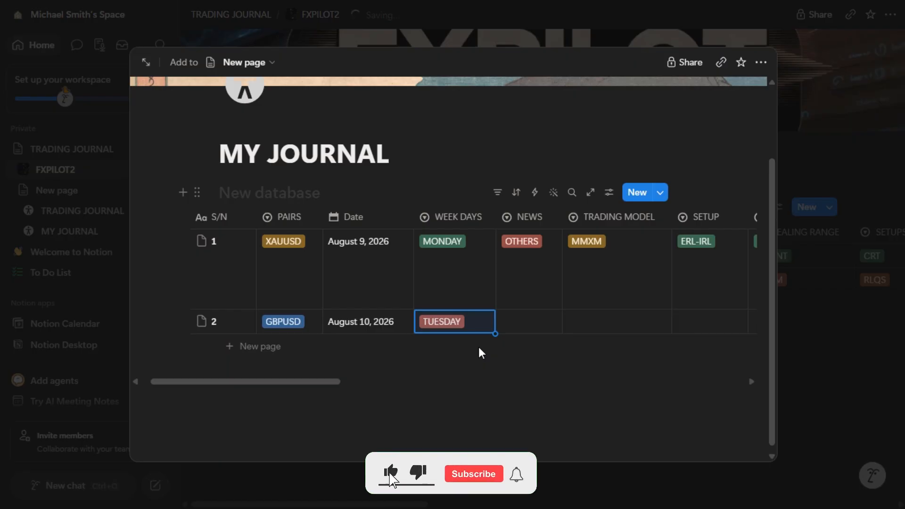
left_click(538, 324)
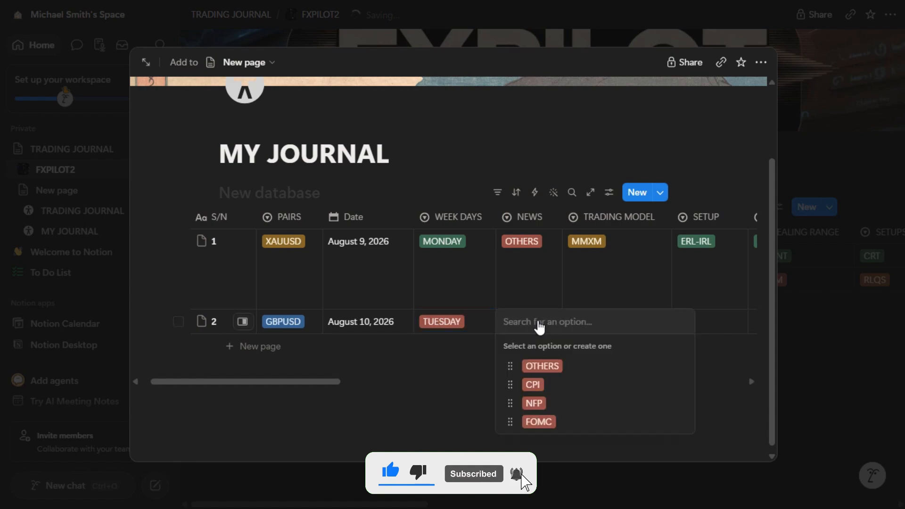
left_click(545, 384)
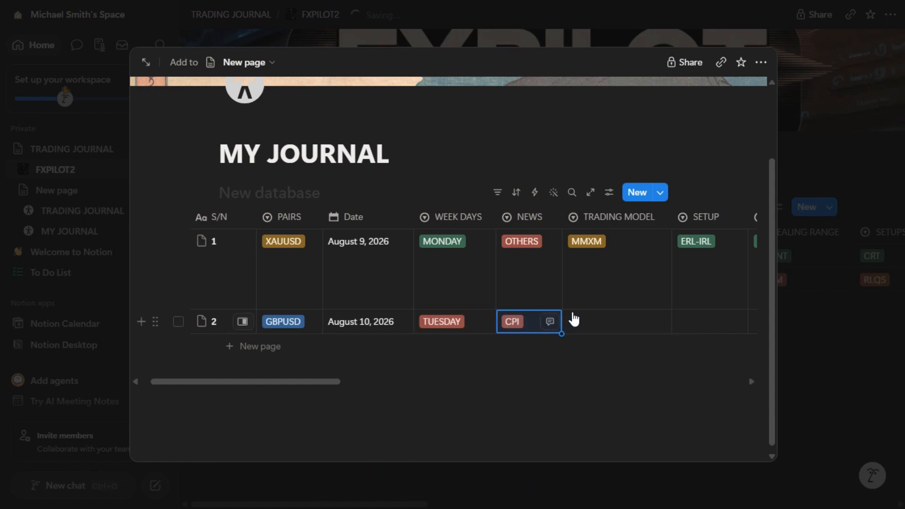
left_click(610, 322)
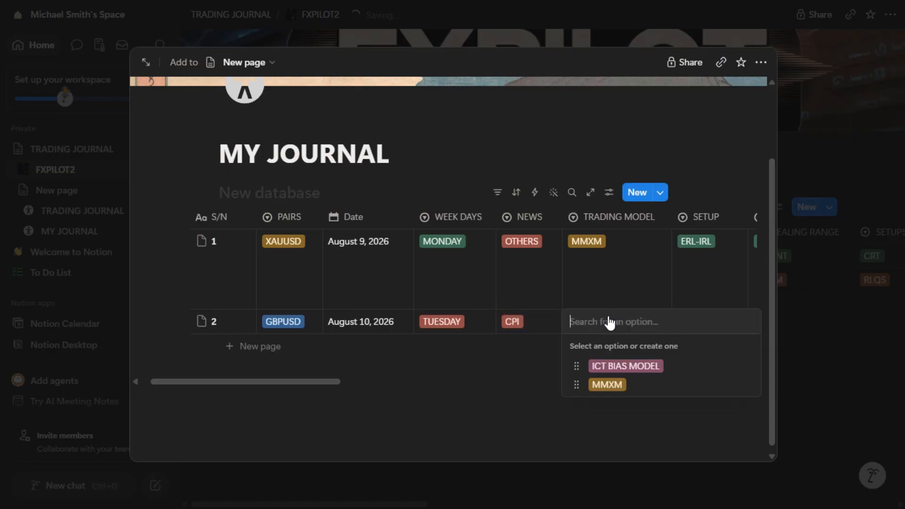
left_click(617, 372)
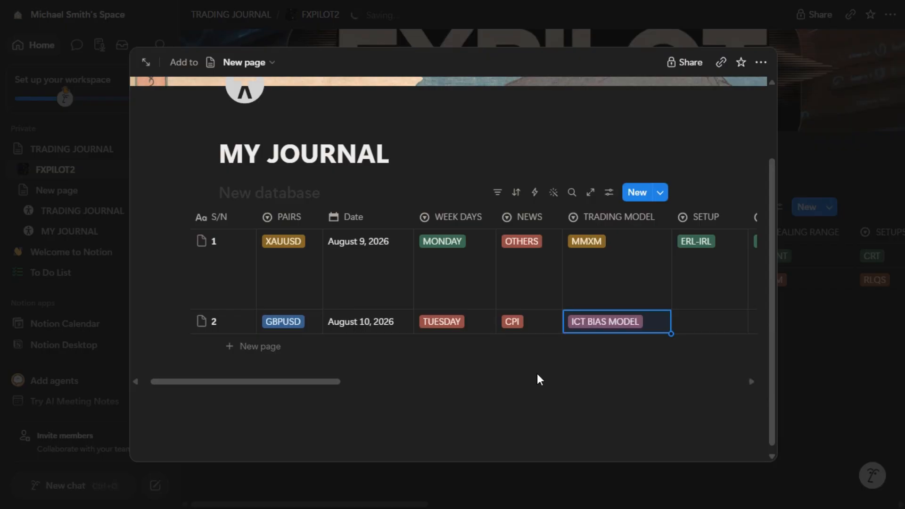
- Set entry 2's SETUP to IRL-ERL and its BIAS to BEARISH
left_click_drag(298, 380, 367, 373)
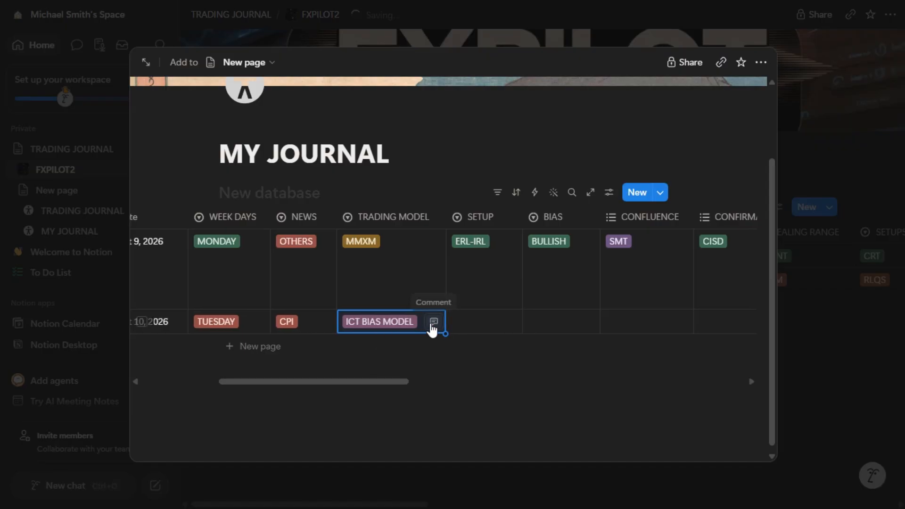
left_click(486, 329)
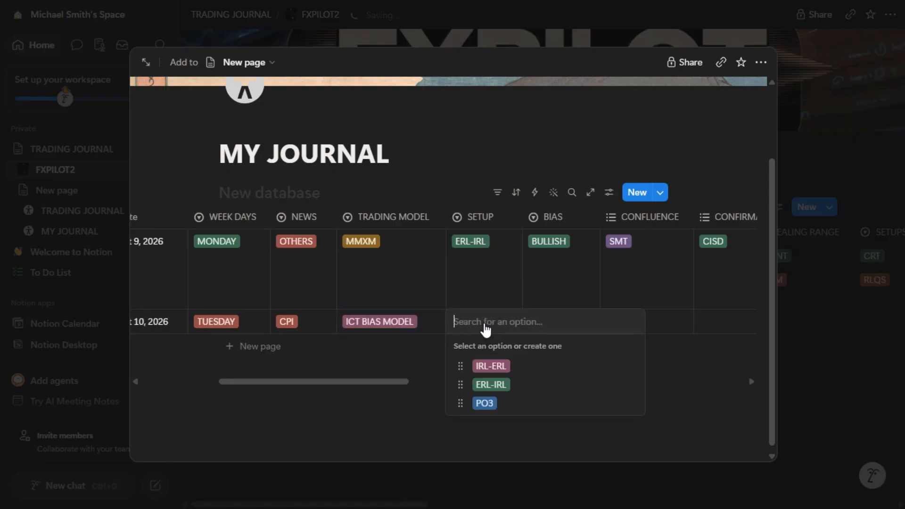
left_click(487, 367)
left_click(564, 327)
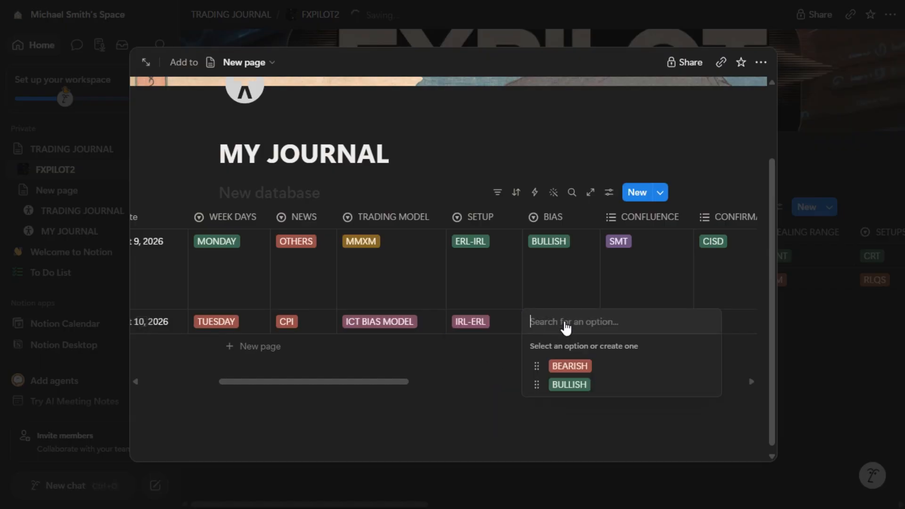
left_click(567, 368)
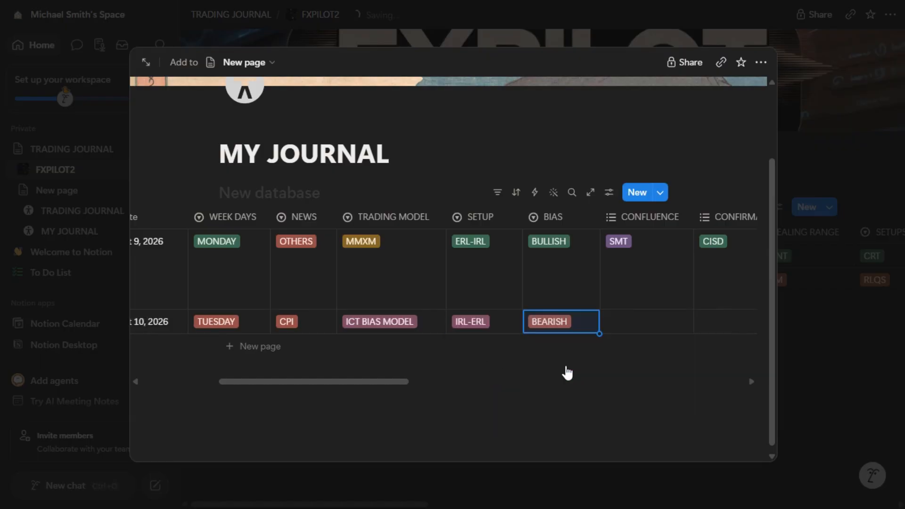
- Open the available options for entry 2's CONFLUENCE cell
left_click(654, 321)
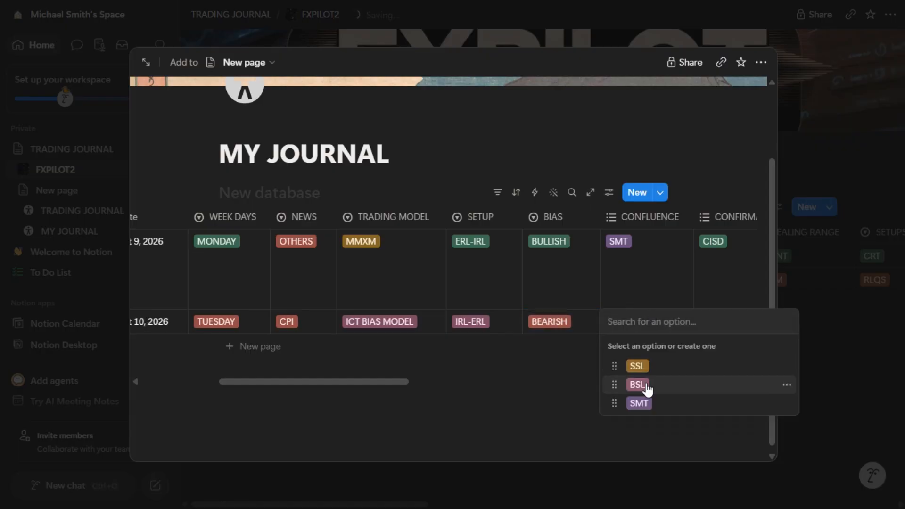
- Tag the confluence of journal entry 2 with SSL and SMT
left_click(664, 373)
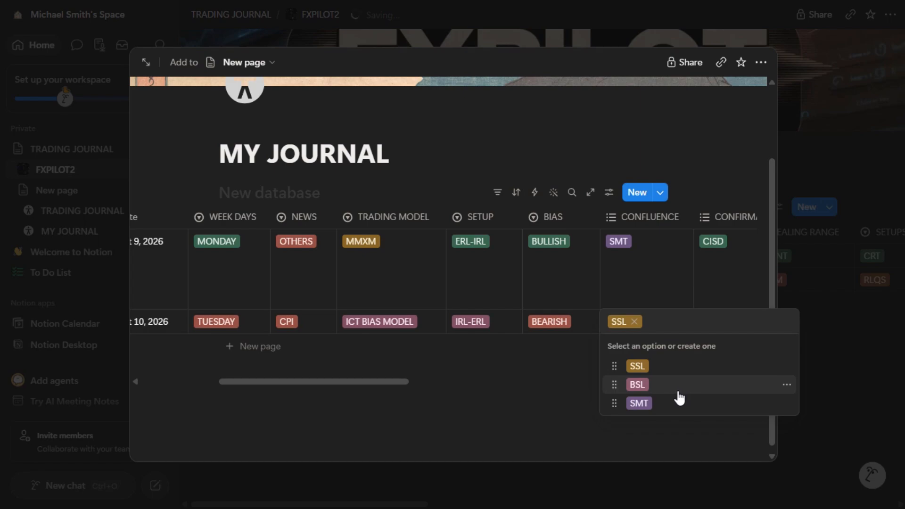
left_click(671, 406)
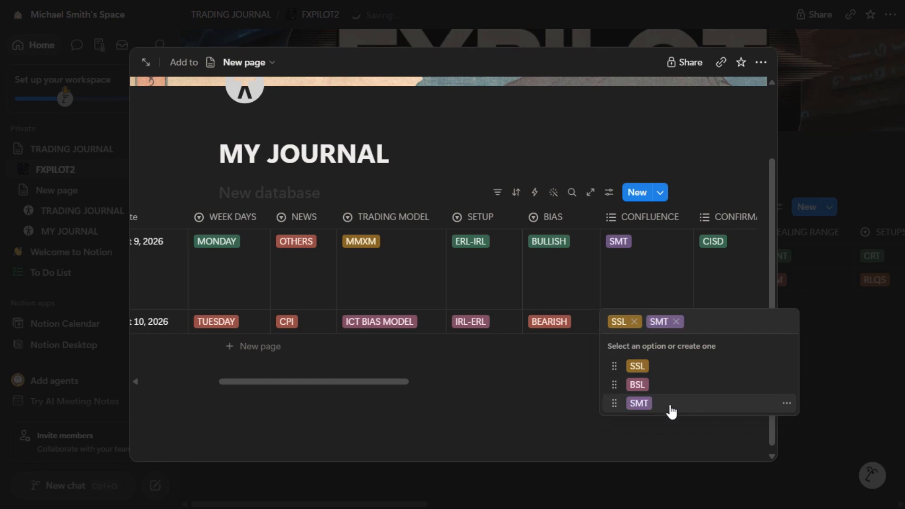
left_click(557, 386)
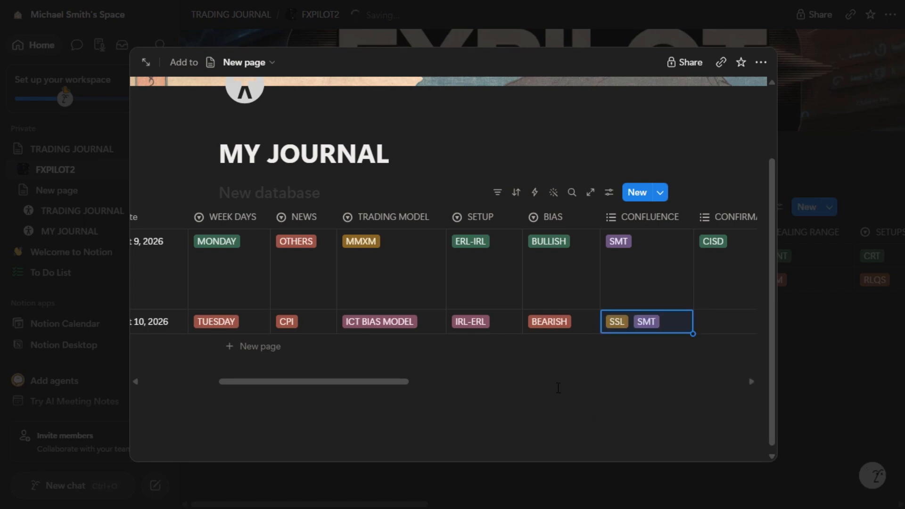
- Add the SSL tag to the confluence of journal entry 1, alongside SMT
left_click(631, 248)
left_click(631, 247)
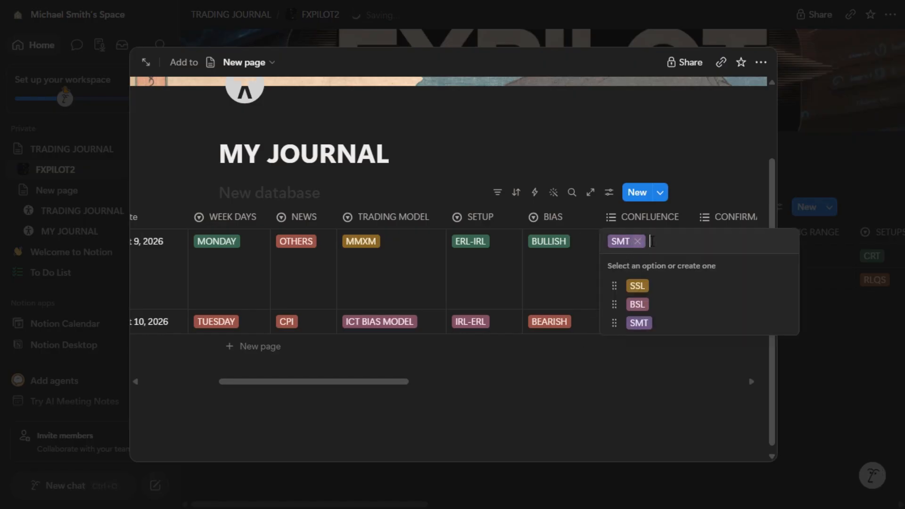
left_click(637, 285)
key("Escape")
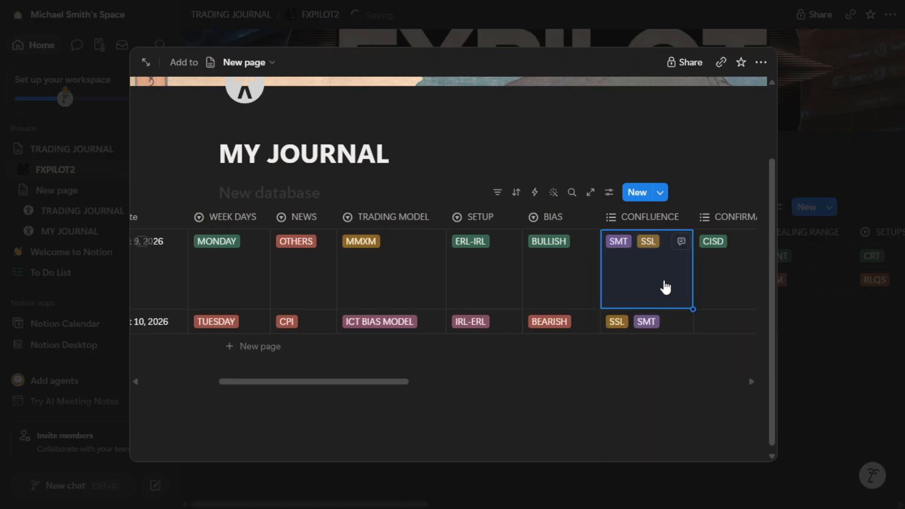
- Set the confirmation of journal entry 2 to FVG and its timing to LONDON
left_click_drag(394, 382, 497, 389)
left_click(418, 325)
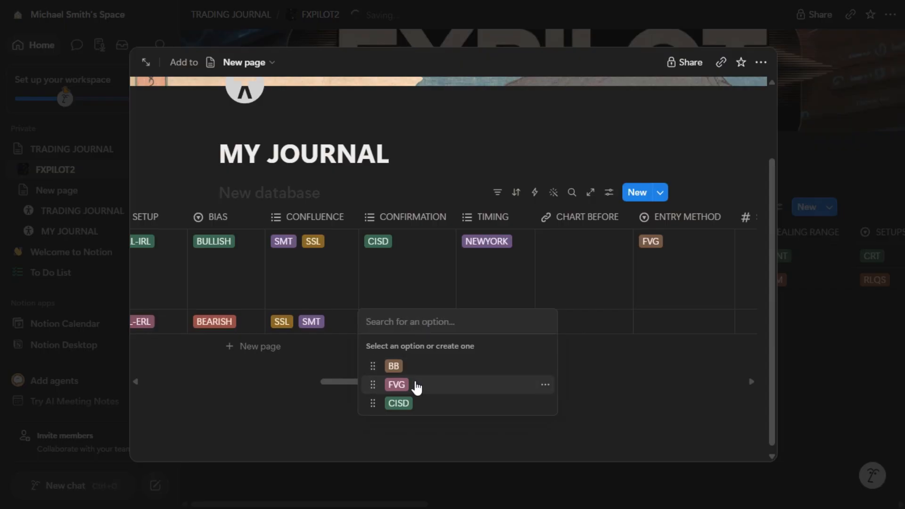
left_click(415, 385)
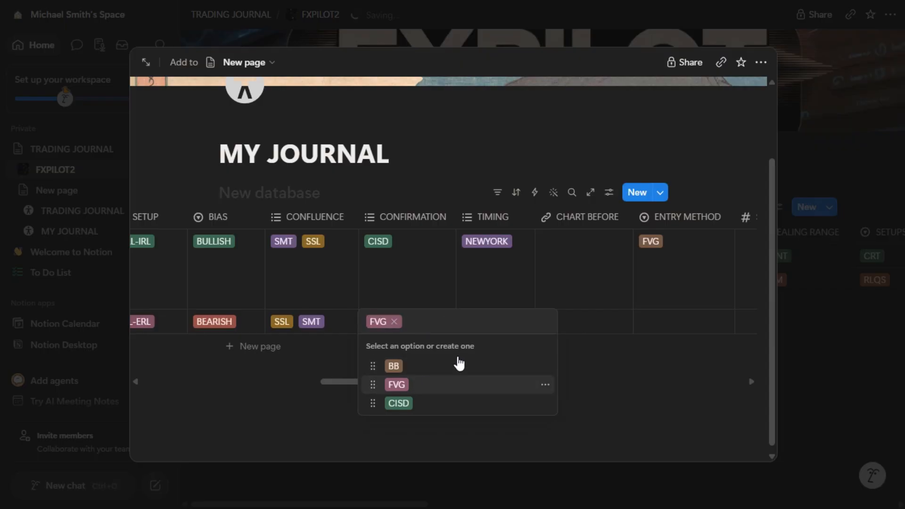
left_click(505, 327)
left_click(490, 325)
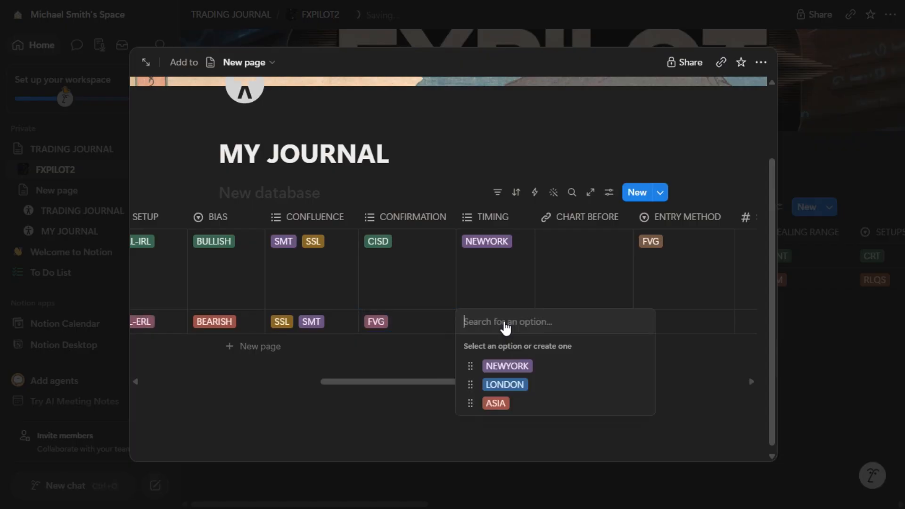
left_click(515, 390)
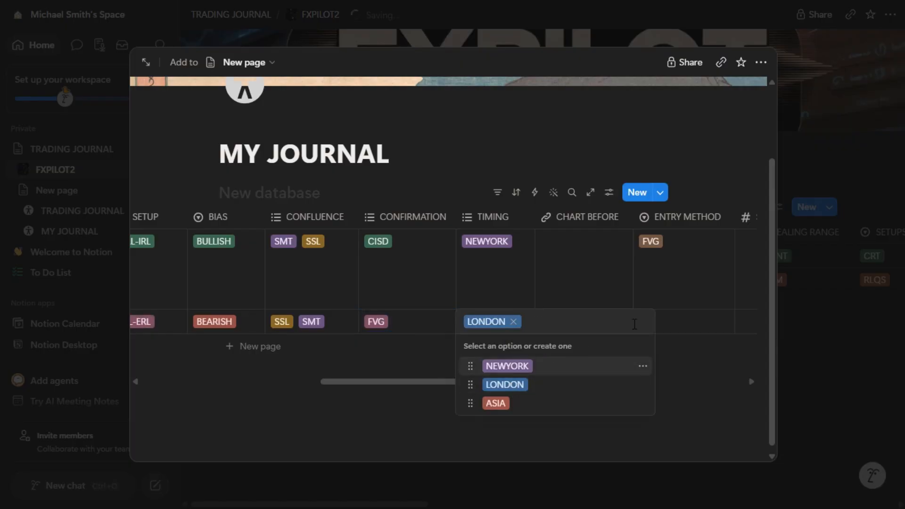
left_click(701, 343)
- Leave the chart-before link of journal entry 2 empty and set its entry method to BB
left_click(575, 324)
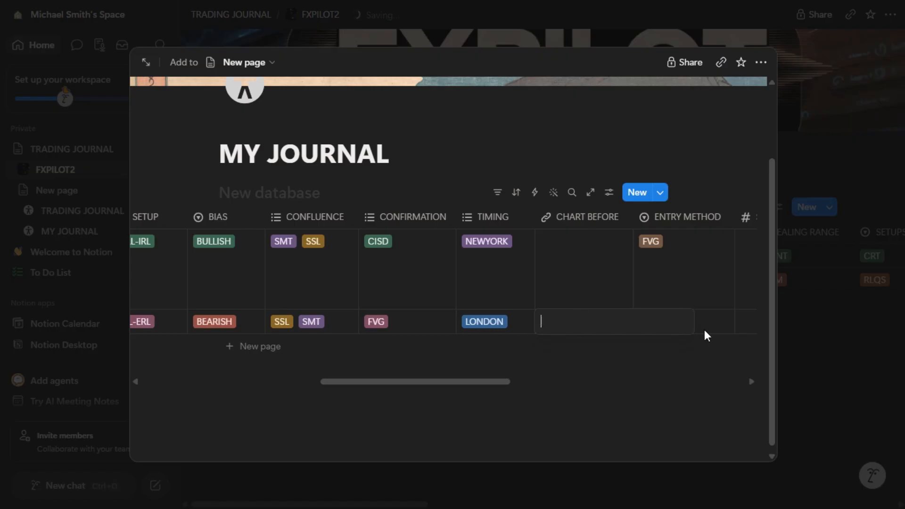
key("Escape")
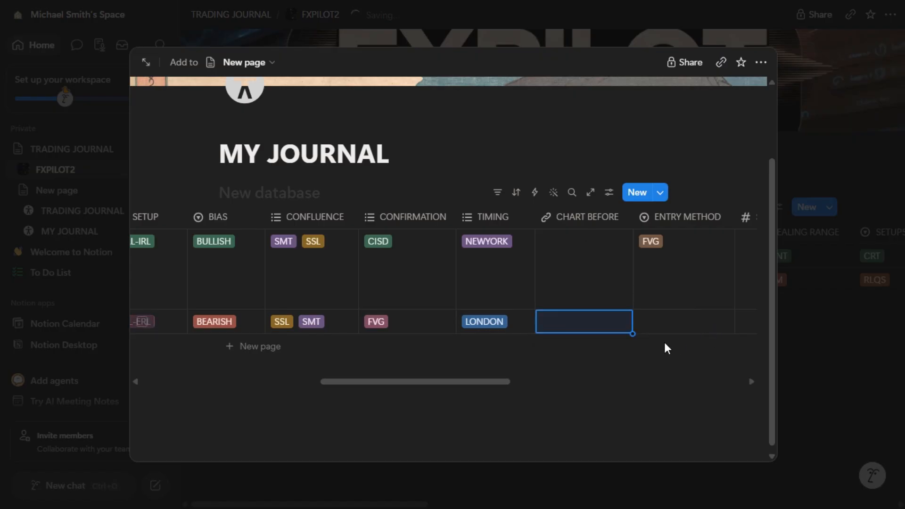
left_click_drag(495, 381, 570, 382)
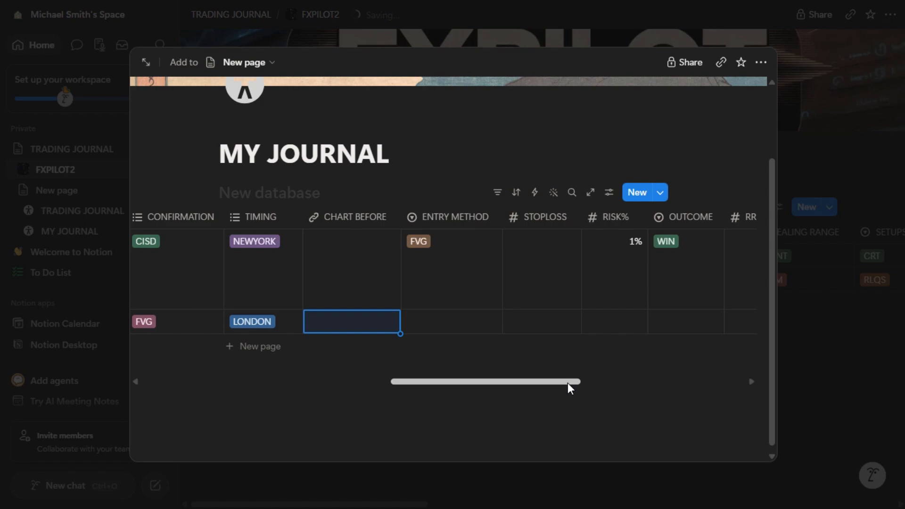
left_click(480, 330)
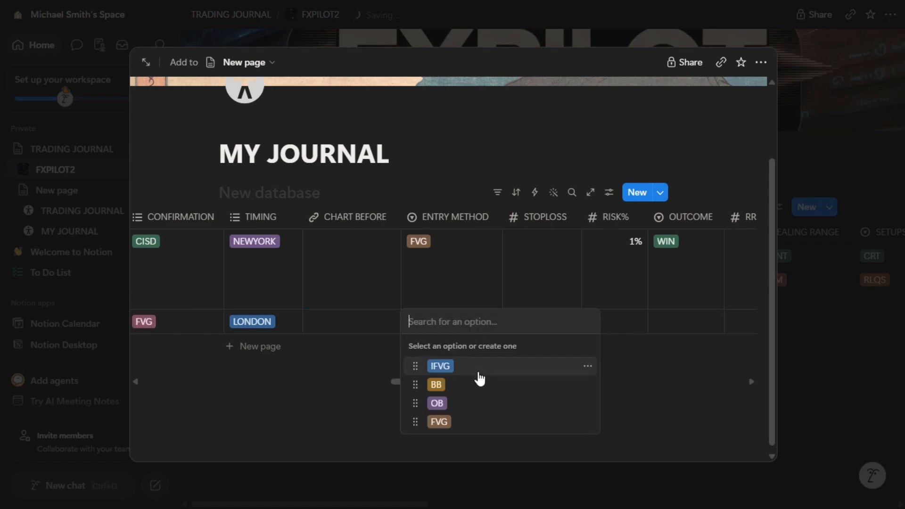
left_click(486, 384)
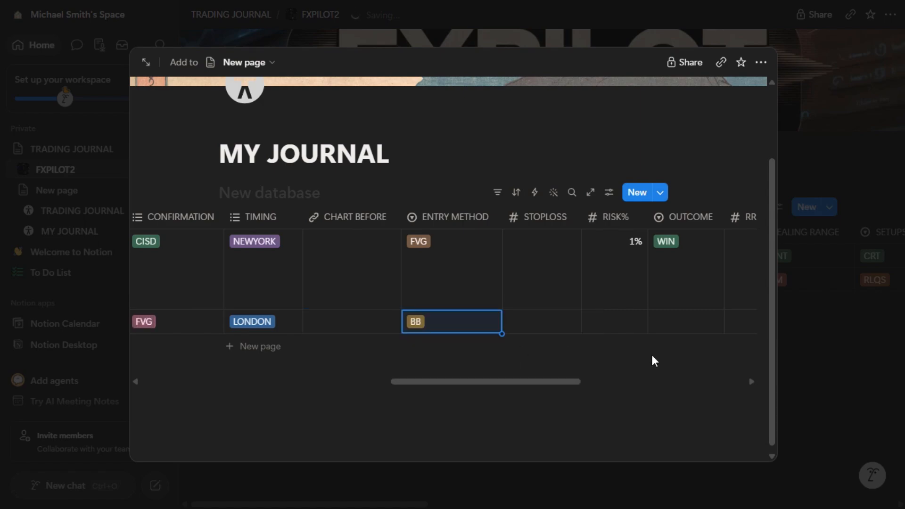
- Enter a stoploss of 5 and a risk of 1% for journal entry 2
left_click(552, 329)
key("Escape")
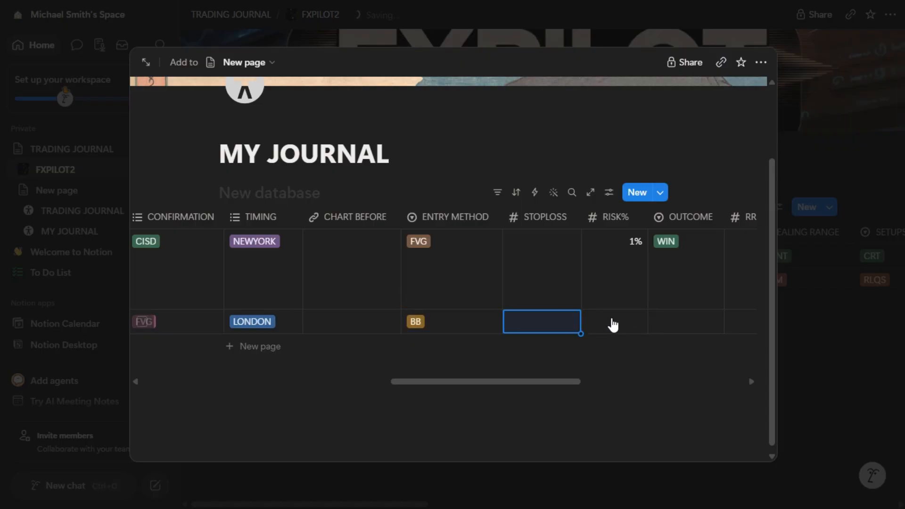
left_click(575, 325)
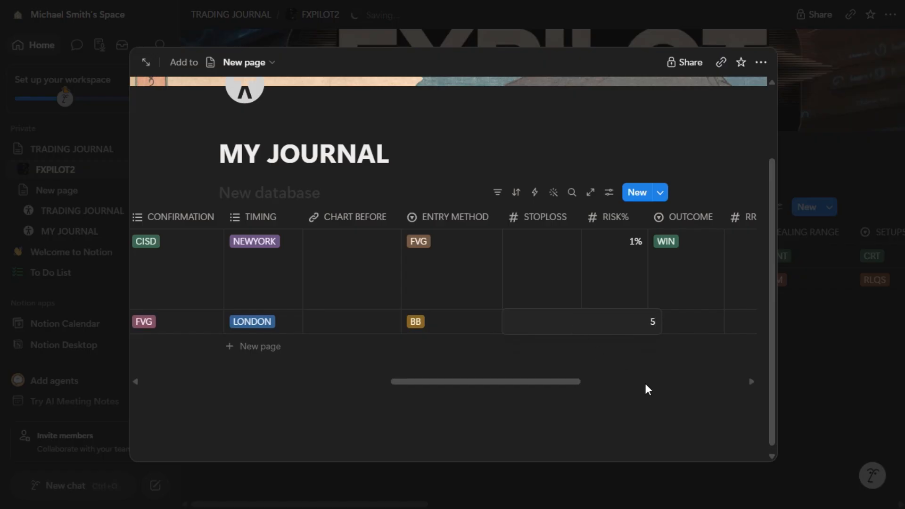
key("Escape")
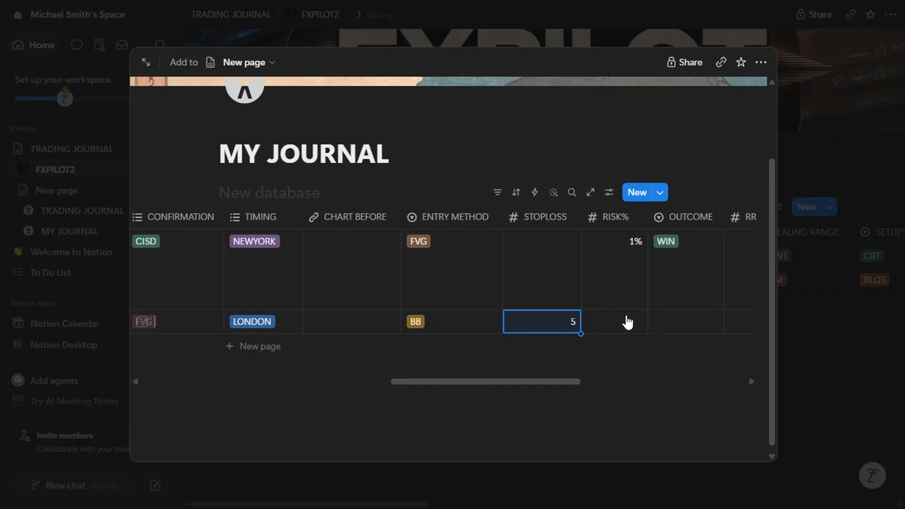
left_click(627, 322)
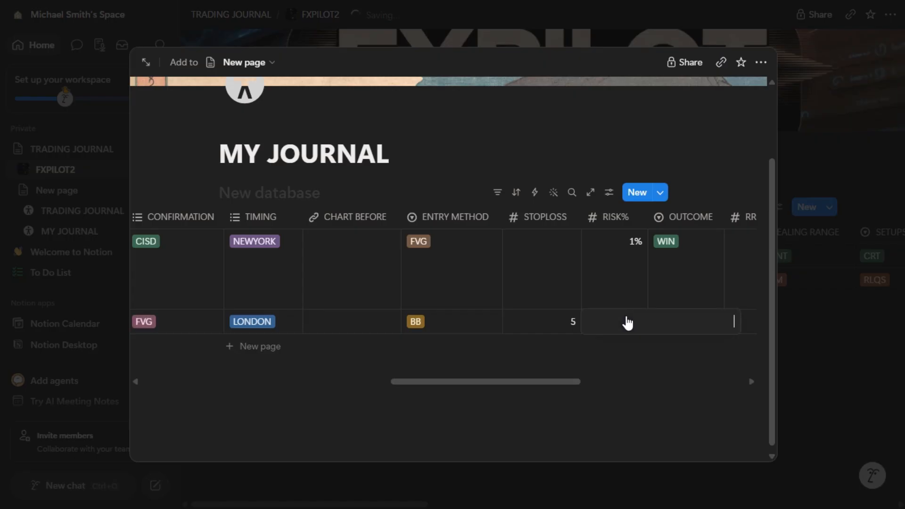
key("Escape")
- Set the outcome of journal entry 2 to WIN and its RR to 10
scroll(600, 390, "right", 6)
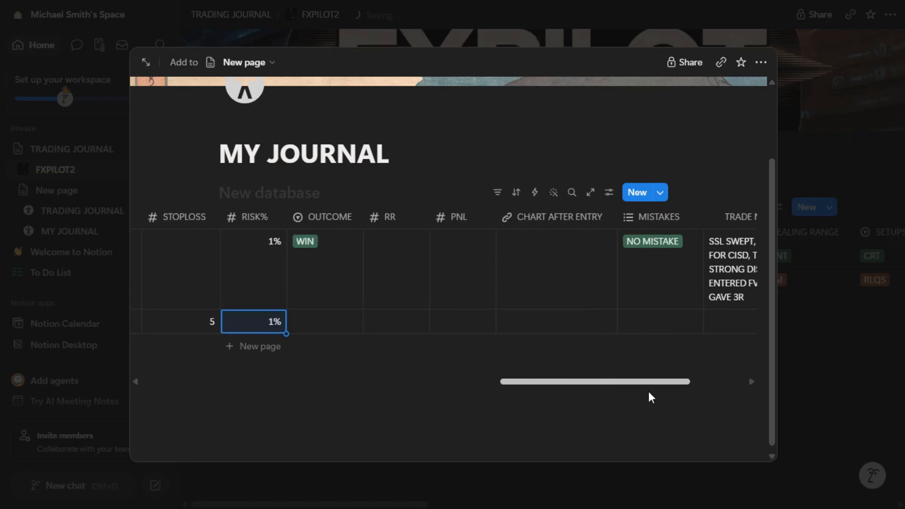
scroll(648, 396, "left", 1)
left_click(376, 329)
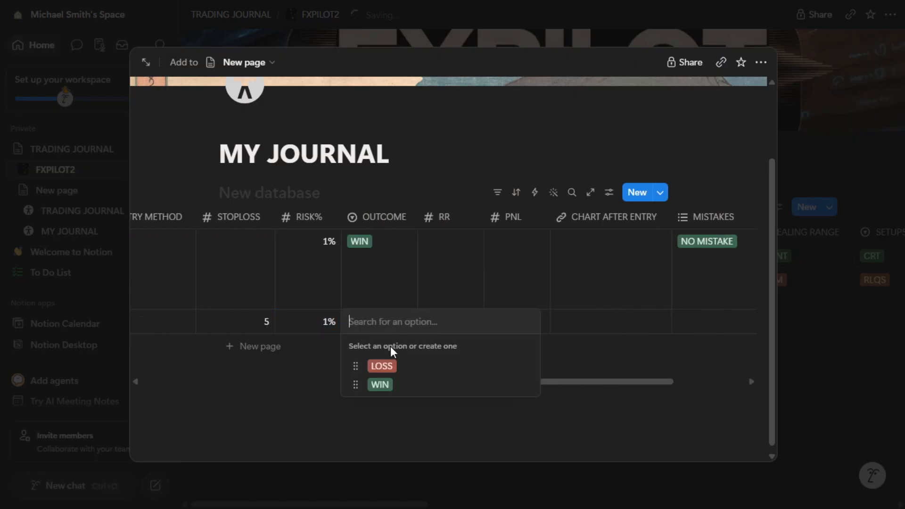
left_click(433, 377)
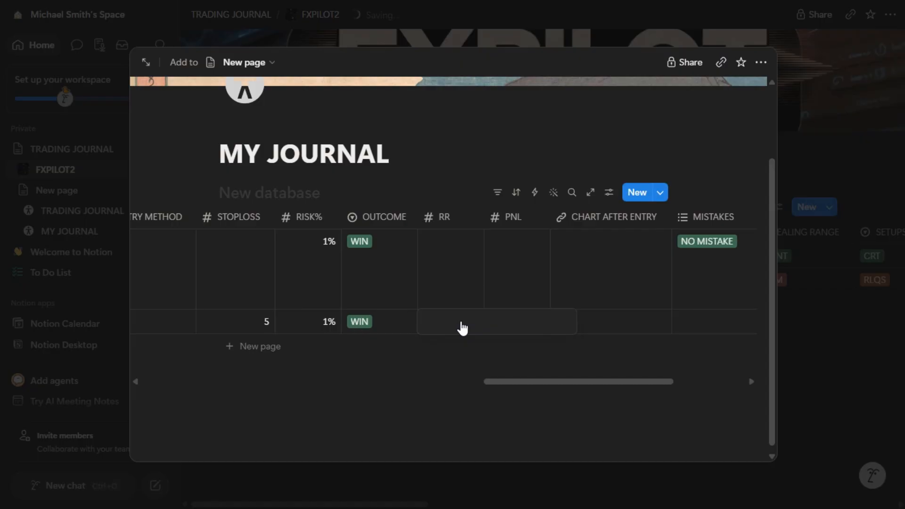
left_click(462, 327)
type("10")
key("Return")
- Enter a PNL of 450 for journal entry 2
scroll(578, 381, "right", 3)
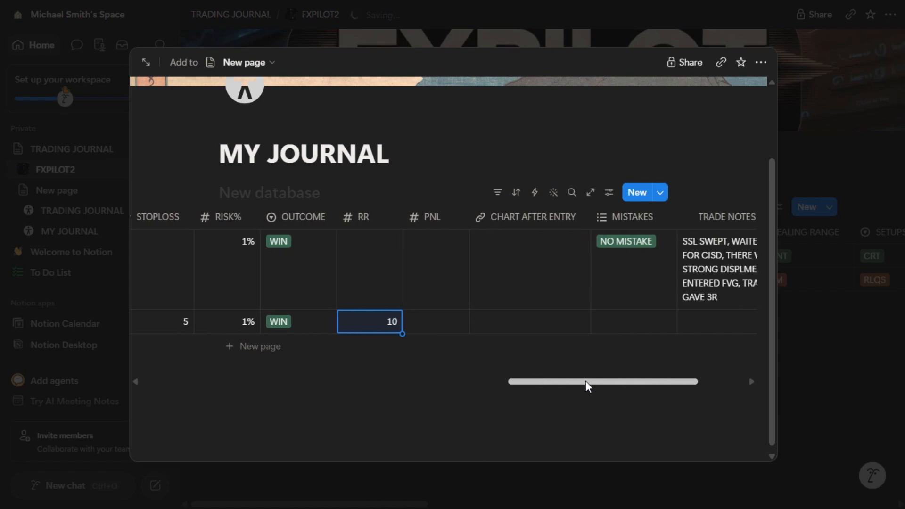
left_click(445, 324)
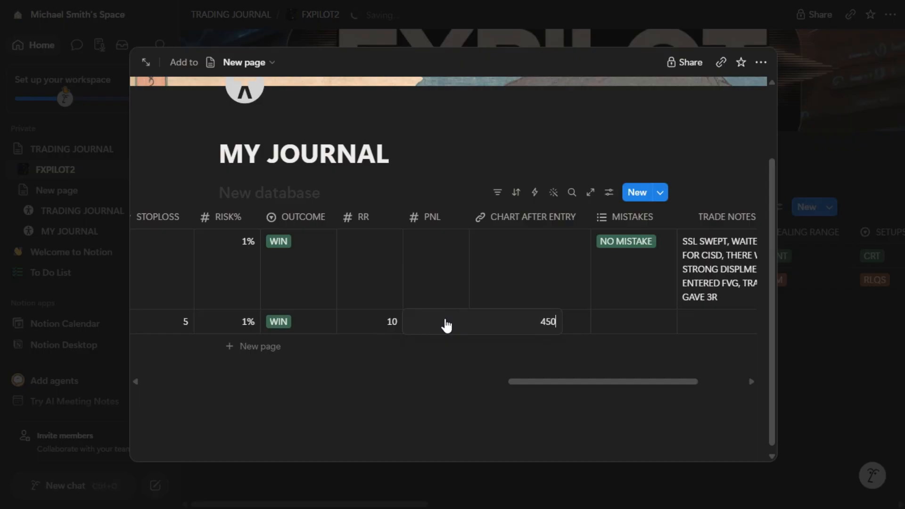
type("450")
key("Return")
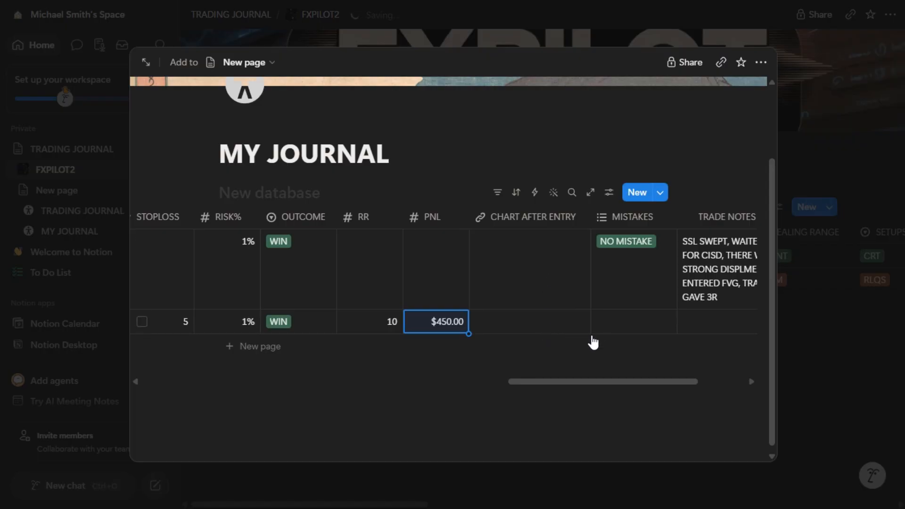
- Tag the mistakes field of journal entry 2 with NO MISTAKE
left_click_drag(593, 383, 627, 385)
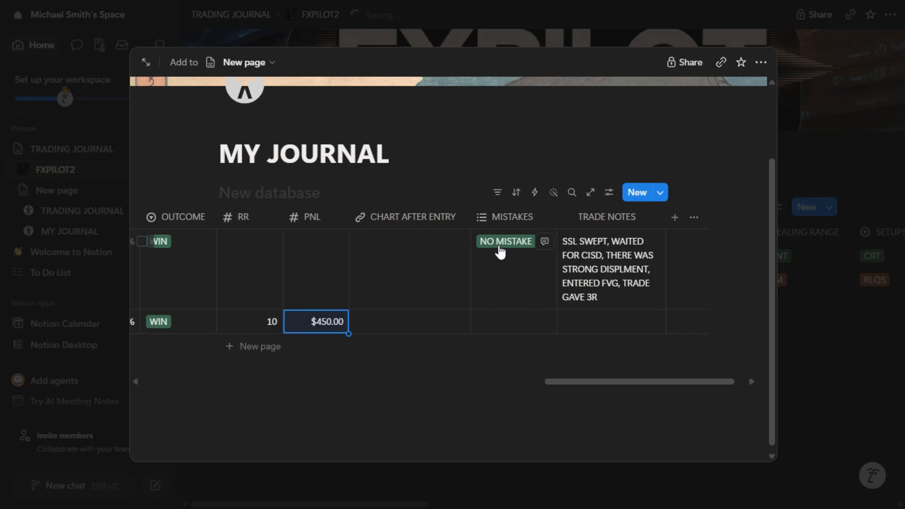
left_click(498, 327)
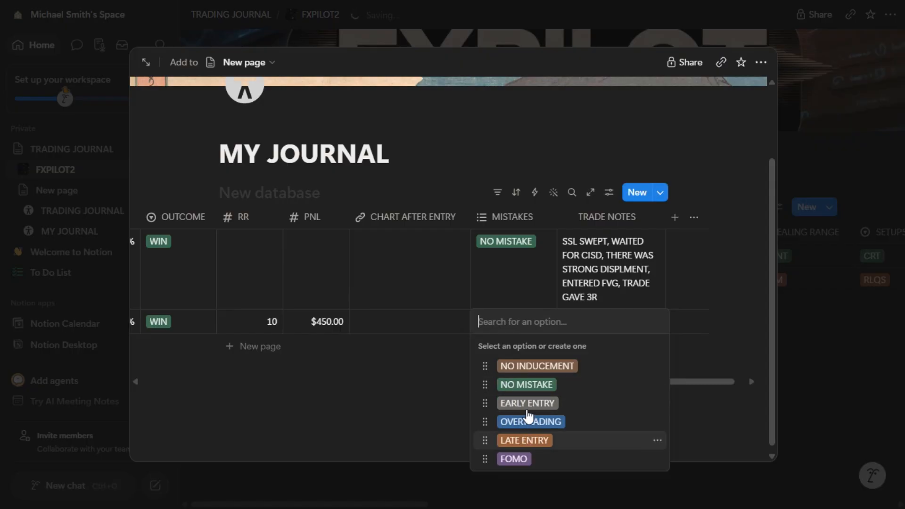
left_click(528, 385)
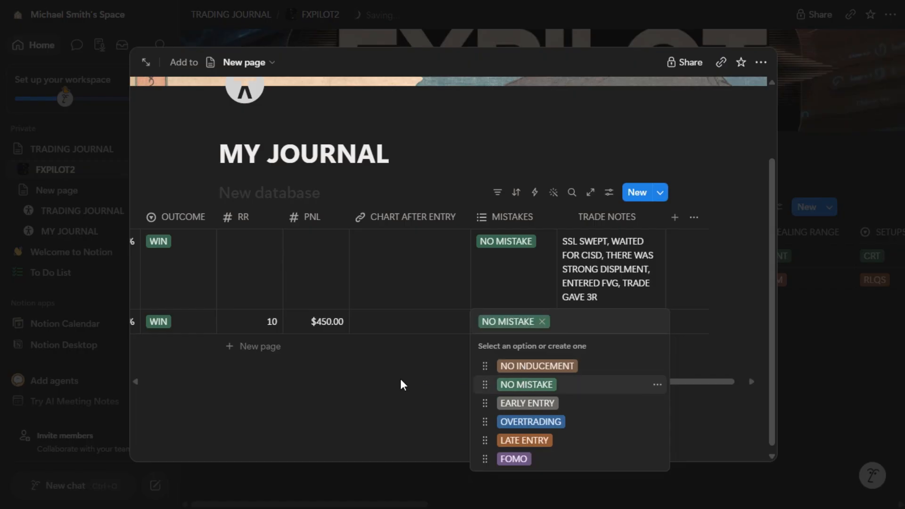
key("Escape")
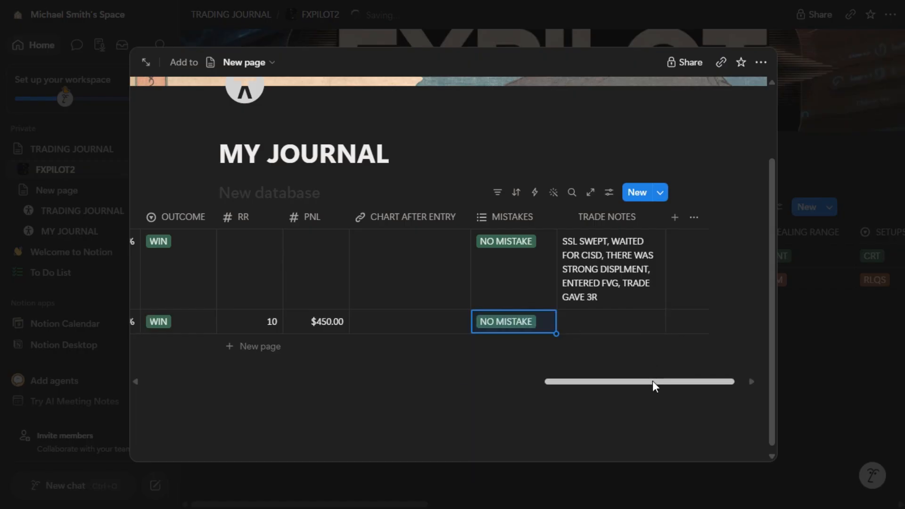
- Add a new row below entry 2 of the journal table with serial number 3
left_click_drag(652, 381, 254, 400)
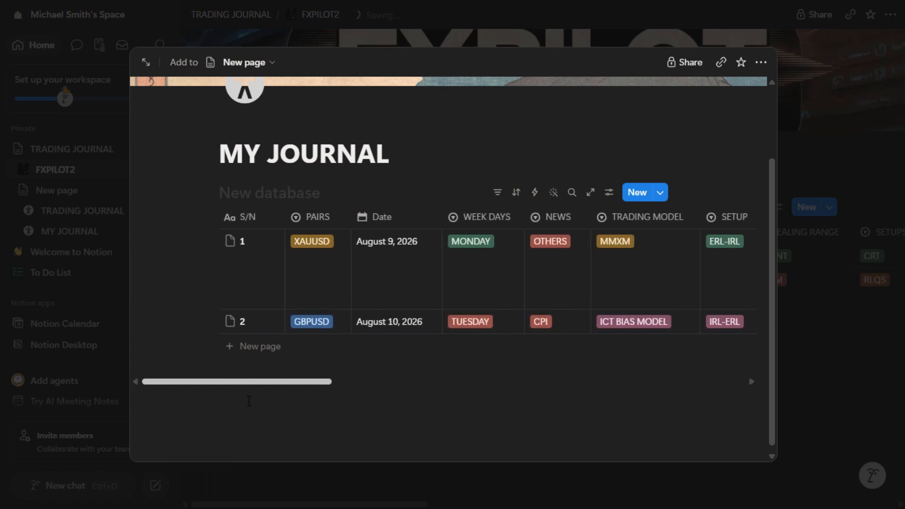
left_click(237, 354)
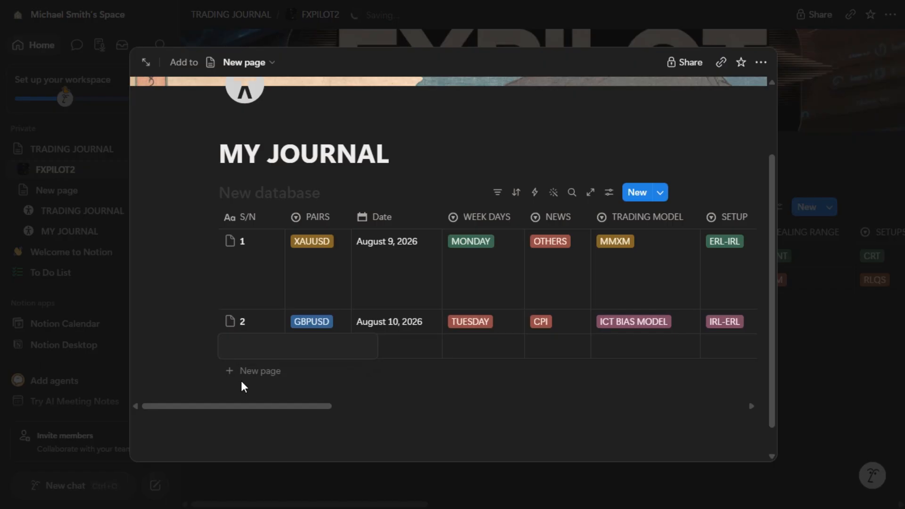
type("3")
key("Return")
- Set the pair of journal entry 3 to EURUSD and its date to August 11, 2026
left_click(323, 353)
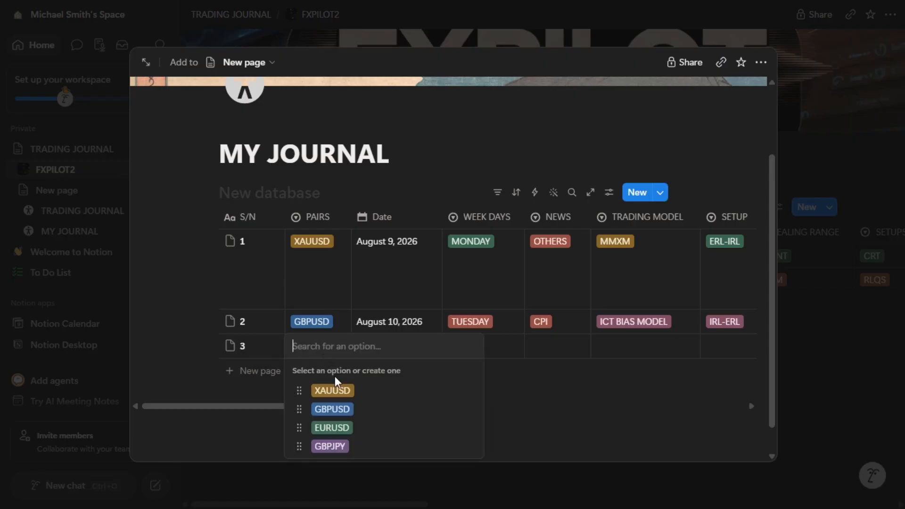
left_click(339, 428)
left_click(404, 354)
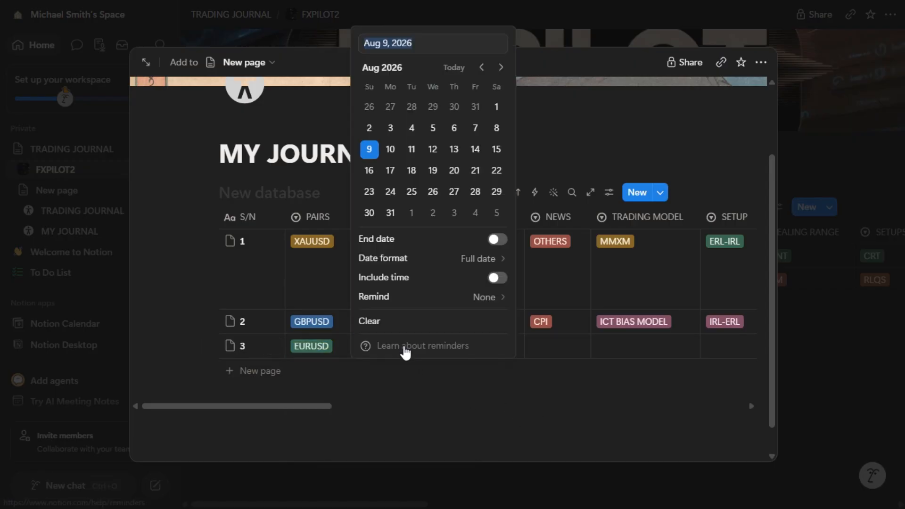
left_click(411, 150)
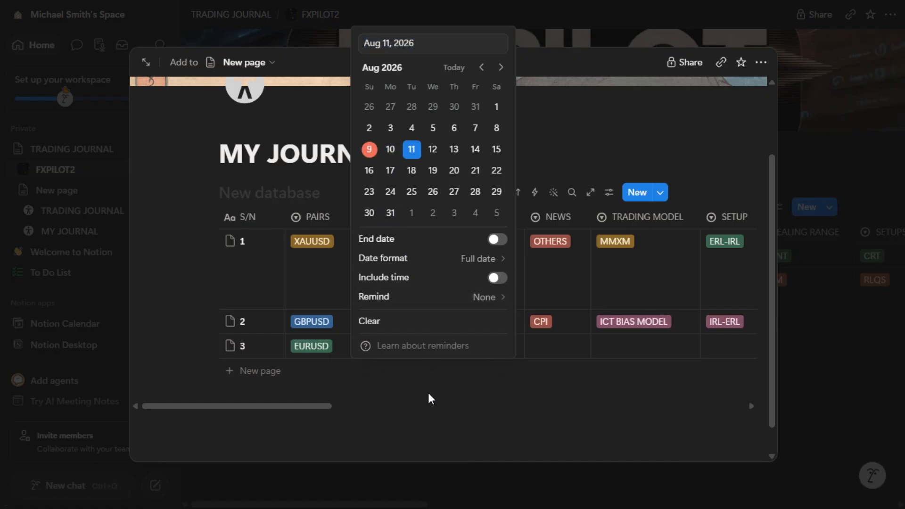
left_click(428, 392)
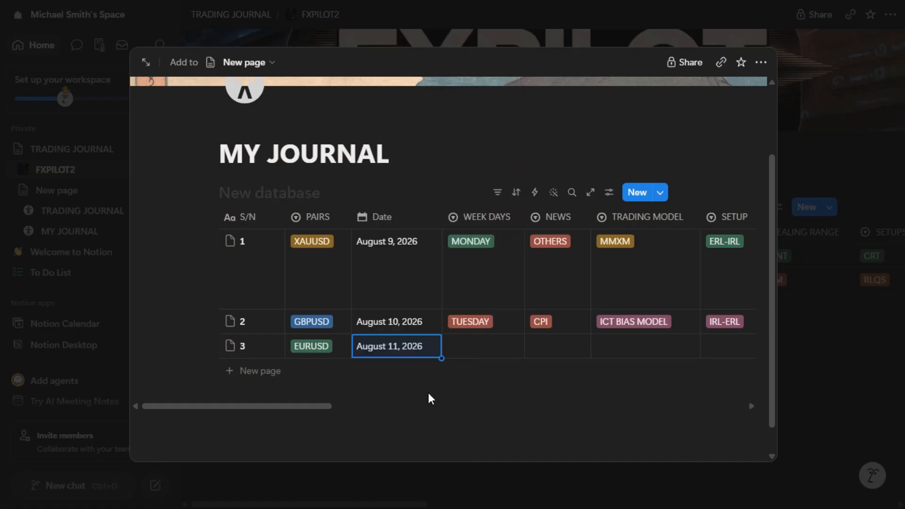
- Set the week day of journal entry 3 to WEDNESDAY and its news to OTHERS
left_click(496, 351)
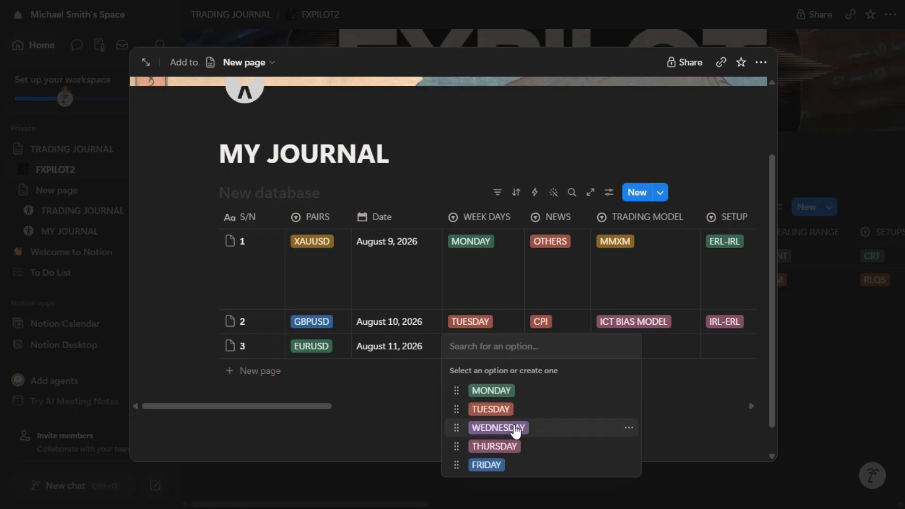
left_click(516, 429)
left_click(556, 354)
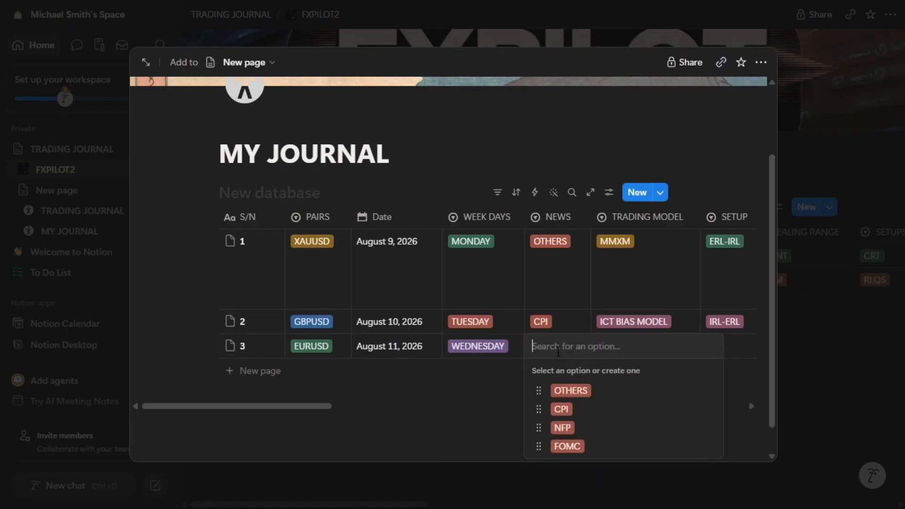
left_click(569, 396)
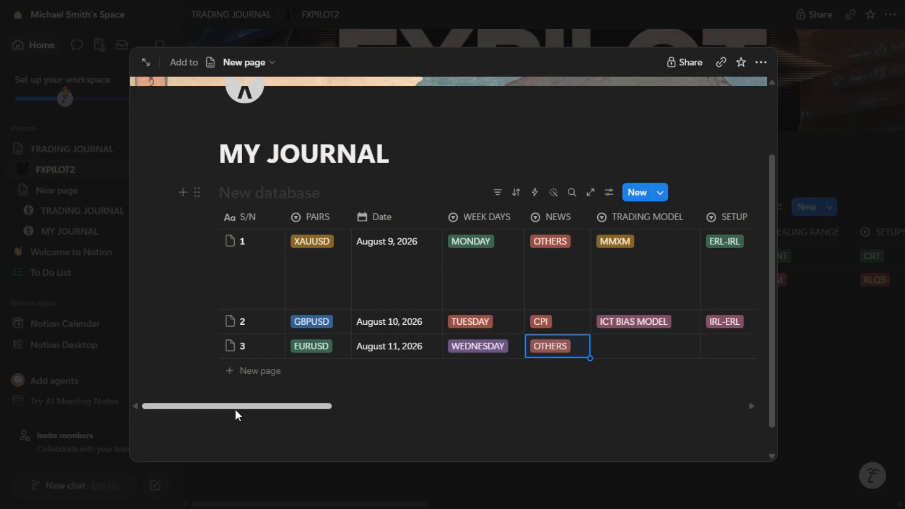
- Set the trading model of journal entry 3 to MMXM and its setup to PO3
left_click_drag(236, 409, 330, 413)
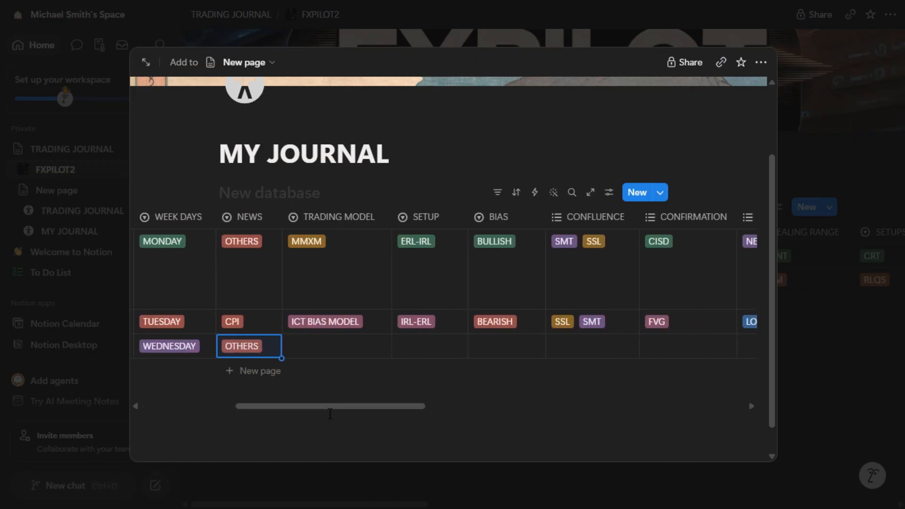
left_click(332, 351)
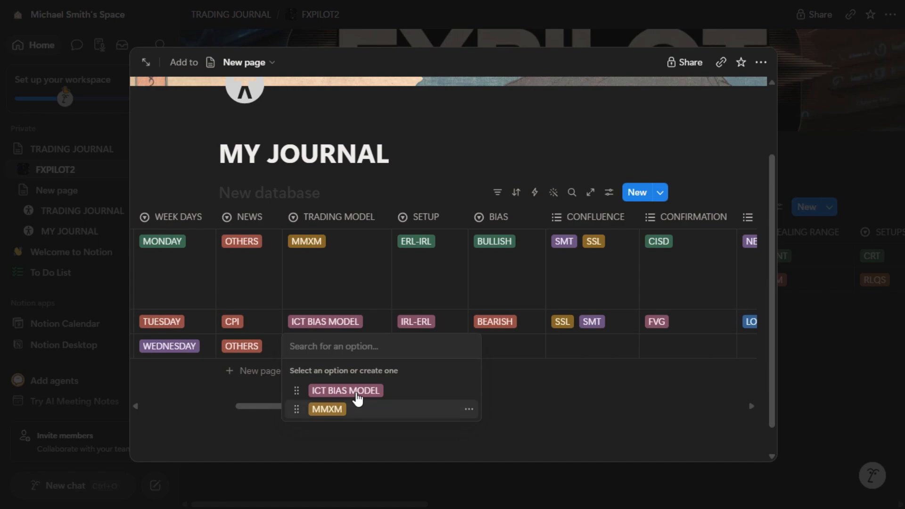
left_click(344, 410)
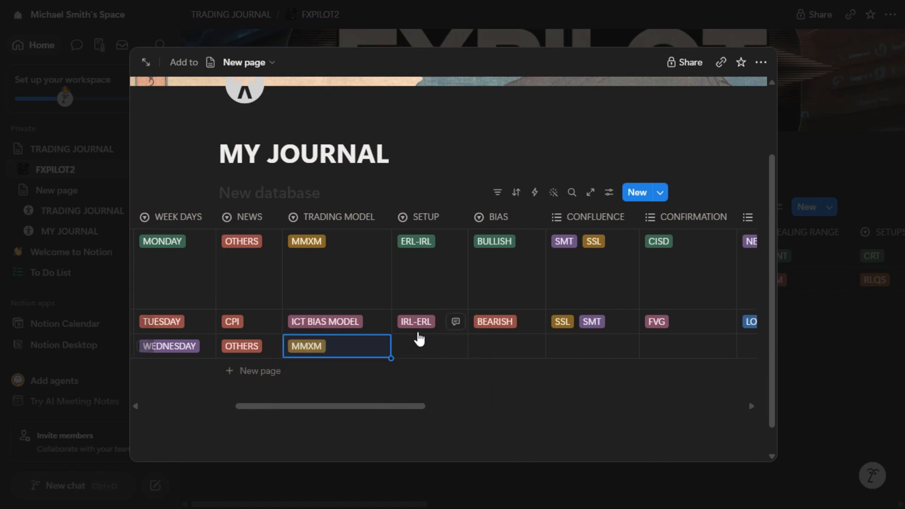
left_click(425, 351)
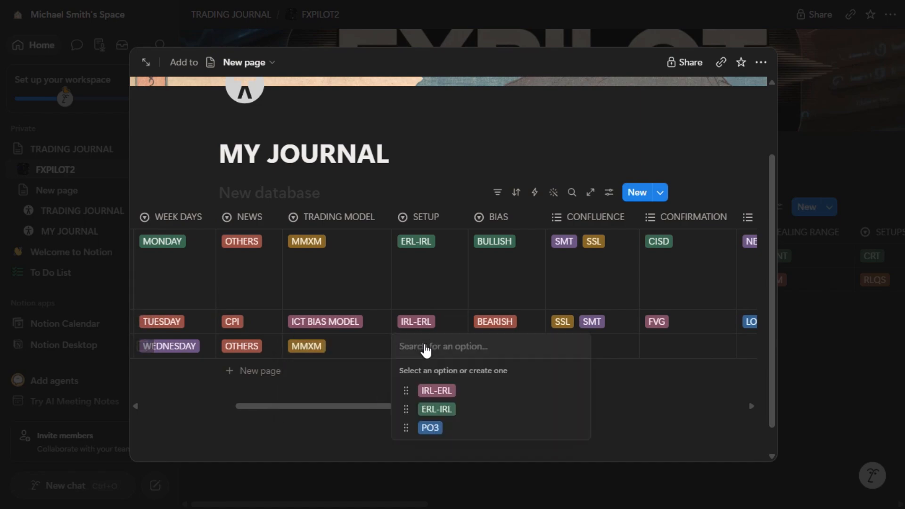
left_click(429, 428)
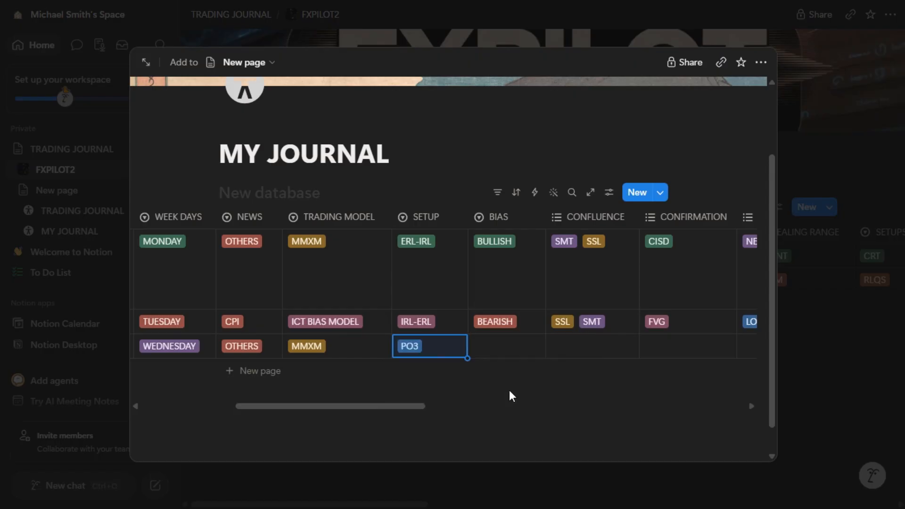
- Set the bias of journal entry 3 to BULLISH and tag its confluence with SMT
left_click(507, 349)
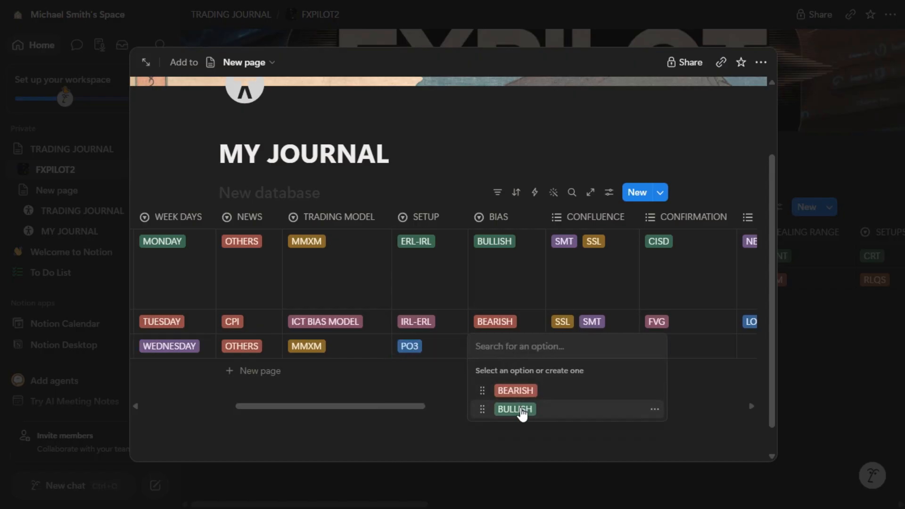
left_click(521, 412)
left_click(588, 351)
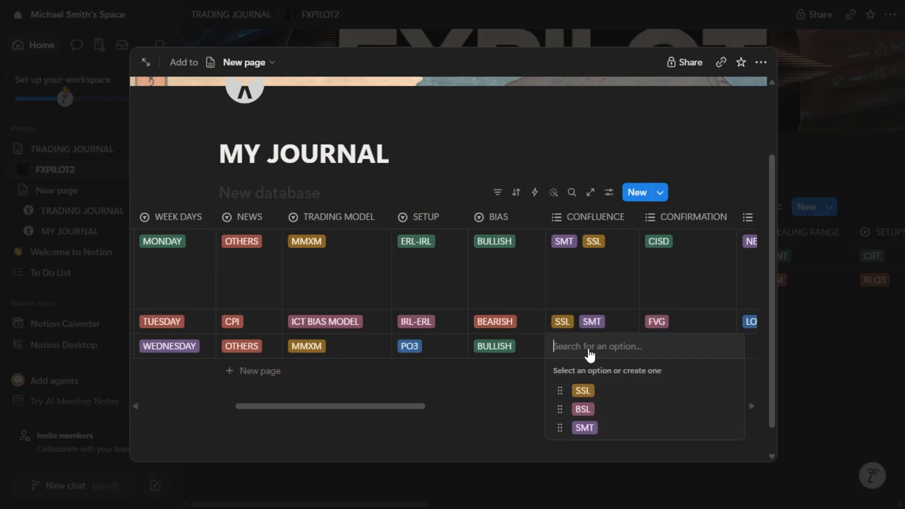
left_click(585, 428)
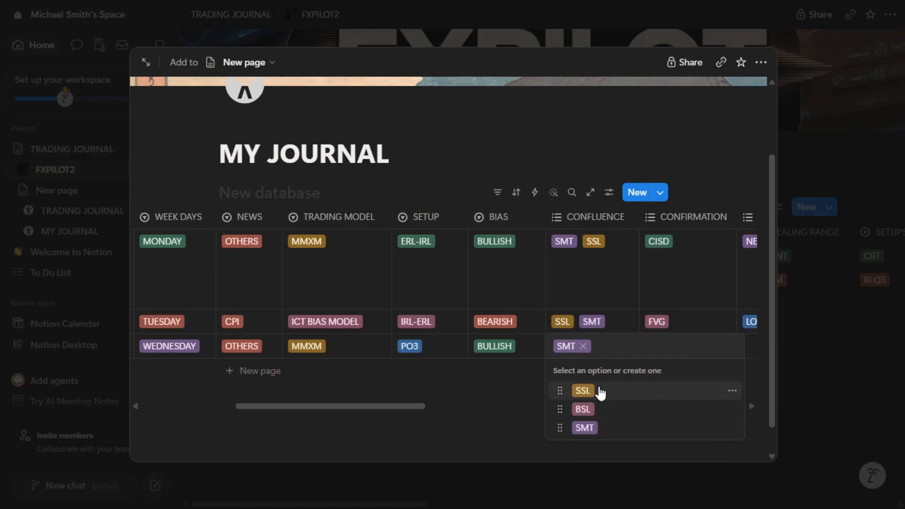
left_click(455, 392)
- Tag the confirmation of journal entry 3 with BB and its timing with NEWYORK
left_click_drag(418, 407, 503, 413)
left_click(410, 349)
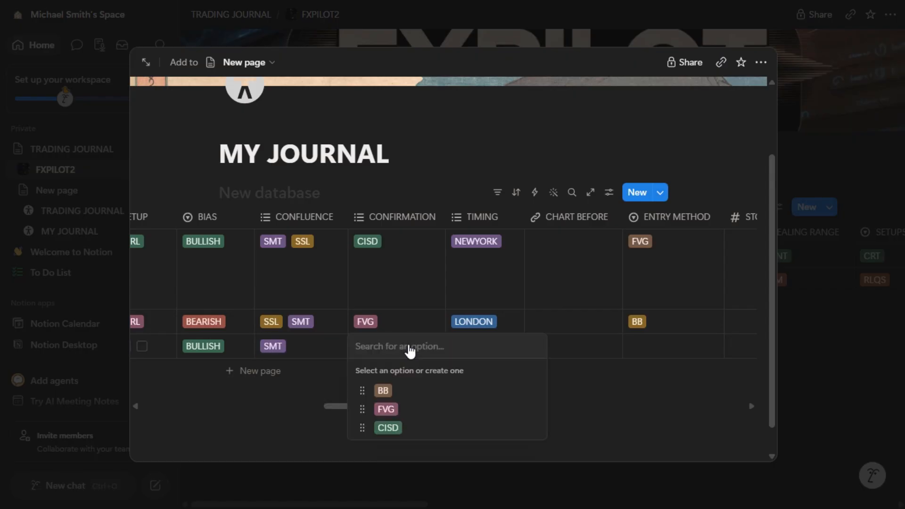
left_click(405, 391)
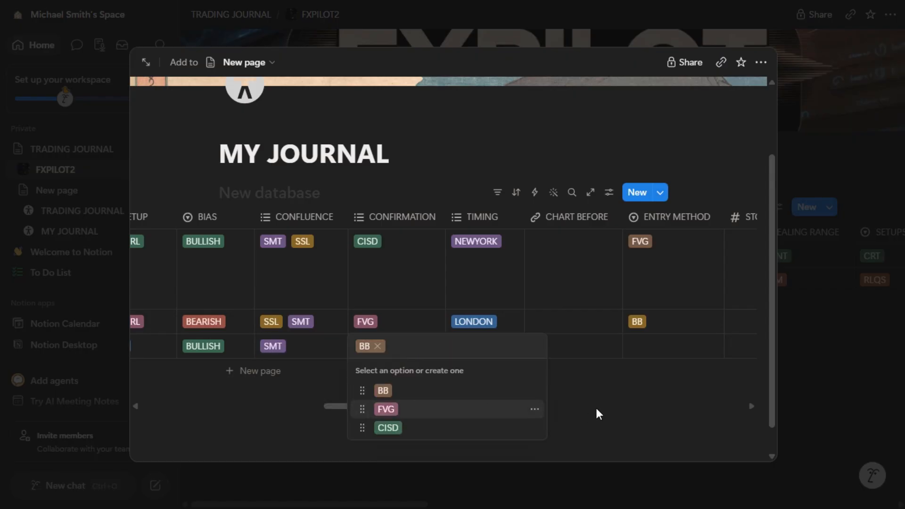
key("Escape")
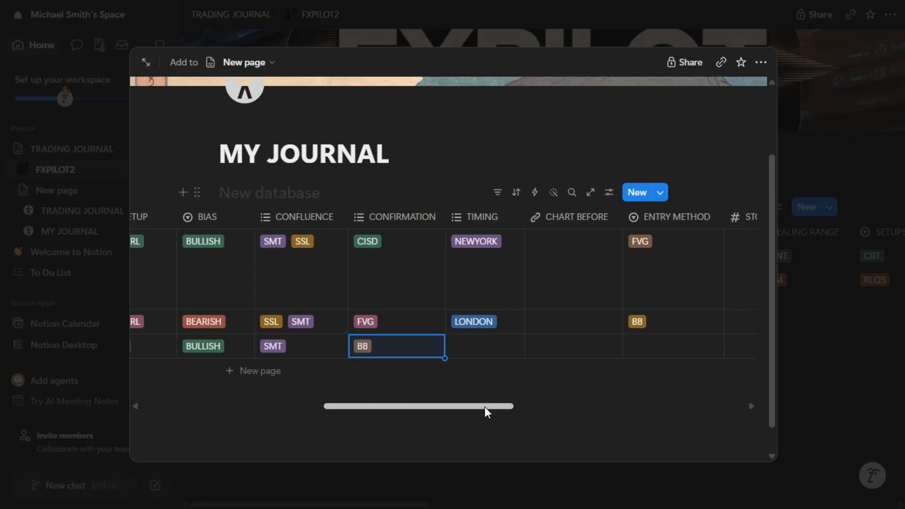
left_click_drag(484, 406, 527, 411)
left_click(352, 354)
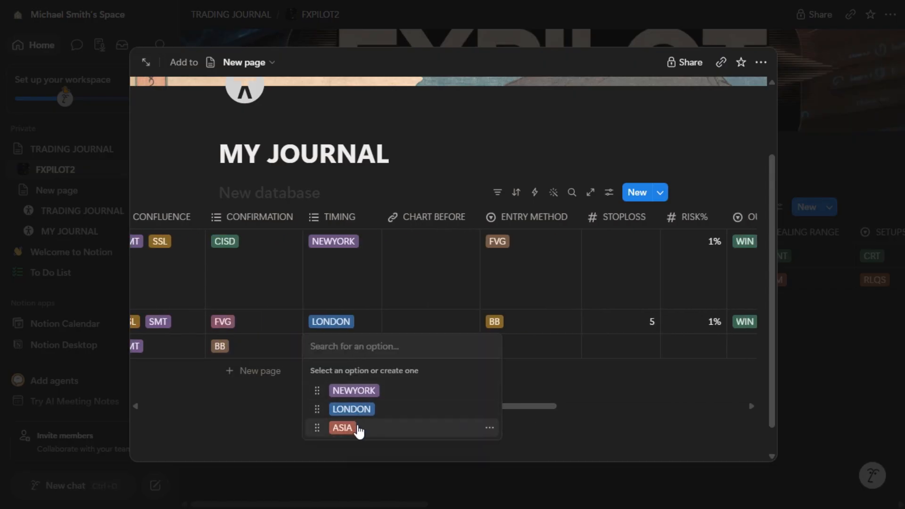
left_click(361, 395)
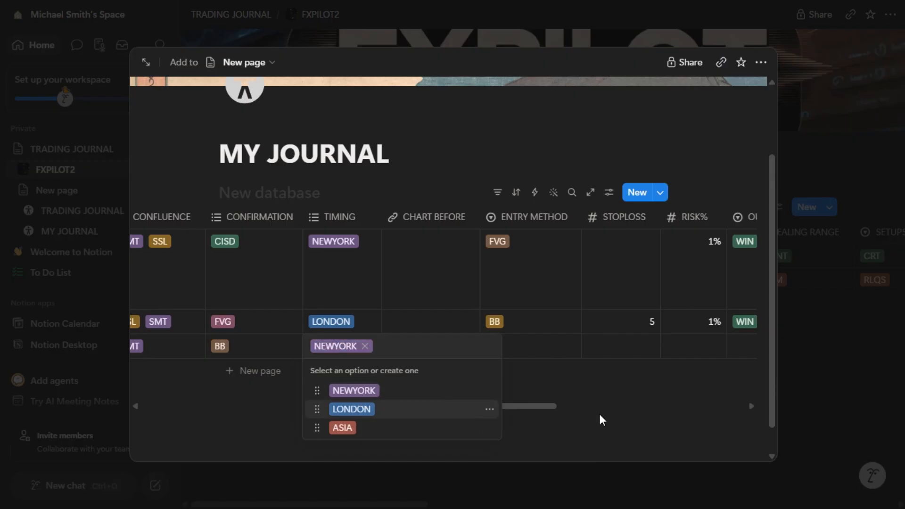
key("Escape")
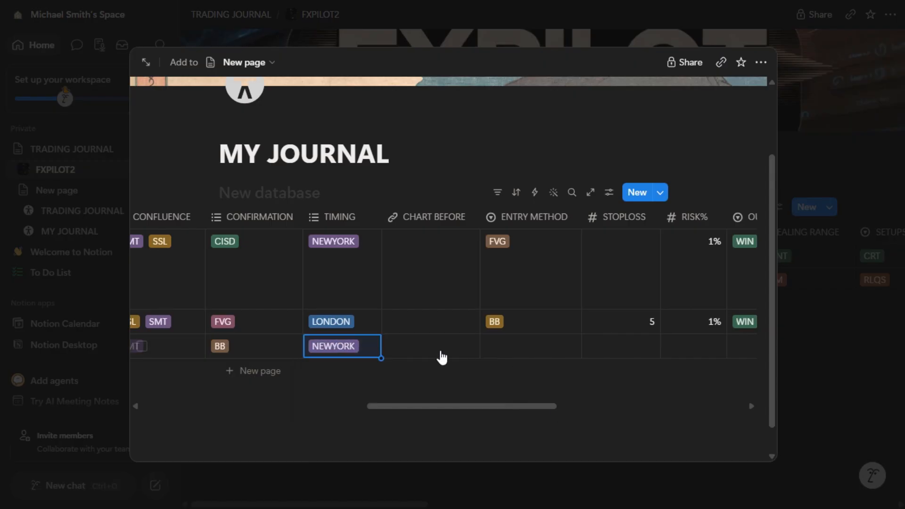
- Set the entry method of journal entry 3 to IFVG and its stoploss to 3
left_click(532, 351)
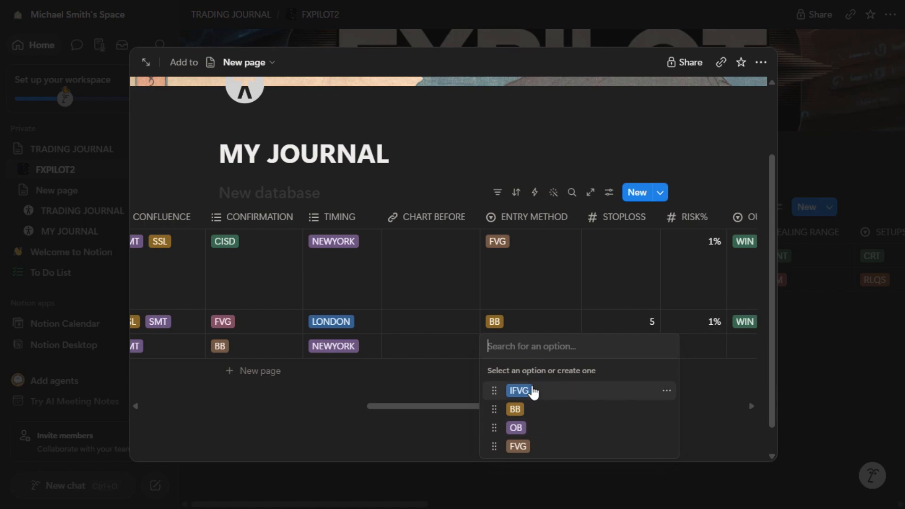
left_click(518, 390)
left_click(635, 349)
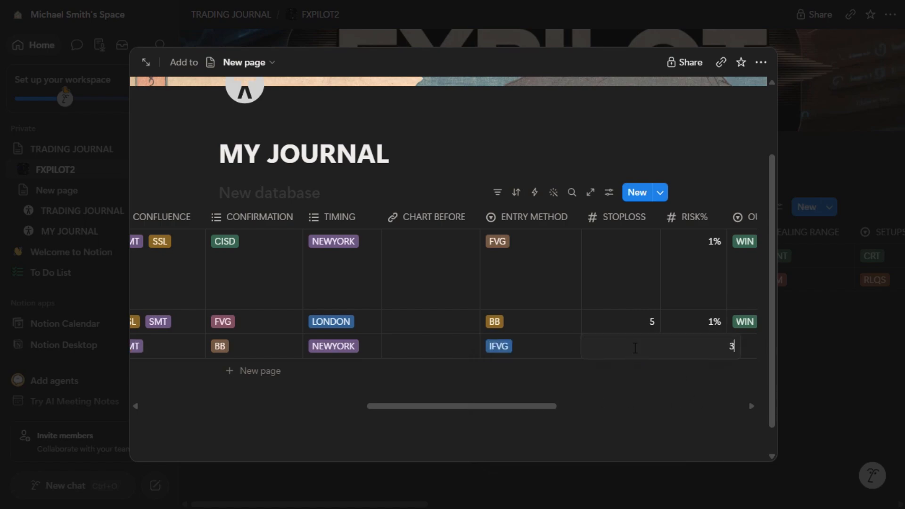
key("Return")
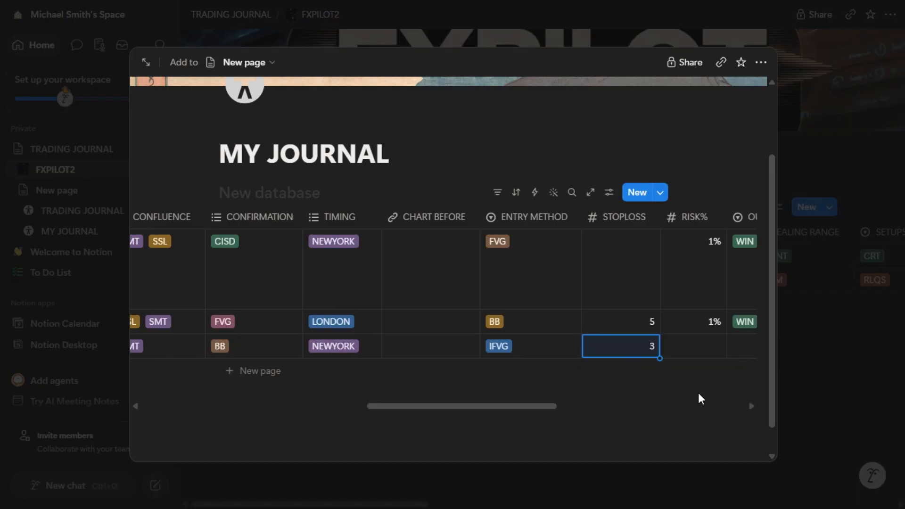
- Set the risk of journal entry 3 to 1% and its outcome to WIN
left_click(709, 354)
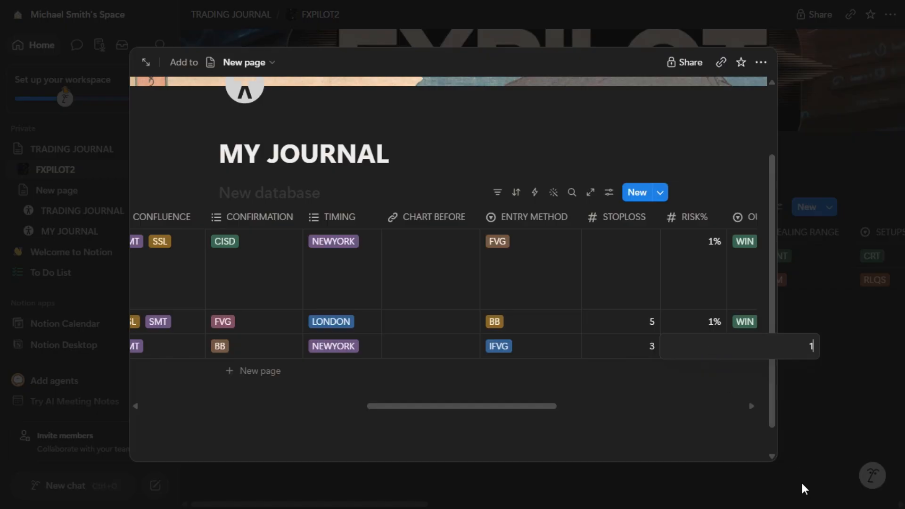
type("1")
key("Return")
left_click_drag(517, 405, 606, 409)
left_click(487, 351)
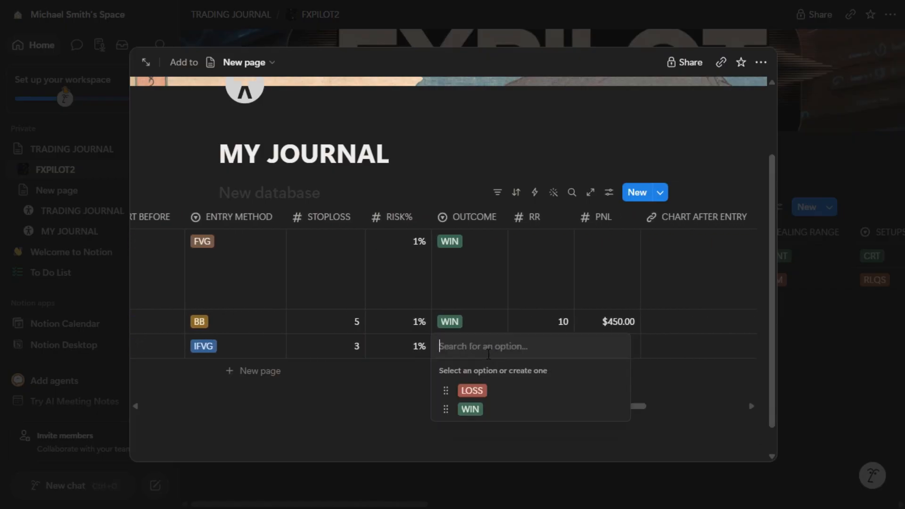
left_click(492, 411)
- Enter an RR of 5 and a PNL of 650 for journal entry 3
left_click(565, 349)
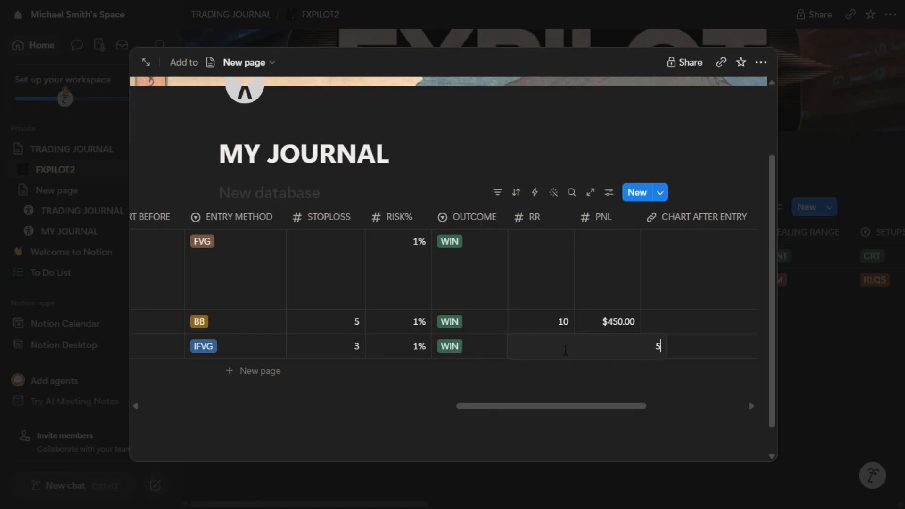
type("5")
key("Return")
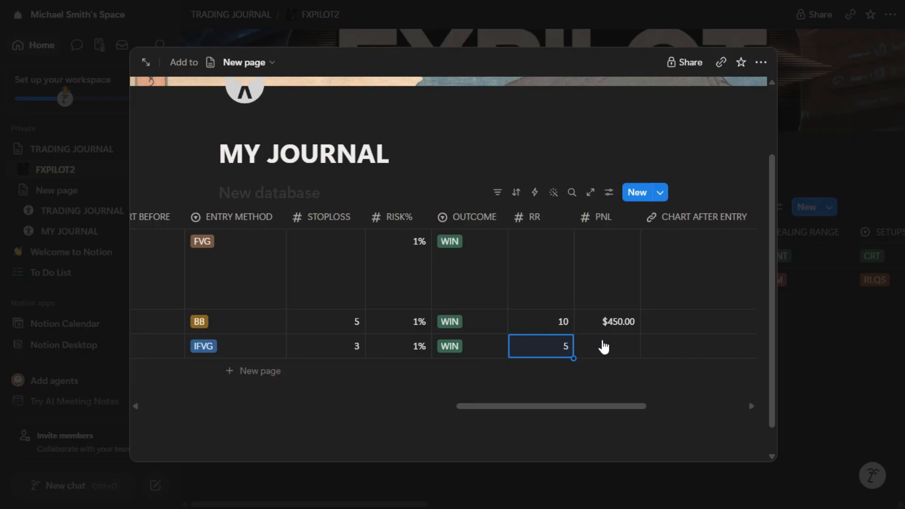
left_click(619, 350)
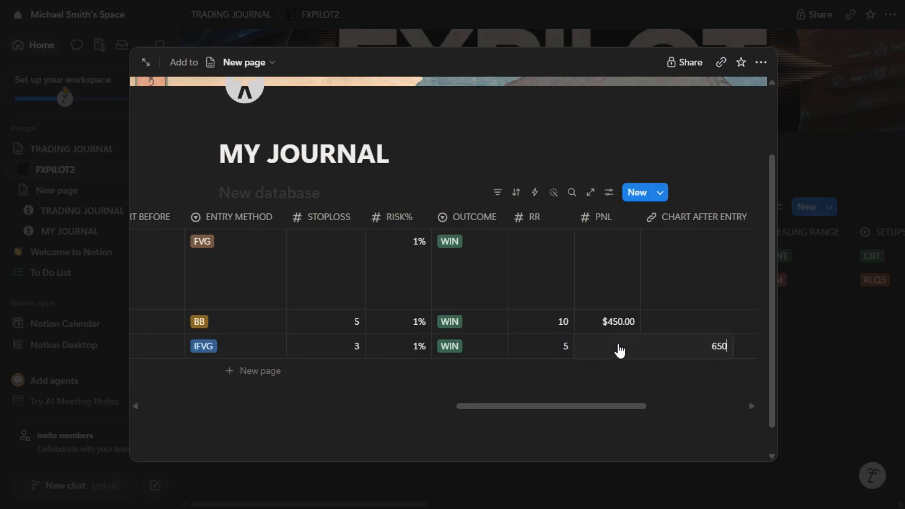
type("650")
key("Return")
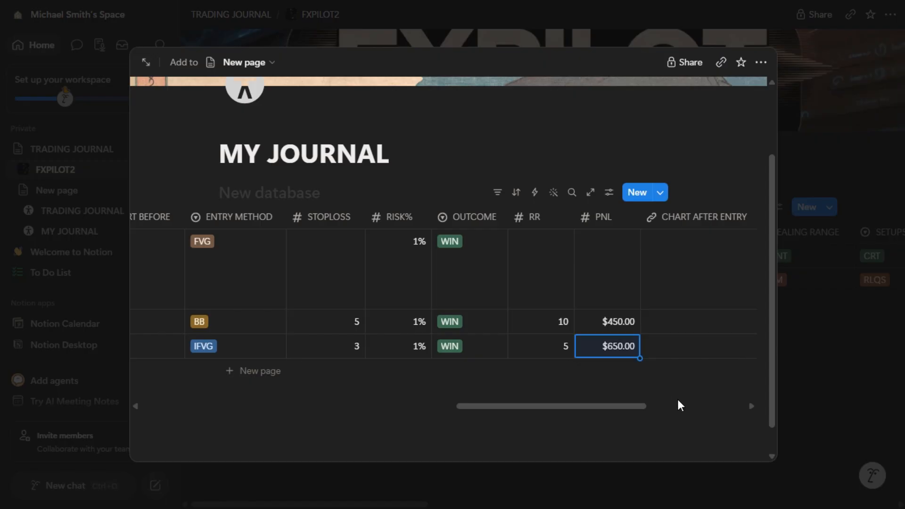
- Tag the mistakes field of journal entry 3 with NO MISTAKE
left_click_drag(636, 406, 712, 417)
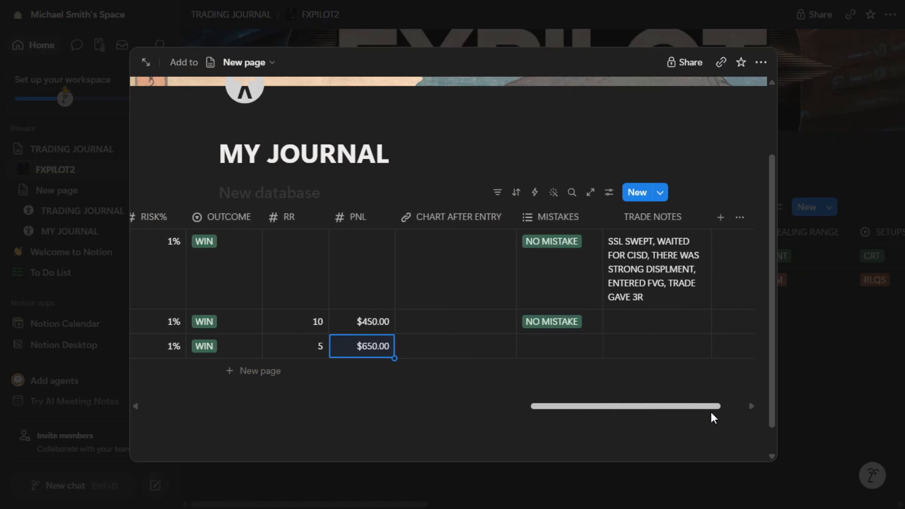
left_click(570, 350)
left_click(596, 408)
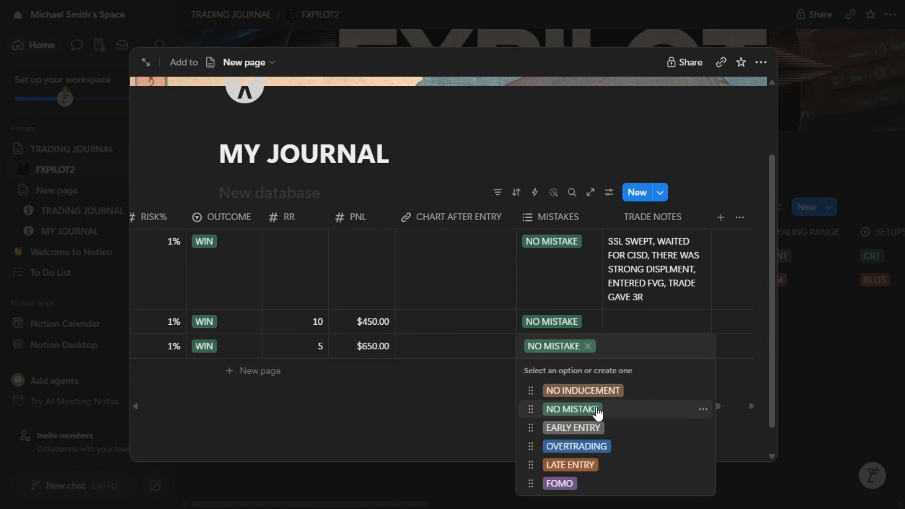
left_click(476, 391)
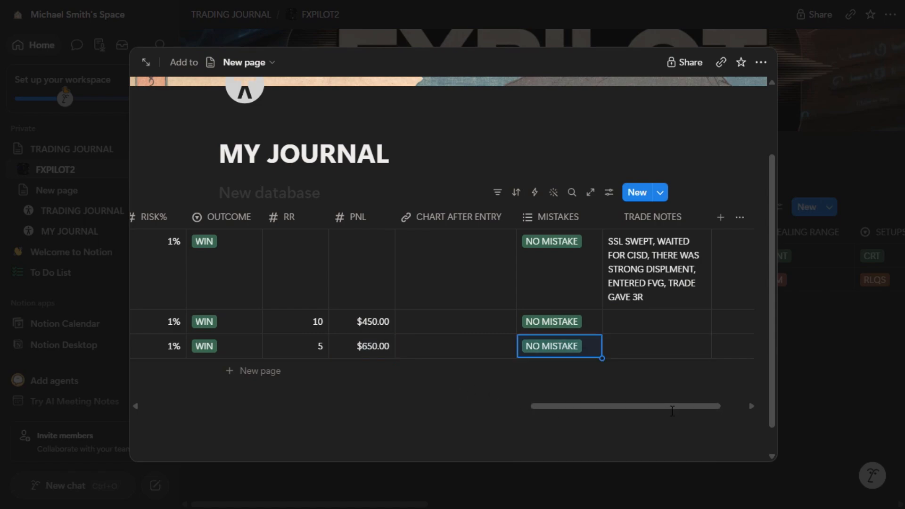
- Add a new row below entry 3 of the journal table with serial number 4
left_click_drag(672, 409, 276, 433)
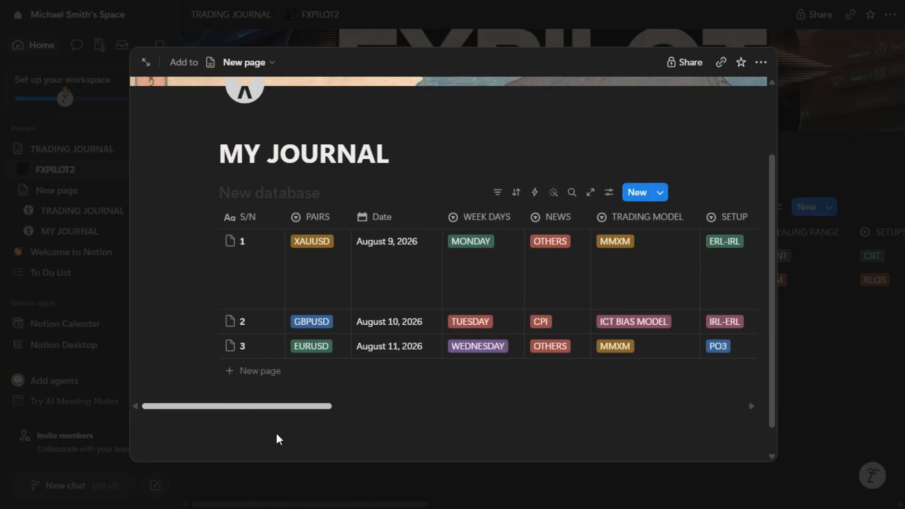
left_click(229, 375)
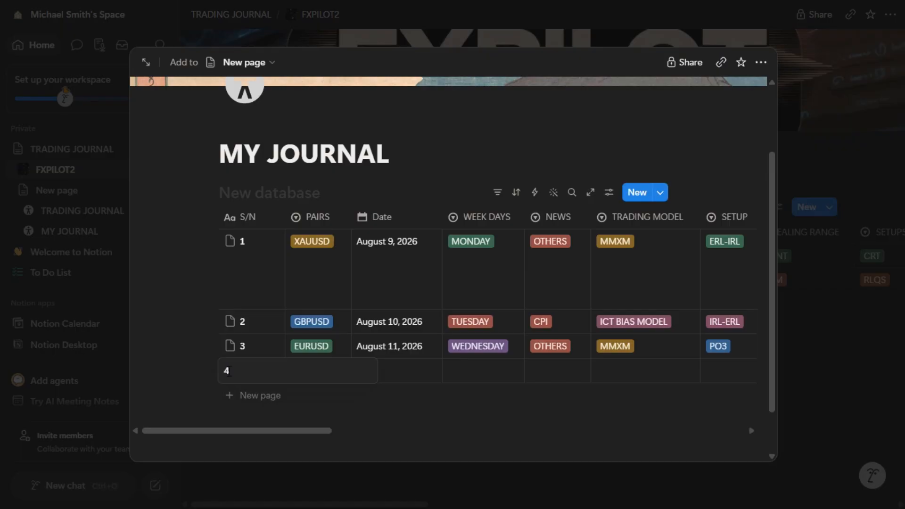
key("Escape")
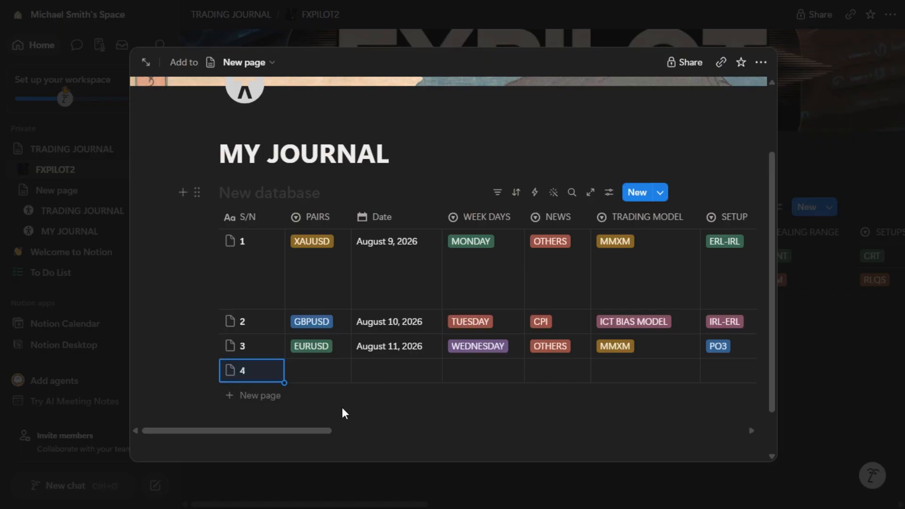
- Set the pair of journal entry 4 to GBPJPY and its date to August 12, 2026
left_click(331, 372)
left_click(344, 471)
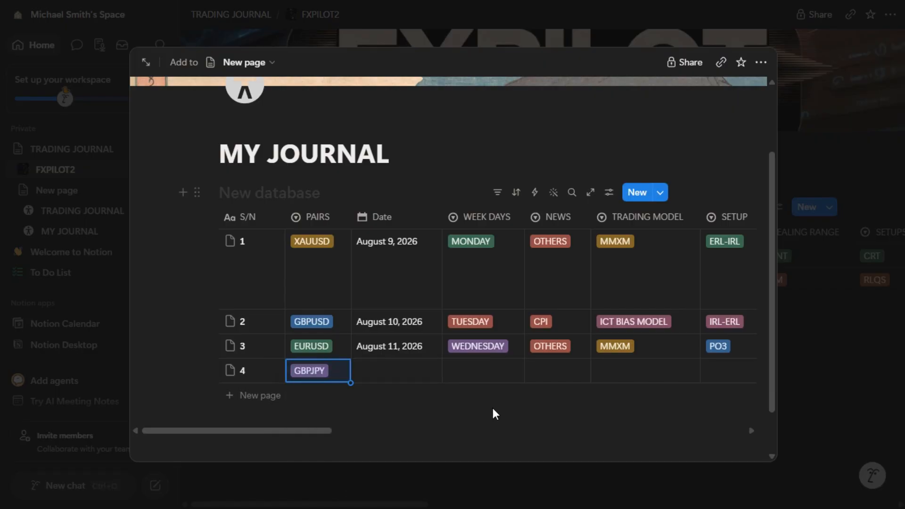
left_click(407, 370)
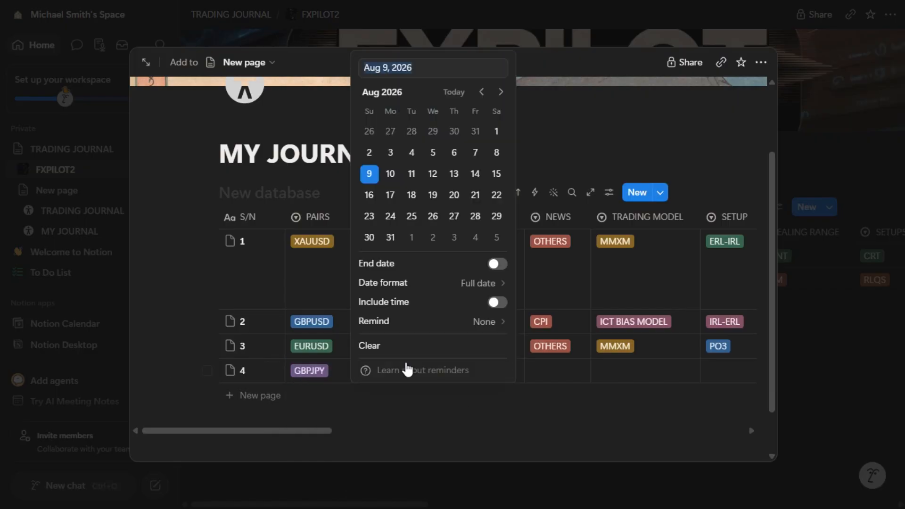
left_click(431, 174)
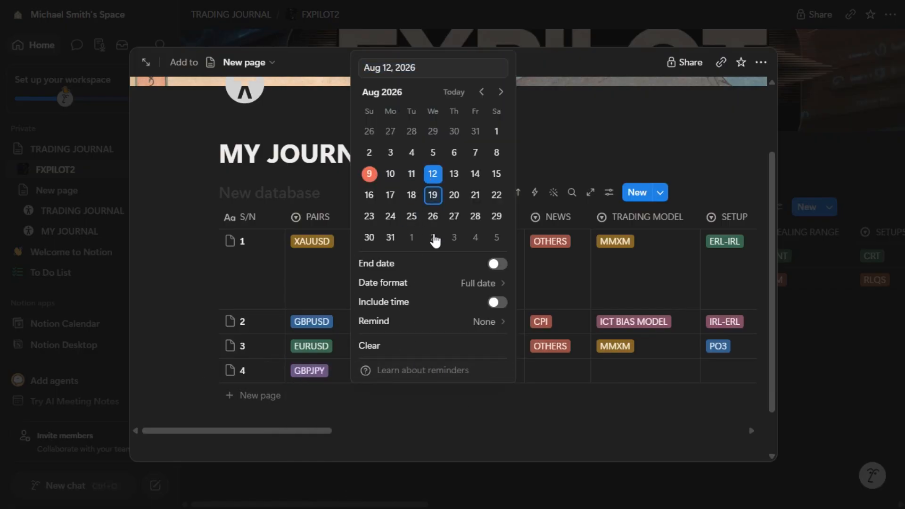
- Set the week day of journal entry 4 to THURSDAY and its news to FOMC
left_click(443, 405)
left_click(488, 372)
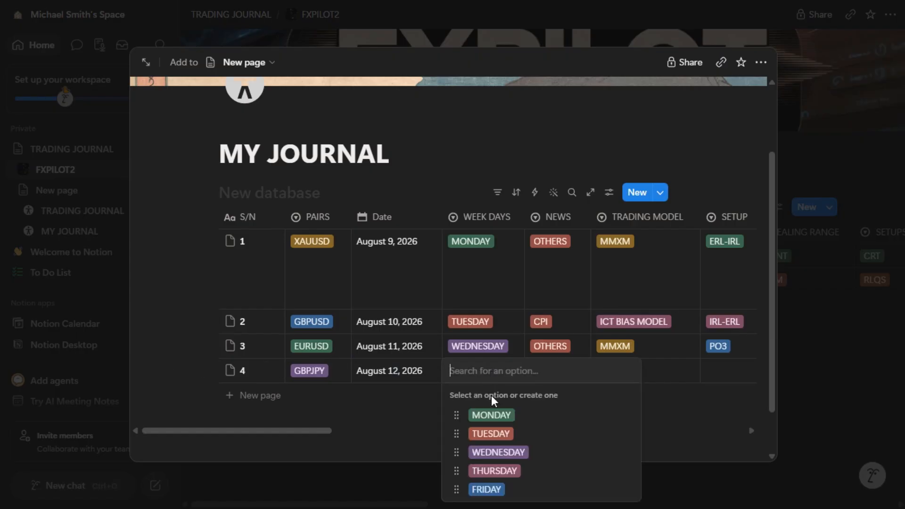
left_click(514, 470)
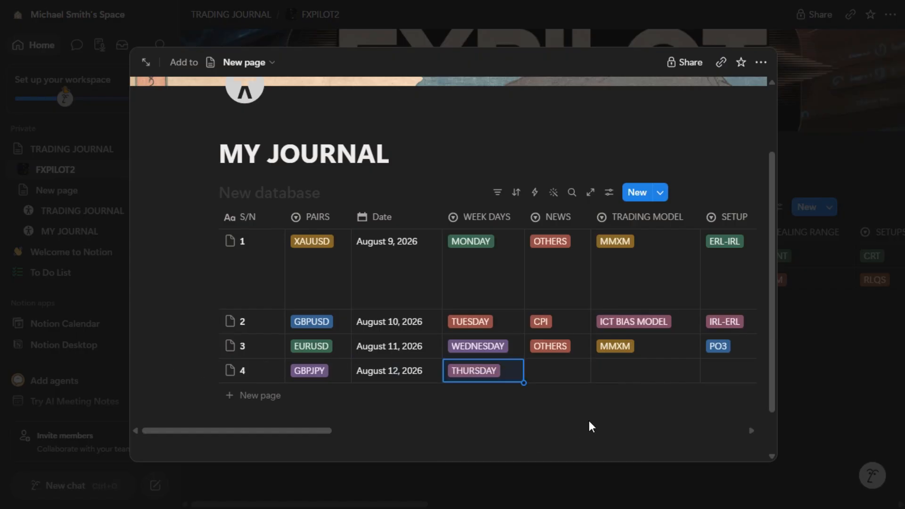
left_click(579, 375)
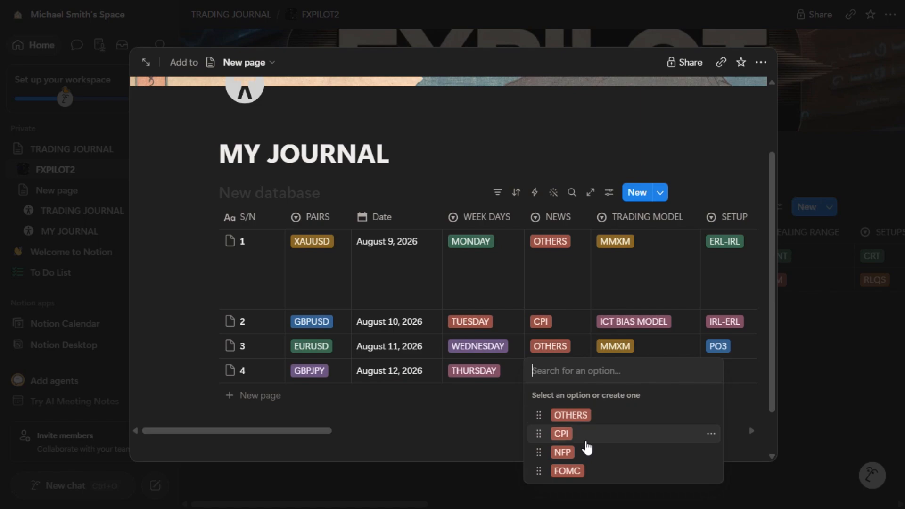
left_click(591, 472)
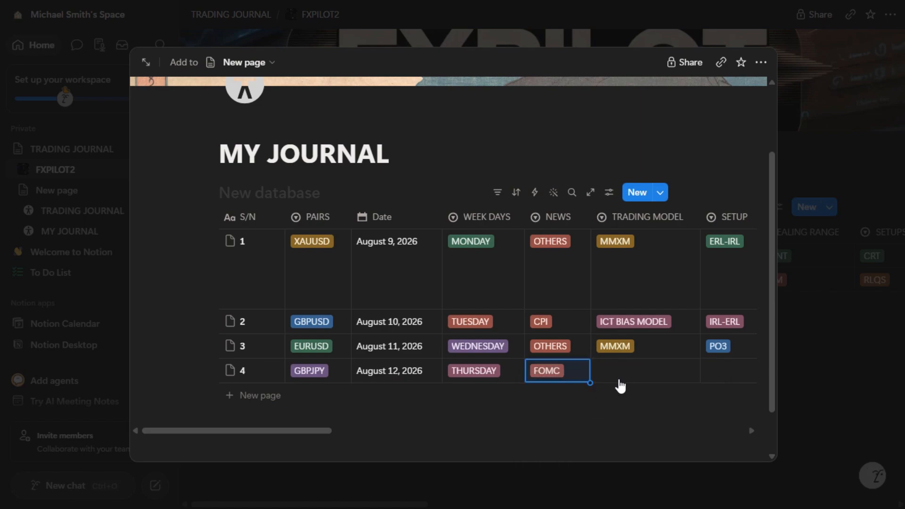
- Set the trading model of journal entry 4 to MMXM and its setup to IRL-ERL
left_click(624, 377)
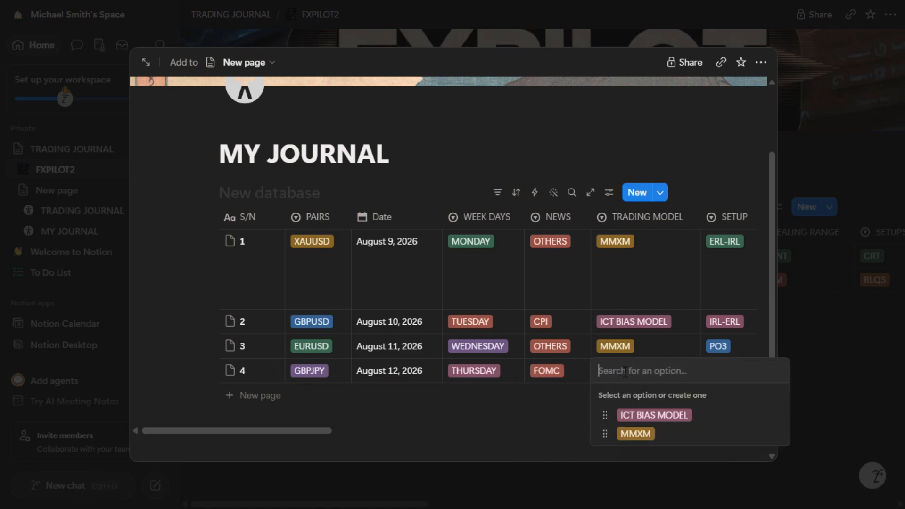
left_click(636, 433)
left_click_drag(315, 430, 460, 439)
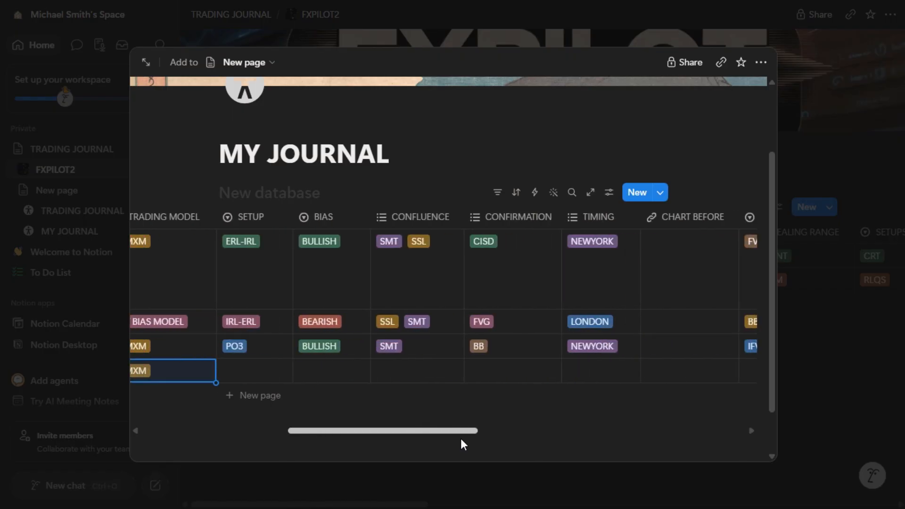
left_click(264, 375)
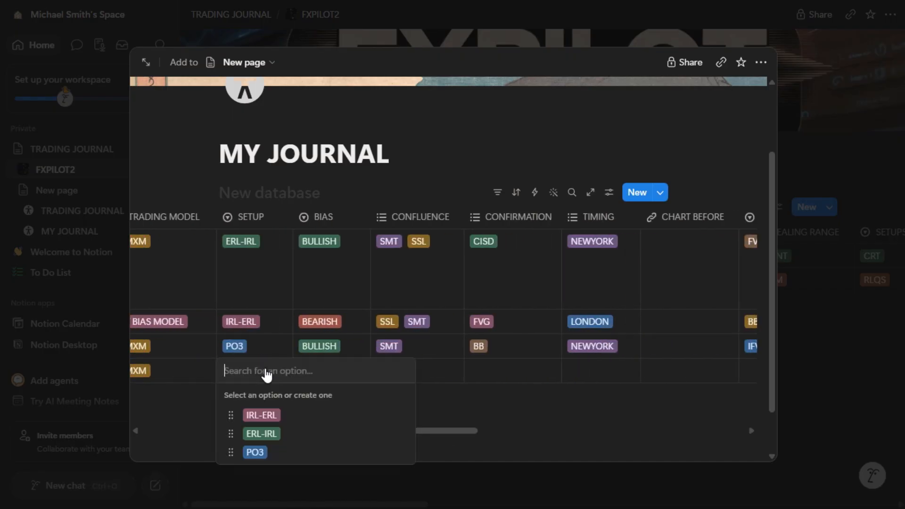
left_click(280, 421)
- Set the bias of journal entry 4 to BULLISH and tag its confluence with BSL
left_click(344, 375)
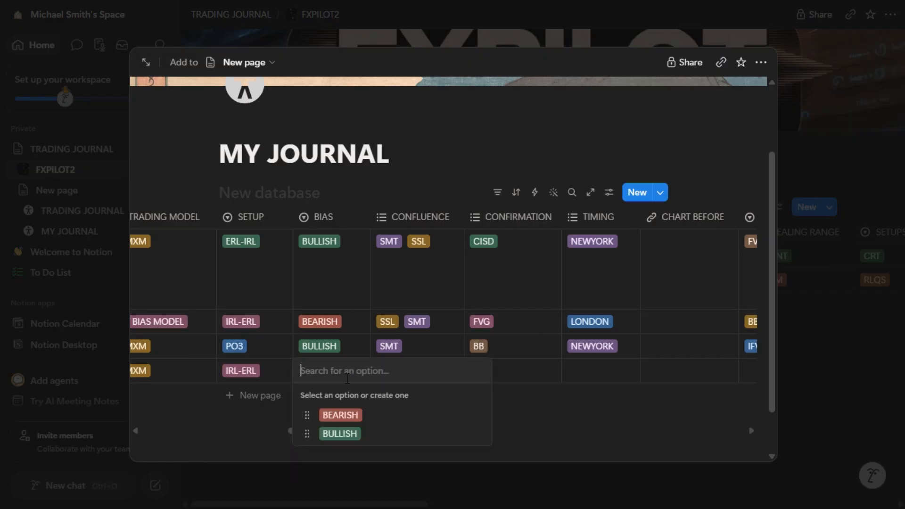
left_click(361, 438)
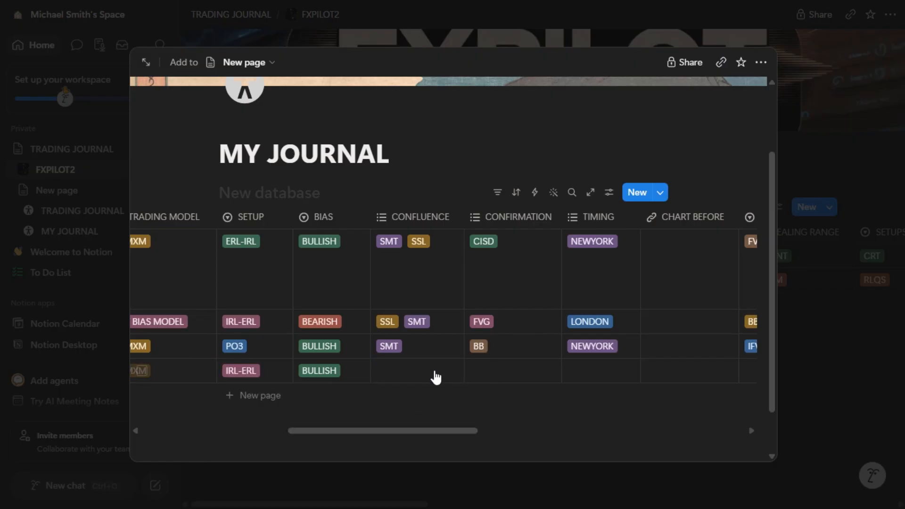
left_click(434, 376)
left_click(429, 438)
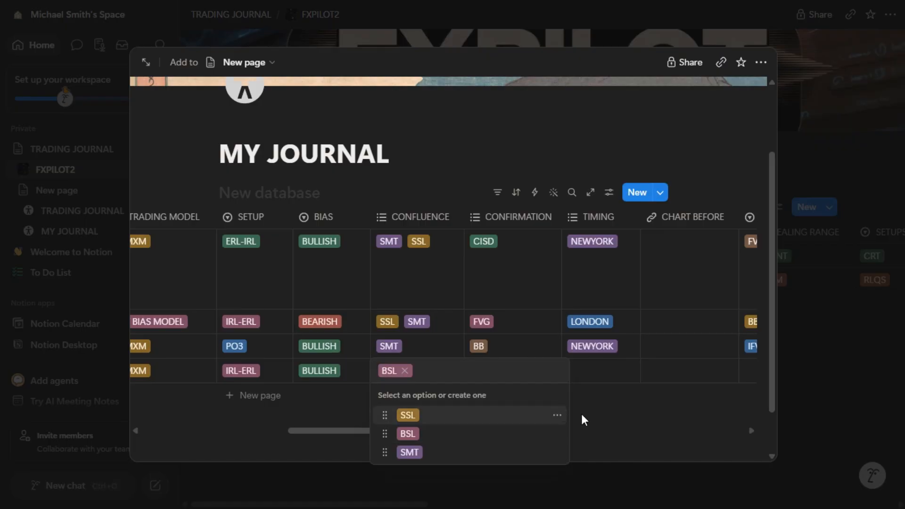
left_click(632, 412)
- Tag the confirmation of journal entry 4 with FVG and its timing with NEWYORK
left_click(508, 379)
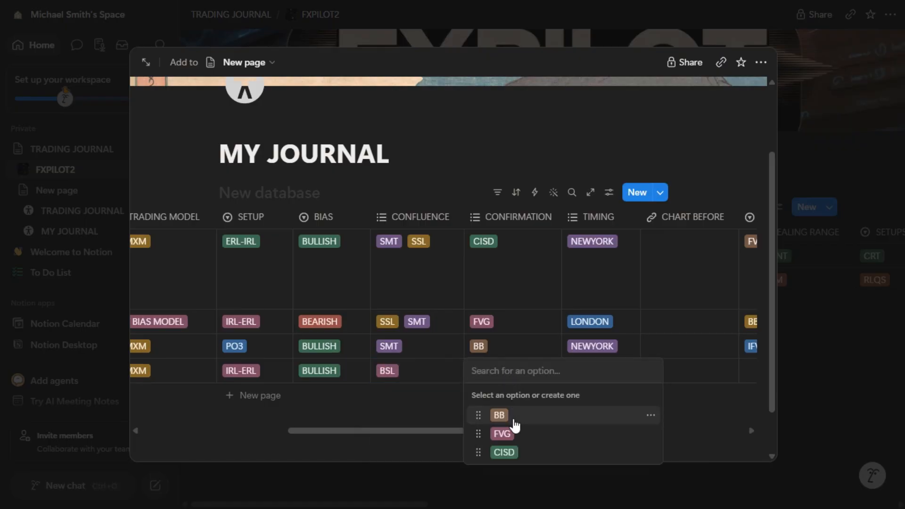
left_click(521, 433)
left_click(701, 421)
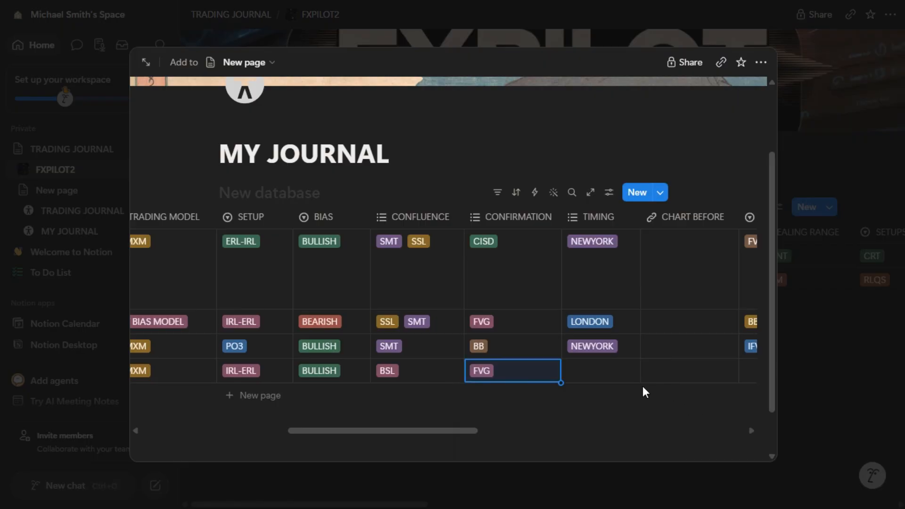
left_click(599, 373)
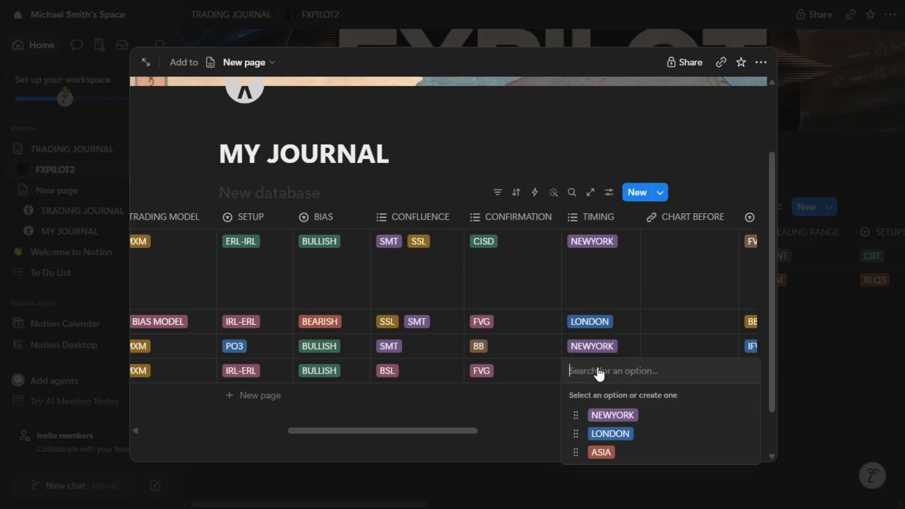
left_click(613, 415)
key("Escape")
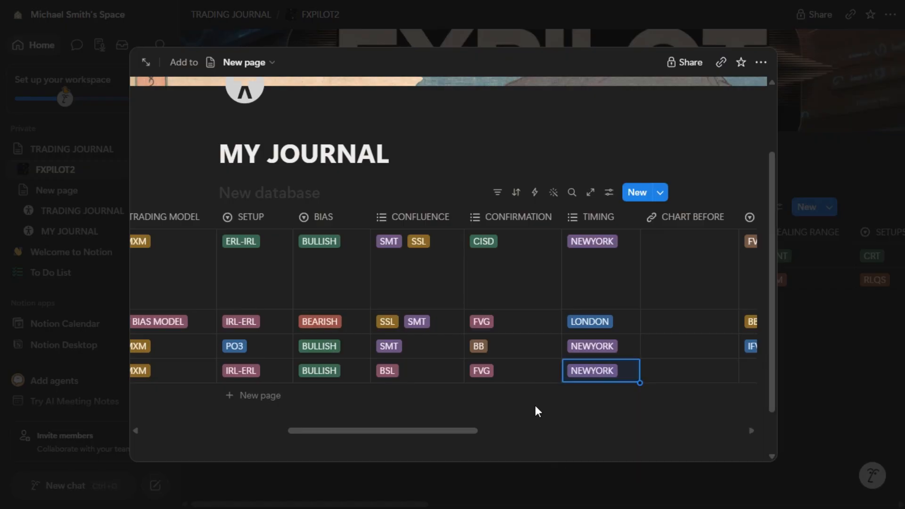
- Set the entry method of journal entry 4 to OB and its stoploss to 7
left_click_drag(467, 430, 566, 432)
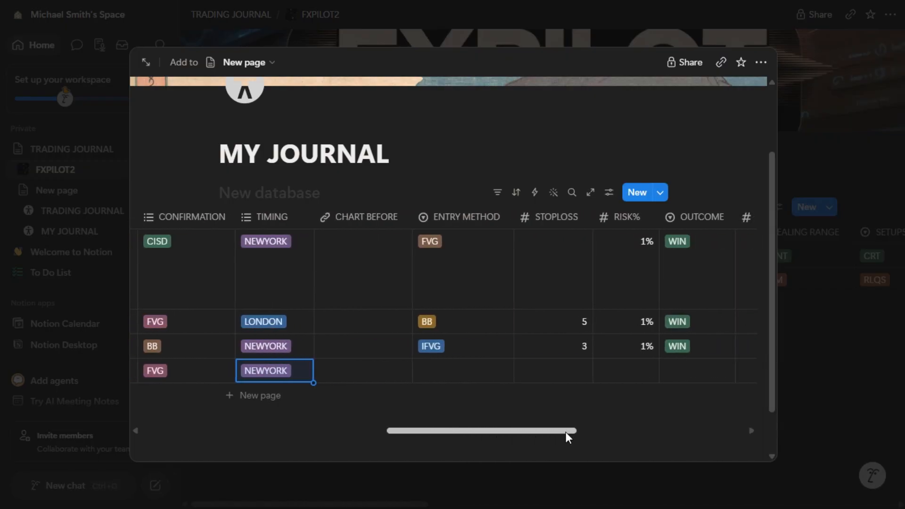
left_click(460, 377)
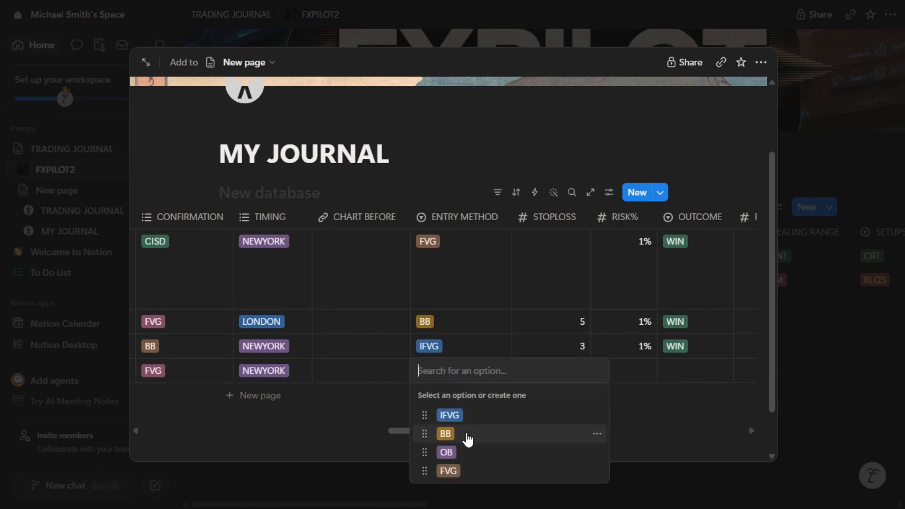
left_click(468, 453)
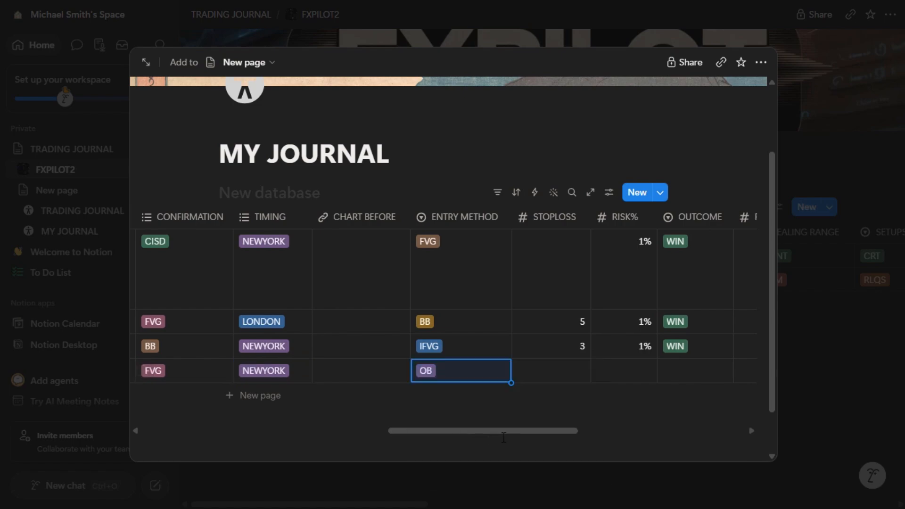
left_click(575, 379)
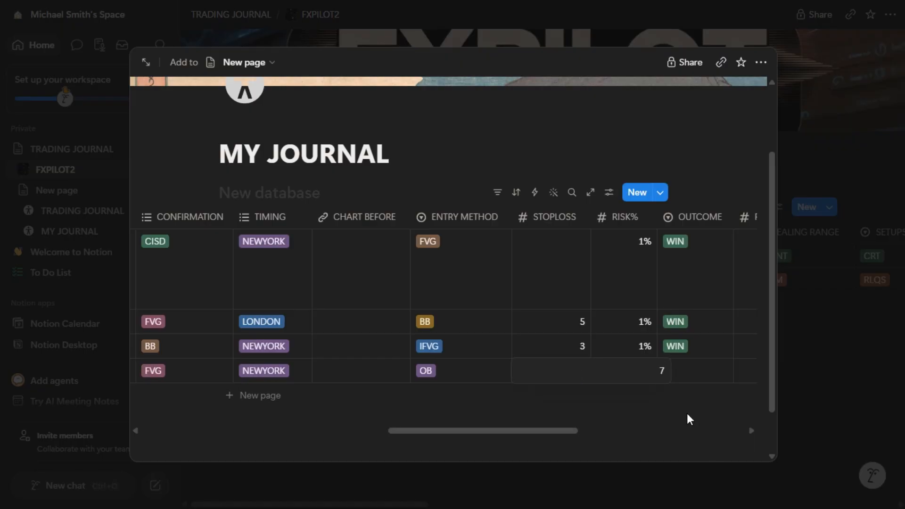
key("Return")
- Enter a PNL of 750 for journal entry 4 and tag its mistakes field with LATE ENTRY
left_click(583, 429)
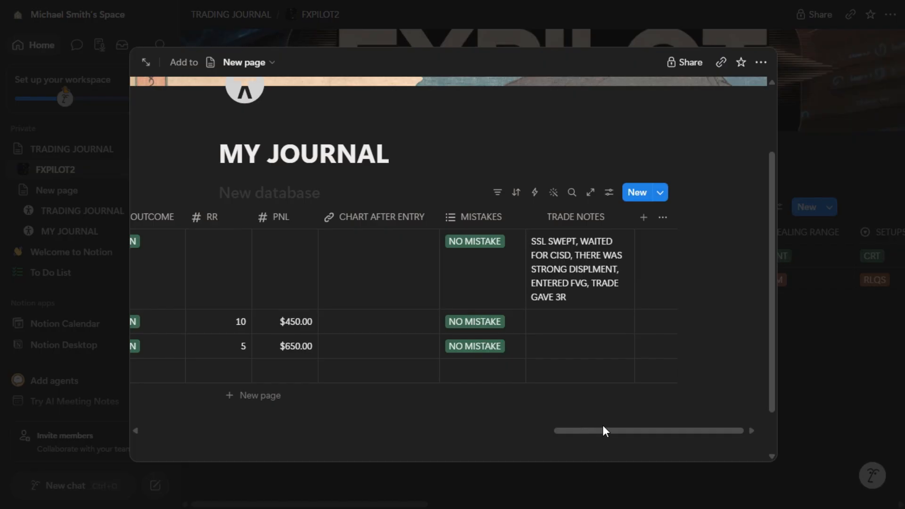
left_click(302, 373)
type("750")
key("Return")
left_click(491, 377)
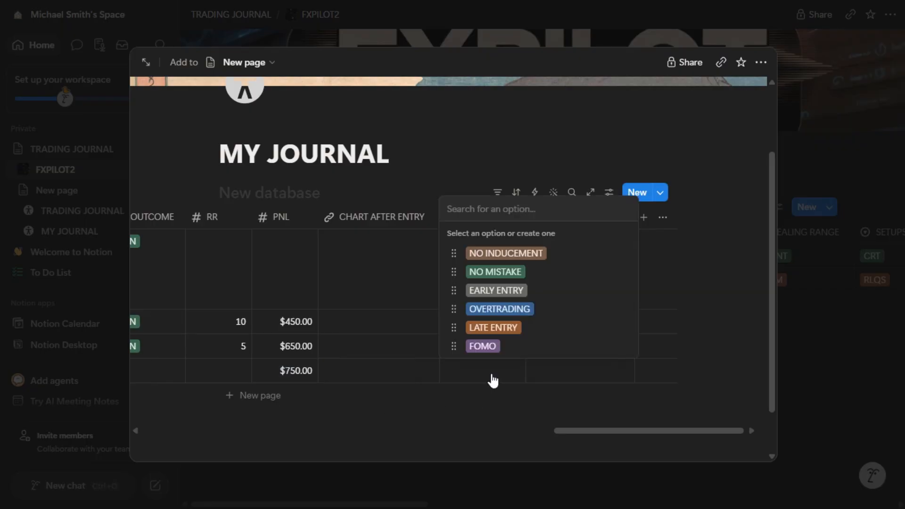
left_click(497, 327)
left_click(482, 404)
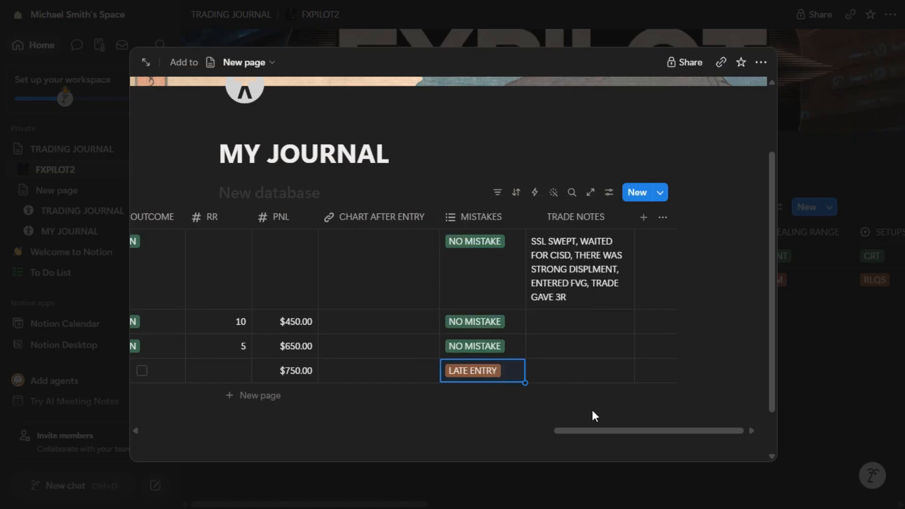
- Add a new row below entry 4 of the journal table with serial number 5
left_click_drag(616, 430, 204, 454)
left_click(232, 400)
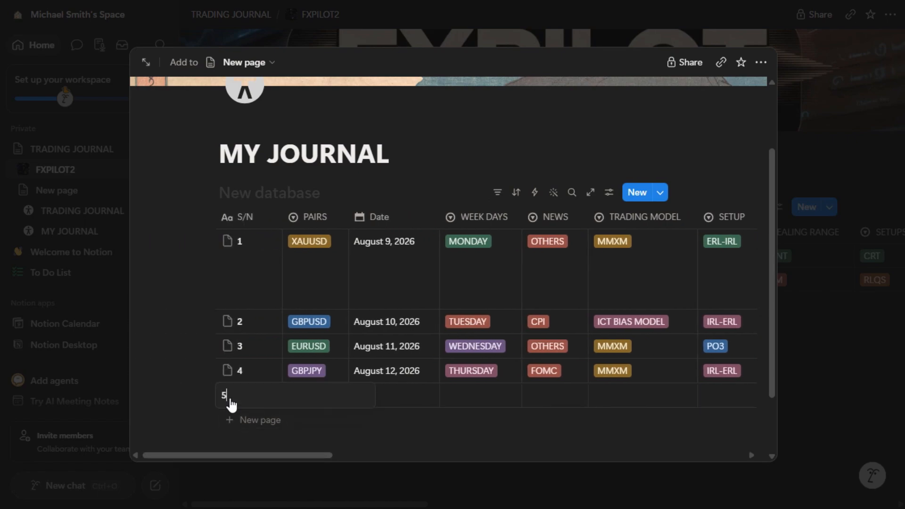
left_click(346, 434)
- Set the pair of journal entry 5 to GBPUSD and its date to August 13, 2026
left_click(315, 400)
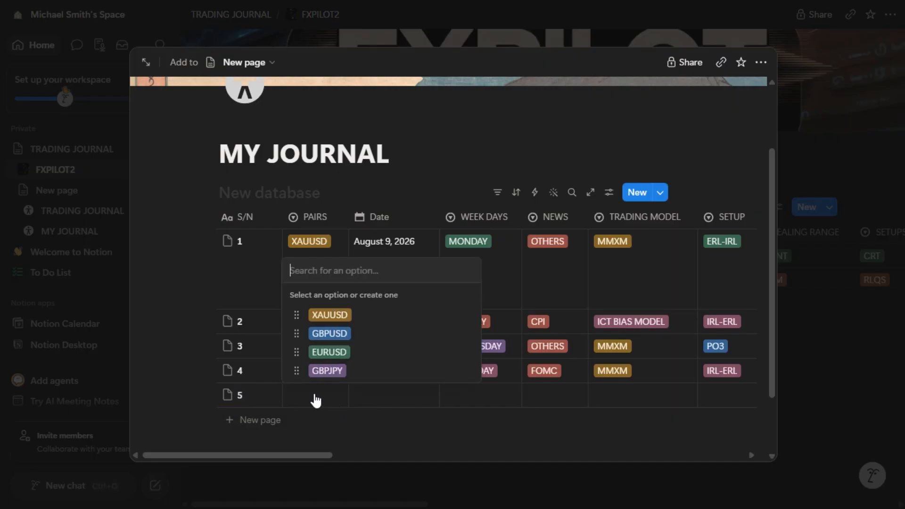
left_click(325, 334)
left_click(396, 397)
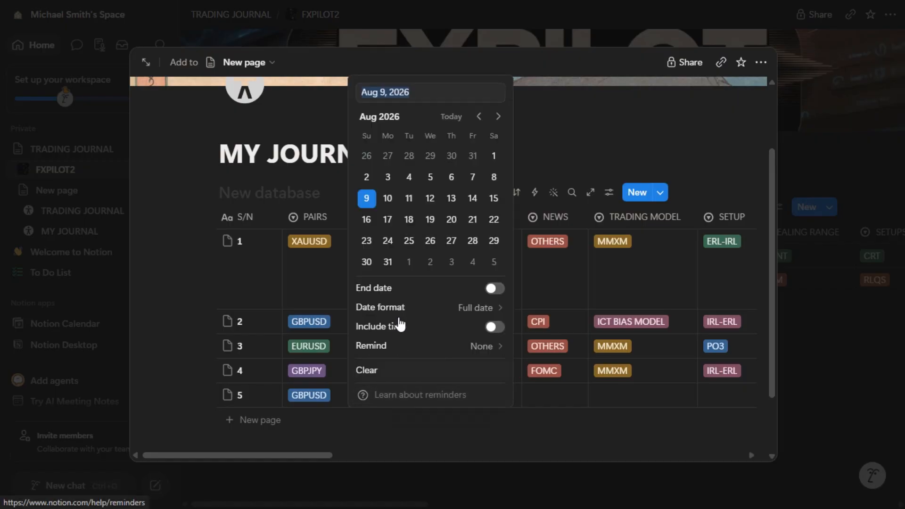
left_click(452, 199)
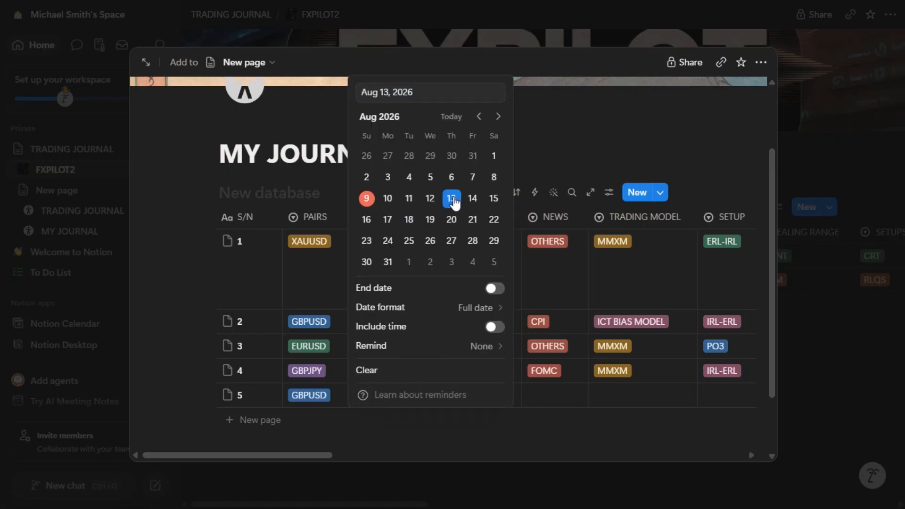
left_click(440, 426)
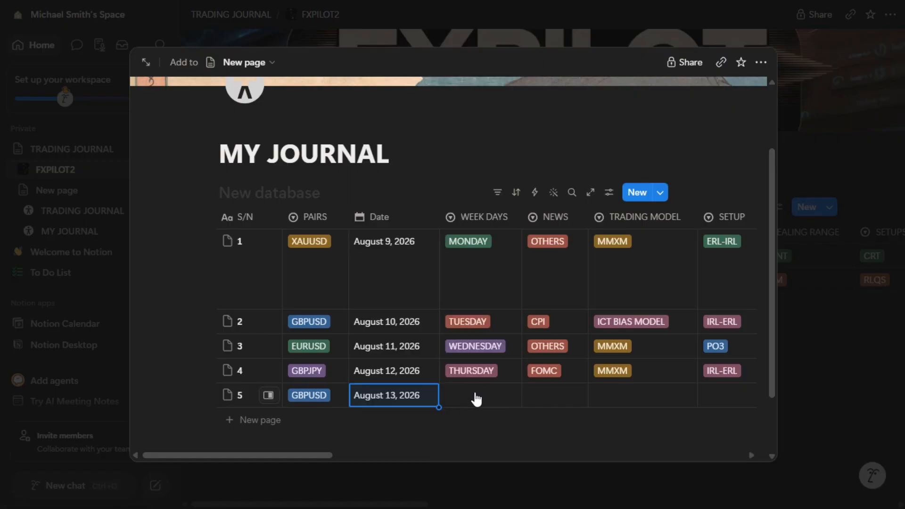
- Set the week day of journal entry 5 to FRIDAY and its news to NFP
left_click(480, 396)
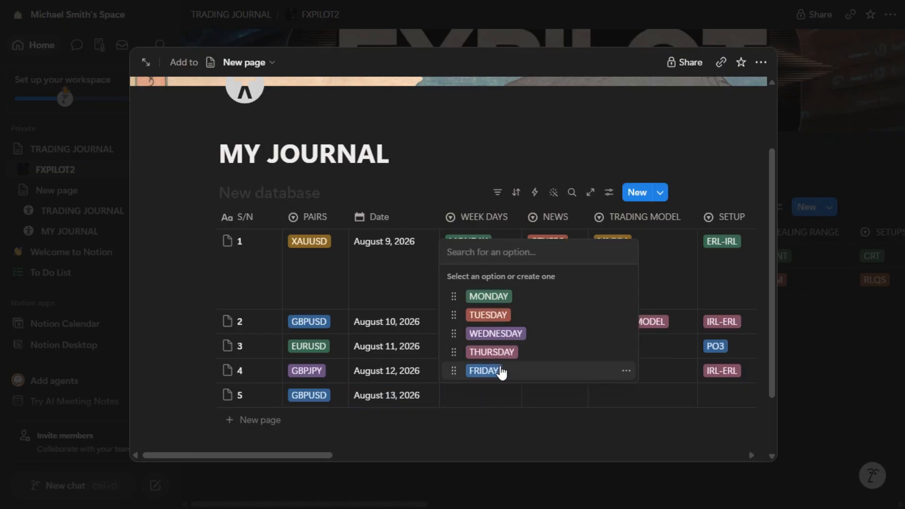
left_click(490, 371)
left_click(569, 399)
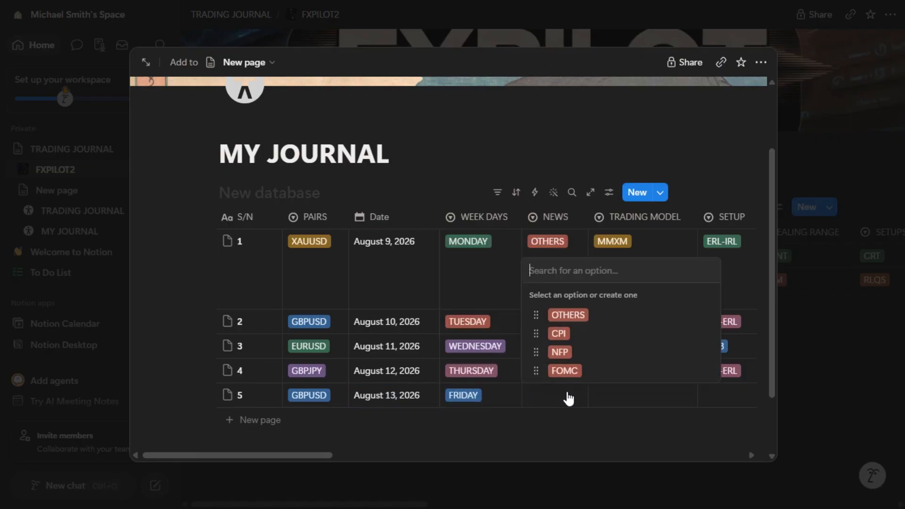
left_click(571, 351)
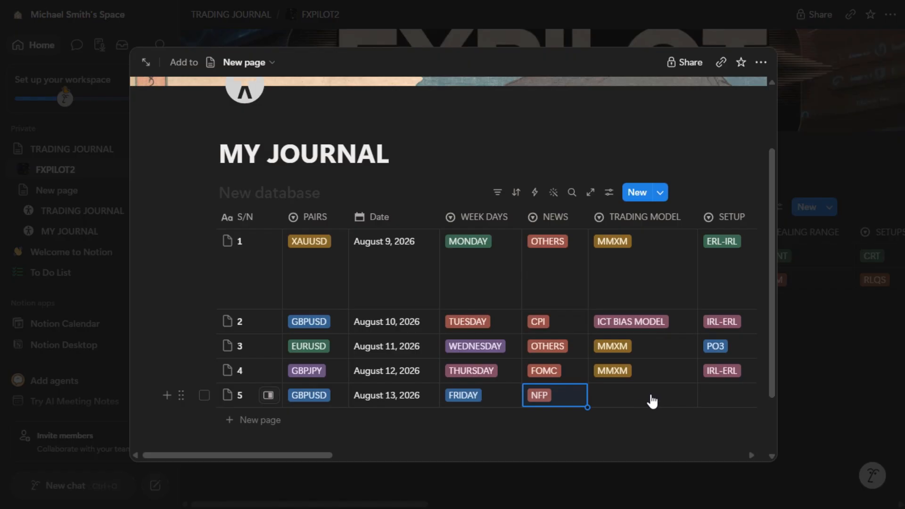
- Set the trading model of journal entry 5 to MMXM and its setup to ERL-IRL
left_click_drag(317, 452, 401, 456)
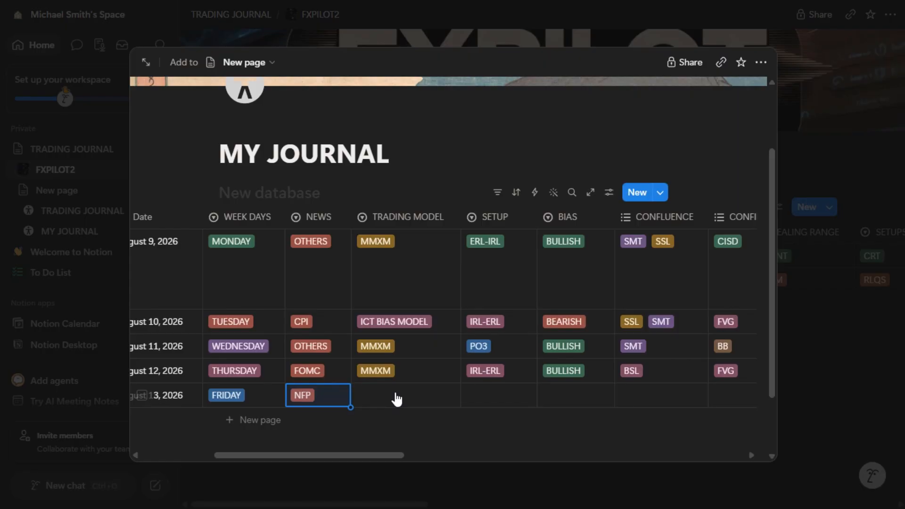
left_click(396, 399)
left_click(400, 456)
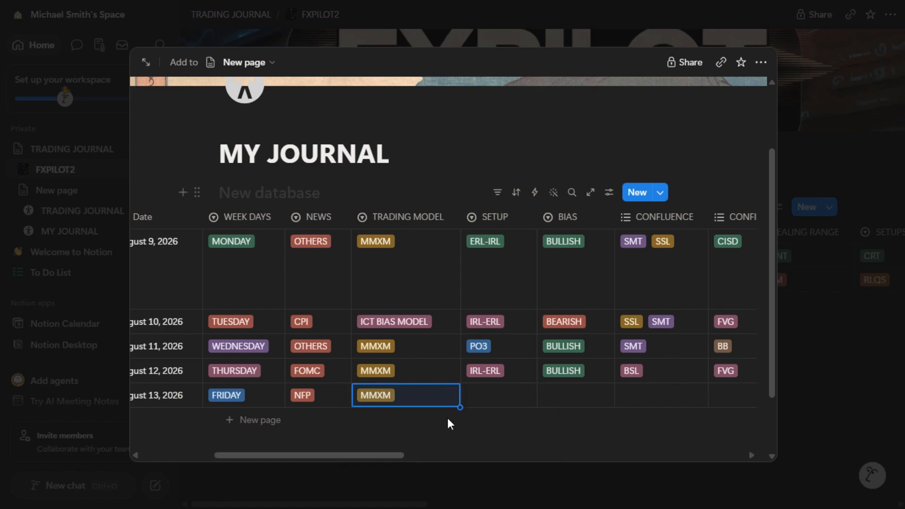
left_click(499, 400)
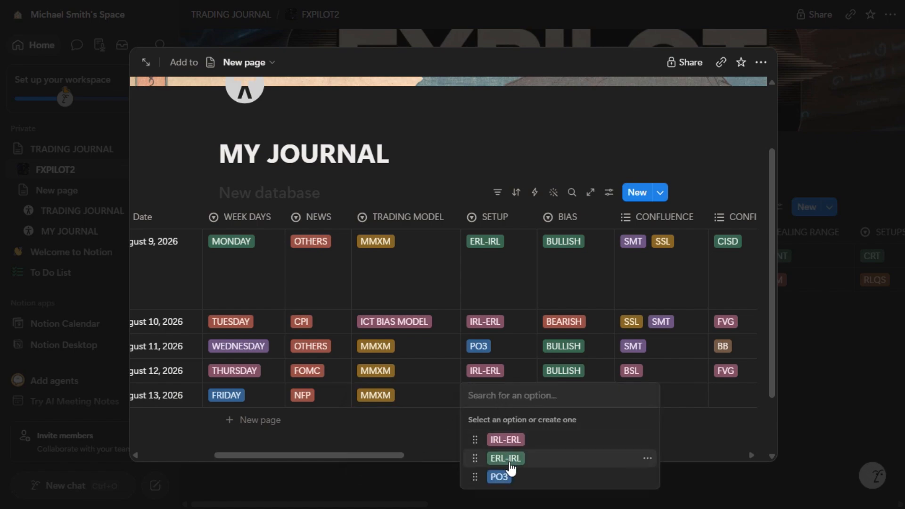
left_click(511, 464)
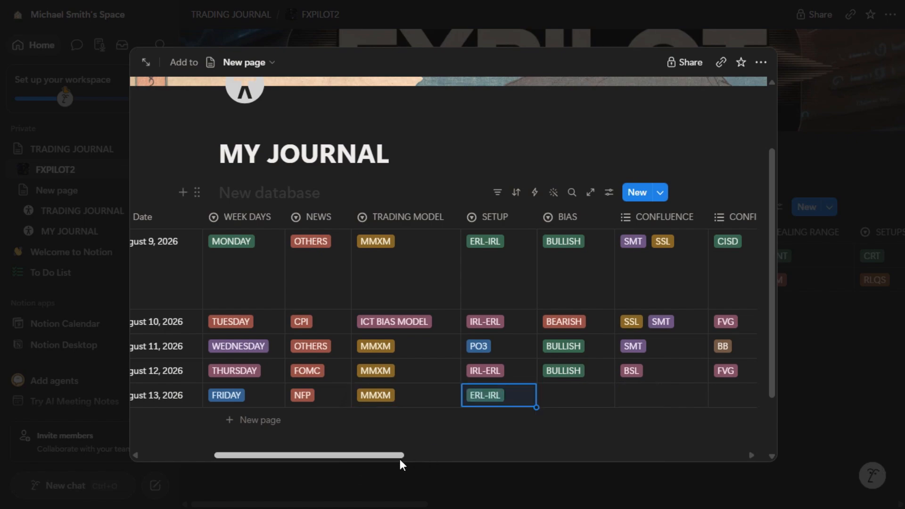
- Set the bias of journal entry 5 to BEARISH and its confluence to SMT
left_click_drag(399, 456, 476, 457)
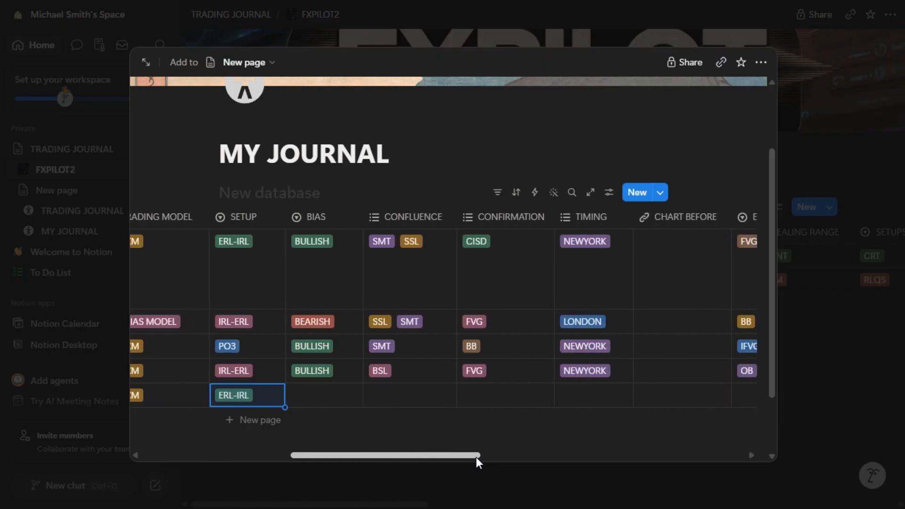
left_click(348, 401)
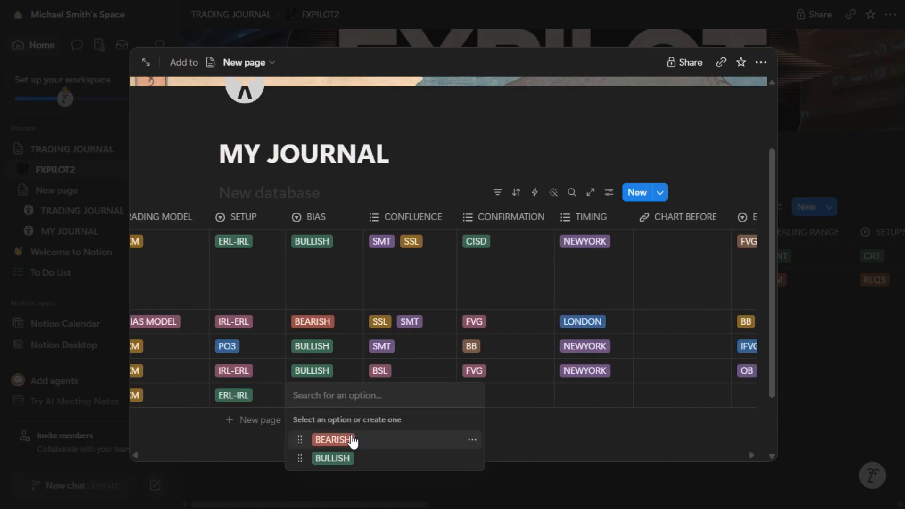
left_click(351, 439)
left_click(422, 397)
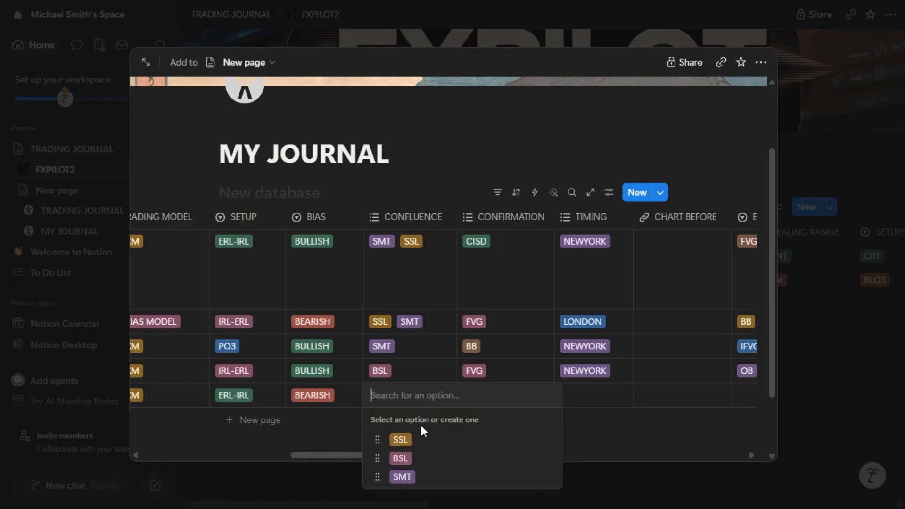
left_click(402, 476)
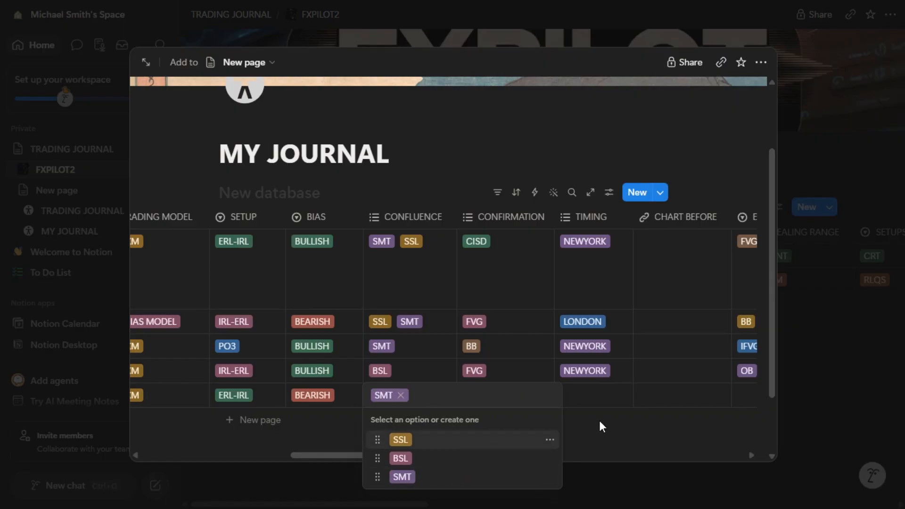
key("Escape")
- Set the confirmation of journal entry 5 to CISD and its timing to LONDON
left_click(511, 396)
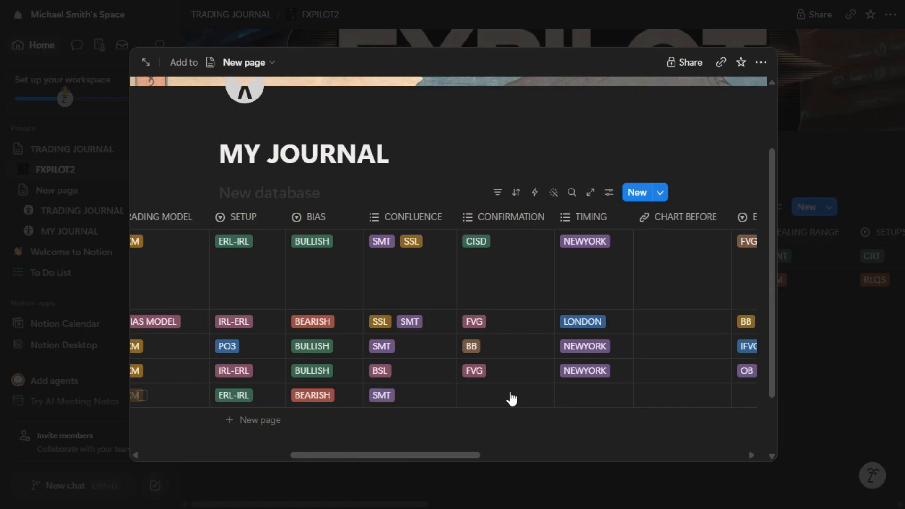
left_click(502, 477)
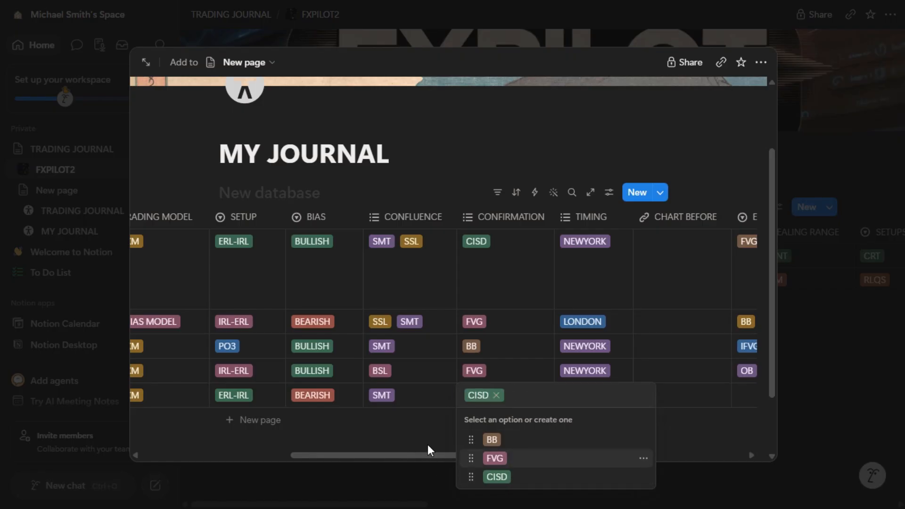
key("Escape")
left_click_drag(448, 455, 502, 457)
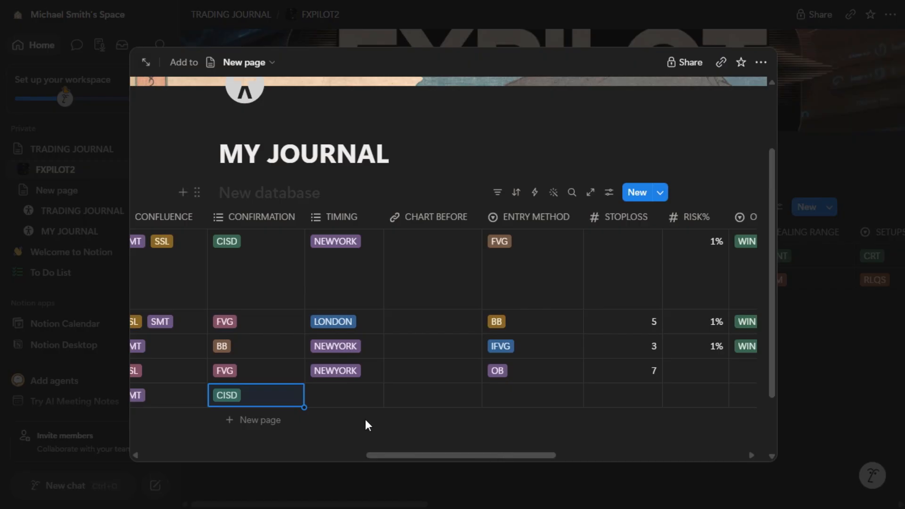
left_click(348, 397)
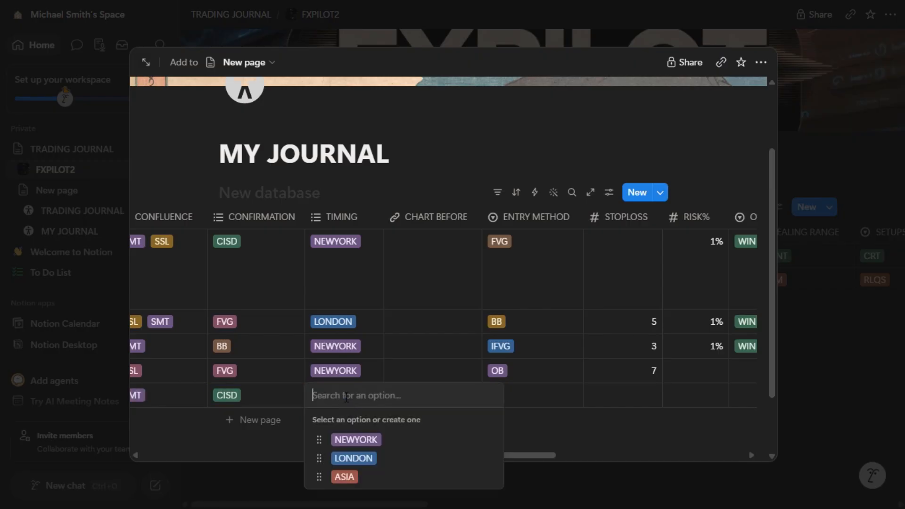
left_click(367, 458)
key("Escape")
- Set the entry method of journal entry 5 to FVG and its stoploss to 6
left_click(519, 401)
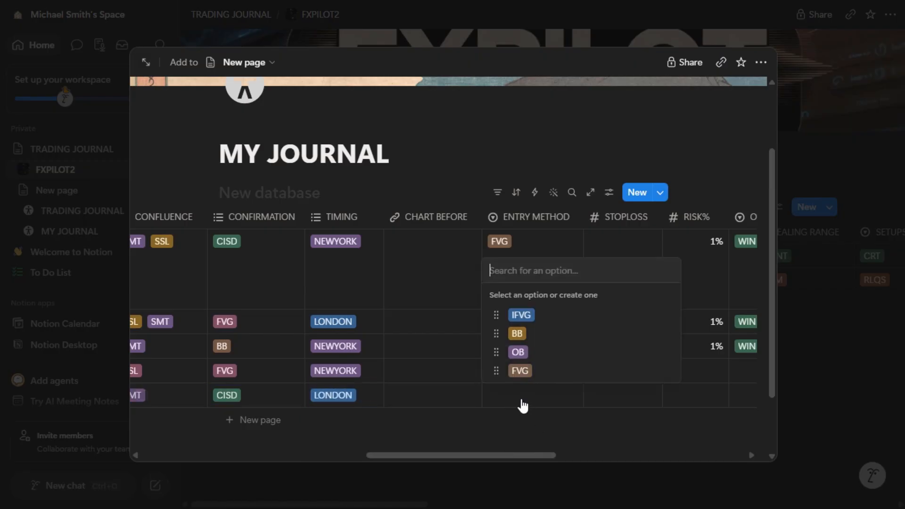
left_click(537, 372)
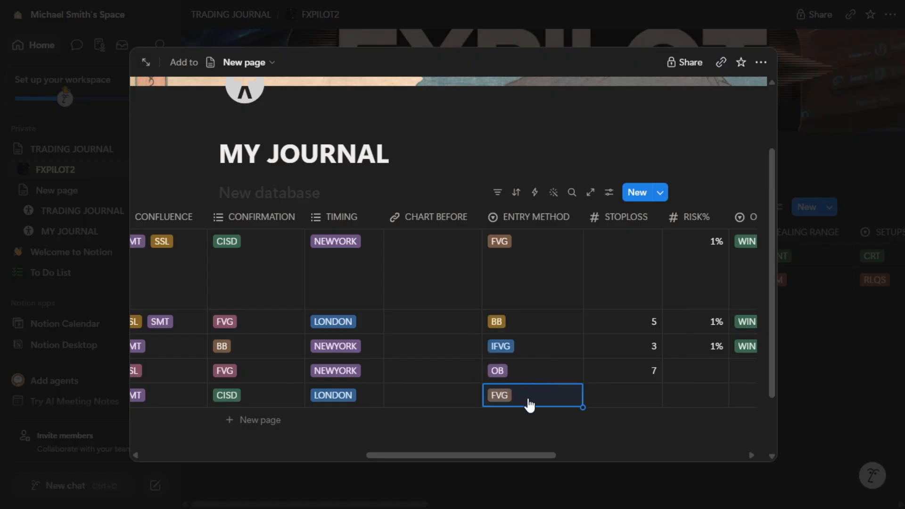
left_click_drag(513, 456, 563, 459)
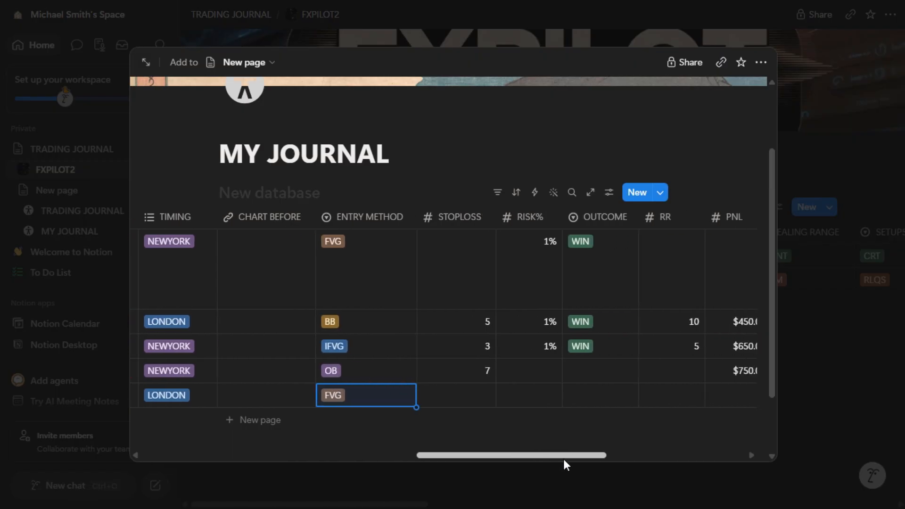
left_click(489, 397)
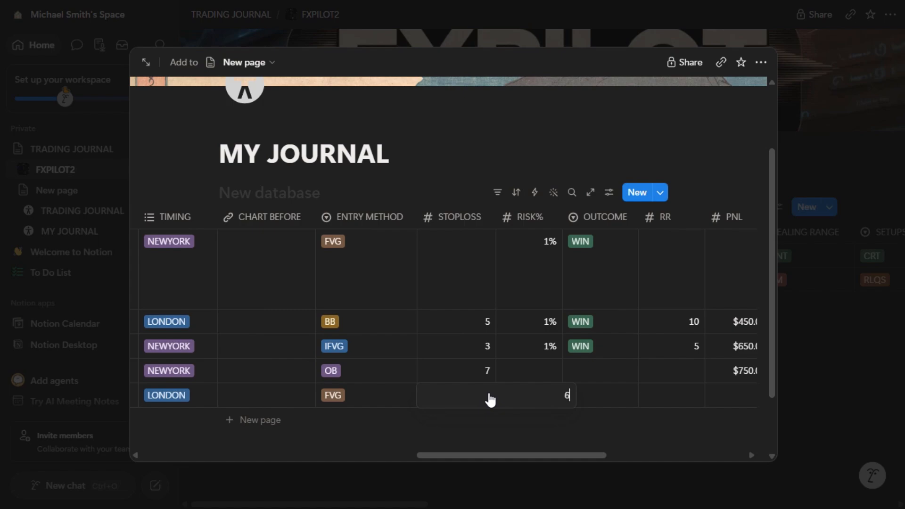
key("Return")
- Set the risk percentage of journal entries 4 and 5 to 1%
left_click(547, 376)
type("1")
key("Return")
left_click(553, 395)
key("Return")
- Set the outcome of journal entries 4 and 5 to WIN
left_click(593, 372)
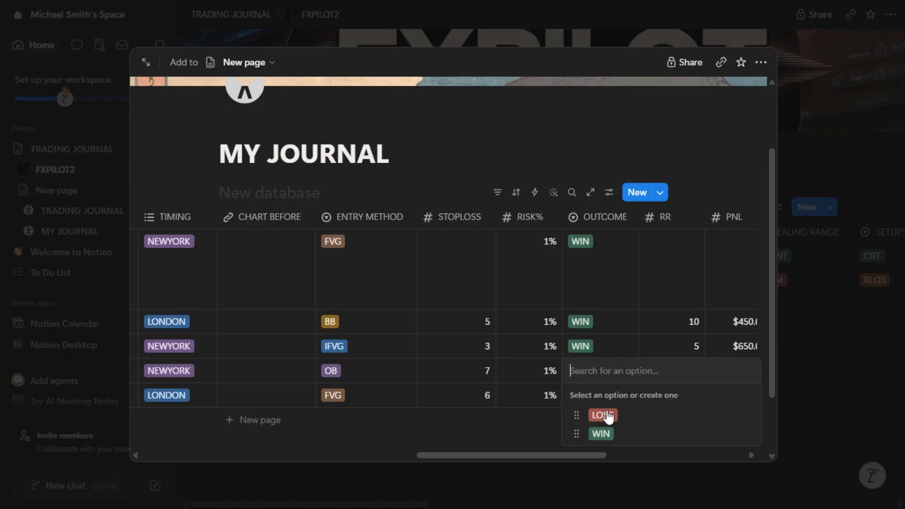
left_click(611, 433)
left_click(608, 404)
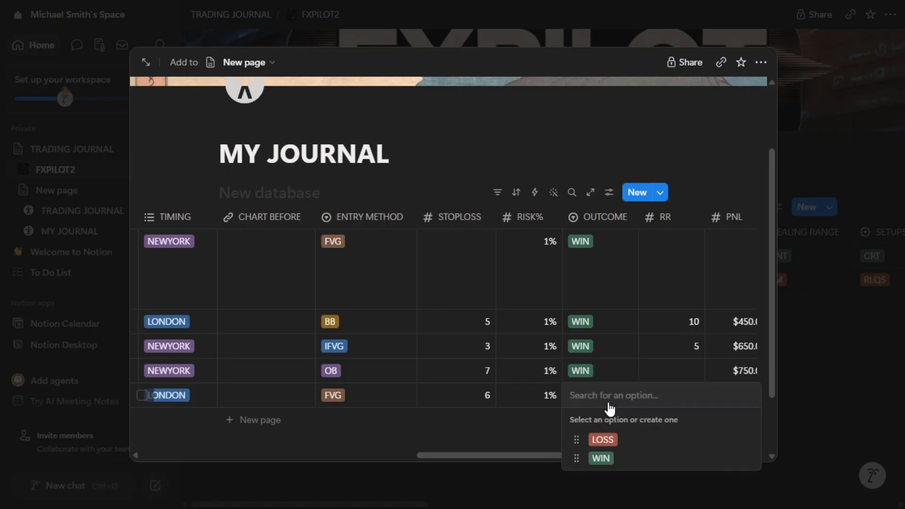
left_click(612, 460)
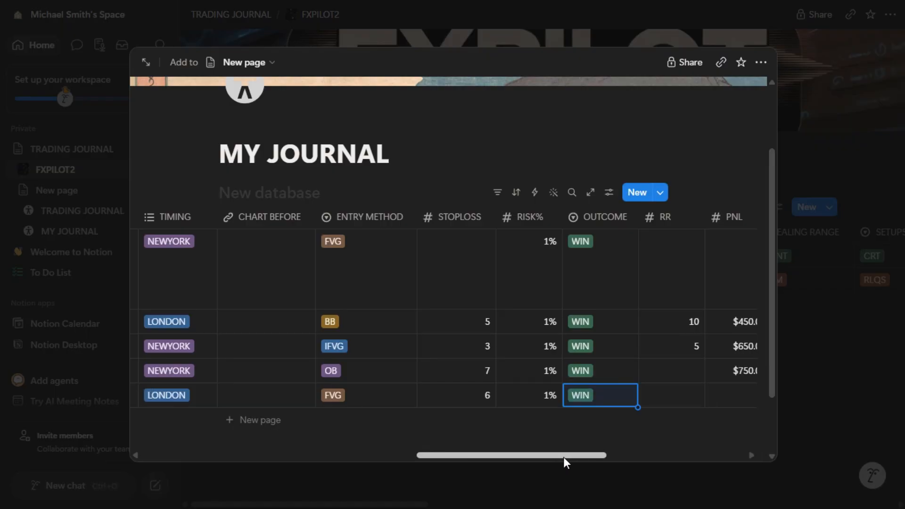
- Set the RR of journal entry 4 to 8 and the RR of entry 5 to 4
scroll(563, 456, "right", 5)
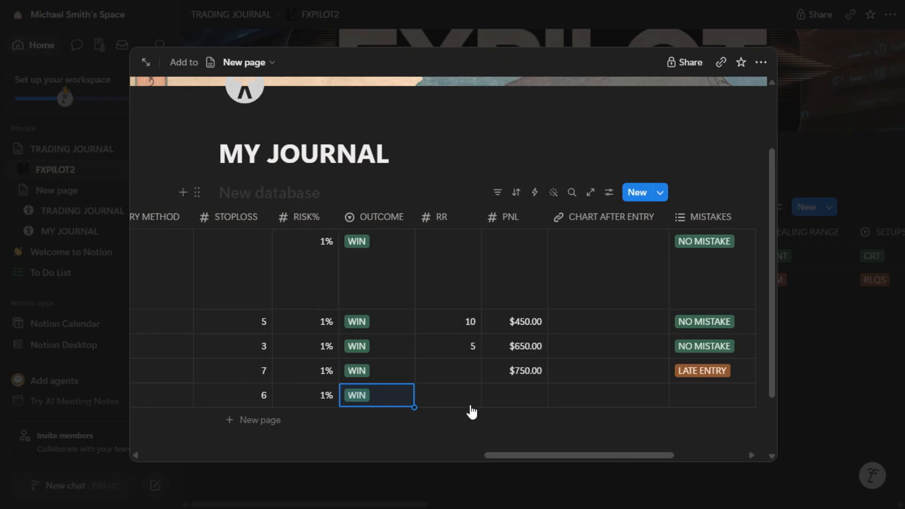
left_click(462, 375)
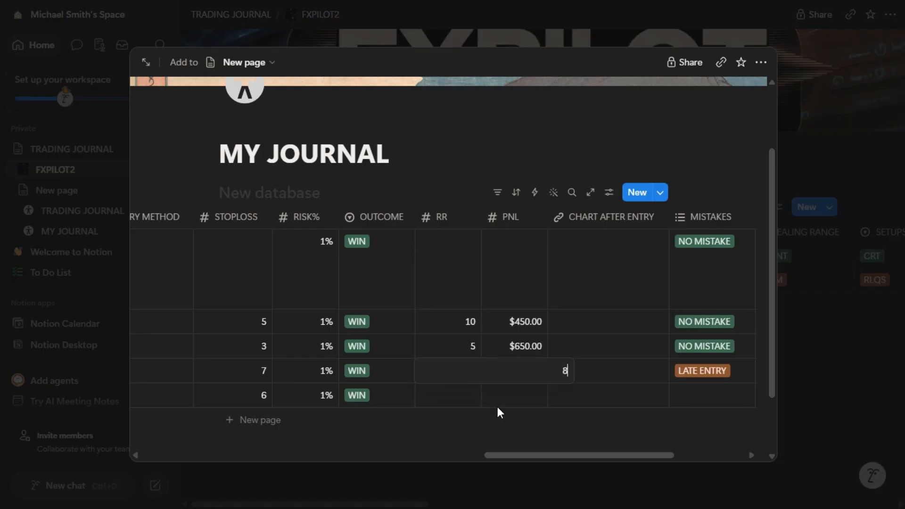
key("Return")
left_click(474, 405)
type("4")
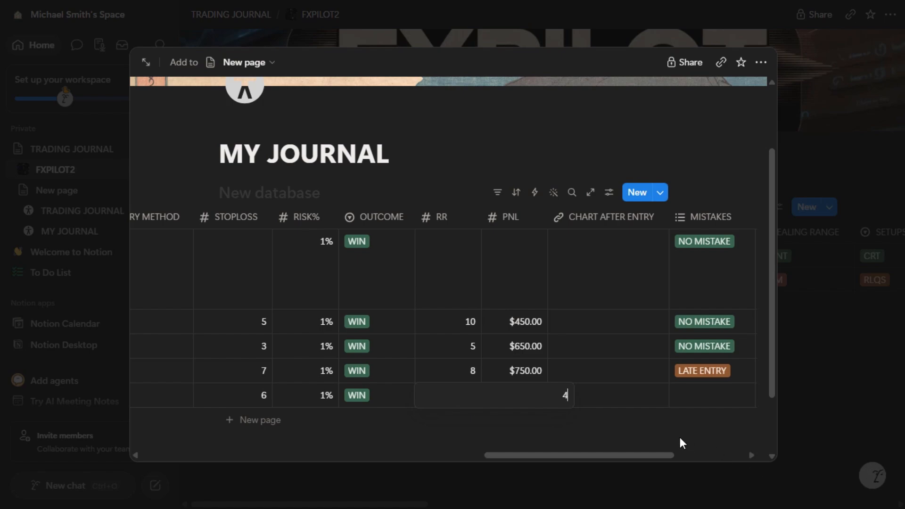
key("Return")
- Set the PNL of journal entry 5 to $1,000 and its mistakes to NO MISTAKE
left_click(523, 403)
type("1000")
key("Return")
left_click_drag(631, 455, 680, 454)
left_click(543, 405)
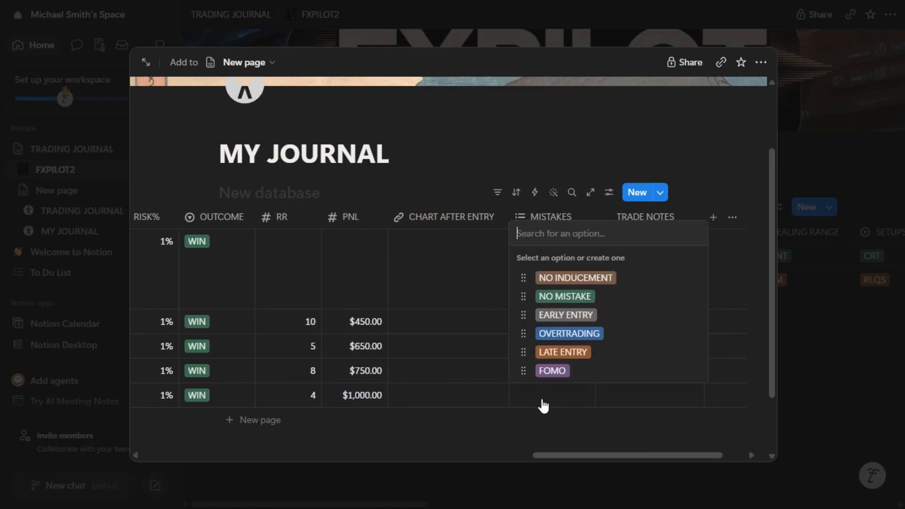
left_click(564, 296)
left_click(587, 433)
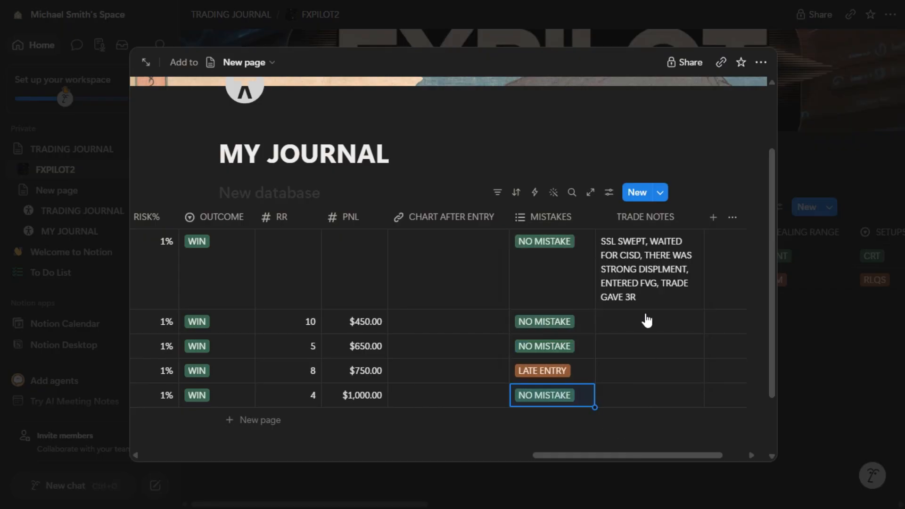
- Name the untitled database on the MY JOURNAL page FXPILOT3
left_click_drag(678, 454, 312, 446)
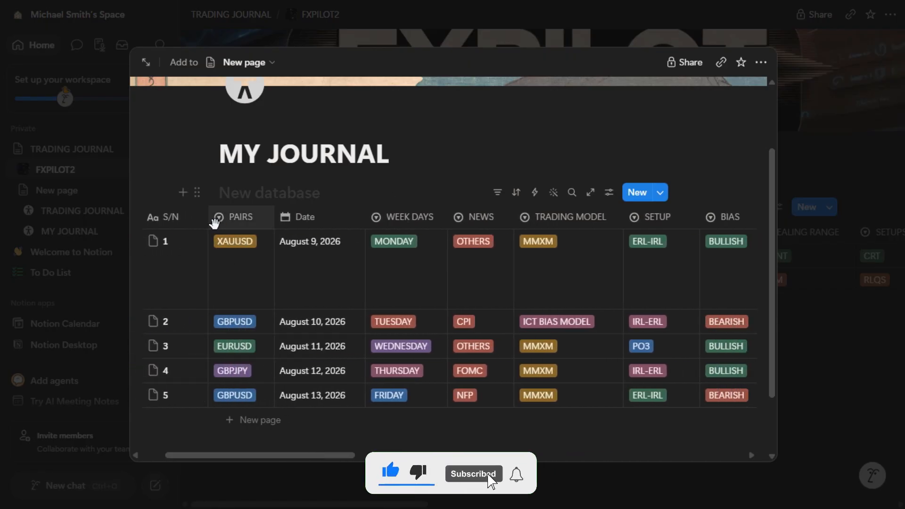
left_click(223, 191)
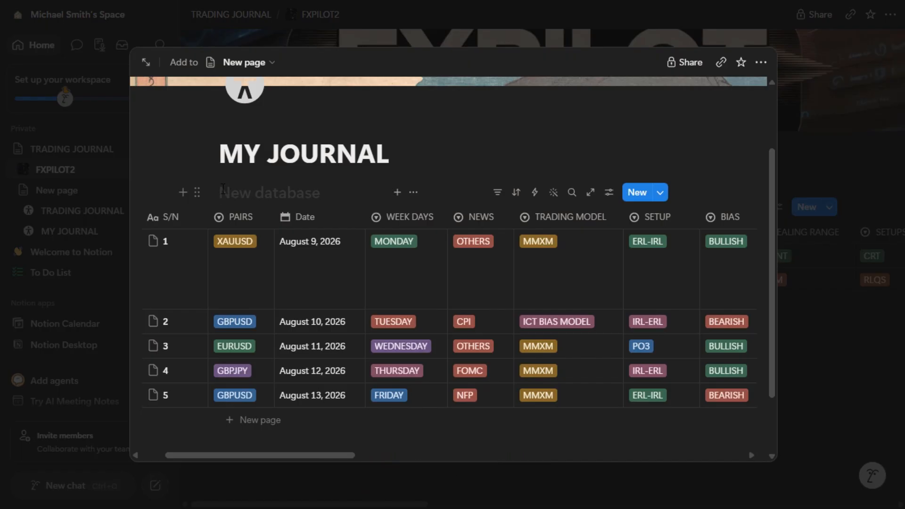
type("F")
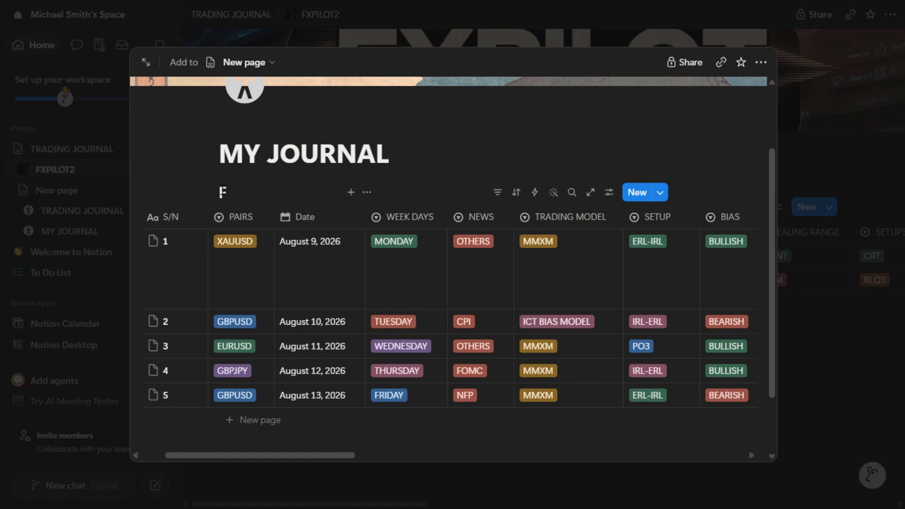
type("XPILOT3")
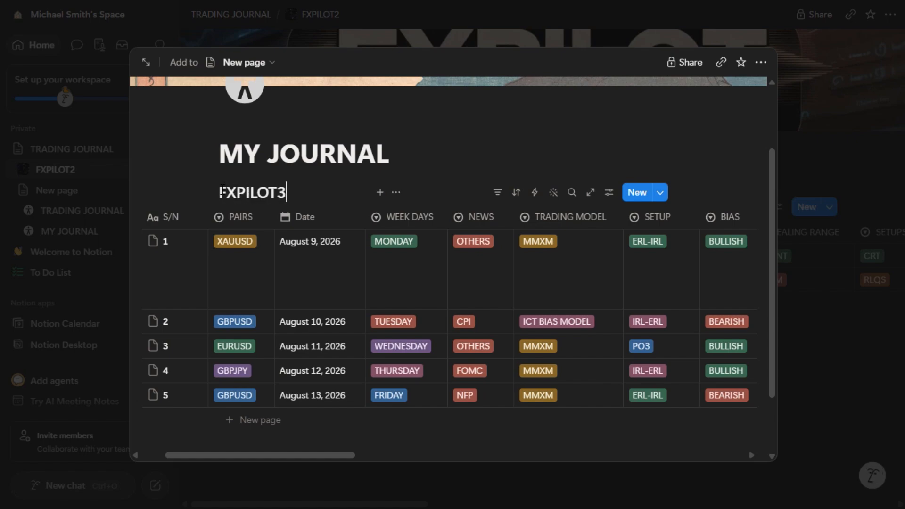
left_click(451, 147)
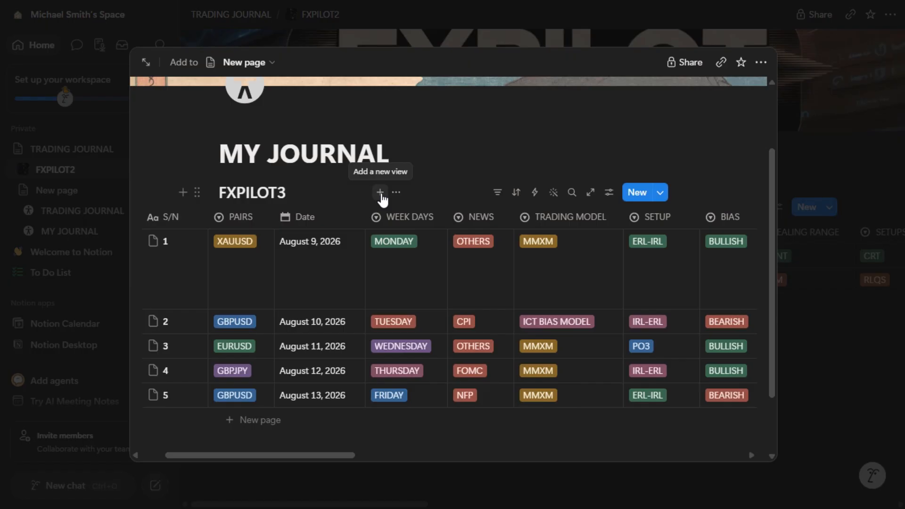
- Add a calendar view named Calendar to the FXPILOT3 database and look over the August 2026 entries in it
left_click(380, 194)
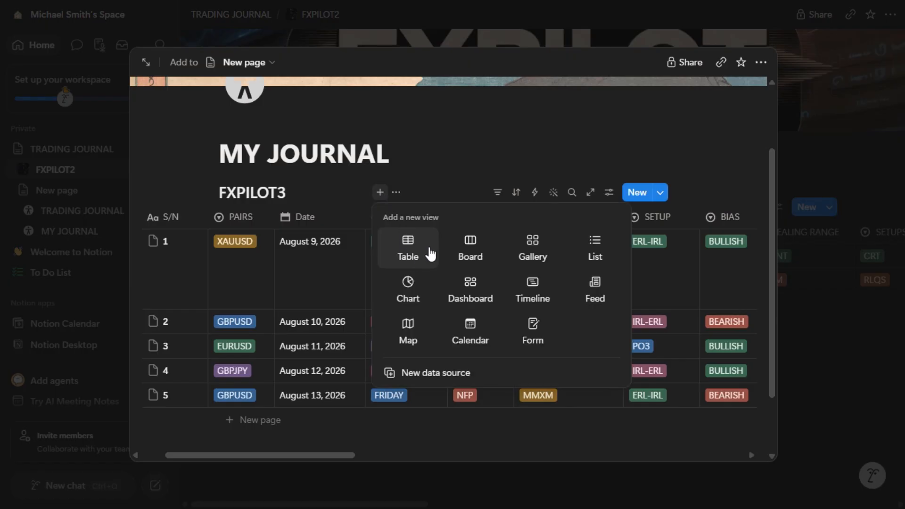
left_click(479, 339)
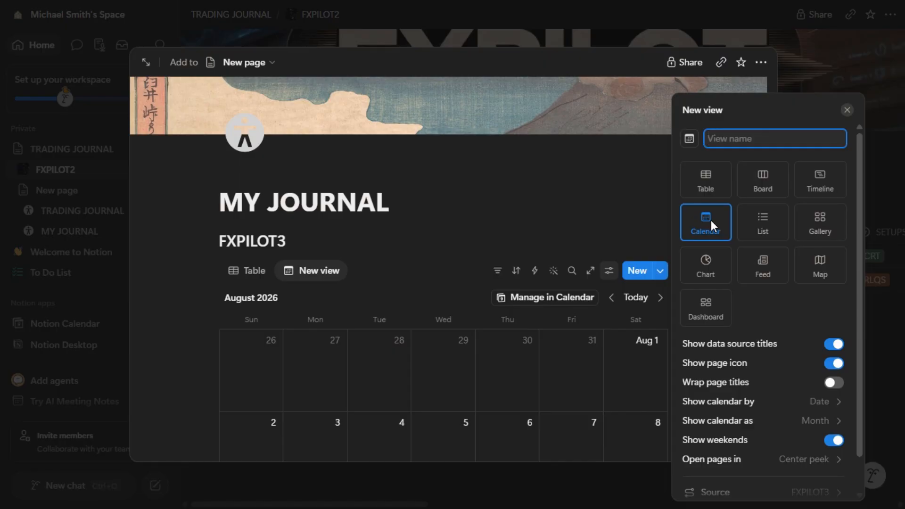
type("CALENDAR")
left_click(655, 173)
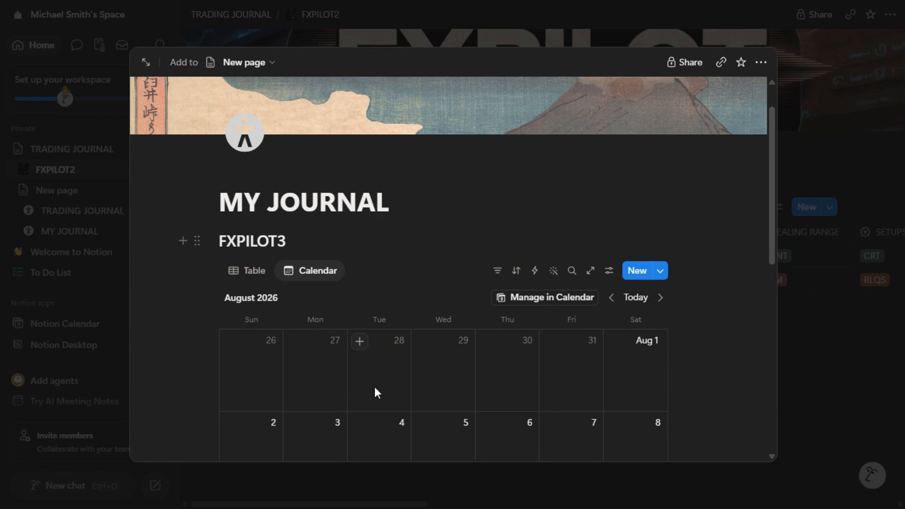
scroll(374, 386, "down", 5)
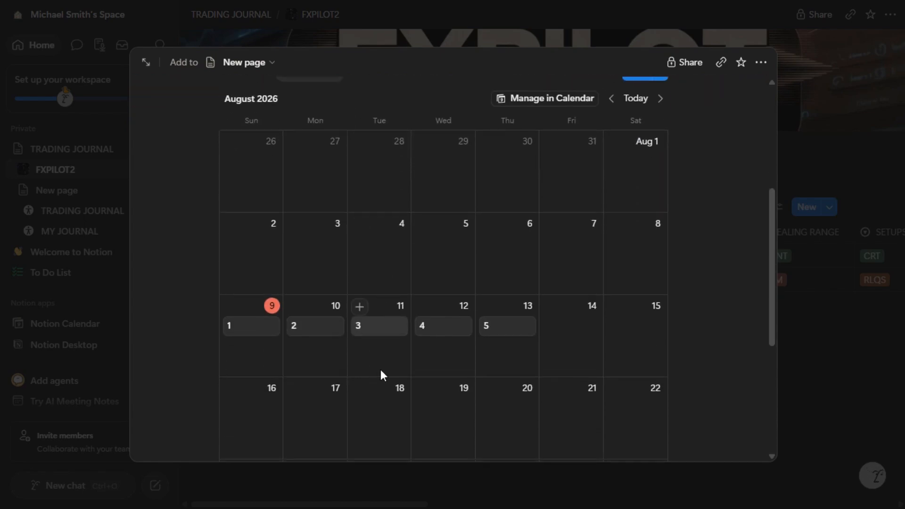
scroll(443, 285, "up", 6)
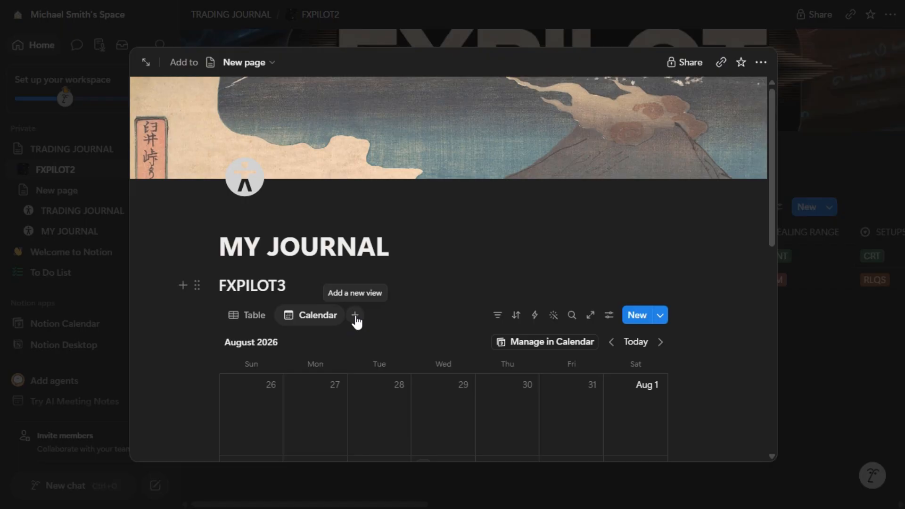
- Add a chart view named PERFORMANCE CURVE to the FXPILOT3 database and open its chart settings for editing
left_click(356, 319)
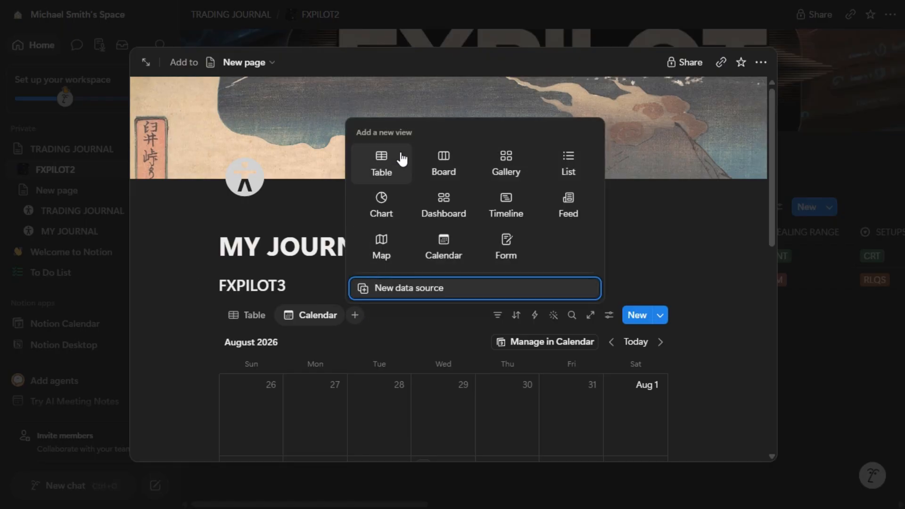
left_click(390, 218)
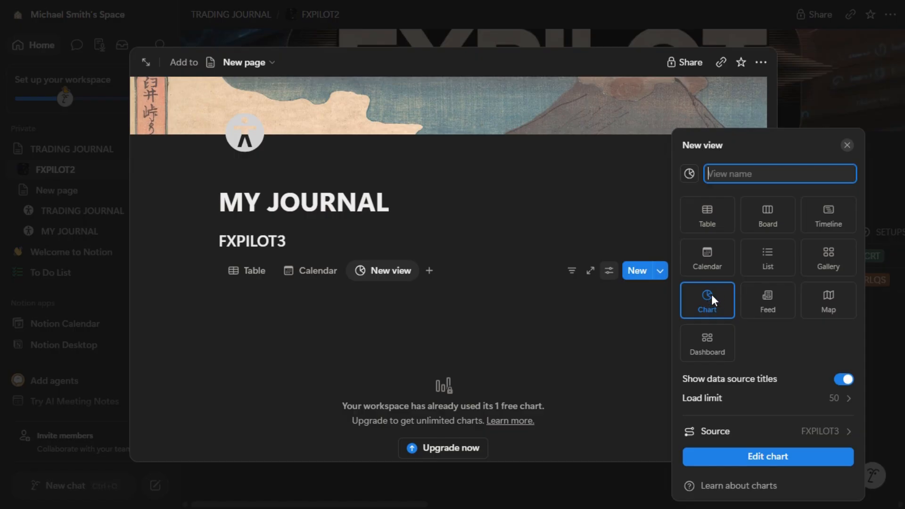
type("PER")
type("MO")
type("R")
key("BackSpace")
key("BackSpace")
key("BackSpace")
type("FORMANC")
type("E ")
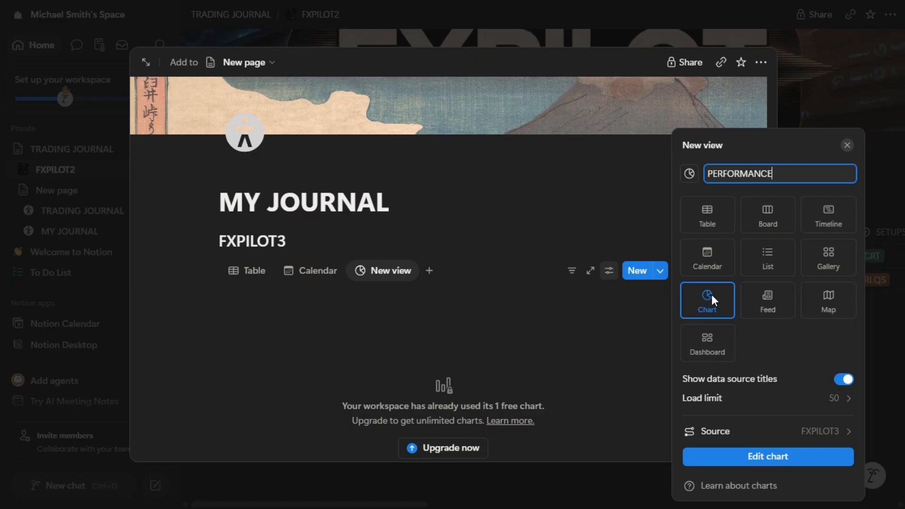
type("CURVE")
left_click(766, 456)
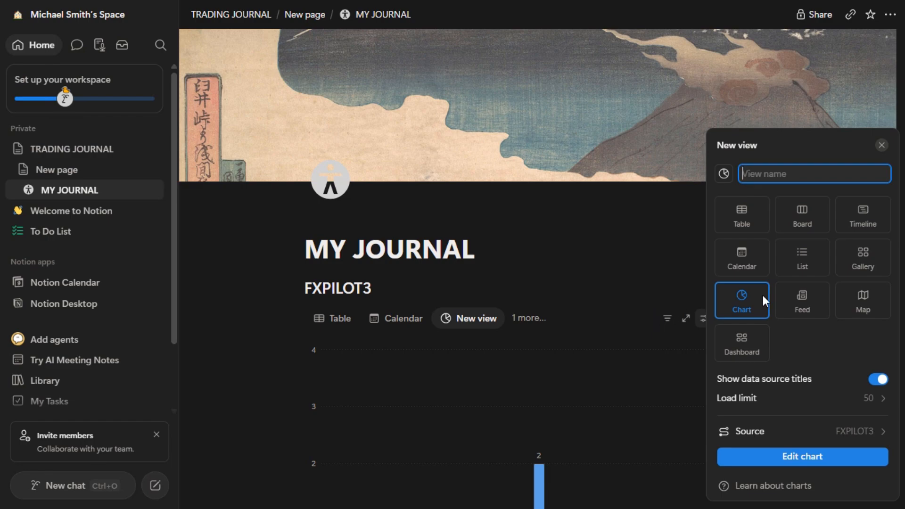
- Name the new chart view PERFORMANCE CURVE and open its chart settings
type("C")
key("BackSpace")
type("P")
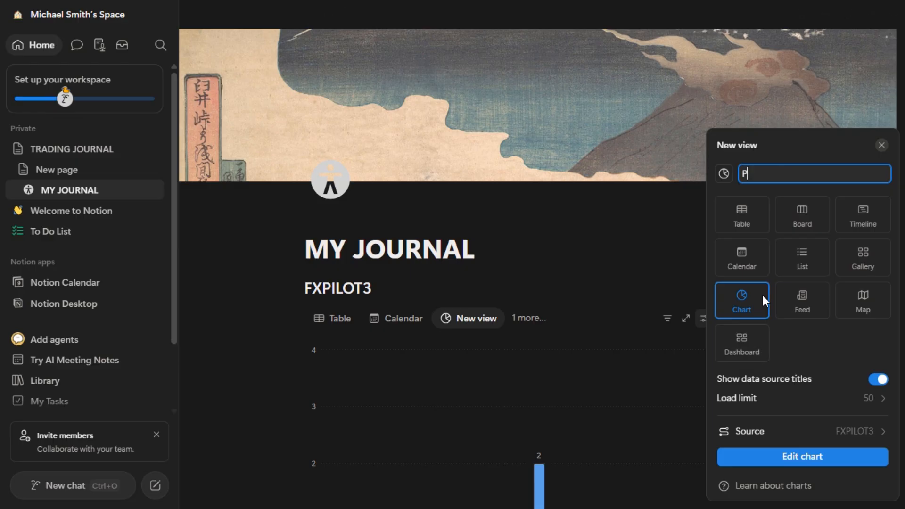
type("ERFORMANCE C")
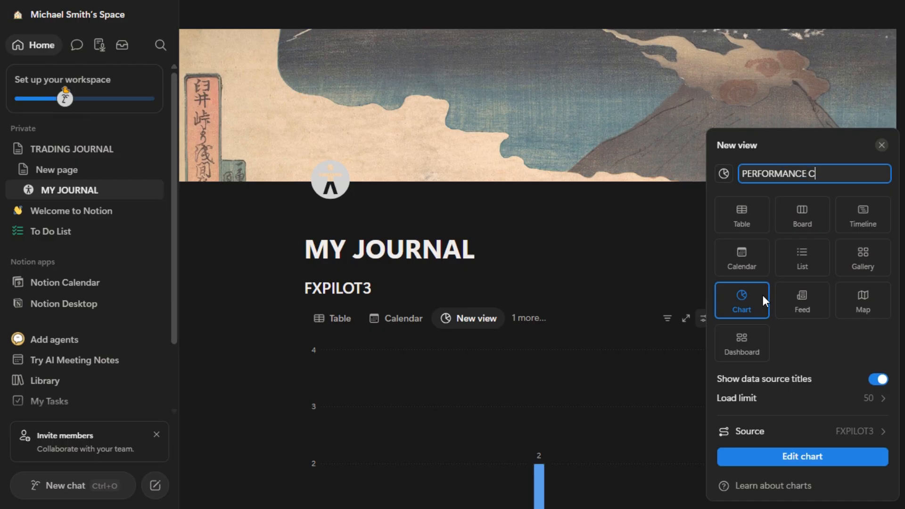
type("URVE")
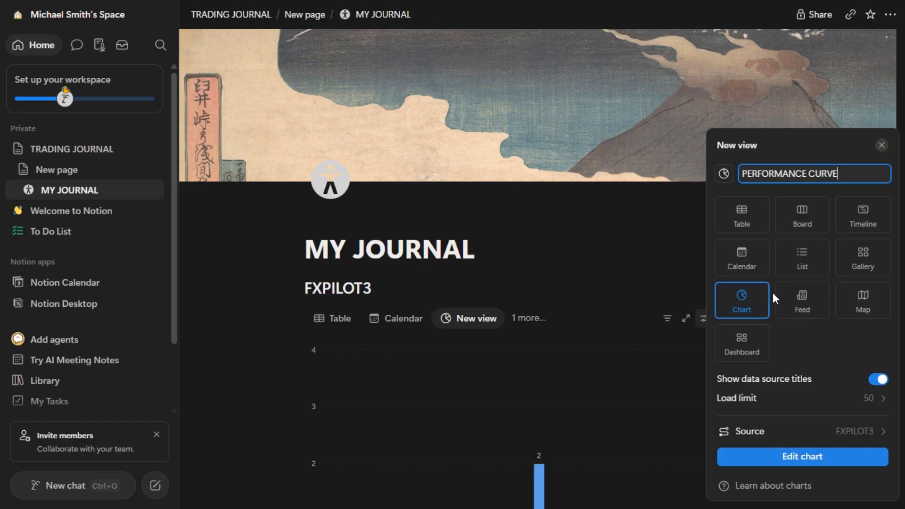
left_click(793, 457)
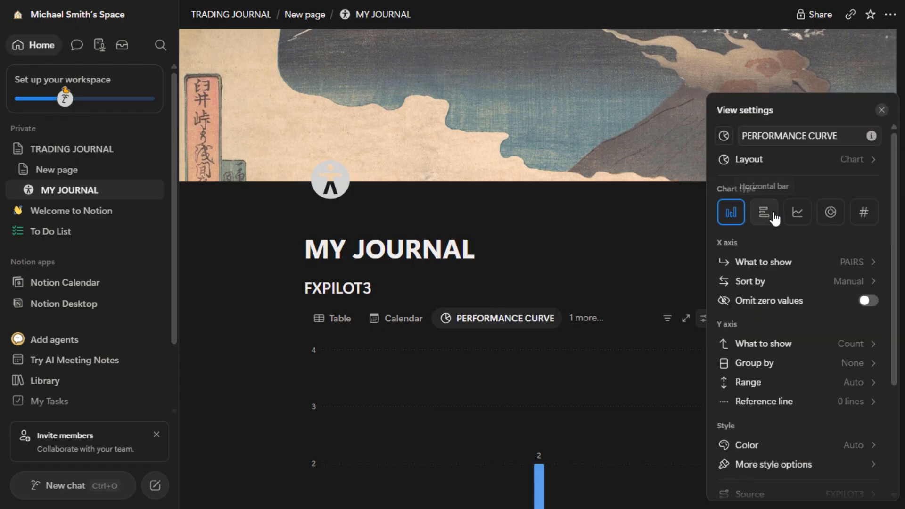
- Change the PERFORMANCE CURVE view to a line chart, close its settings and look over the plotted curve
left_click(799, 219)
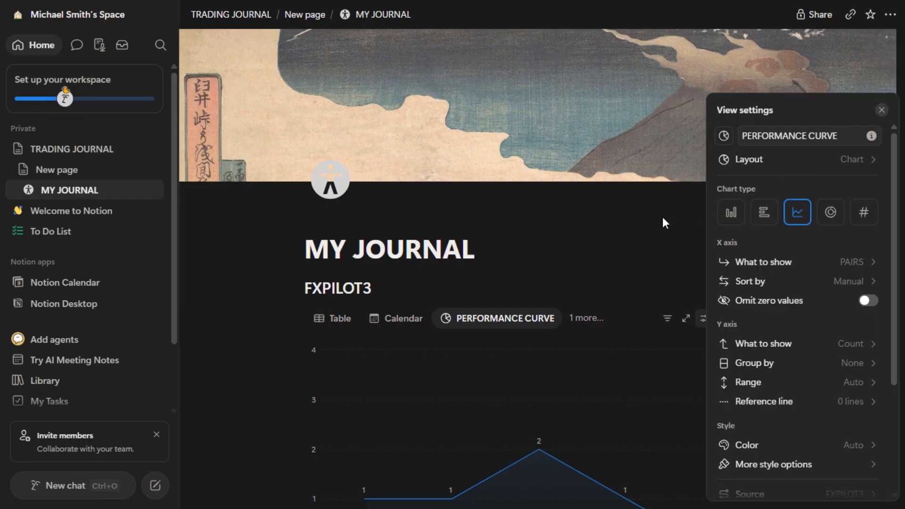
left_click(634, 223)
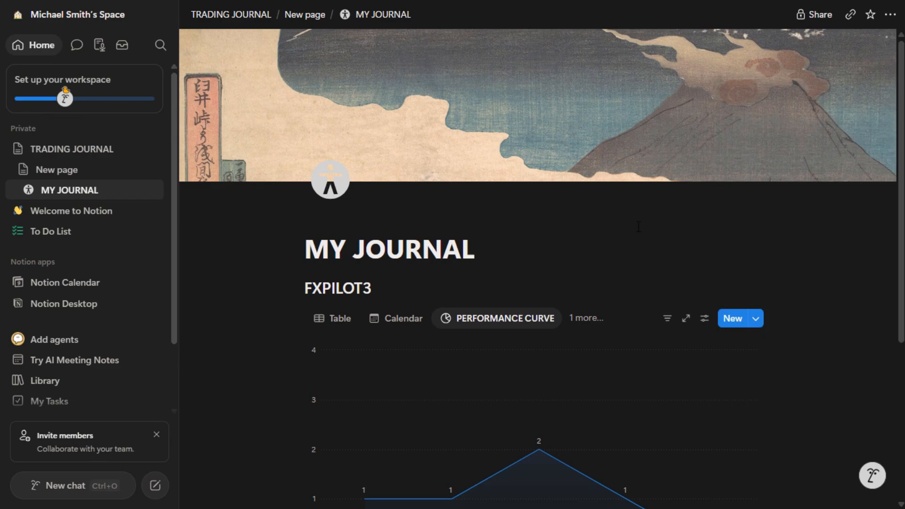
scroll(634, 226, "down", 4)
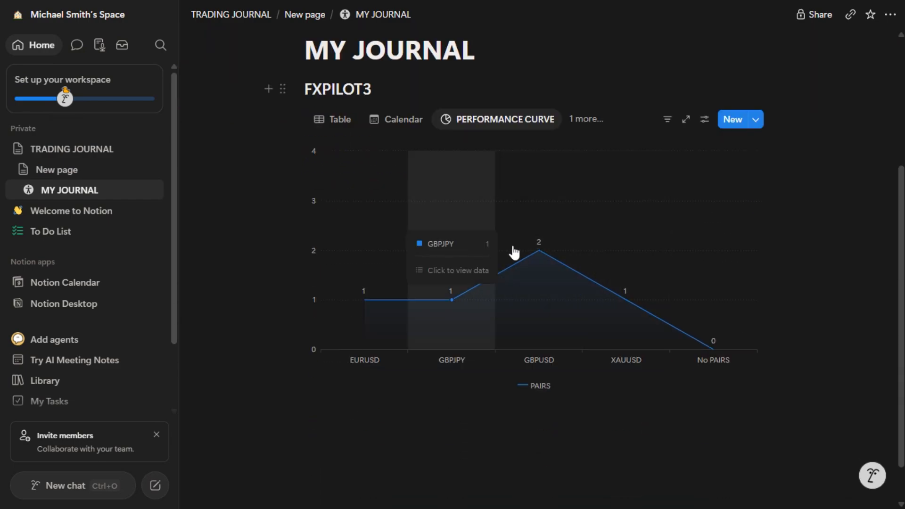
scroll(617, 238, "up", 4)
scroll(617, 237, "down", 4)
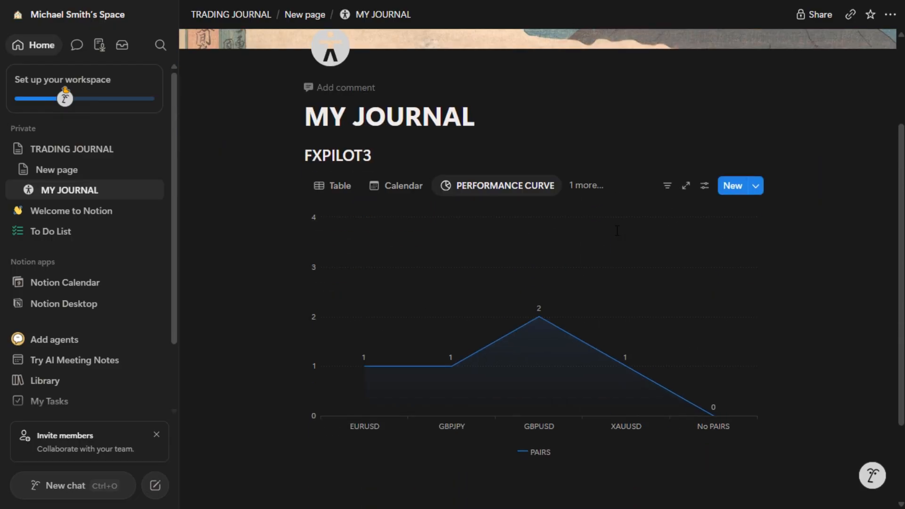
- Set the PNL of journal entry 1 to $300 in the table view of FXPILOT3
left_click(336, 188)
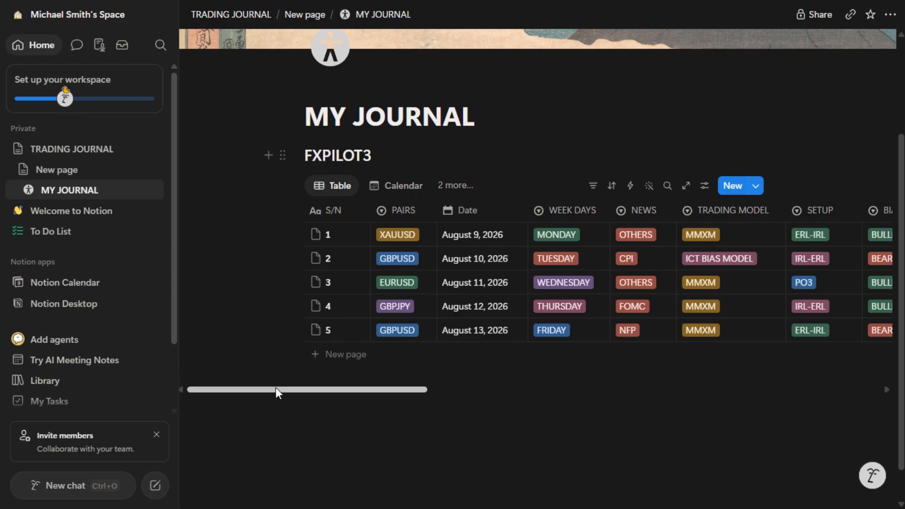
left_click_drag(278, 389, 622, 408)
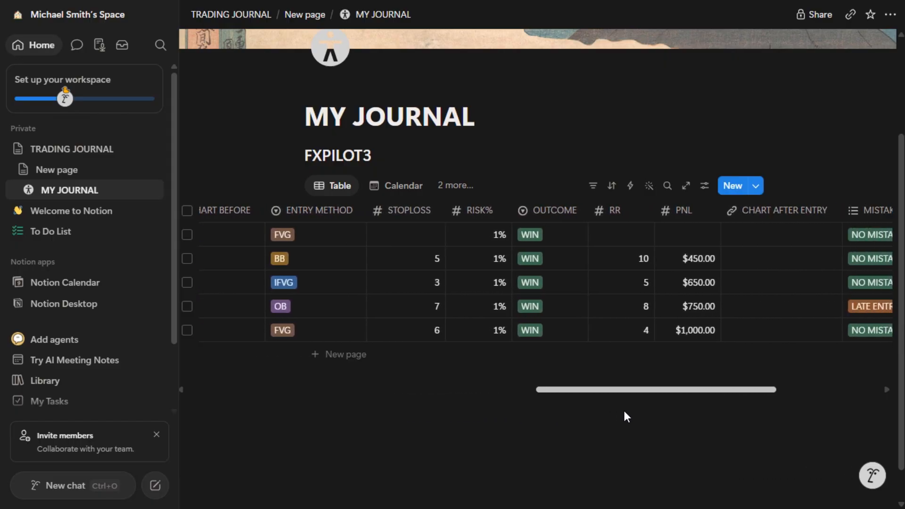
left_click(704, 244)
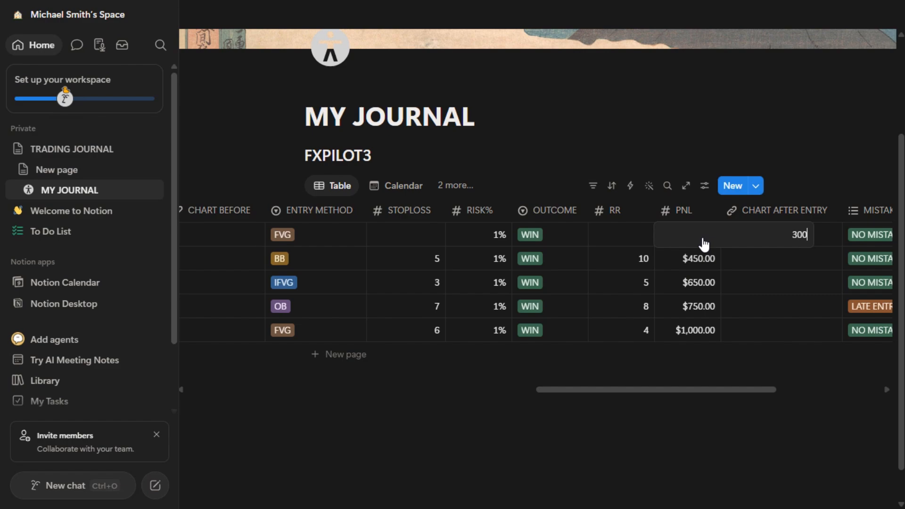
type("00")
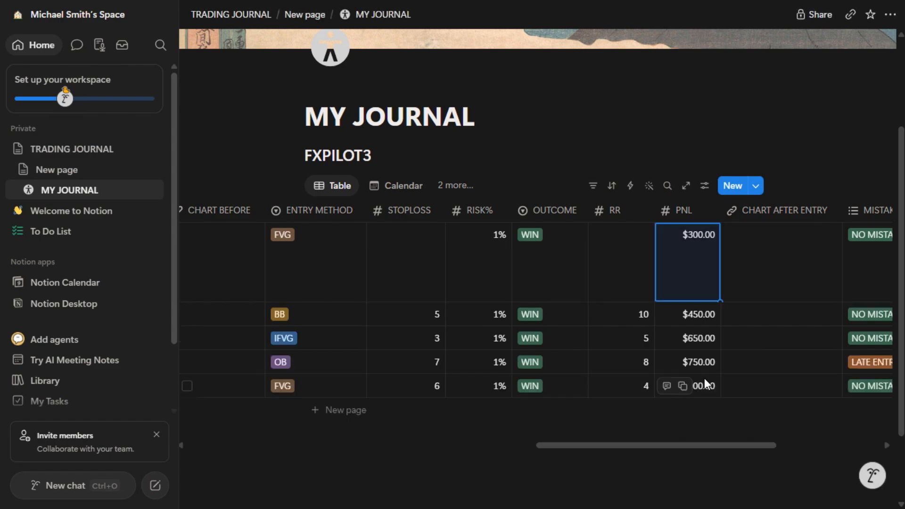
key("Return")
- Show the PNL property on the entries of the FXPILOT3 calendar view
left_click_drag(626, 445, 466, 442)
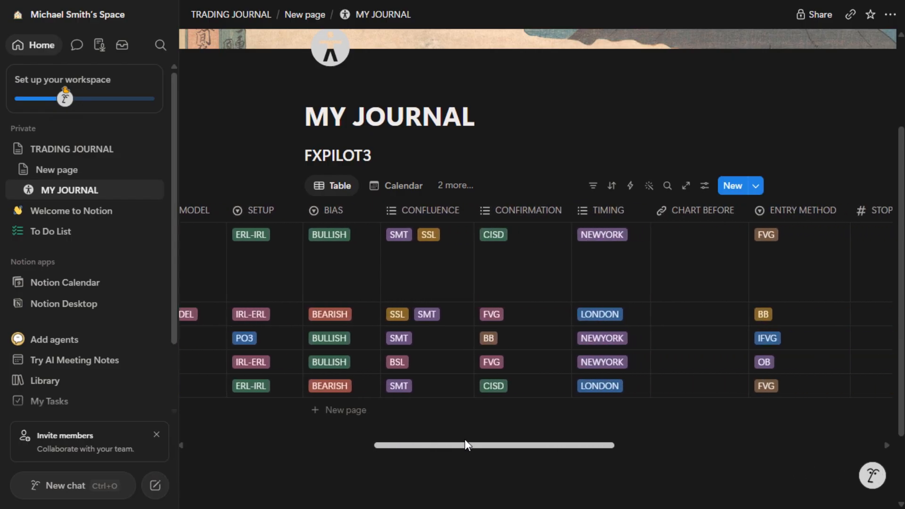
left_click(397, 187)
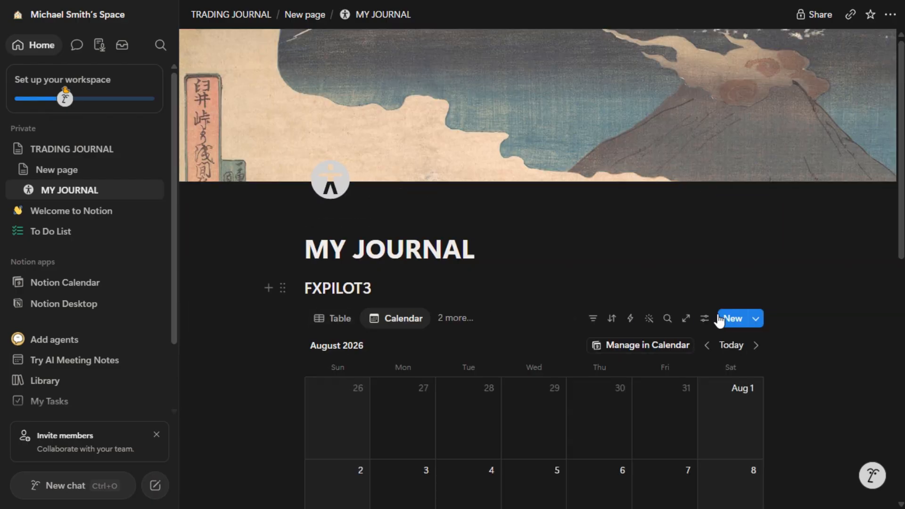
scroll(716, 301, "down", 3)
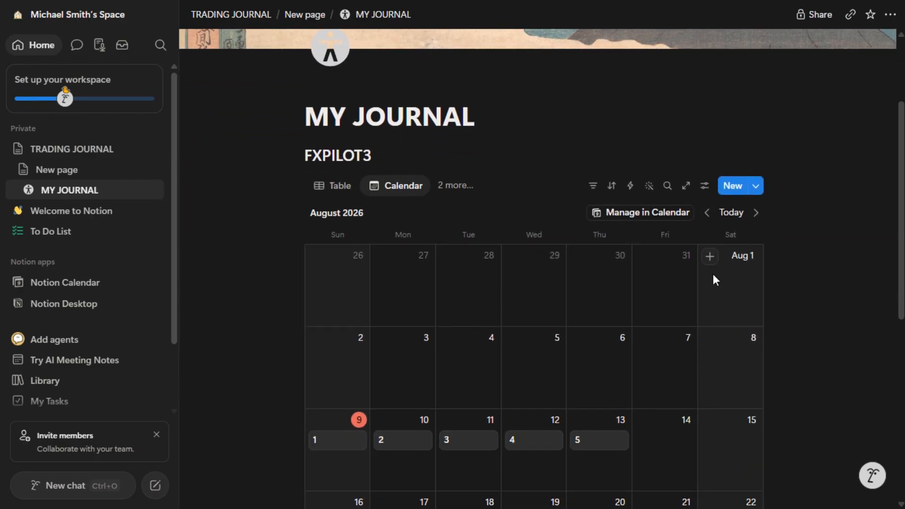
scroll(712, 280, "down", 1)
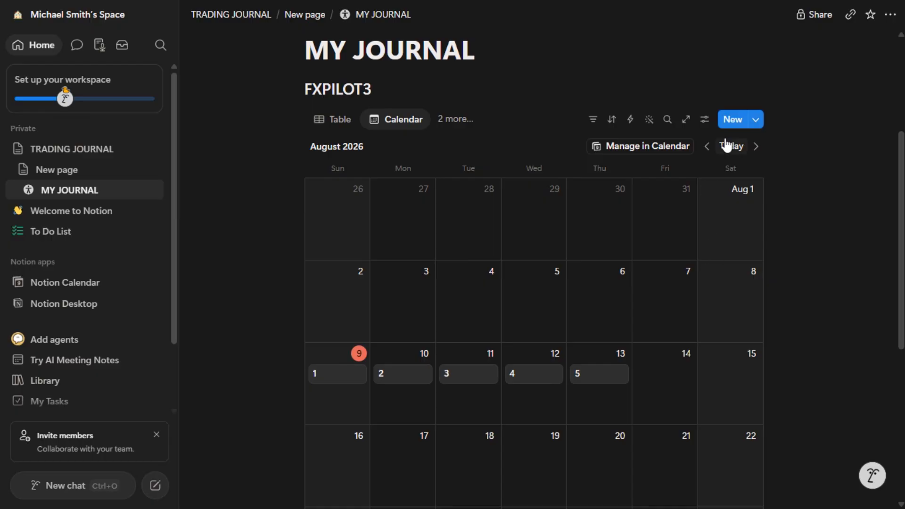
left_click(705, 122)
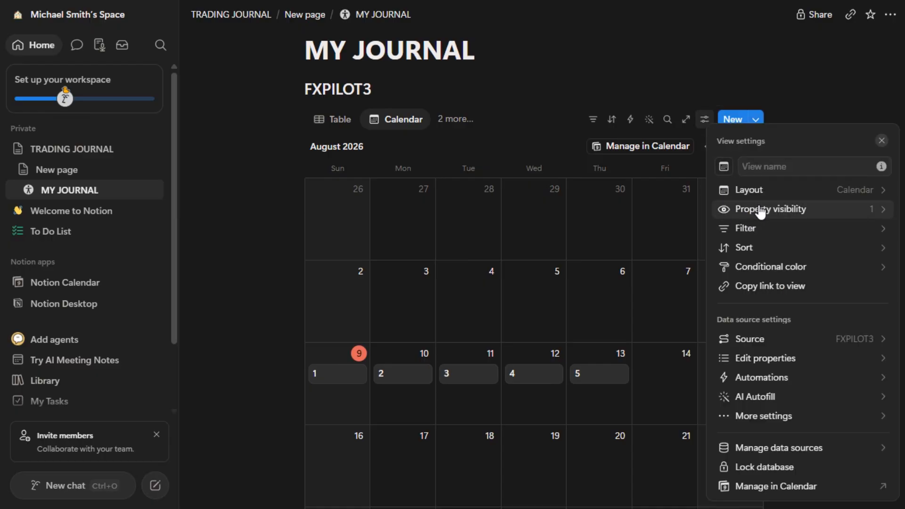
left_click(864, 217)
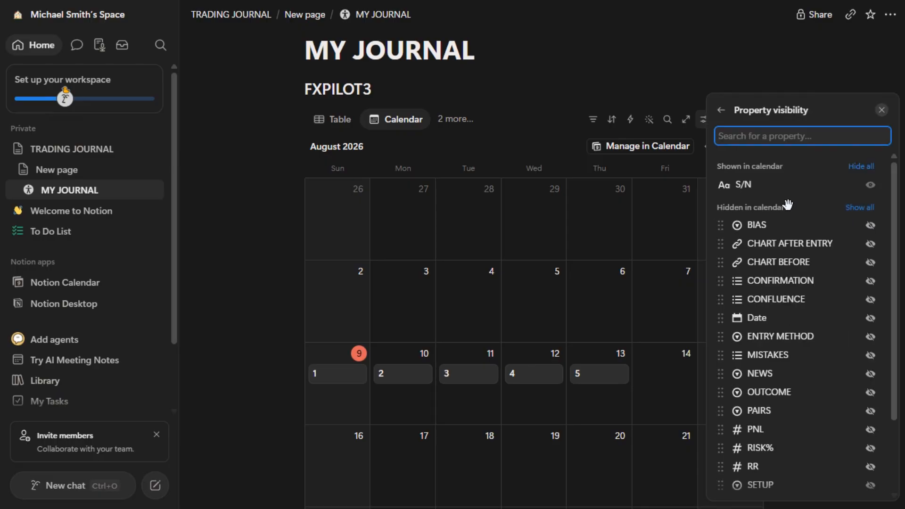
scroll(788, 348, "down", 3)
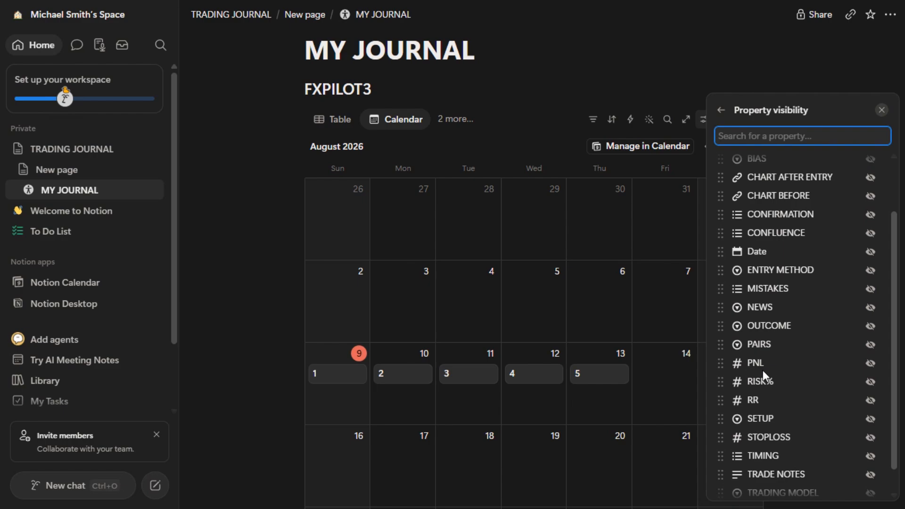
left_click(872, 366)
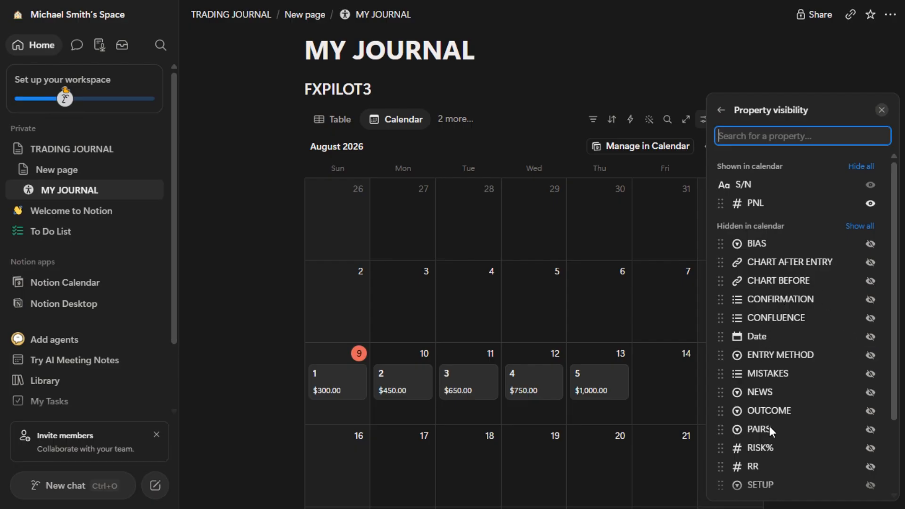
- Make the RR property visible on the calendar entries as well
scroll(770, 445, "down", 2)
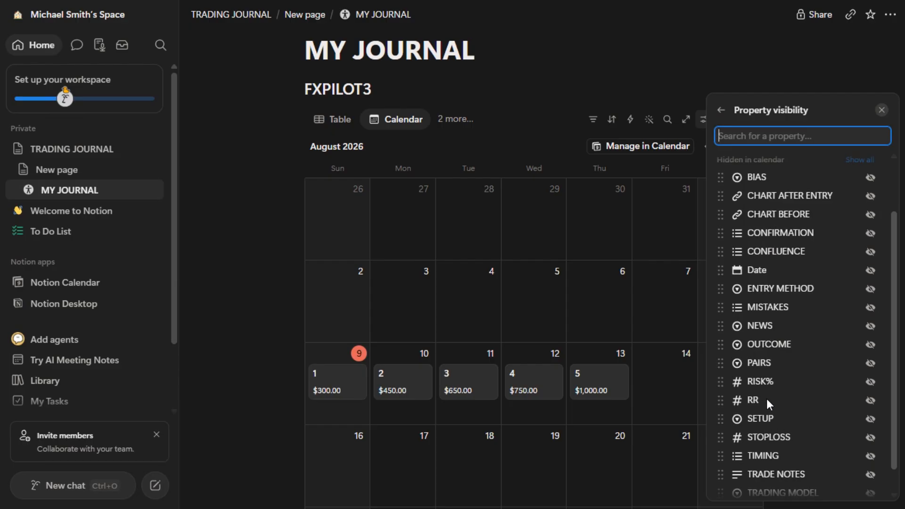
scroll(769, 400, "down", 1)
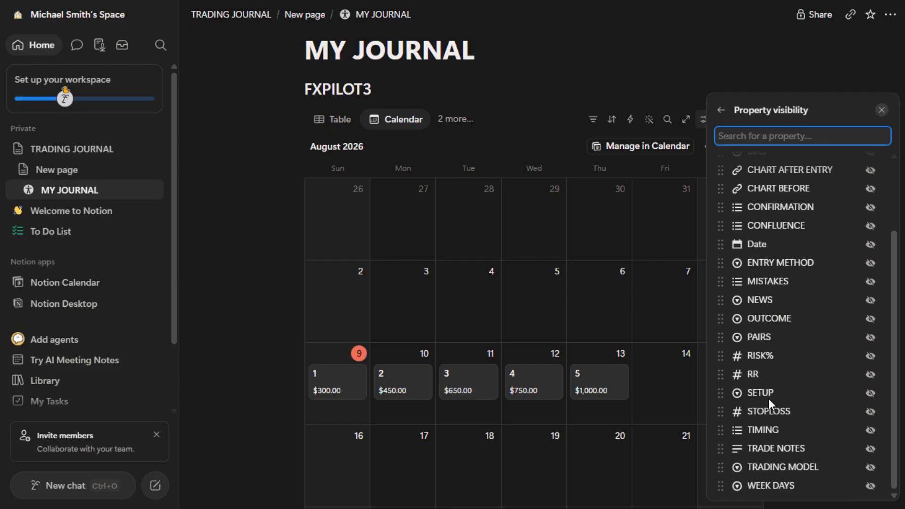
scroll(768, 398, "up", 4)
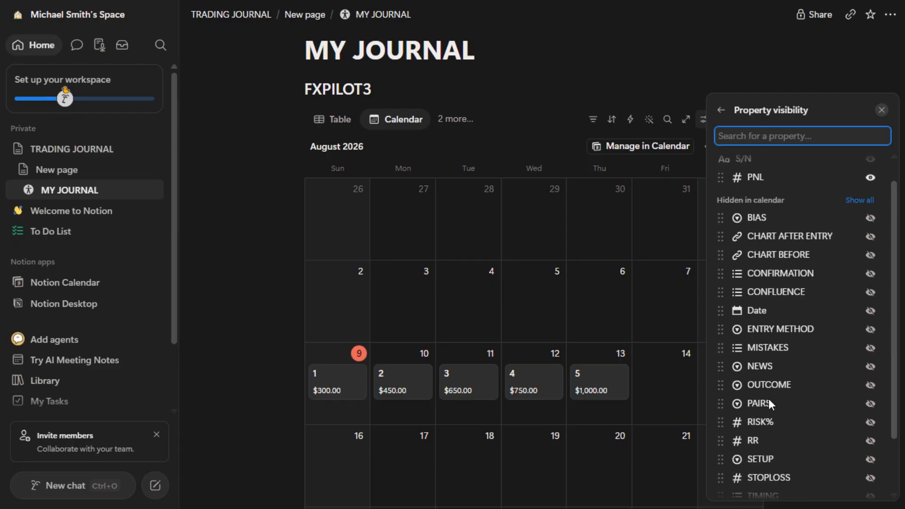
scroll(768, 398, "down", 2)
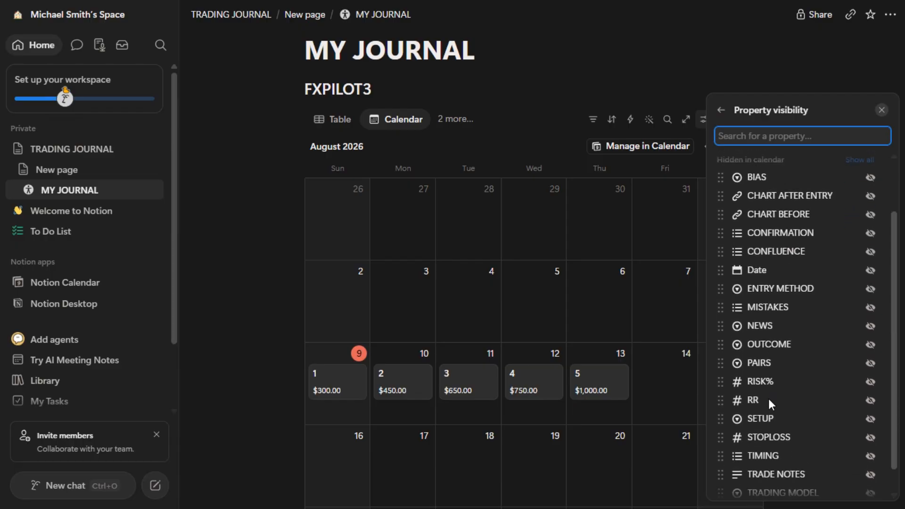
left_click(869, 402)
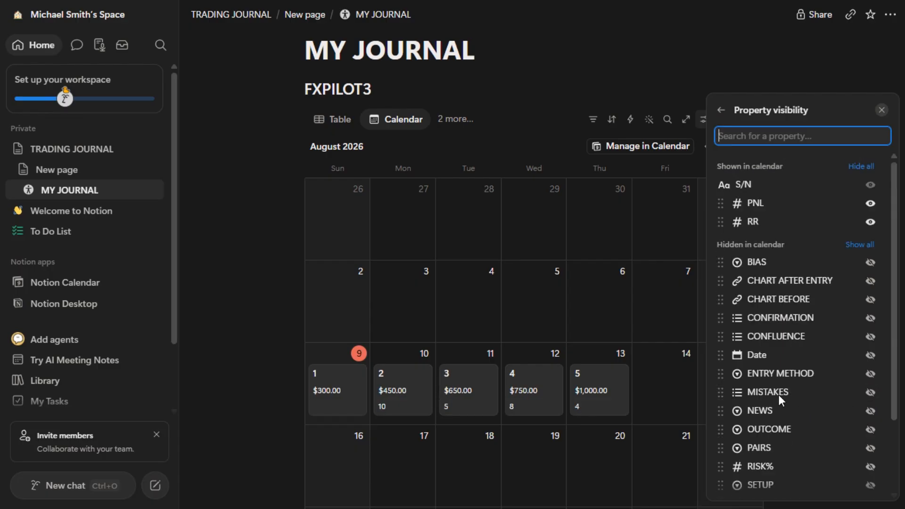
- Make the OUTCOME property visible on the calendar entries and close the view settings
scroll(777, 396, "down", 2)
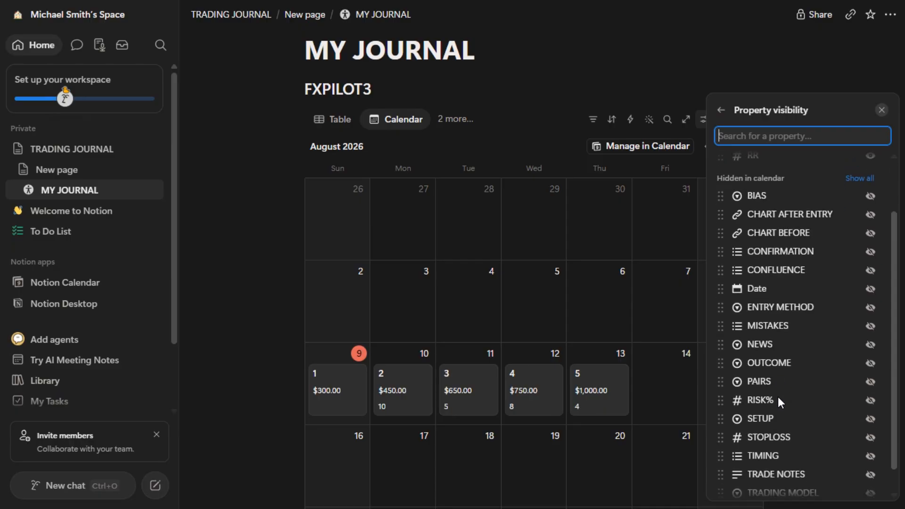
scroll(777, 396, "down", 1)
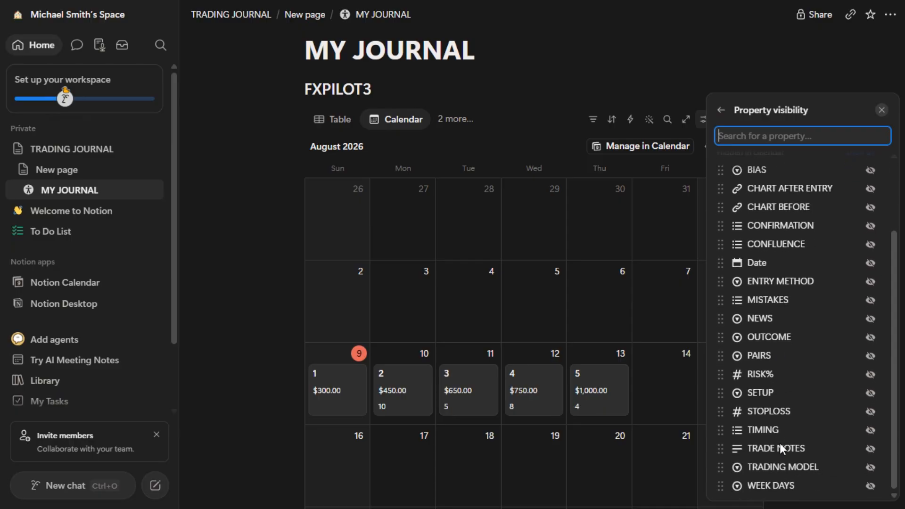
scroll(782, 442, "up", 3)
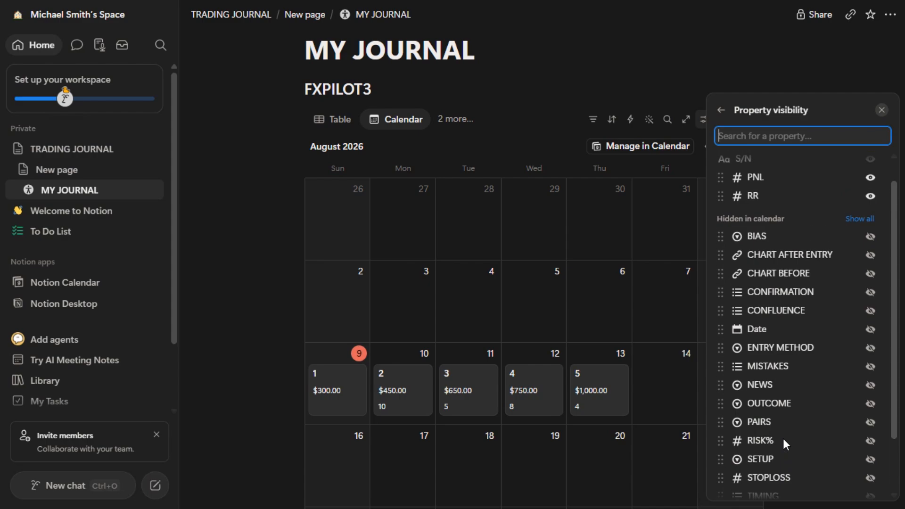
scroll(782, 424, "up", 1)
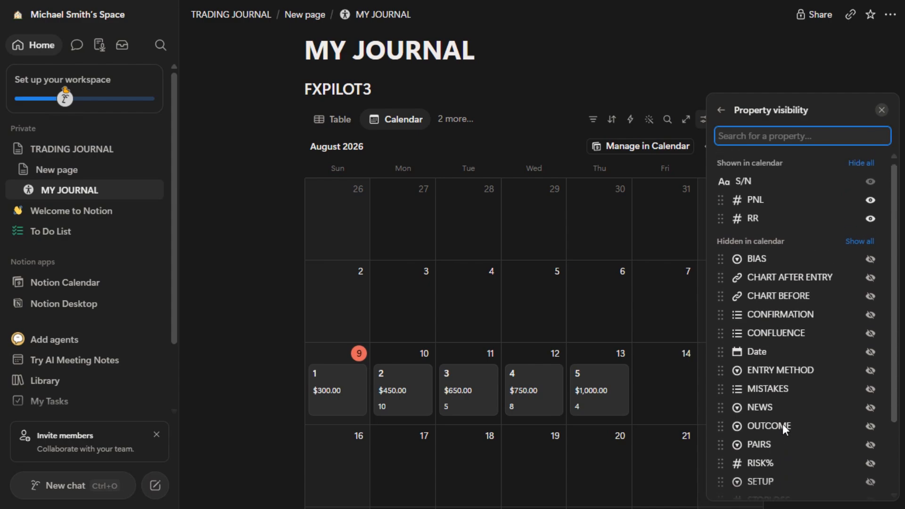
scroll(783, 424, "down", 3)
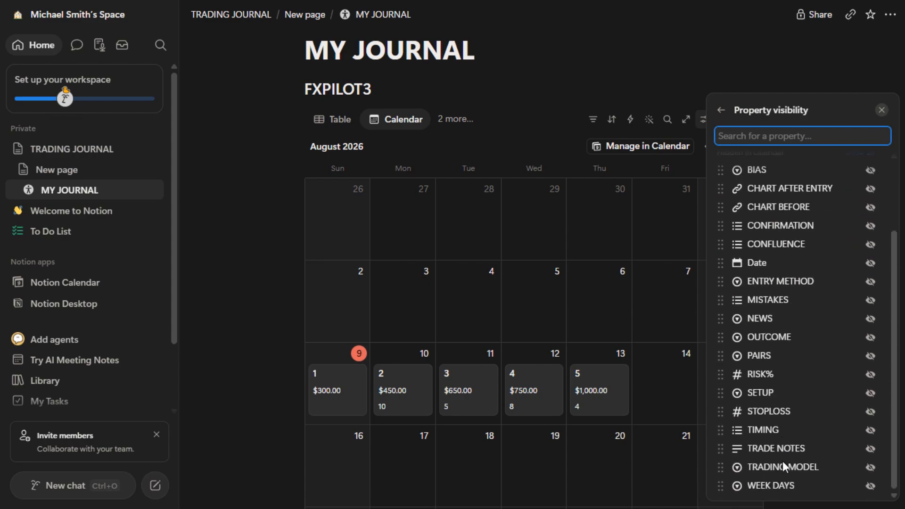
scroll(784, 474, "up", 3)
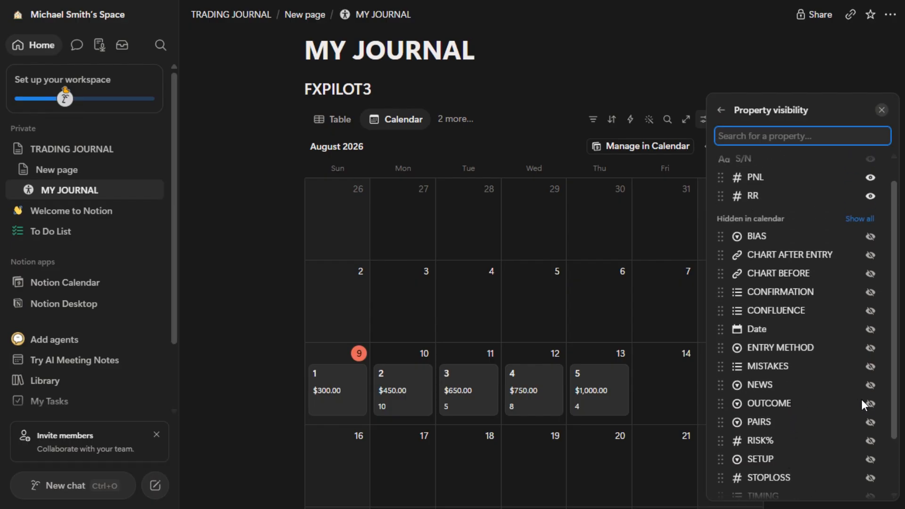
left_click(869, 403)
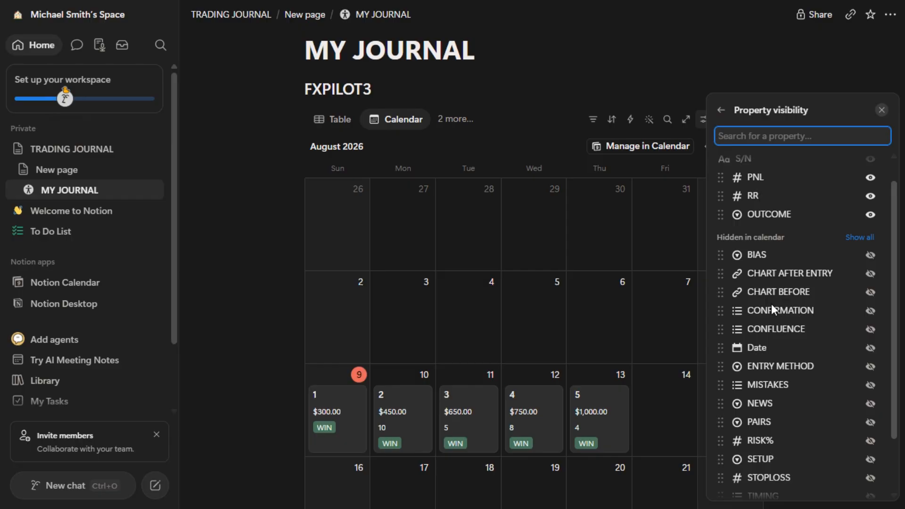
left_click(728, 64)
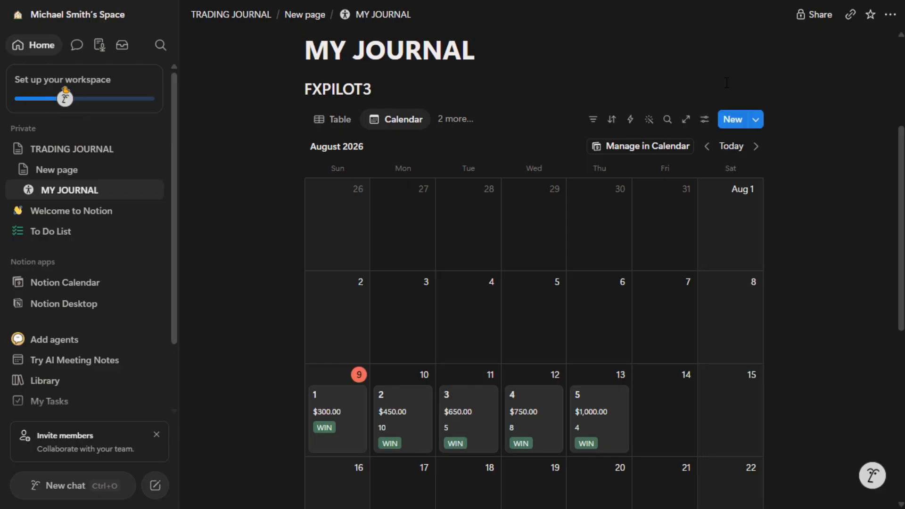
- Add three conditional color settings based on the PNL property to the FXPILOT3 calendar view
left_click(705, 121)
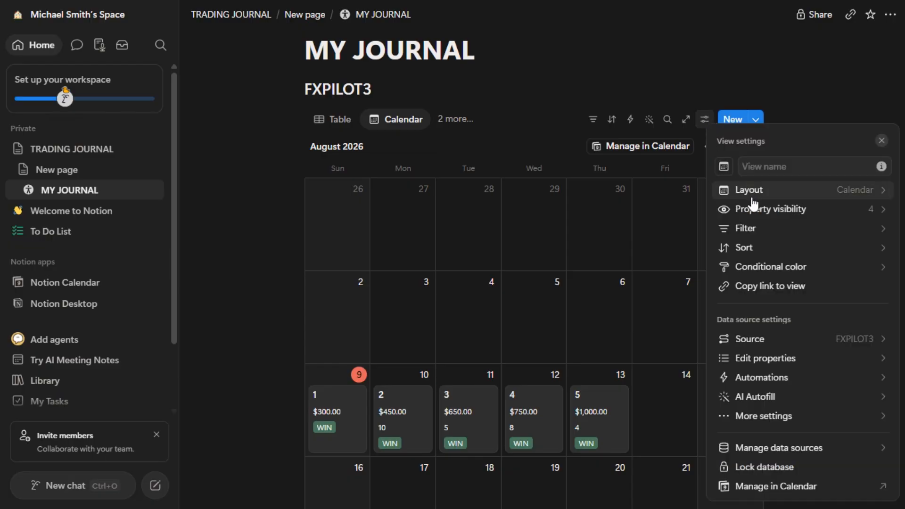
left_click(770, 268)
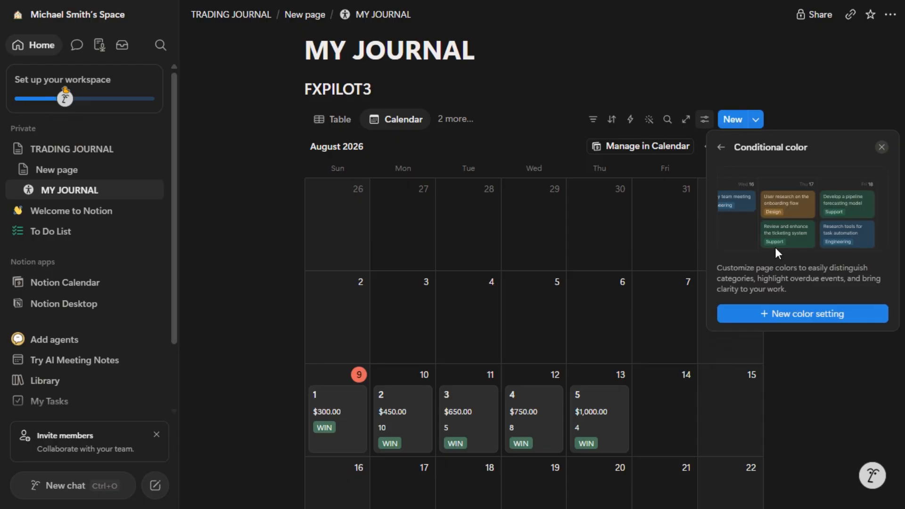
left_click(784, 321)
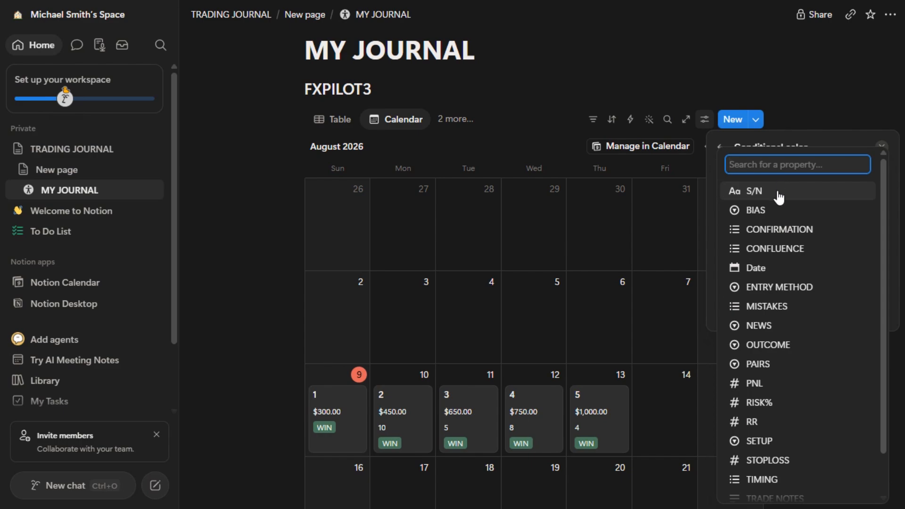
left_click(774, 389)
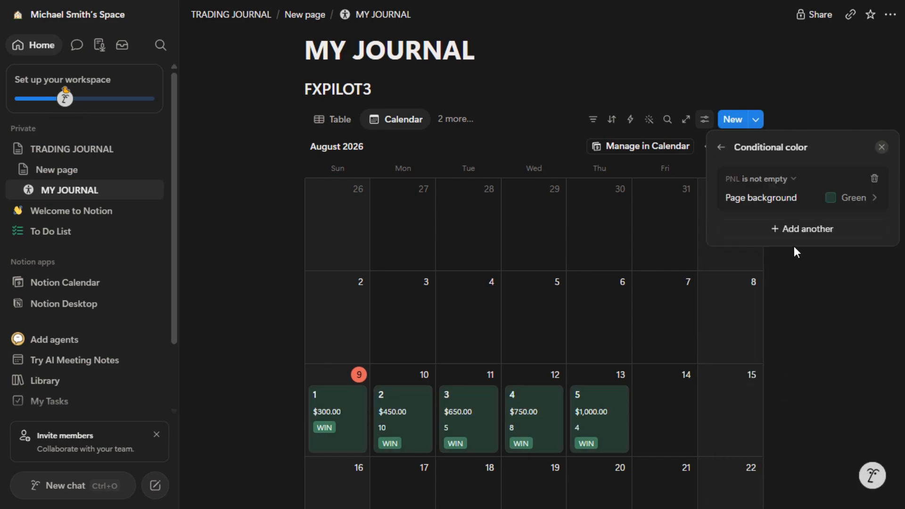
left_click(778, 231)
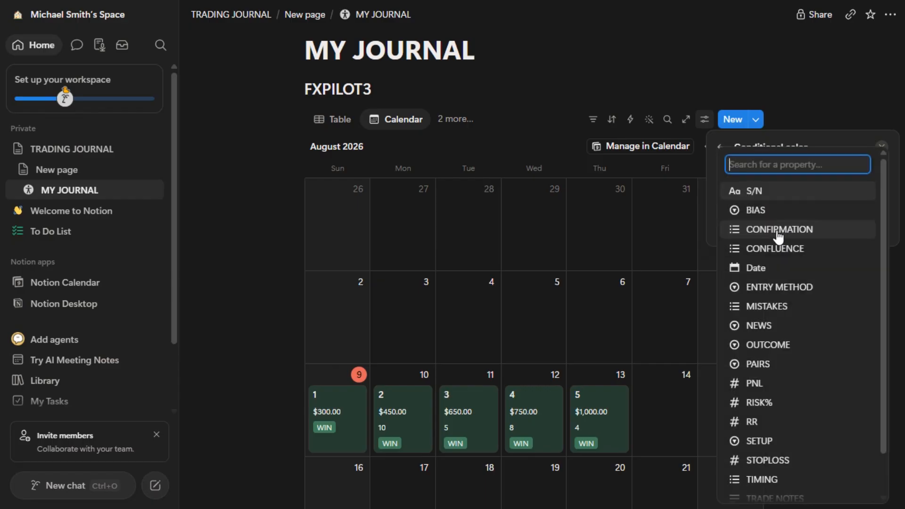
left_click(776, 390)
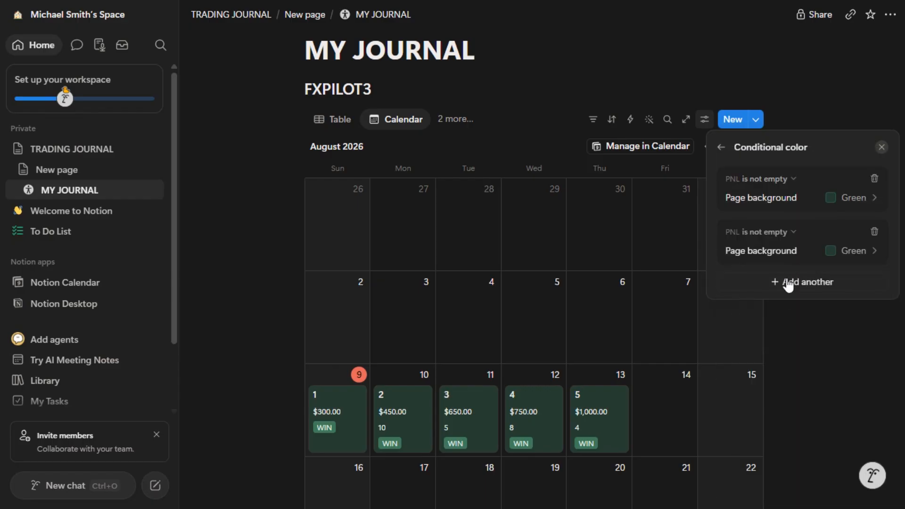
left_click(787, 283)
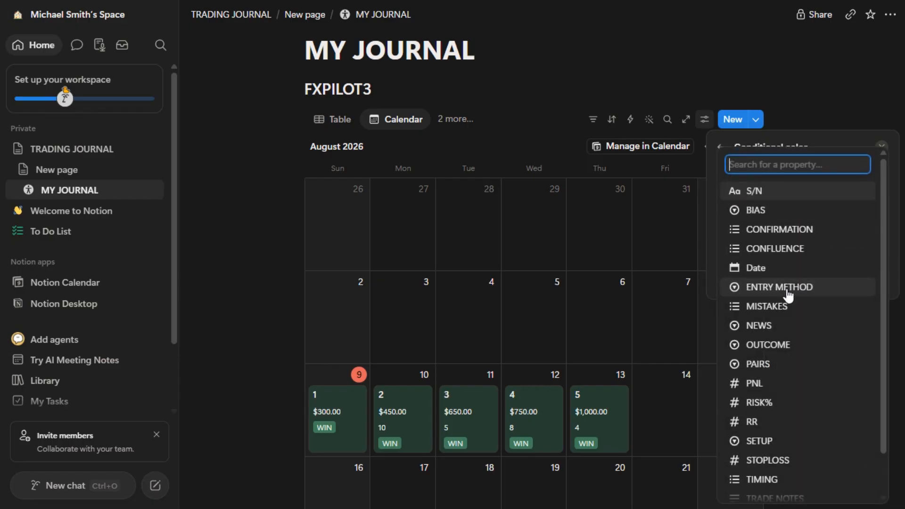
left_click(784, 388)
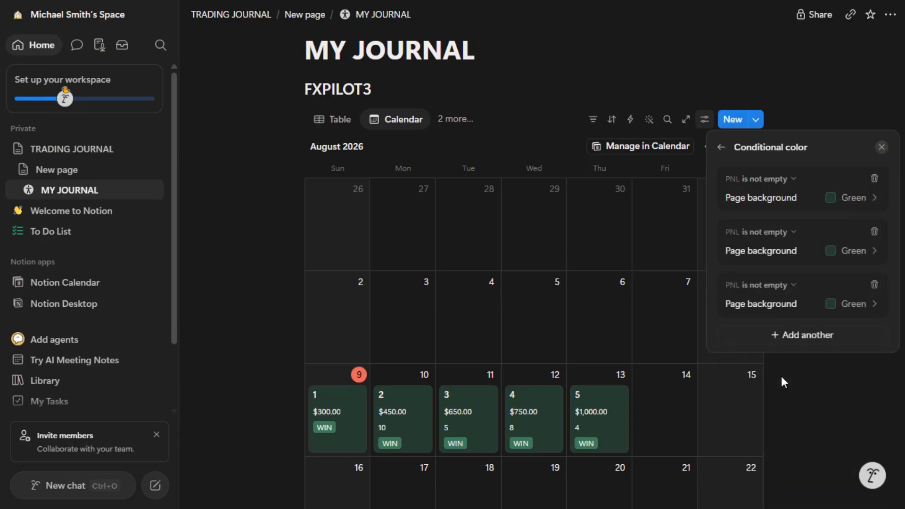
- Set the first PNL color rule to greater than 0 with a green page background
left_click(792, 181)
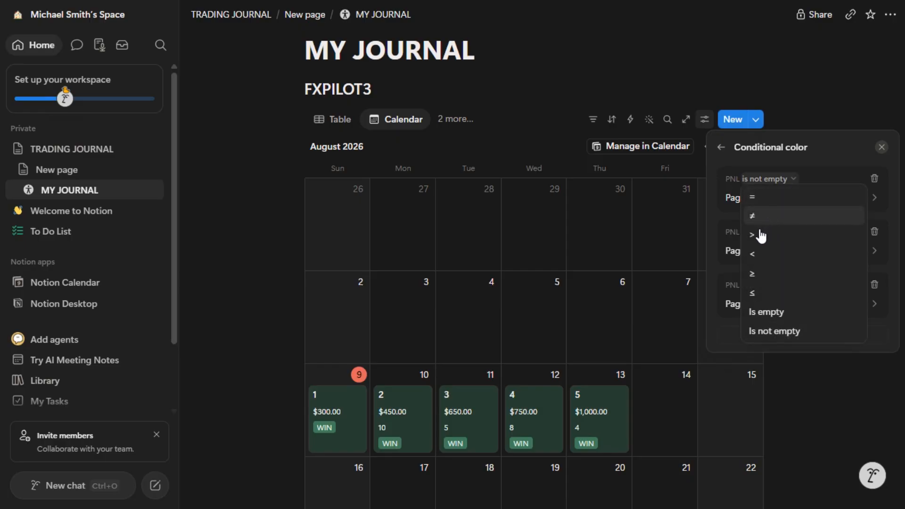
left_click(756, 240)
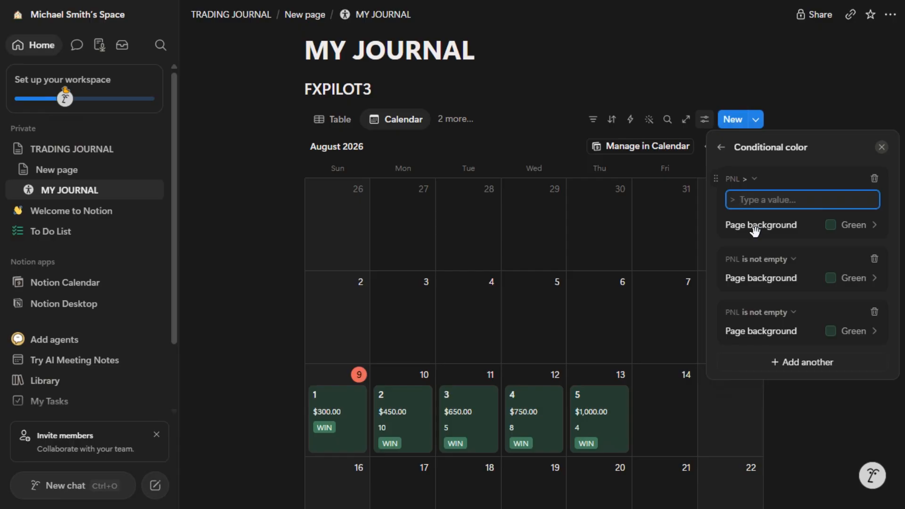
type("0")
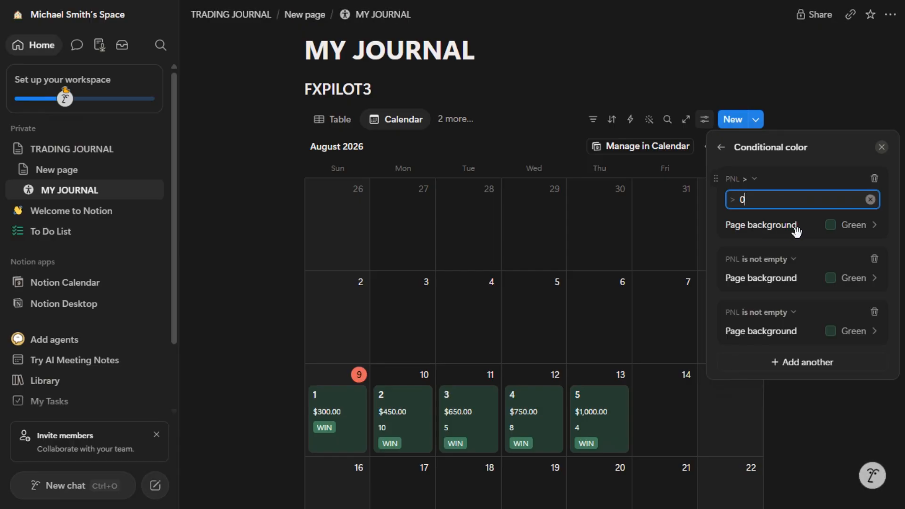
left_click(829, 226)
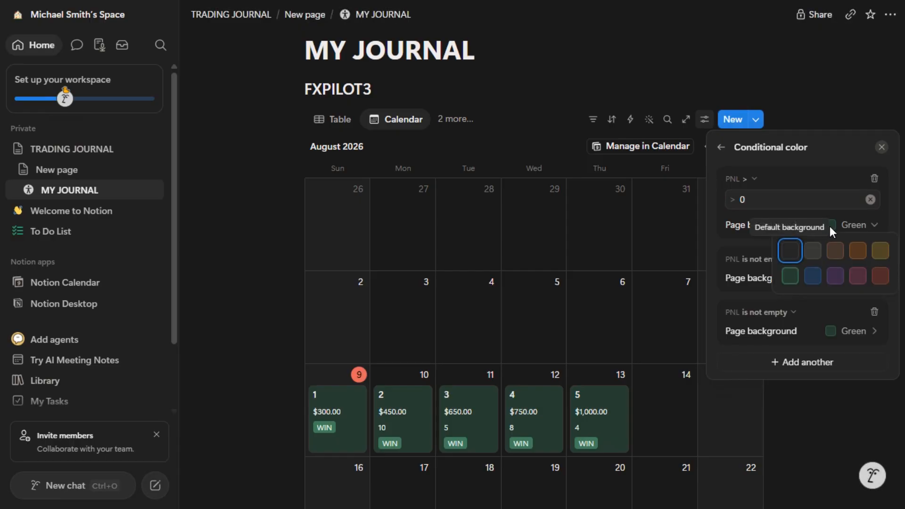
left_click(789, 277)
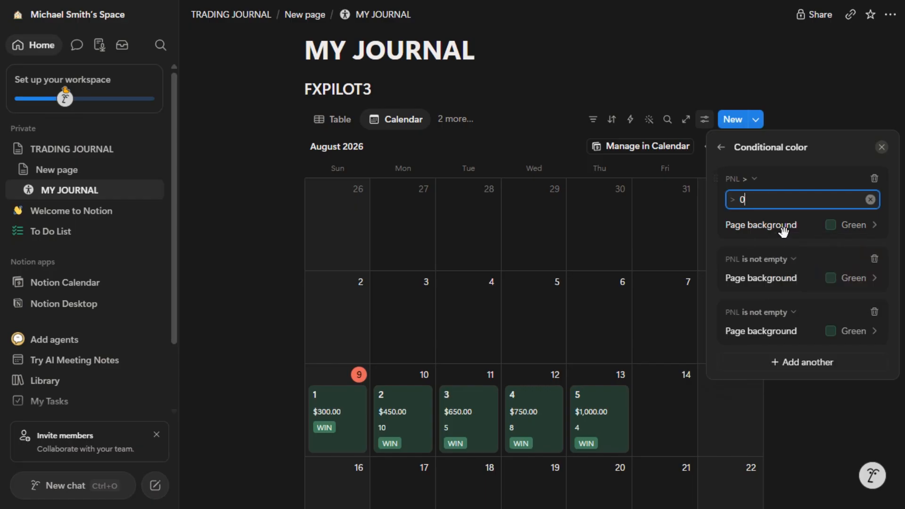
- Set the second PNL color rule to less than 0 with a red page background
left_click(791, 261)
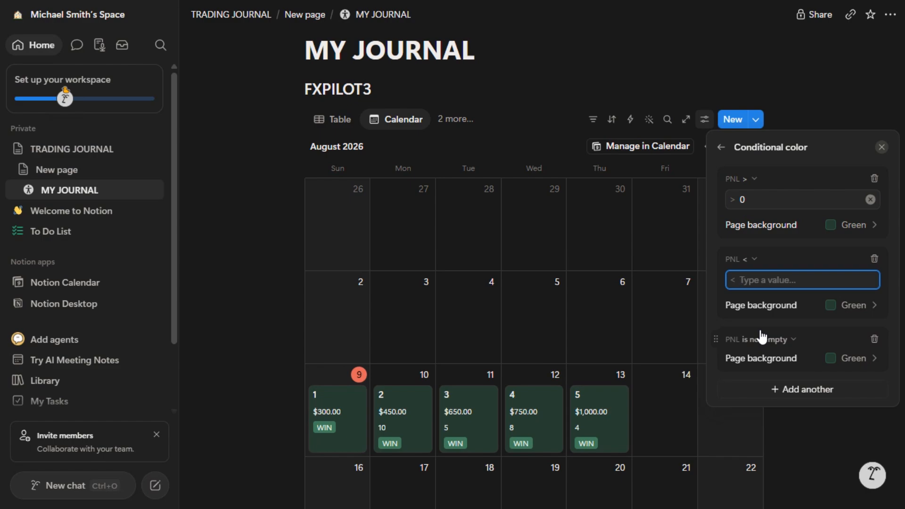
type("0")
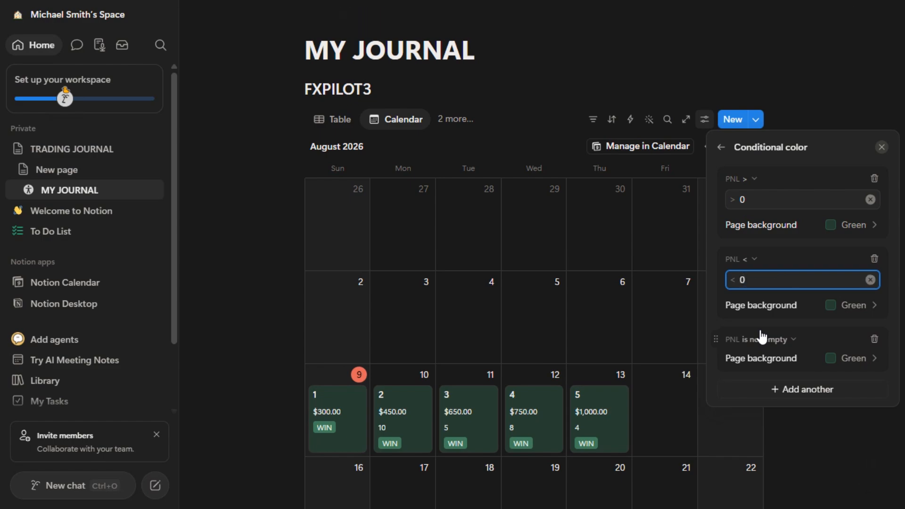
left_click(832, 307)
left_click(879, 357)
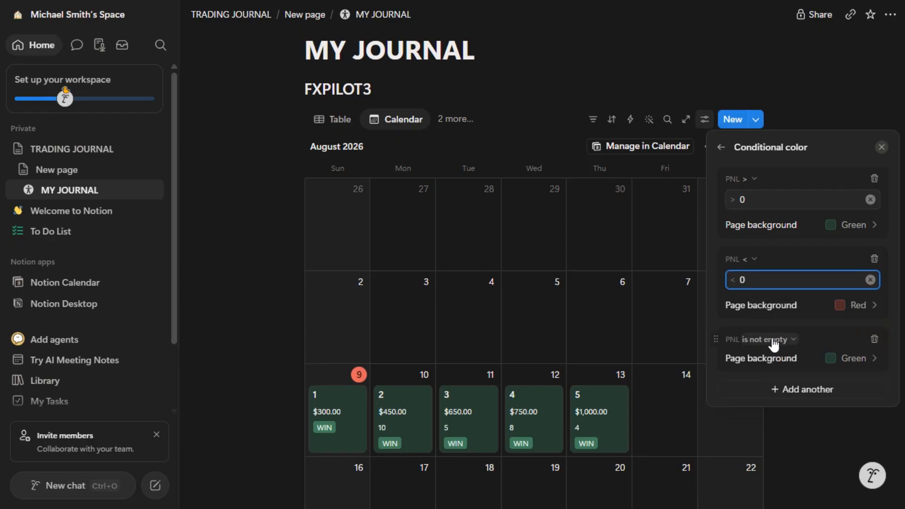
- Set the third PNL color rule to equal 0 with a gray page background and close the view settings
left_click(795, 340)
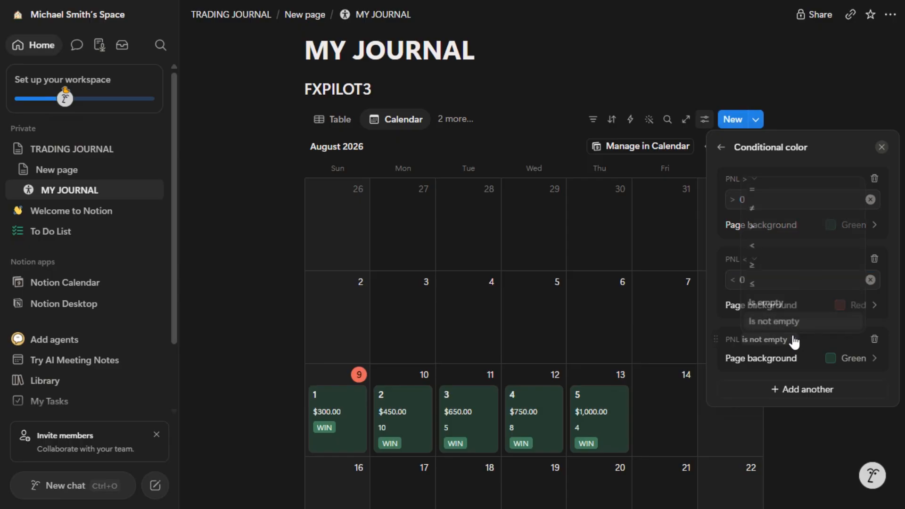
left_click(757, 191)
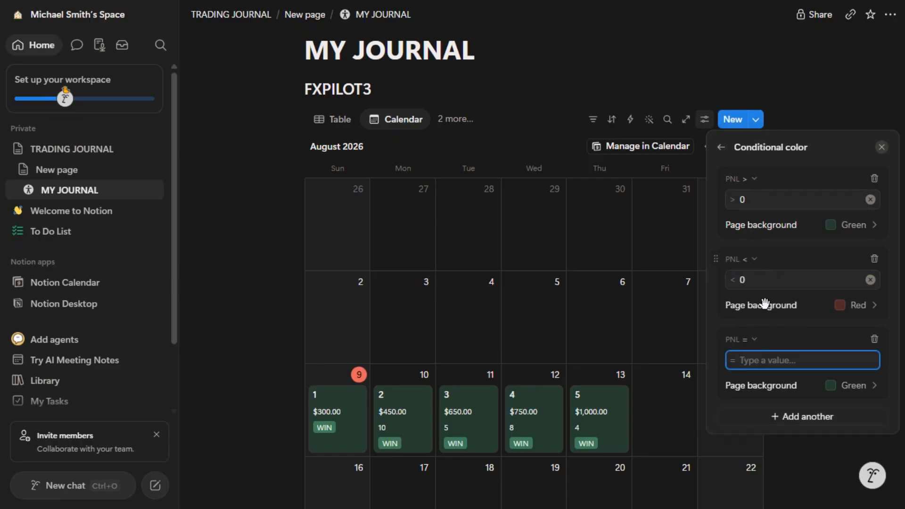
type("0")
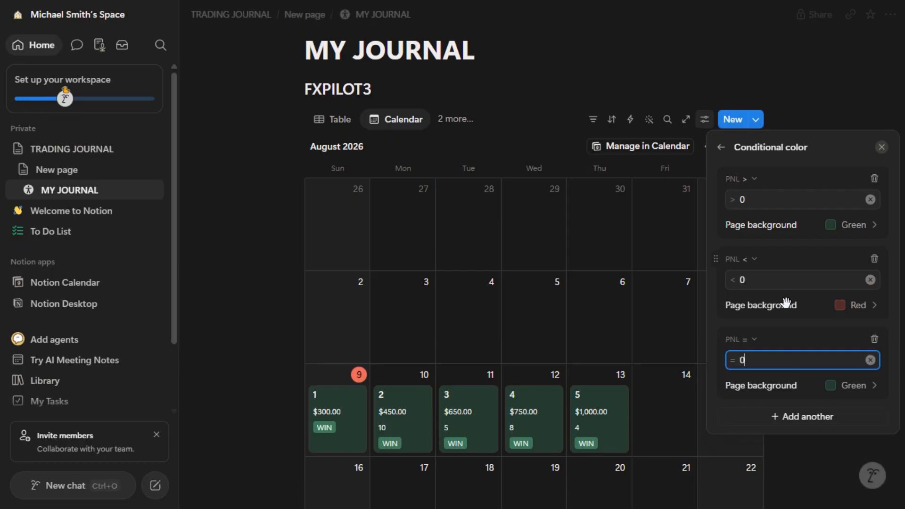
left_click(832, 384)
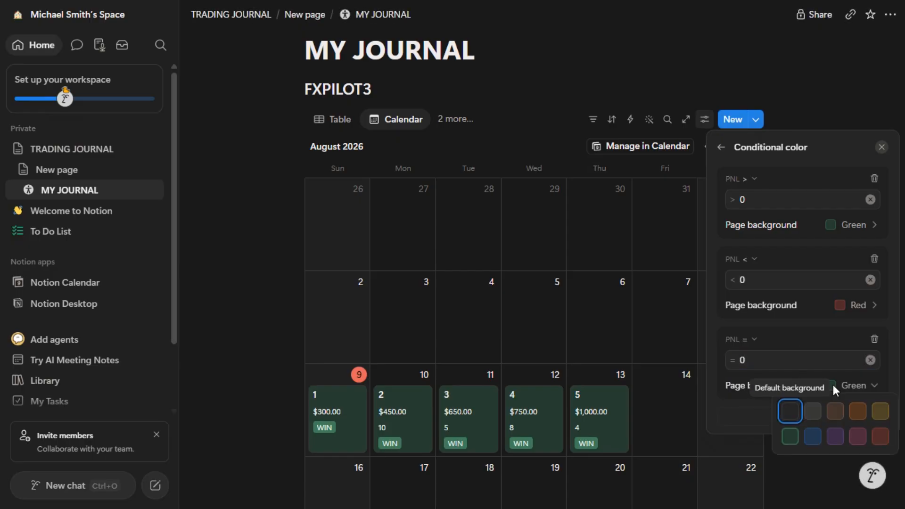
left_click(811, 412)
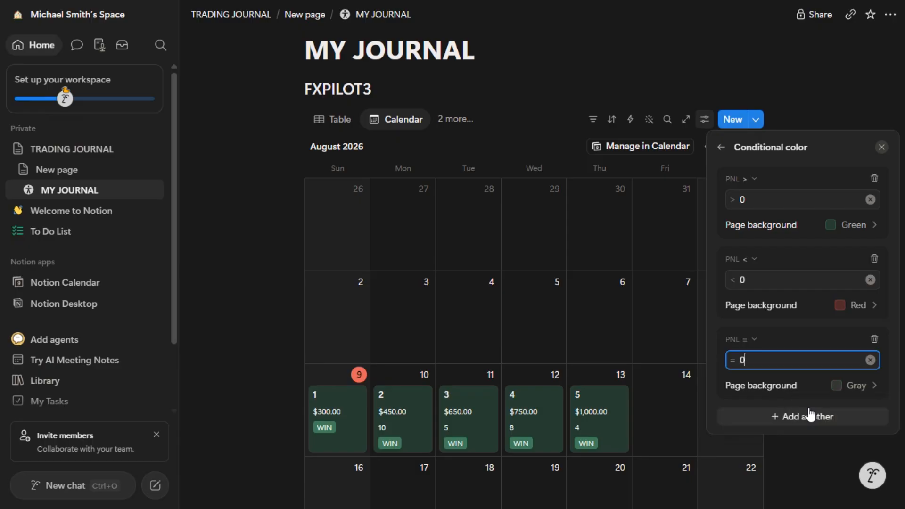
left_click(790, 72)
- Review the colored calendar entries and switch FXPILOT3 to the PERFORMANCE CURVE chart view
scroll(658, 289, "down", 3)
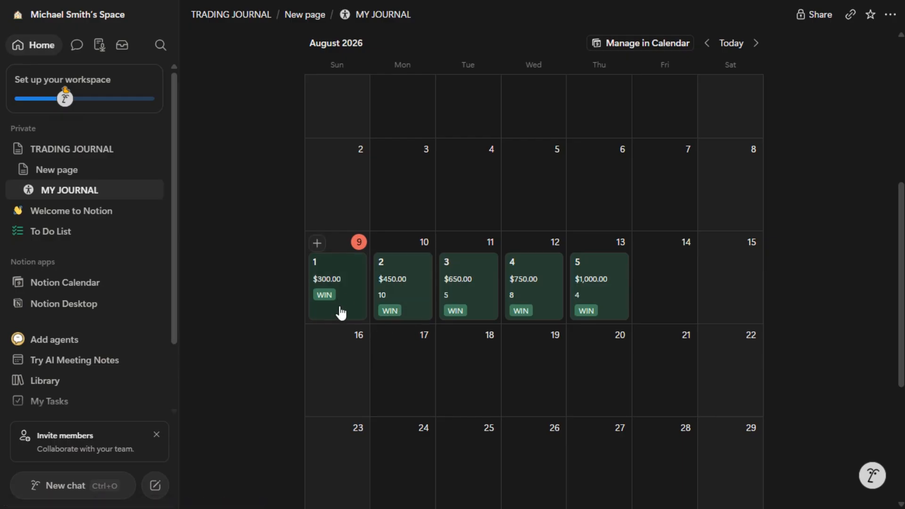
scroll(471, 303, "up", 4)
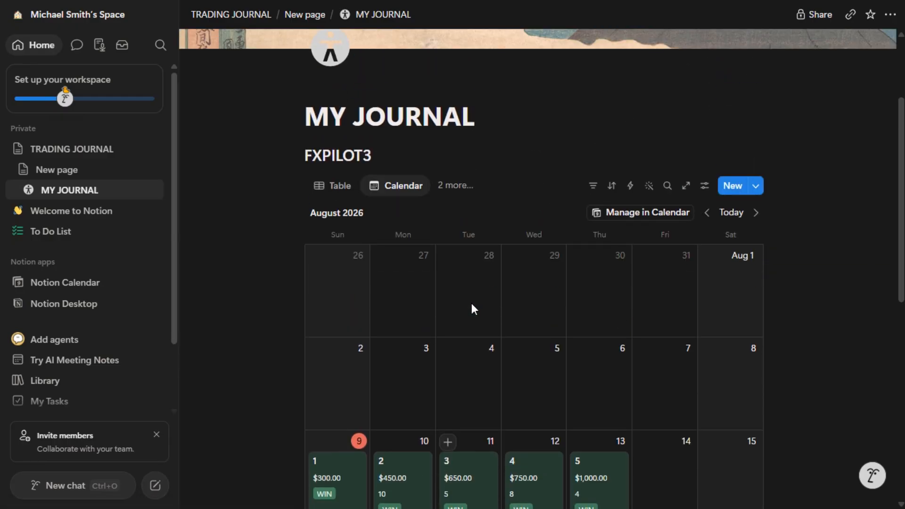
scroll(471, 303, "down", 2)
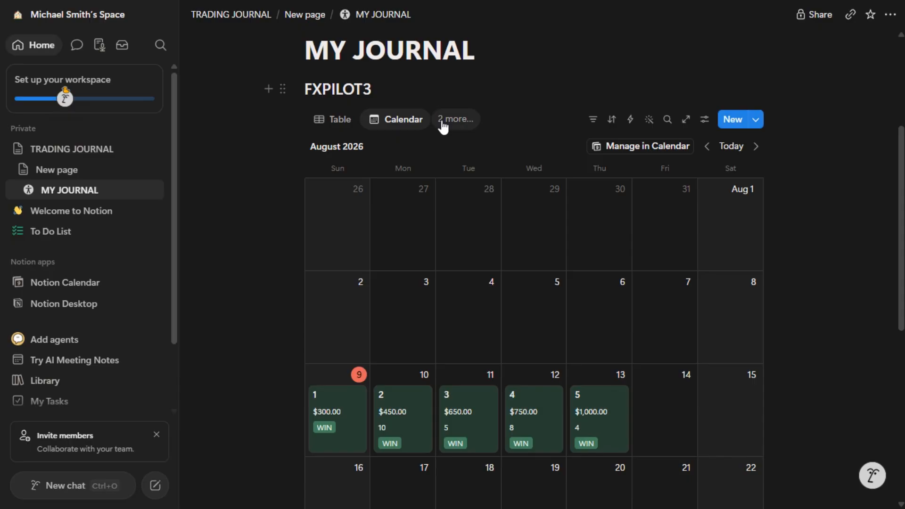
left_click(442, 124)
left_click(462, 118)
left_click(457, 119)
left_click(527, 214)
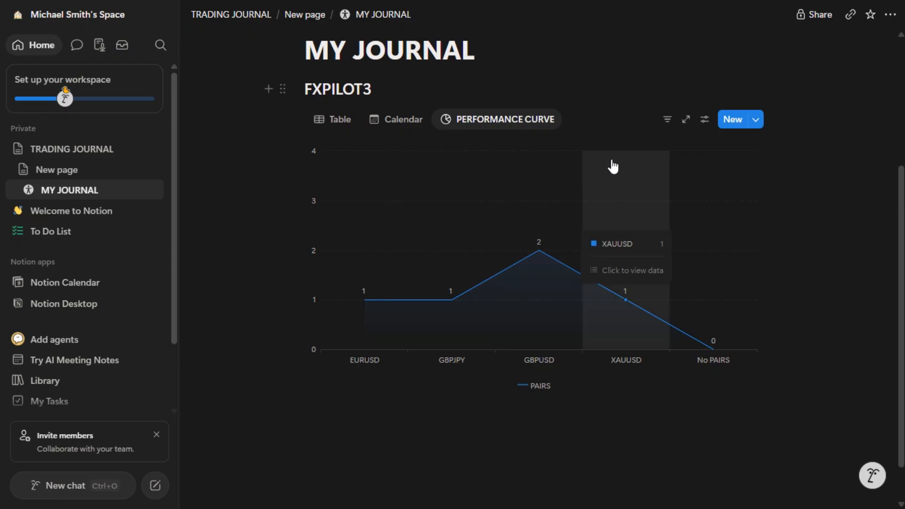
- Set the X axis of the PERFORMANCE CURVE line chart to show Date by Day
left_click(704, 121)
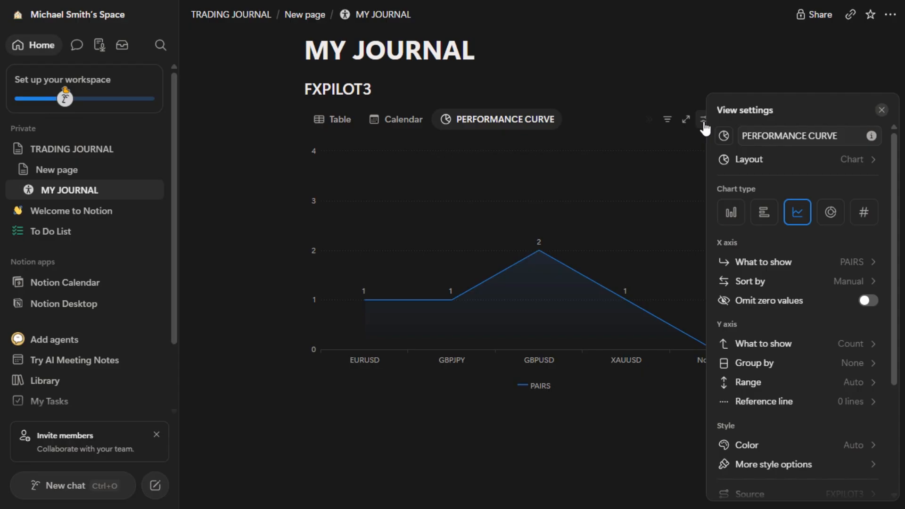
left_click(757, 264)
mouse_move(763, 381)
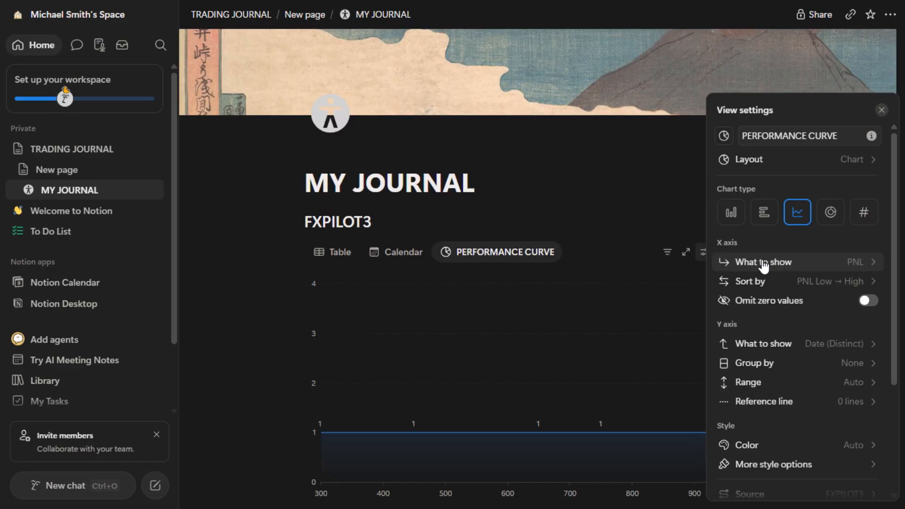
left_click(763, 263)
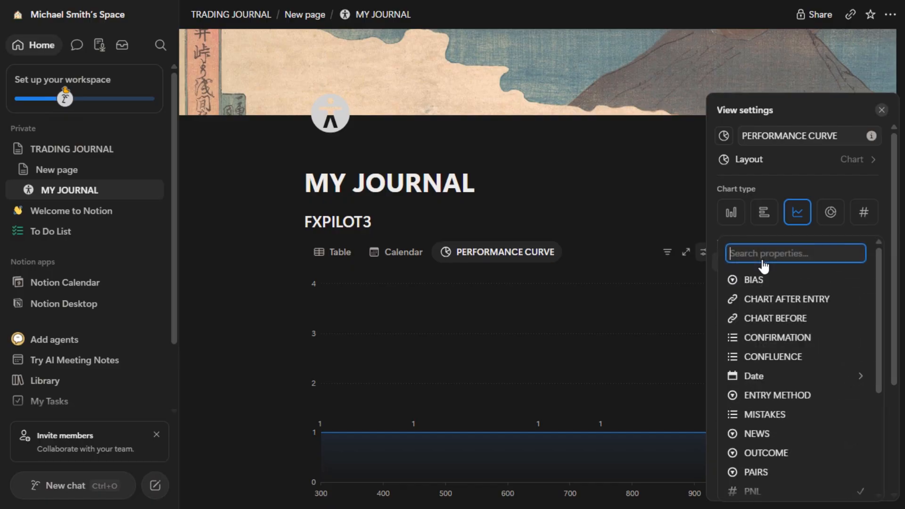
mouse_move(763, 378)
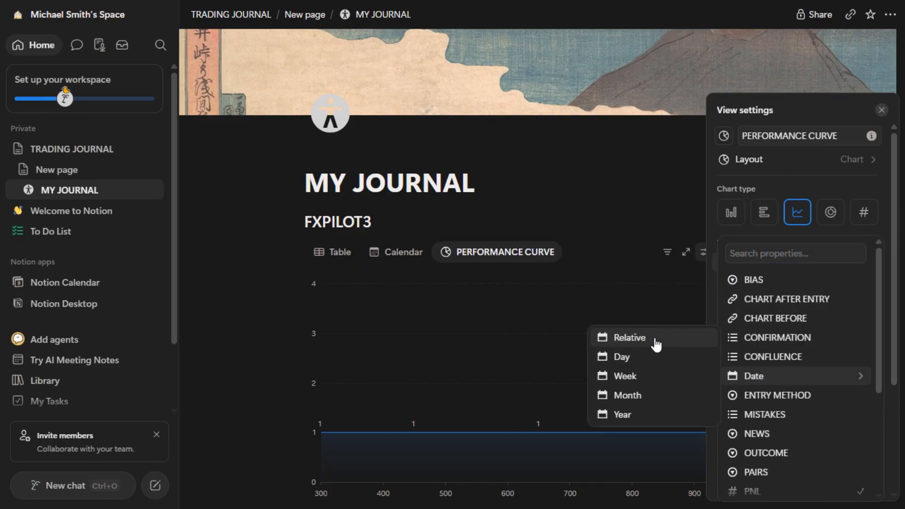
left_click(644, 362)
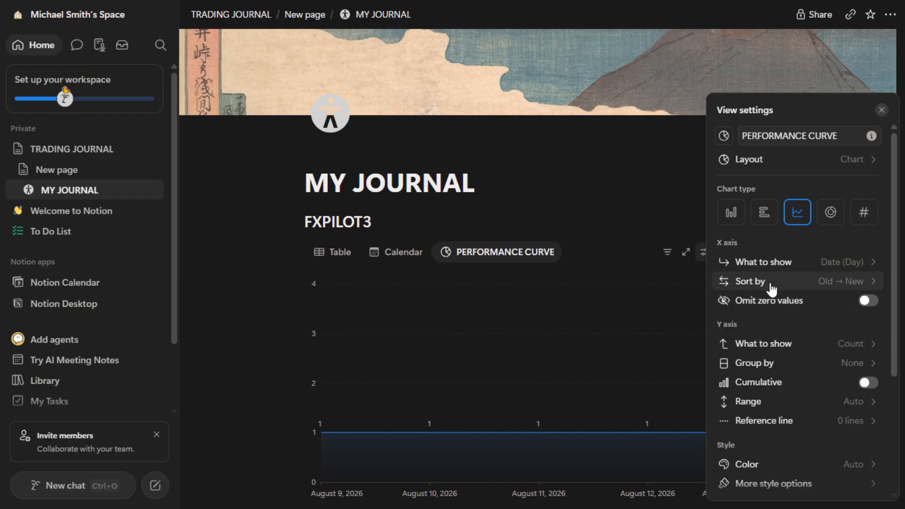
- Set the chart's Y axis to the Sum of PNL and close the view settings
left_click(759, 349)
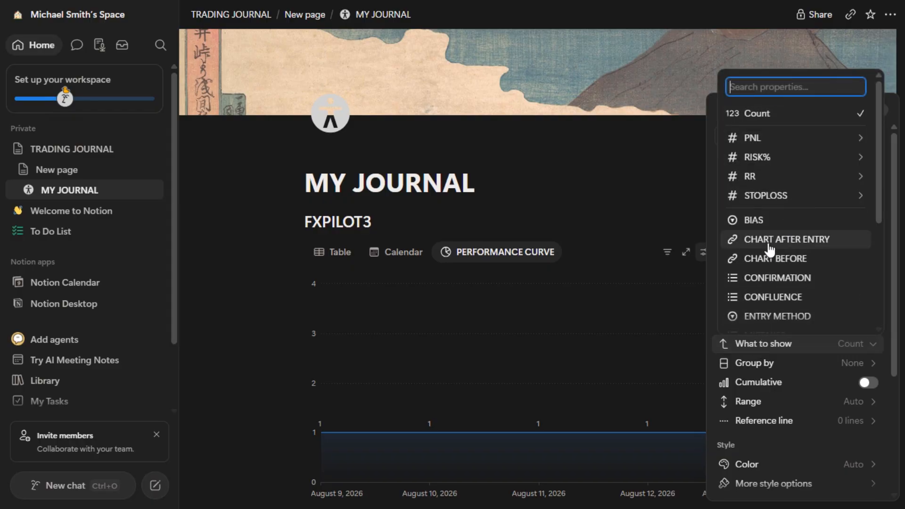
mouse_move(770, 142)
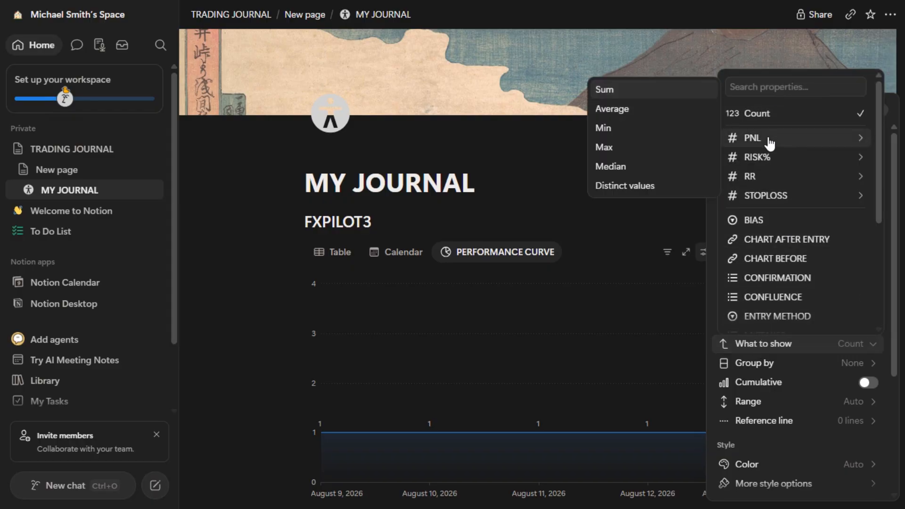
left_click(667, 90)
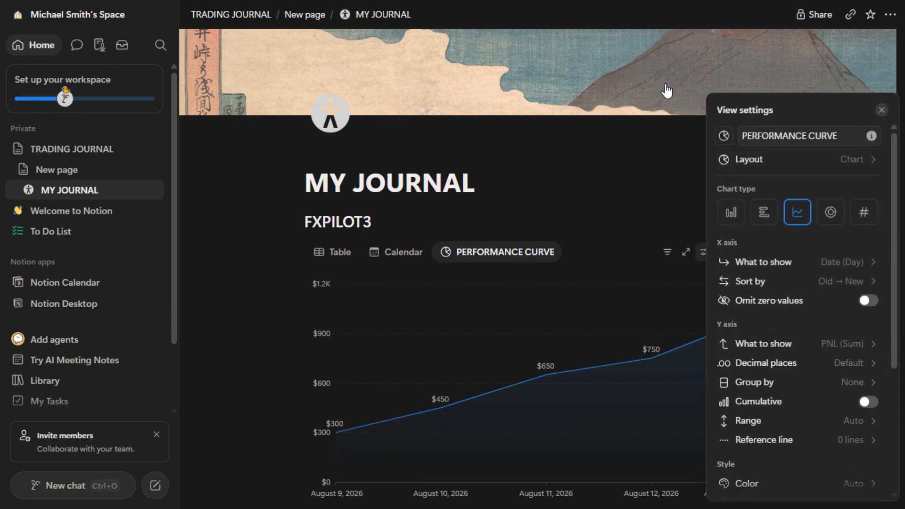
left_click(644, 149)
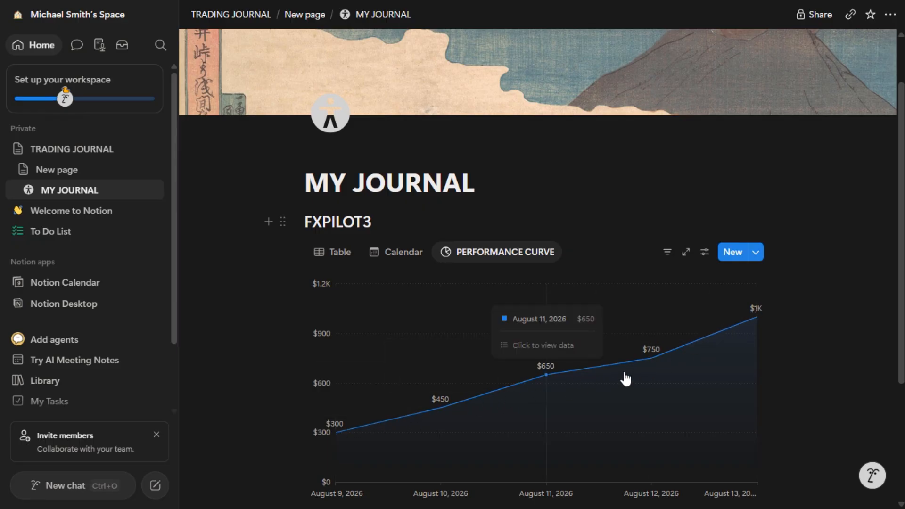
scroll(779, 316, "down", 2)
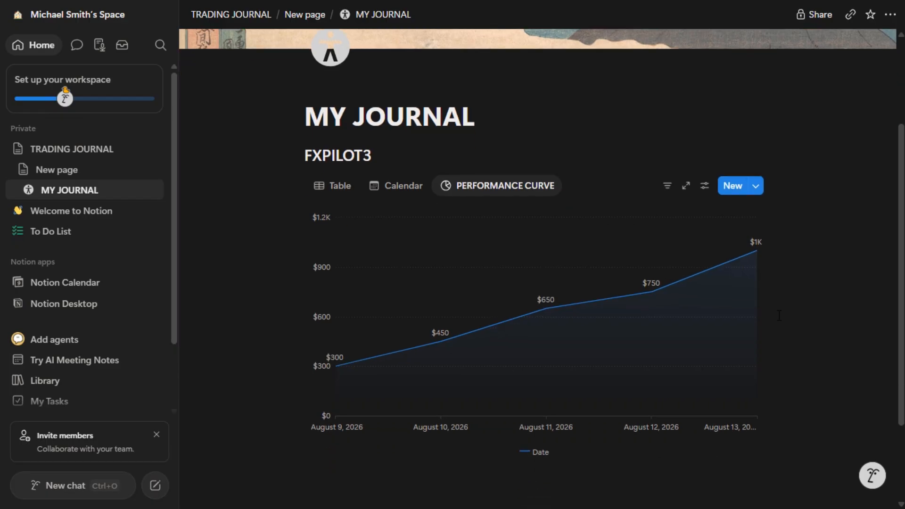
- Review the FXPILOT3 calendar view and the trade entries and columns of its table view
scroll(778, 315, "up", 2)
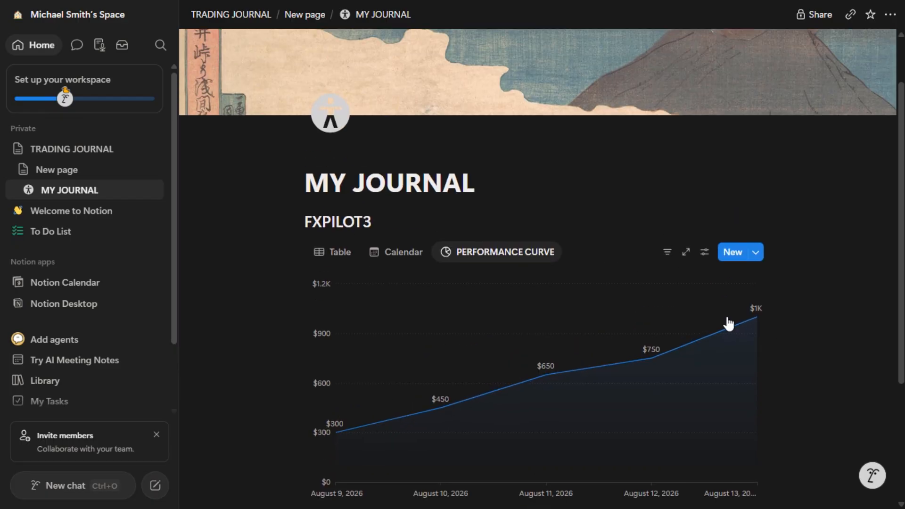
left_click(398, 258)
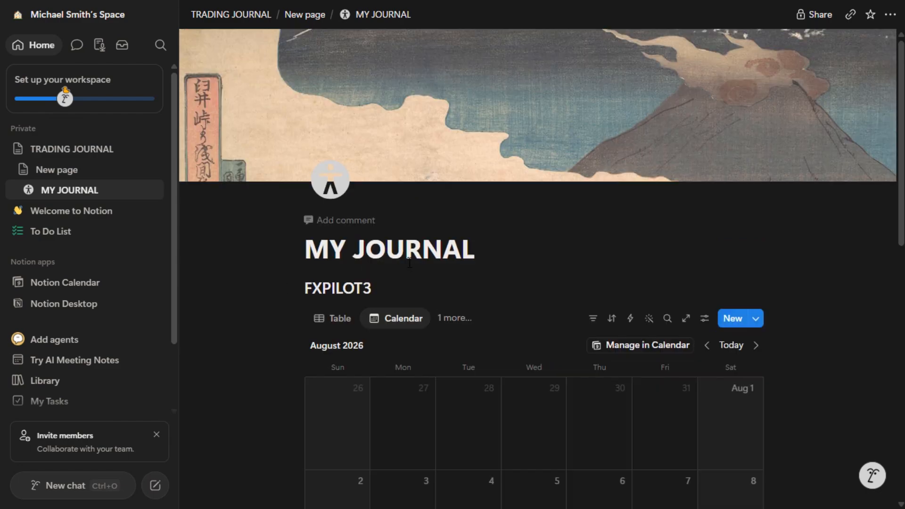
left_click(342, 320)
scroll(506, 325, "down", 3)
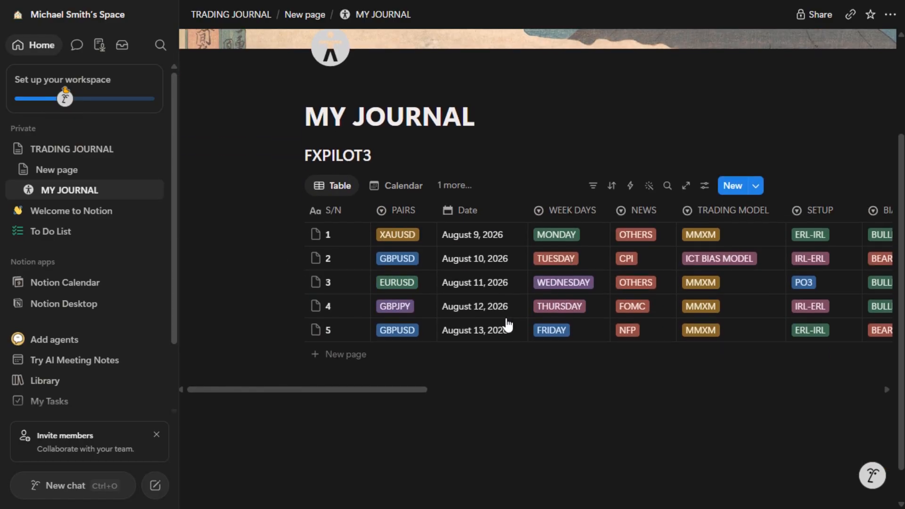
mouse_move(400, 389)
left_mouse_down()
mouse_move(544, 391)
mouse_move(415, 388)
left_mouse_up()
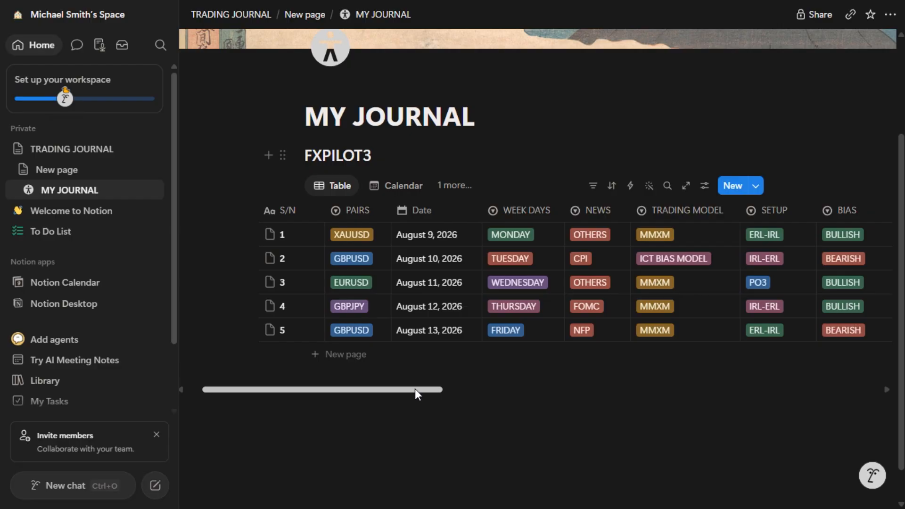
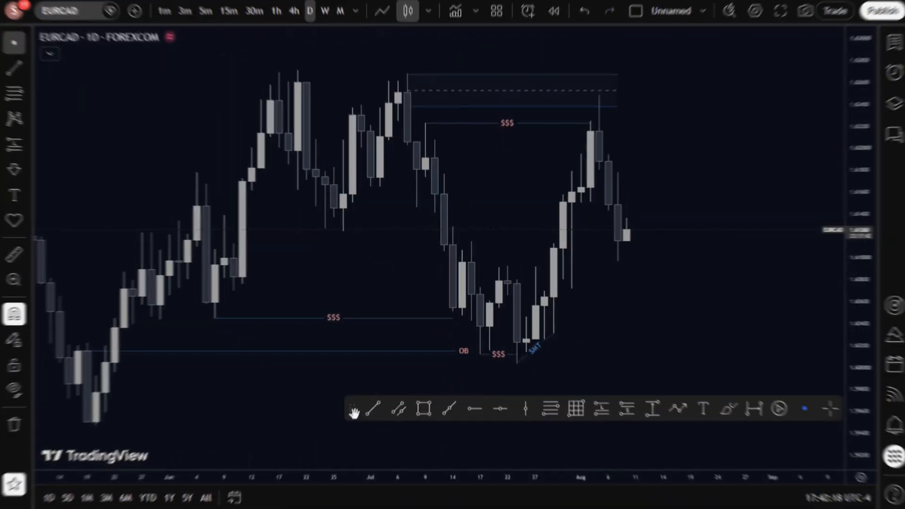
- Switch to TradingView and examine the liquidity, OB and SMT markings on the EURCAD daily chart
left_click_drag(354, 412, 341, 459)
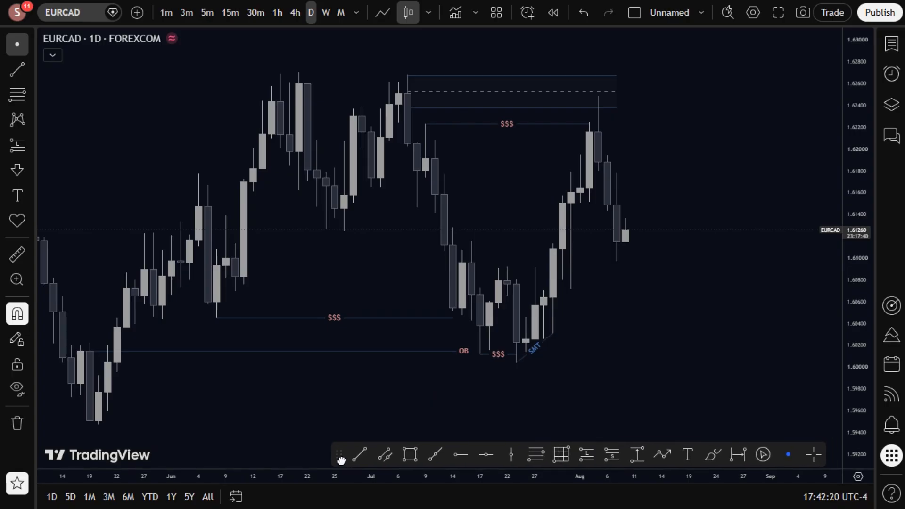
scroll(629, 321, "down", 2)
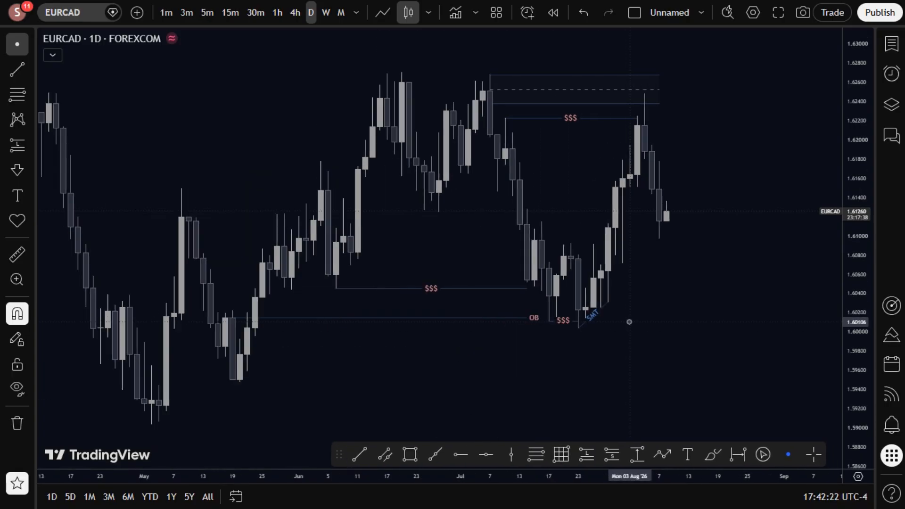
scroll(629, 322, "up", 1)
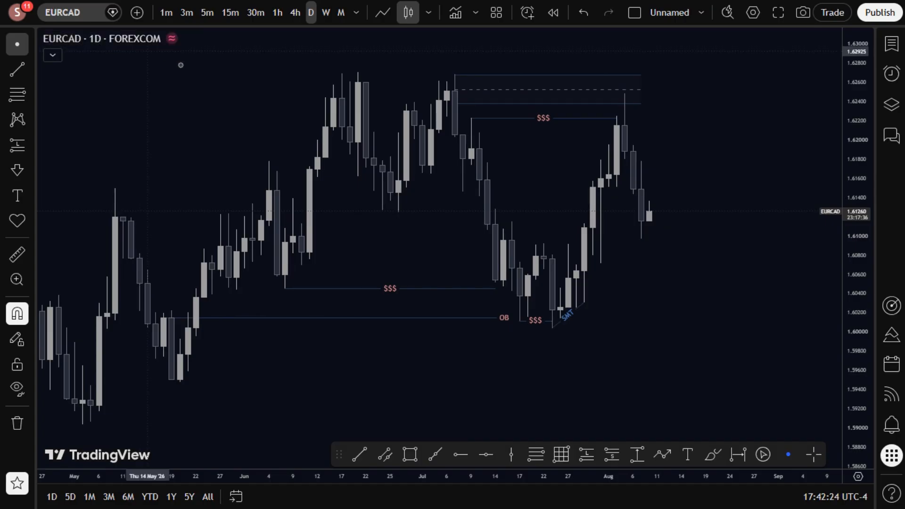
scroll(372, 158, "up", 2)
scroll(373, 155, "down", 1)
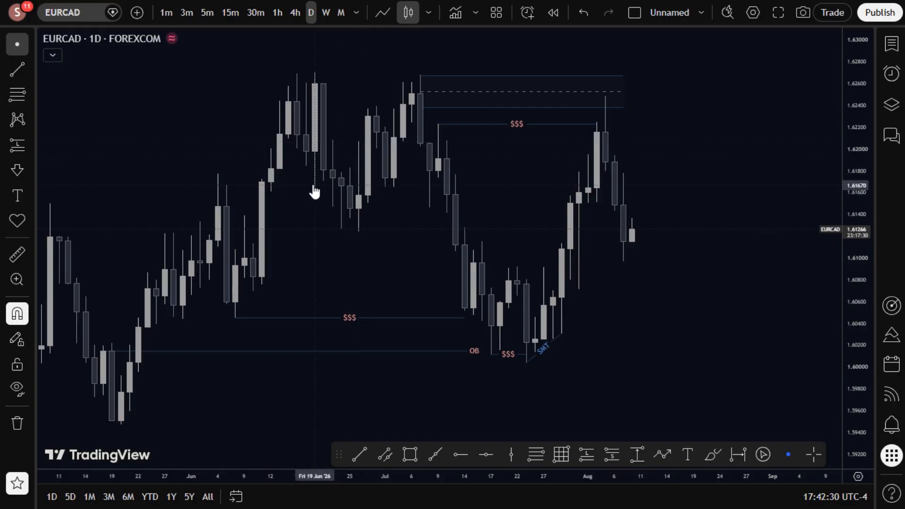
scroll(377, 204, "up", 3)
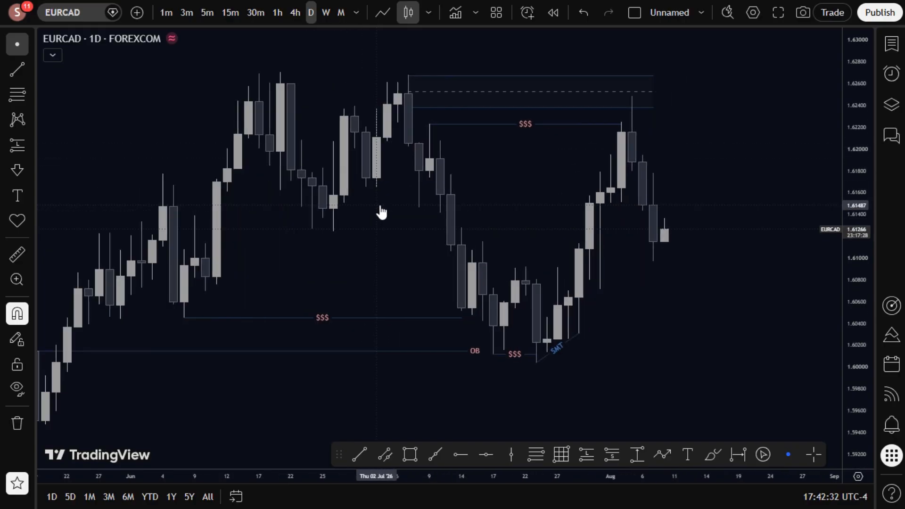
scroll(275, 287, "down", 2)
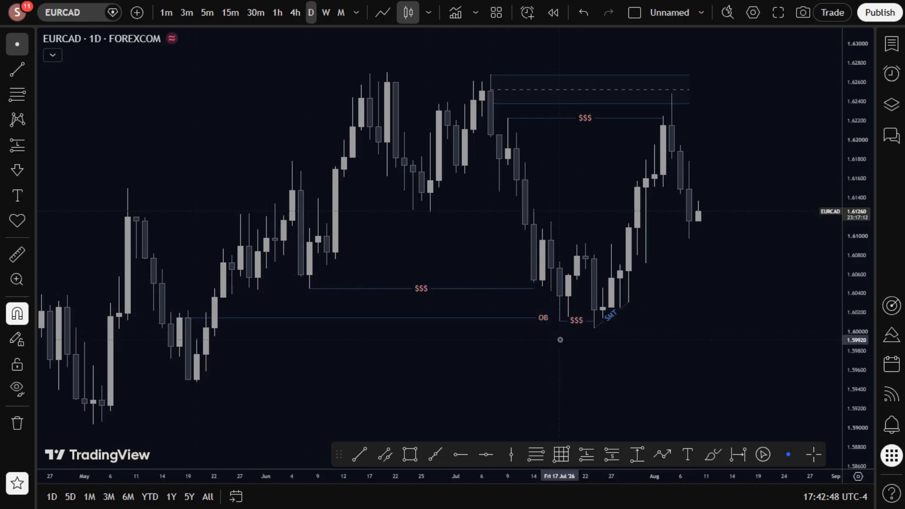
scroll(560, 340, "up", 2)
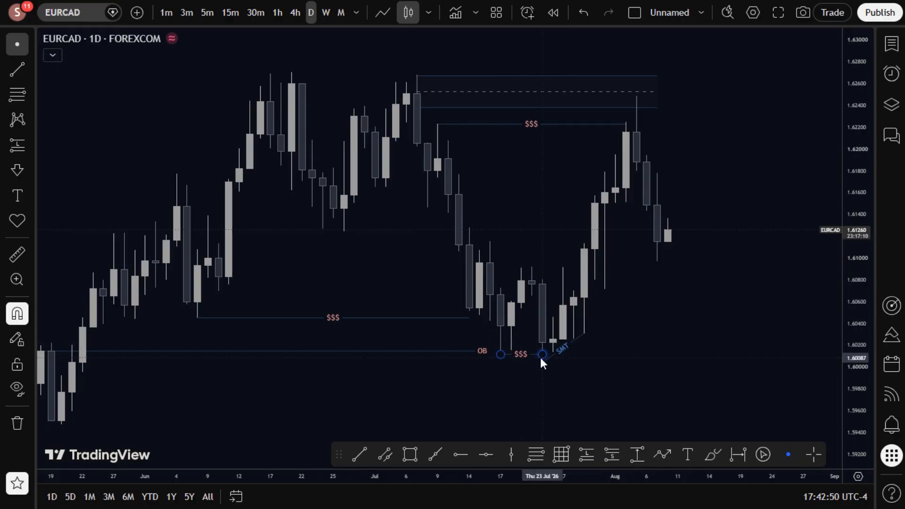
scroll(598, 360, "up", 1)
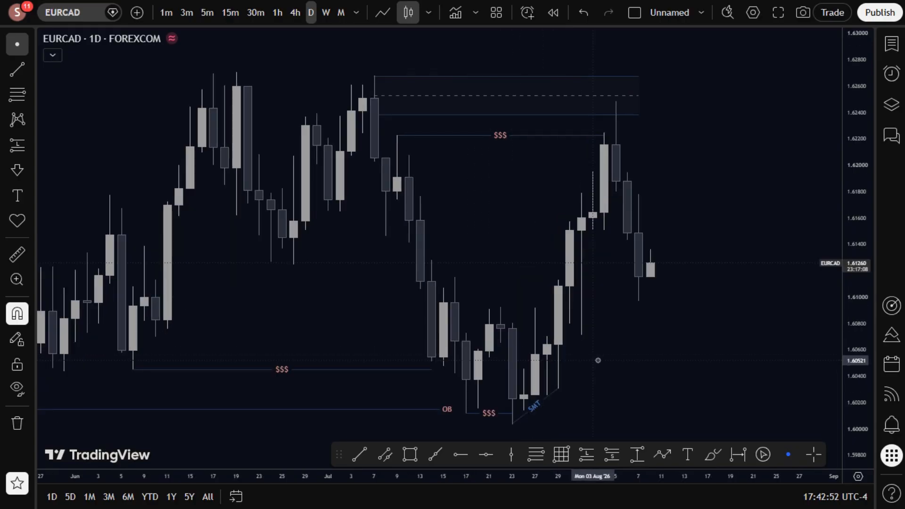
scroll(598, 360, "down", 1)
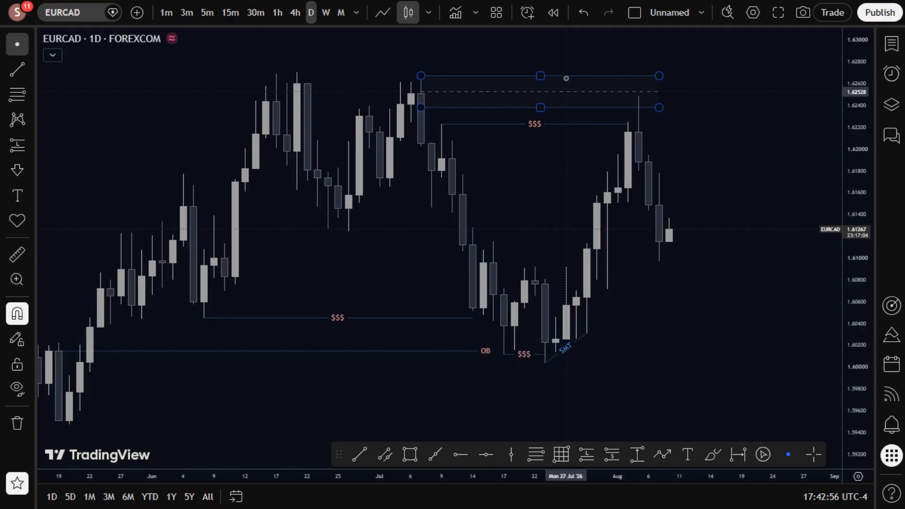
- Start a new bar replay on the EURCAD daily chart with 29 July 2026 as the last candle
left_click(553, 13)
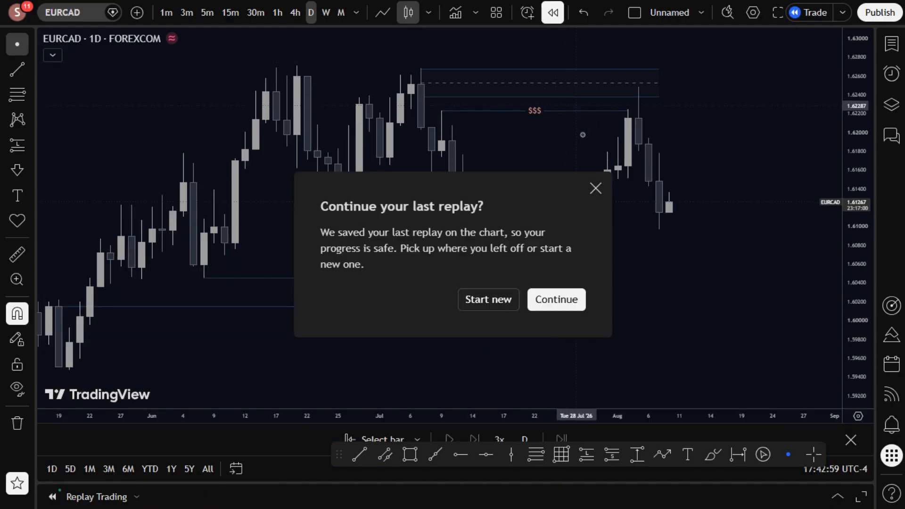
left_click(503, 303)
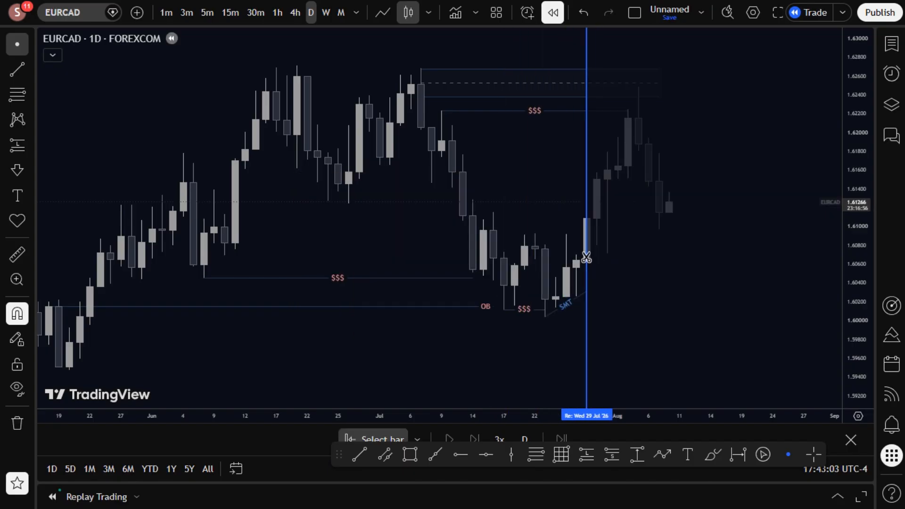
left_click(596, 256)
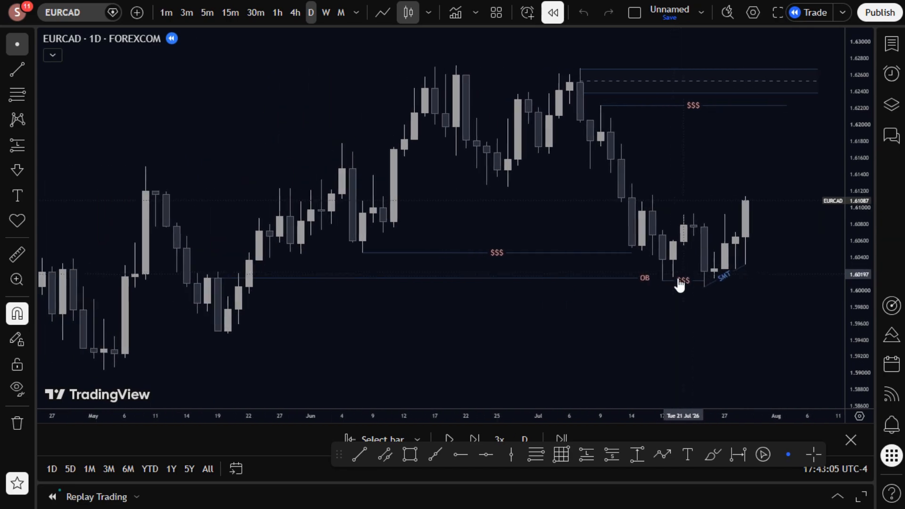
scroll(644, 319, "up", 4)
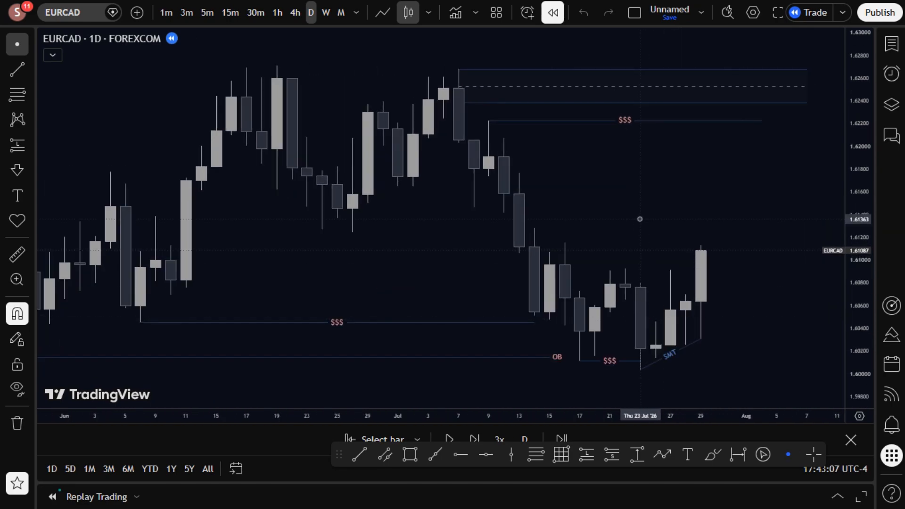
left_click_drag(638, 216, 499, 222)
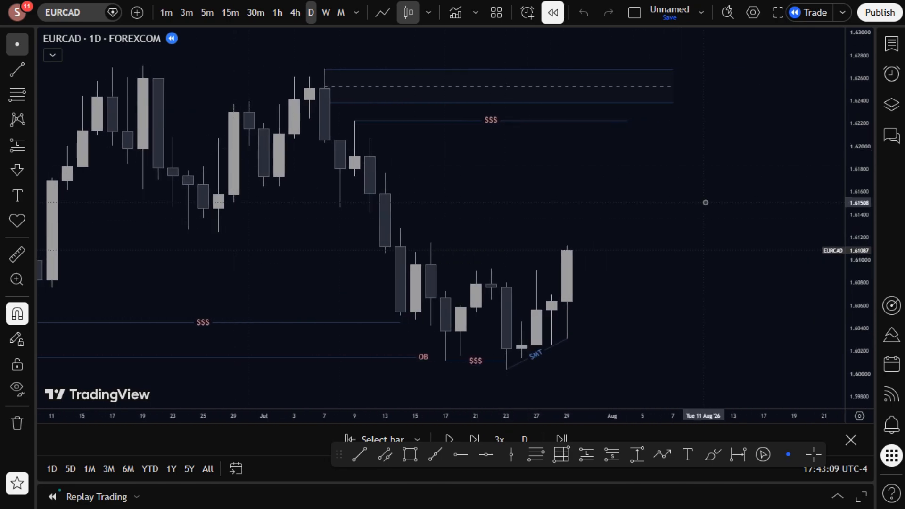
- Load GBPCAD from the watchlist into the replay chart and inspect its demand zone and SMT line
left_click(891, 43)
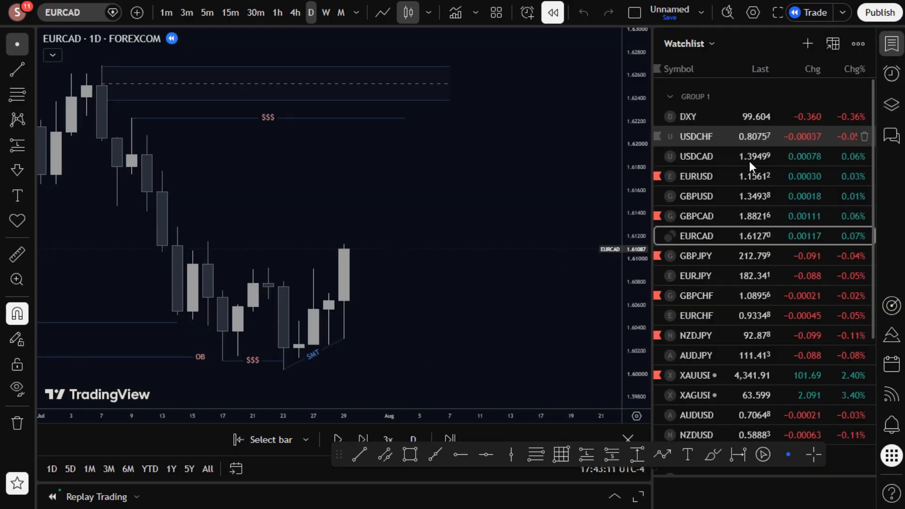
left_click(697, 217)
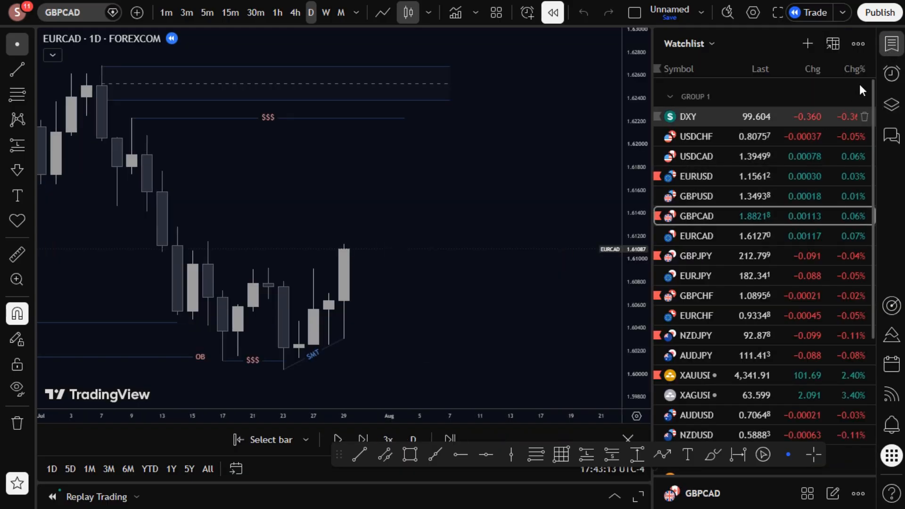
left_click(890, 45)
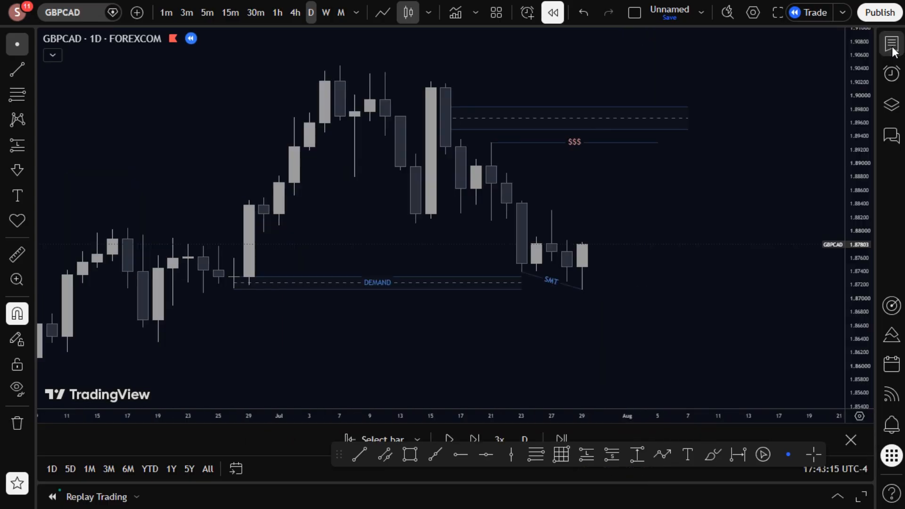
scroll(723, 194, "up", 2)
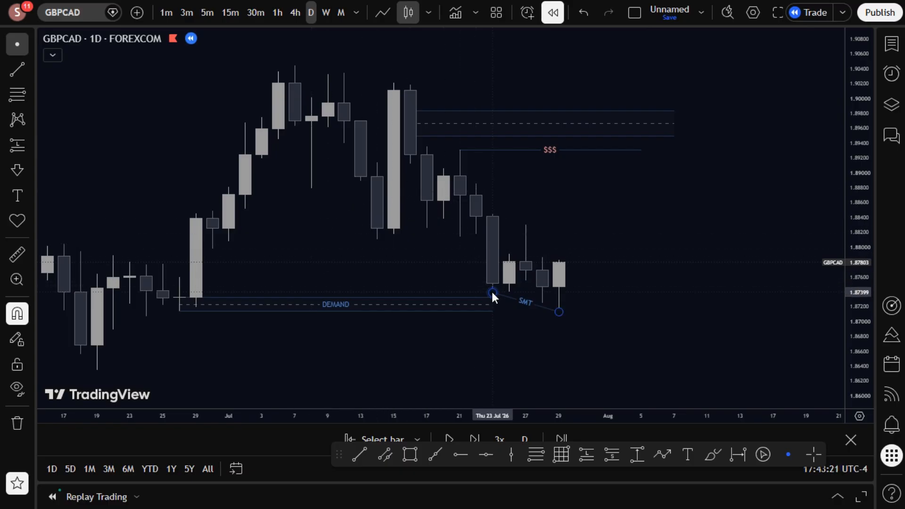
- Draw a horizontal trend line on GBPCAD from the 23 July low across to 30 July
left_click(364, 446)
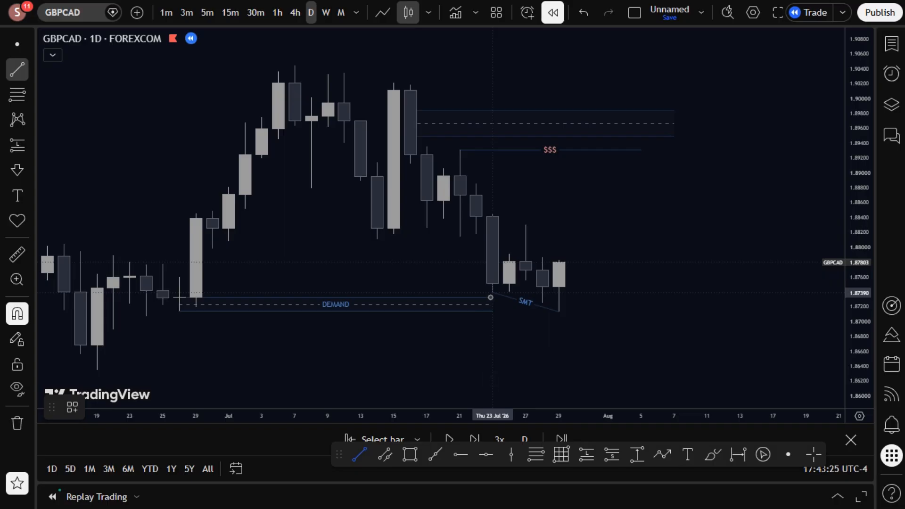
left_click(490, 298)
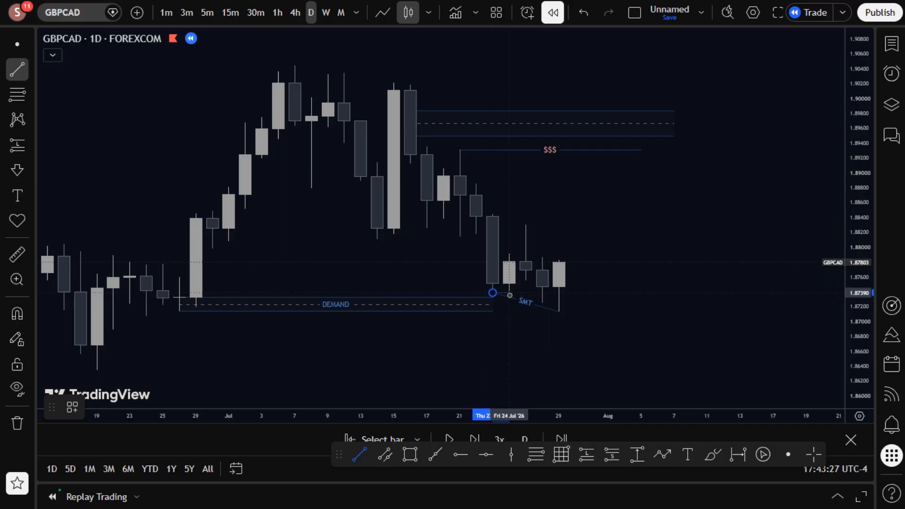
left_click(575, 298, "shift")
left_click(659, 305)
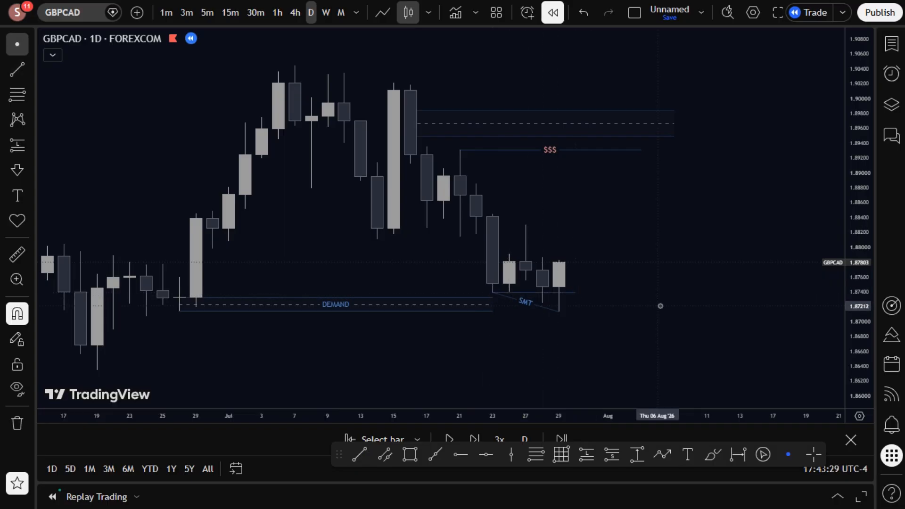
- Apply the "6. $$$" drawing template to the new line and shorten it to end at the 29 July candle
left_click(575, 294)
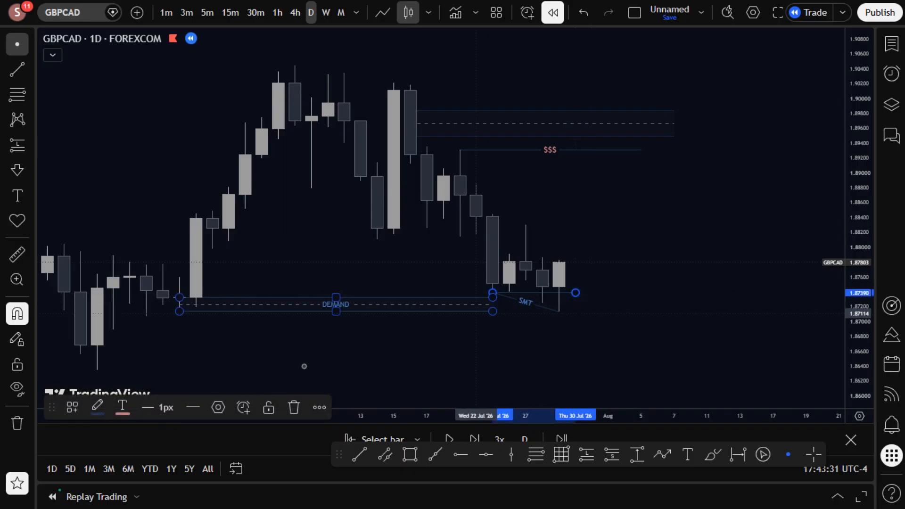
left_click(71, 407)
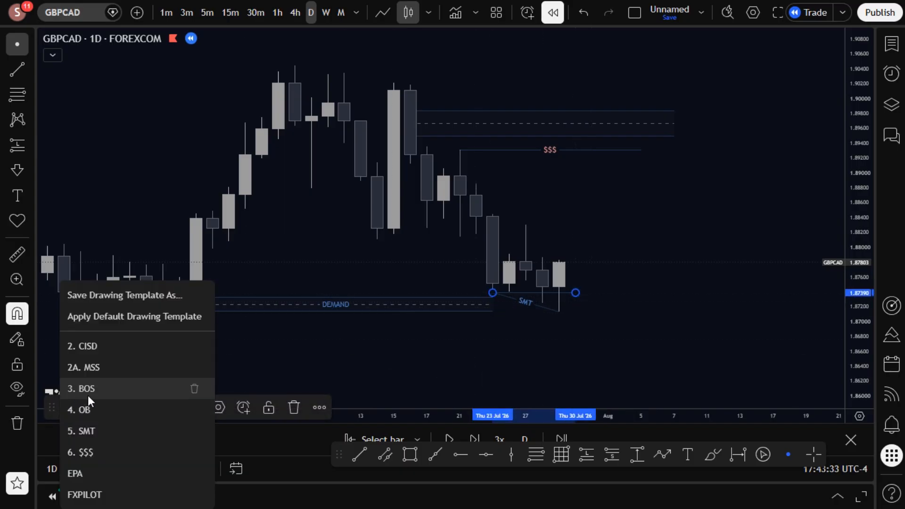
left_click(100, 453)
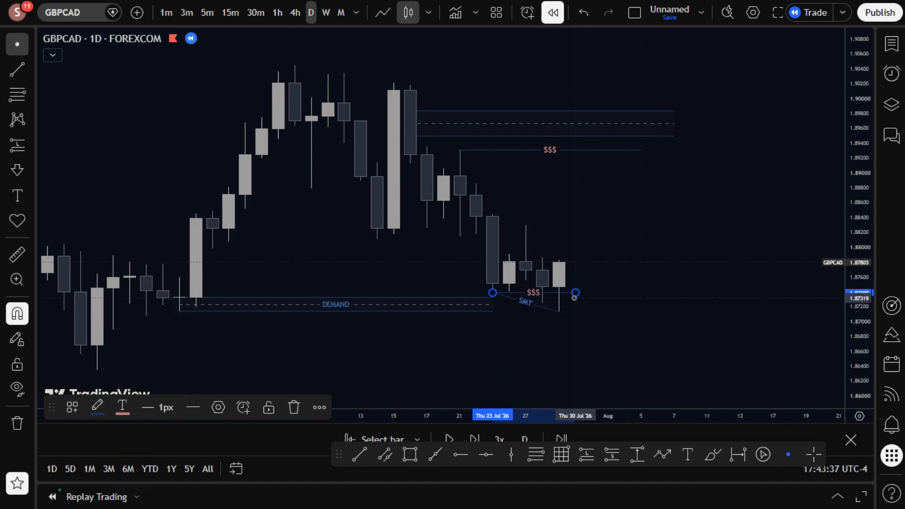
left_click_drag(575, 293, 562, 296)
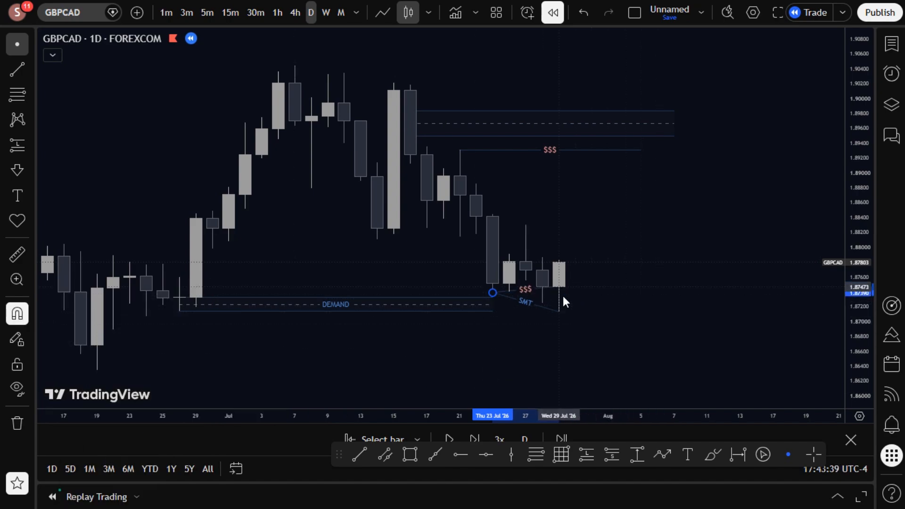
left_click(665, 301)
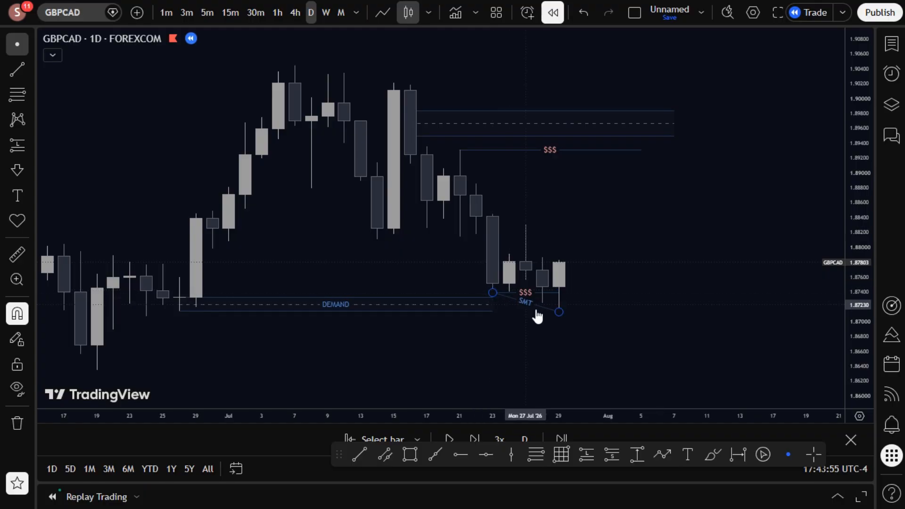
- Return the replay chart to EURCAD from the watchlist and view its SMT line against the 23 July low
left_click(892, 50)
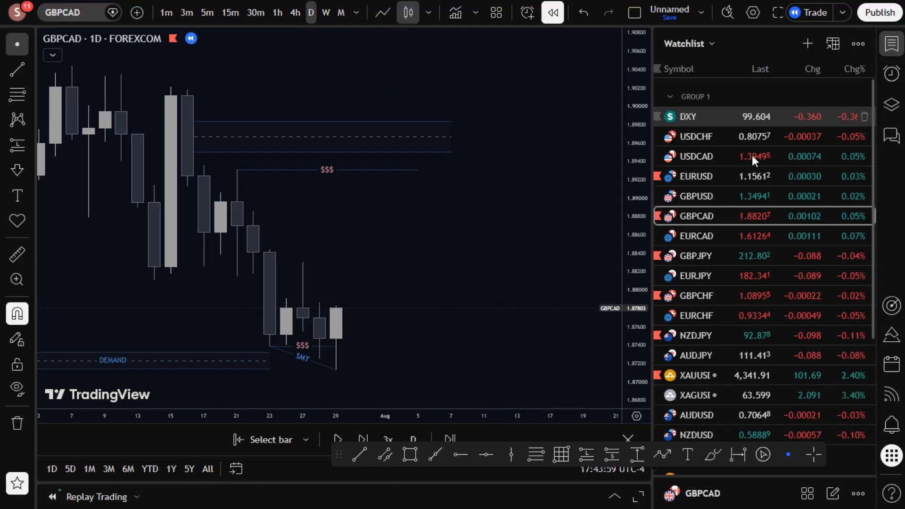
left_click(695, 237)
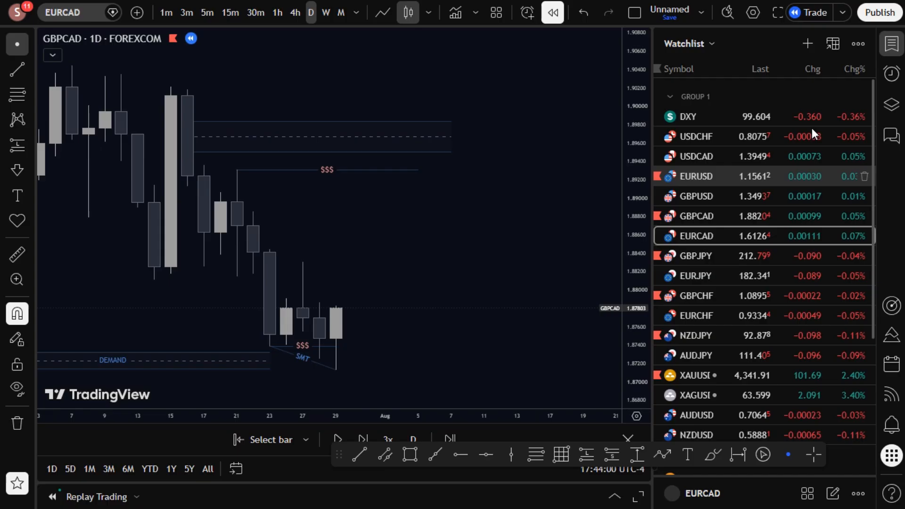
left_click(891, 48)
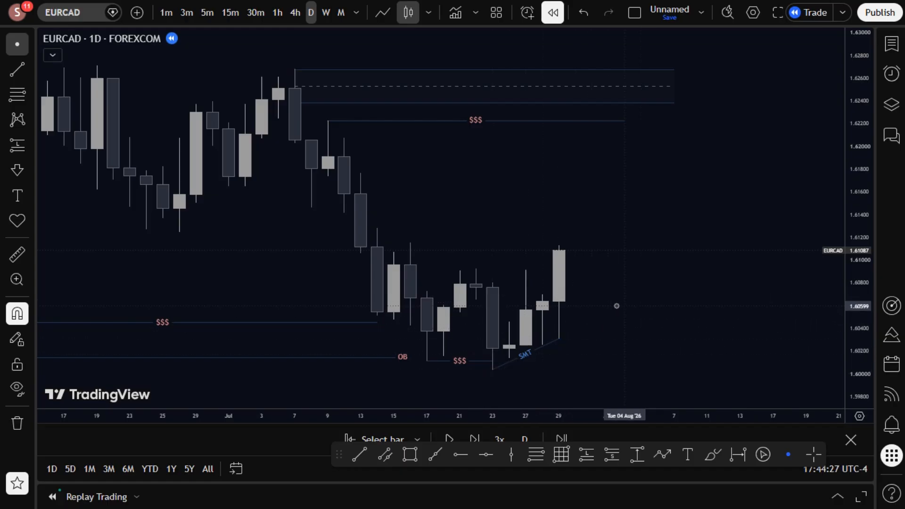
scroll(617, 306, "down", 2)
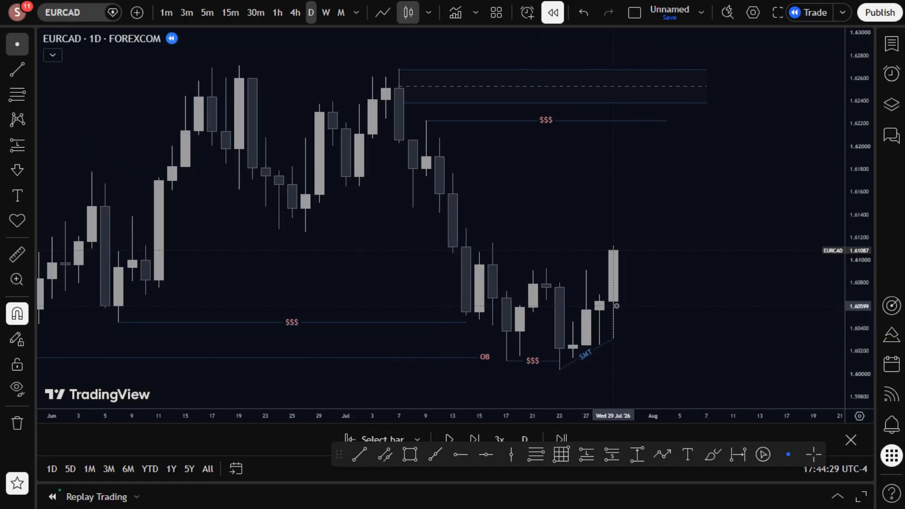
- Examine the EURCAD daily SMT line at the recent lows and the $$$ line beneath the upper supply zone
scroll(617, 312, "down", 1)
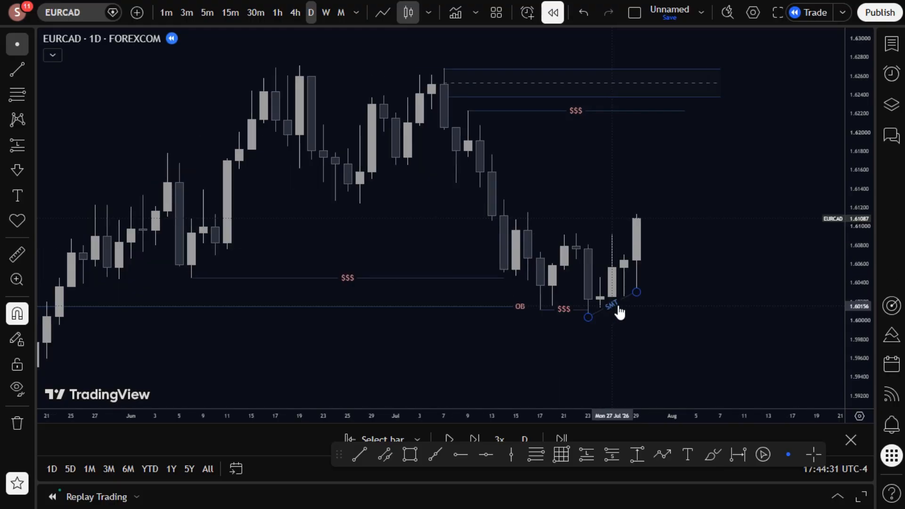
scroll(711, 292, "up", 1)
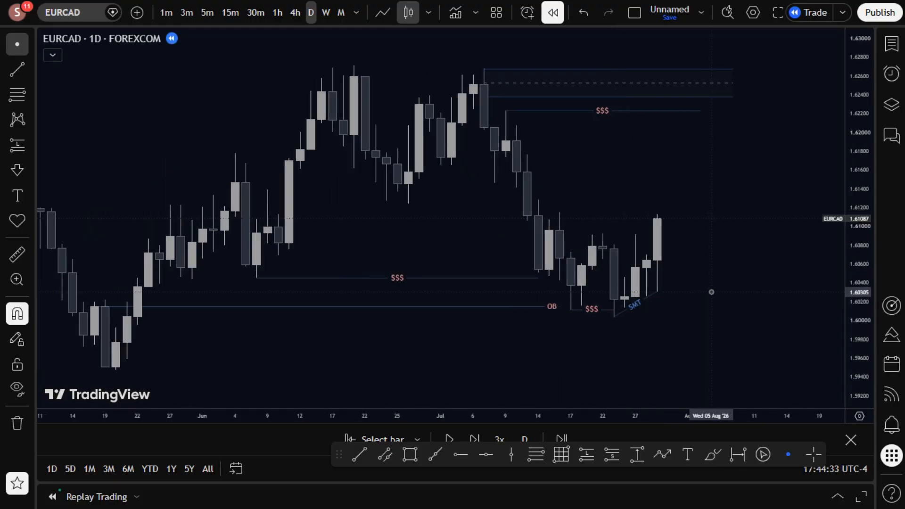
scroll(711, 292, "down", 1)
scroll(711, 292, "up", 1)
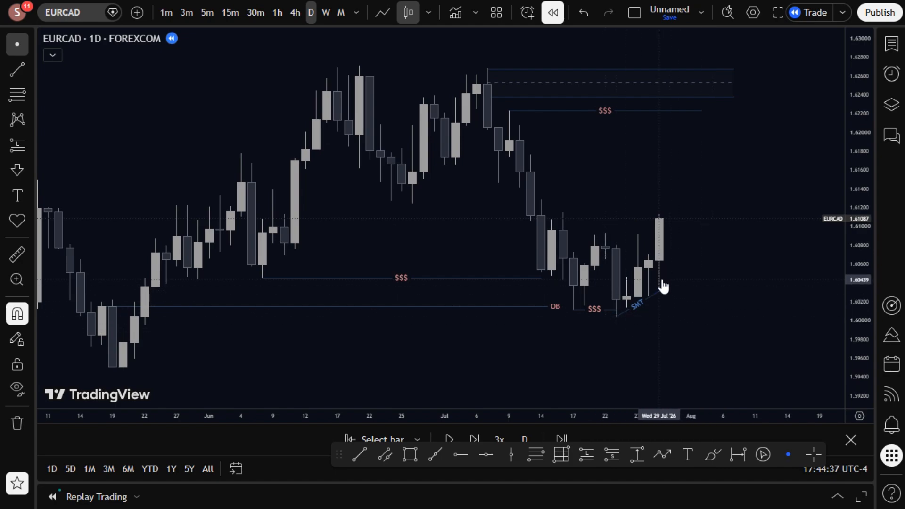
left_click(644, 301)
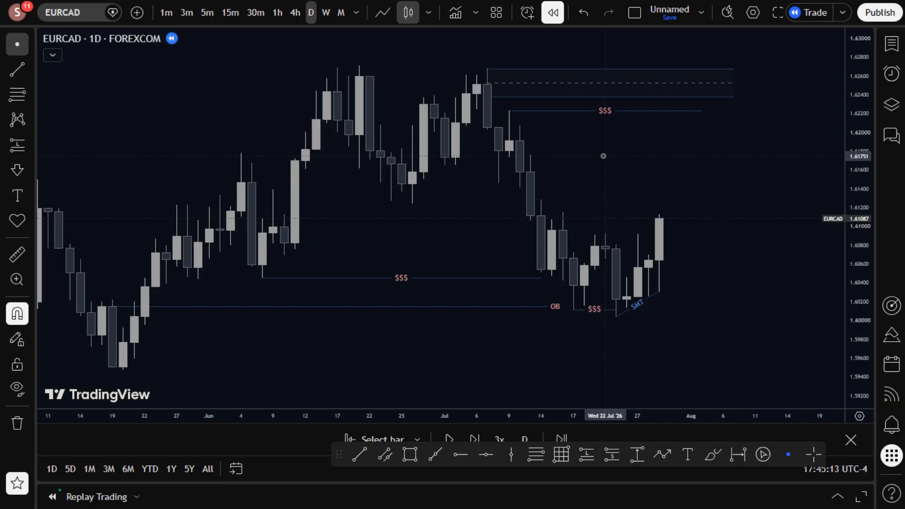
scroll(603, 156, "down", 1)
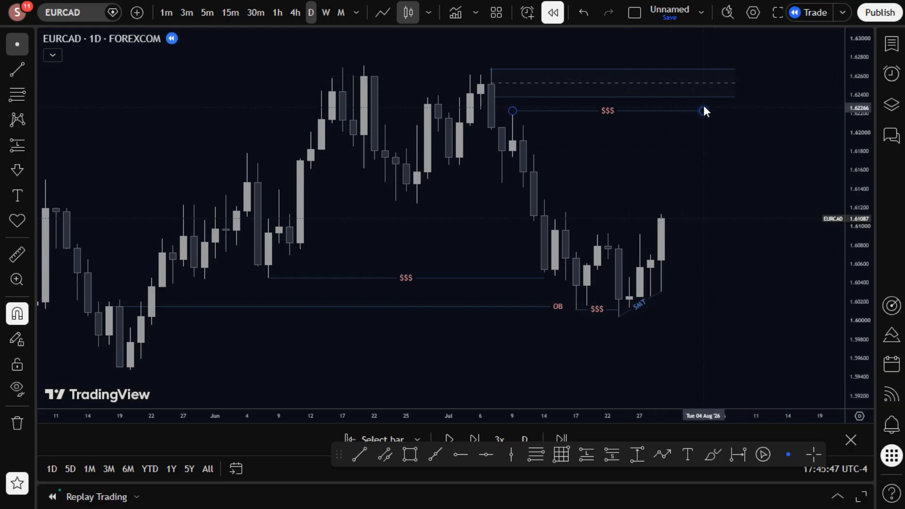
- Load GBPCAD from the watchlist and inspect its demand zone, SMT line and $$$ levels
left_click(889, 46)
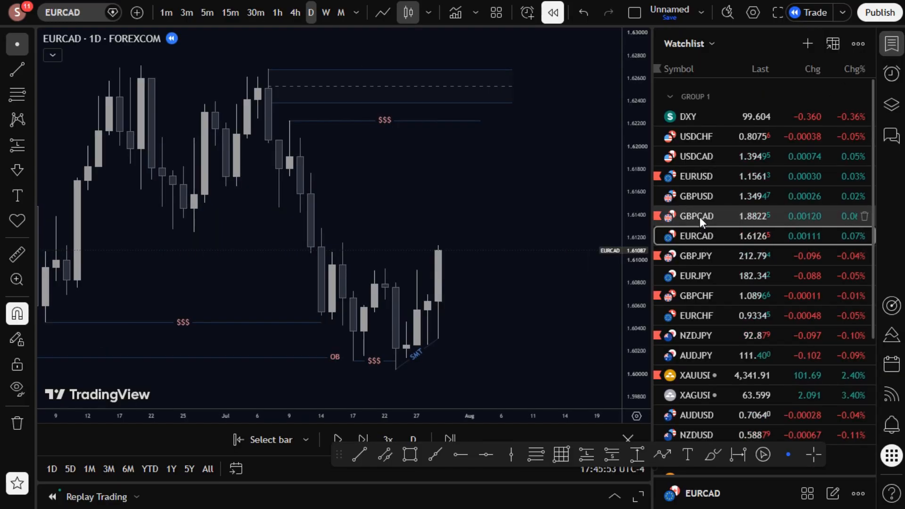
left_click(699, 217)
left_click(891, 50)
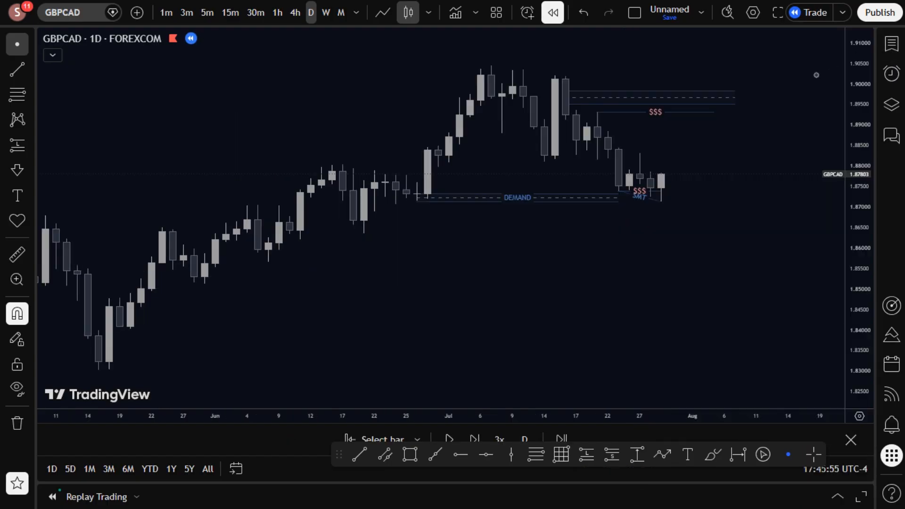
scroll(553, 179, "up", 2)
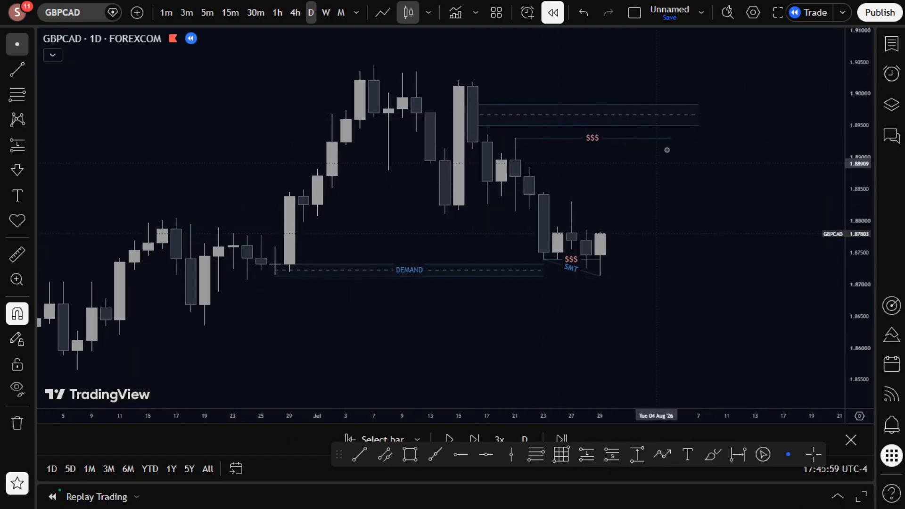
scroll(654, 243, "up", 1)
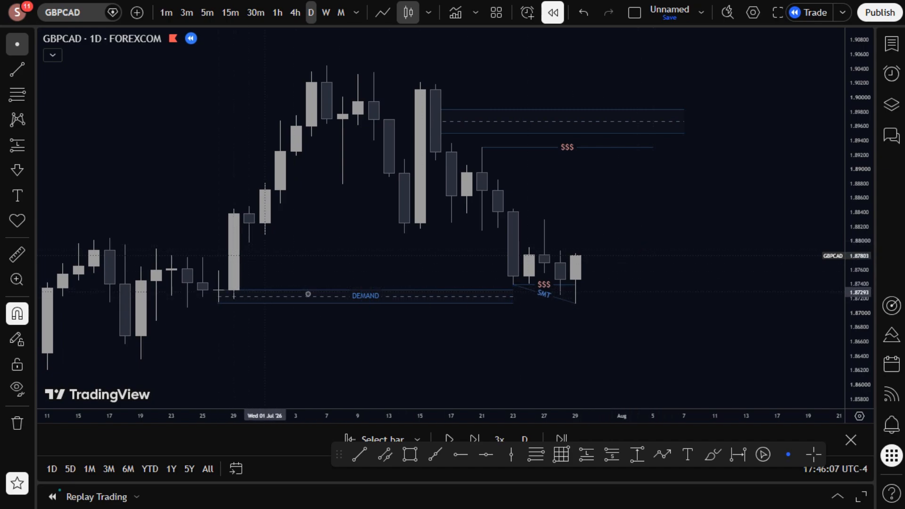
left_click(308, 294)
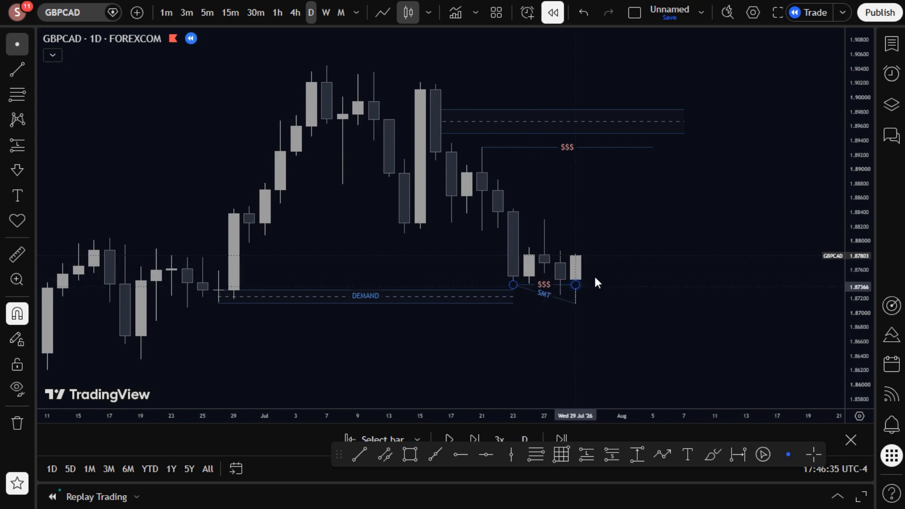
left_click(494, 147)
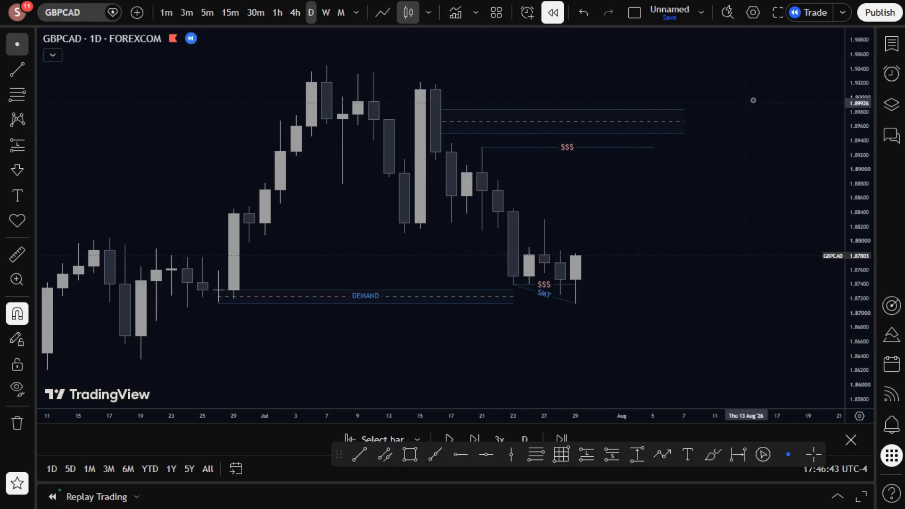
- Return the replay chart to EURCAD and copy a link to a snapshot of its marked-up daily chart
left_click(891, 47)
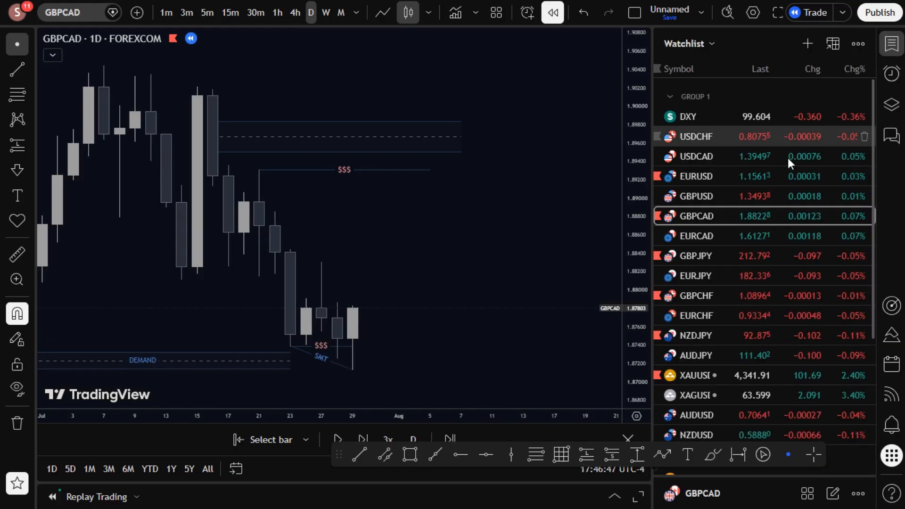
left_click(696, 232)
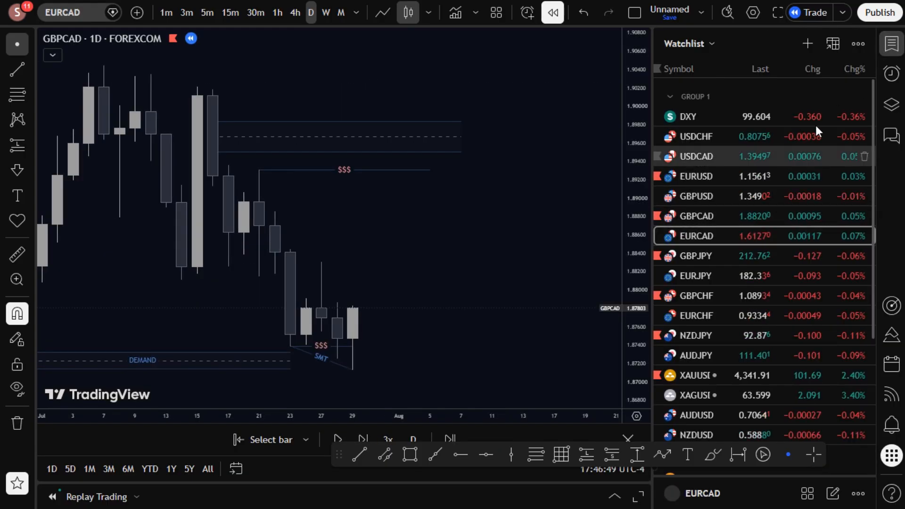
left_click(886, 47)
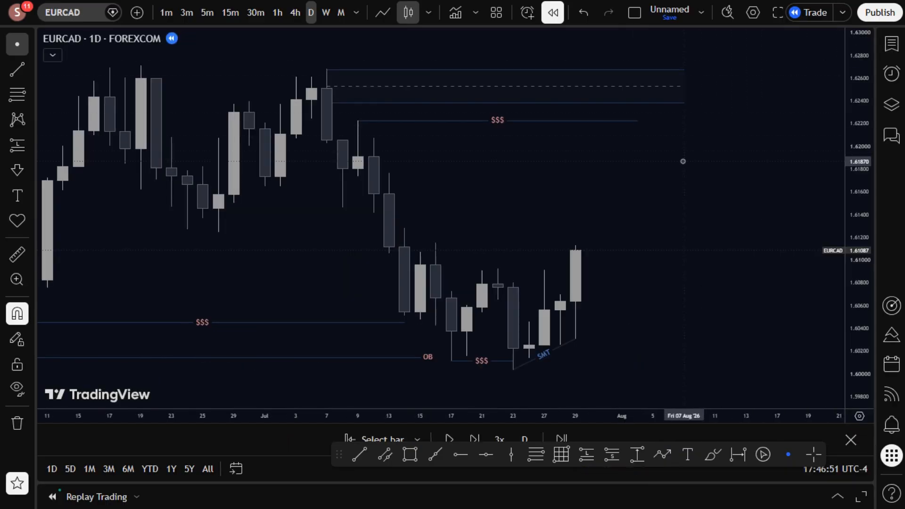
scroll(673, 187, "down", 2)
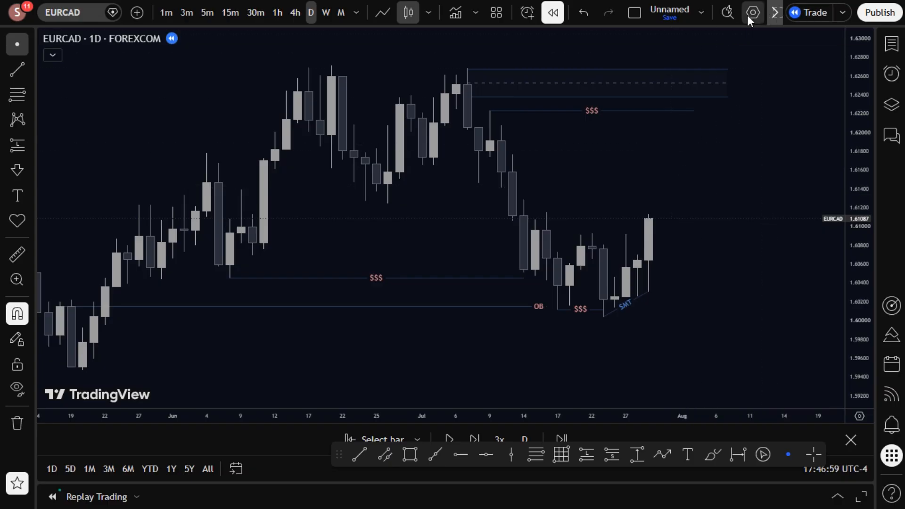
left_click(771, 11)
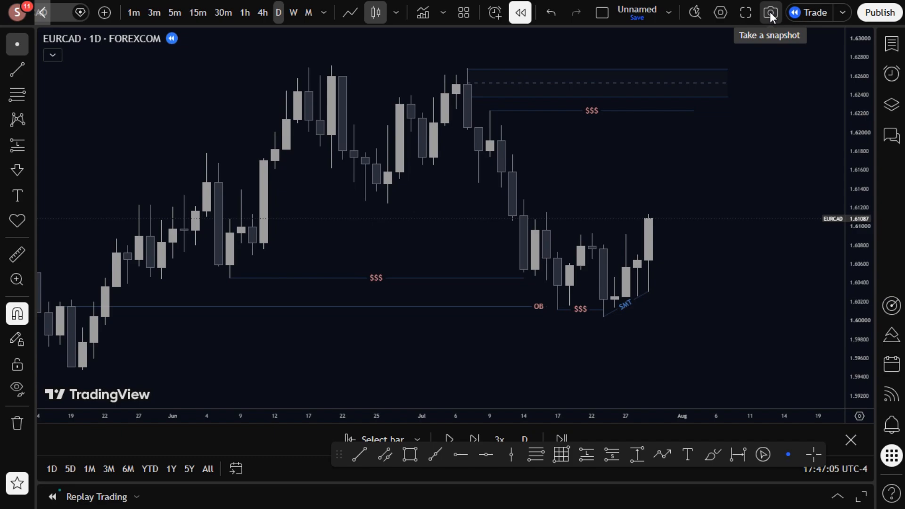
left_click(770, 12)
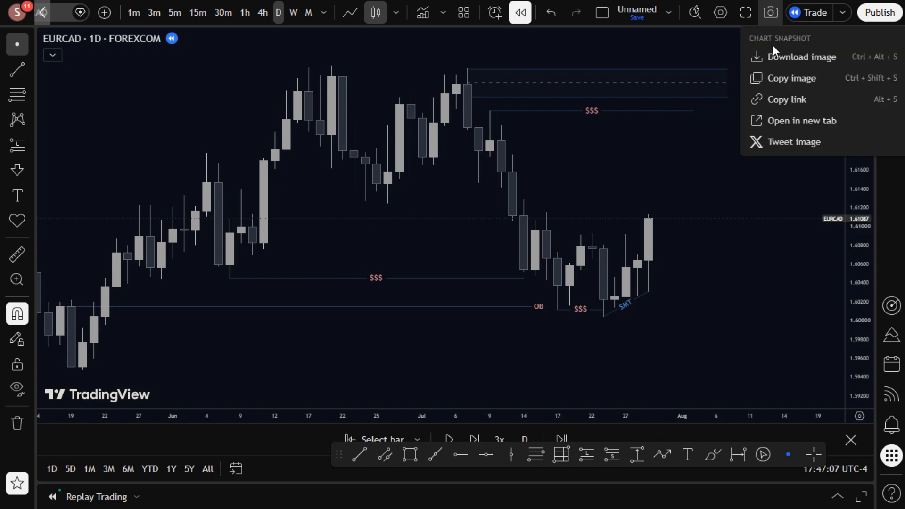
left_click(781, 100)
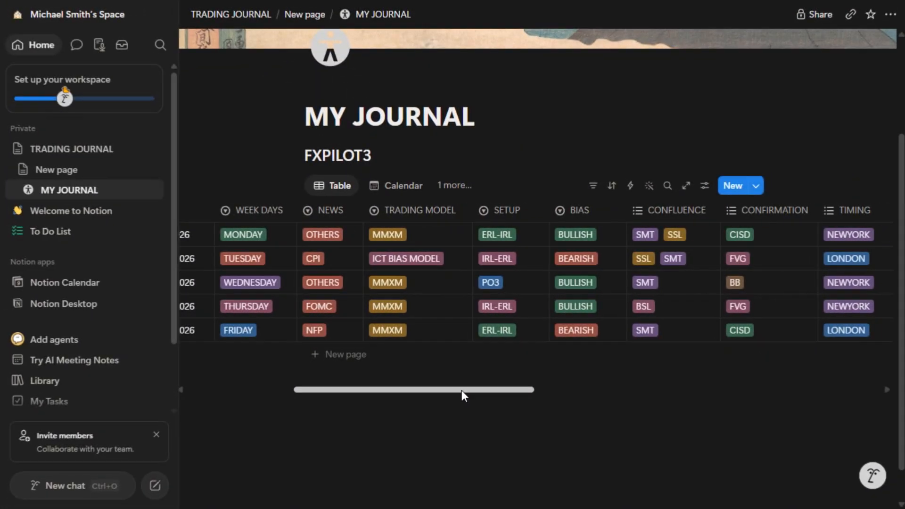
- In the Notion journal, paste the copied snapshot link into CHART AFTER ENTRY for the MONDAY trade
left_click_drag(462, 390, 733, 396)
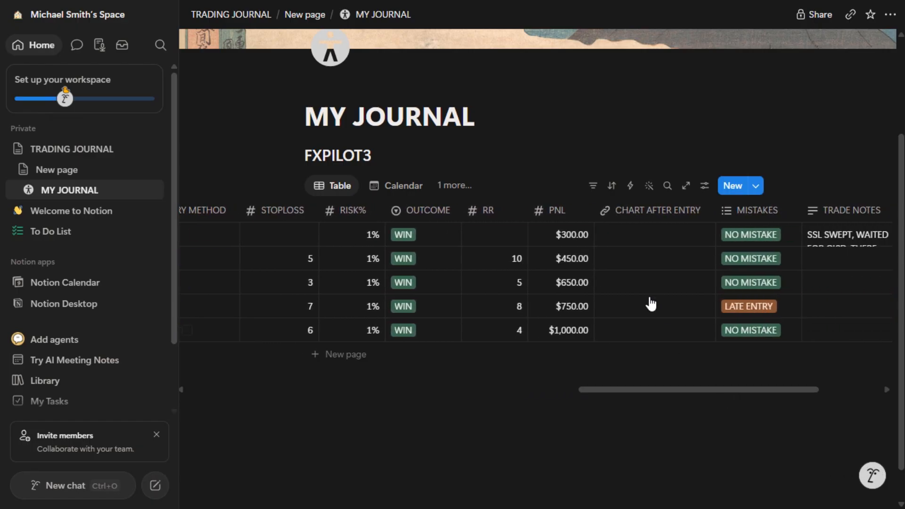
left_click(632, 241)
right_click(632, 234)
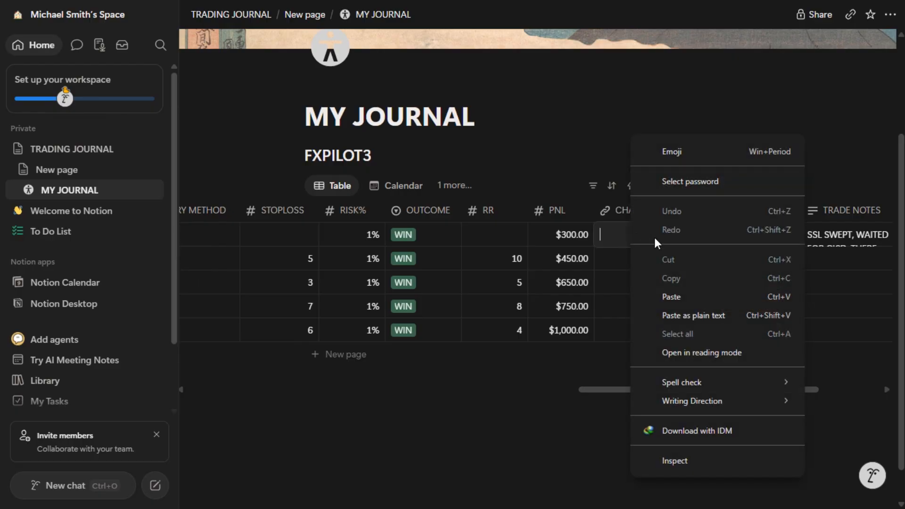
left_click(691, 297)
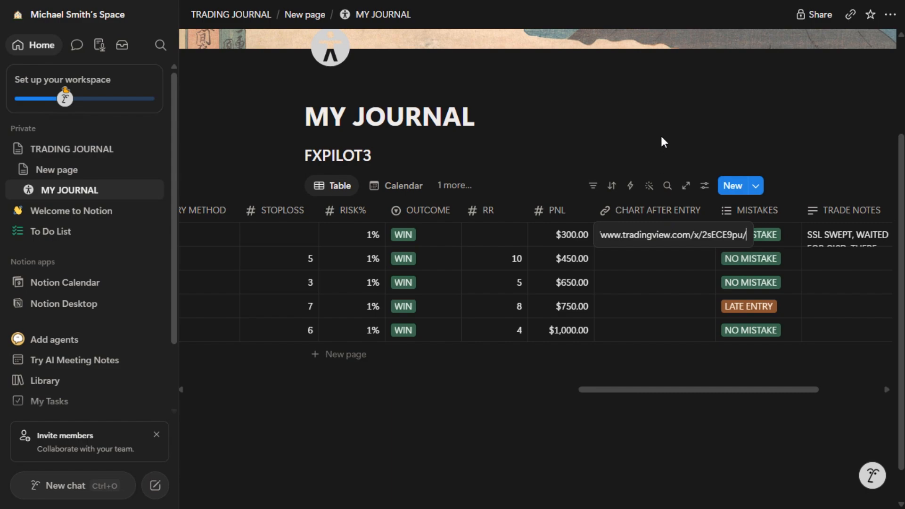
key("Return")
left_click(719, 138)
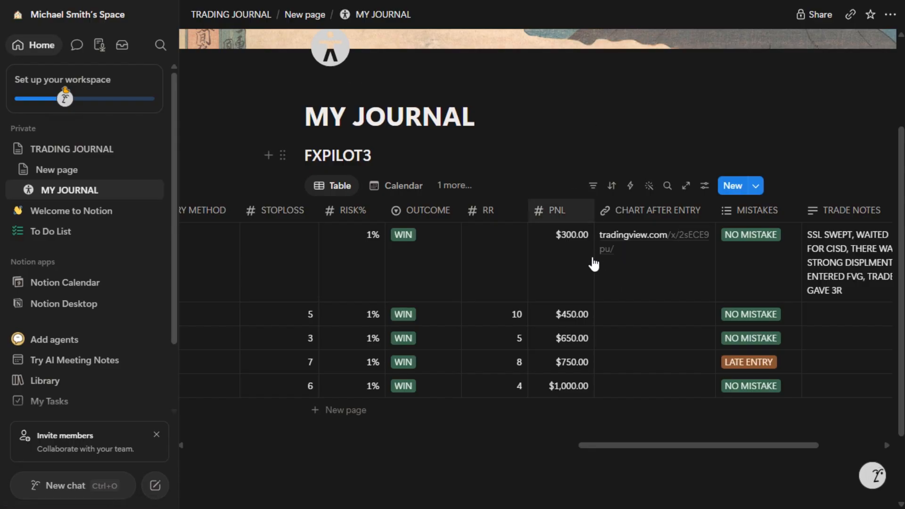
left_click_drag(613, 445, 568, 445)
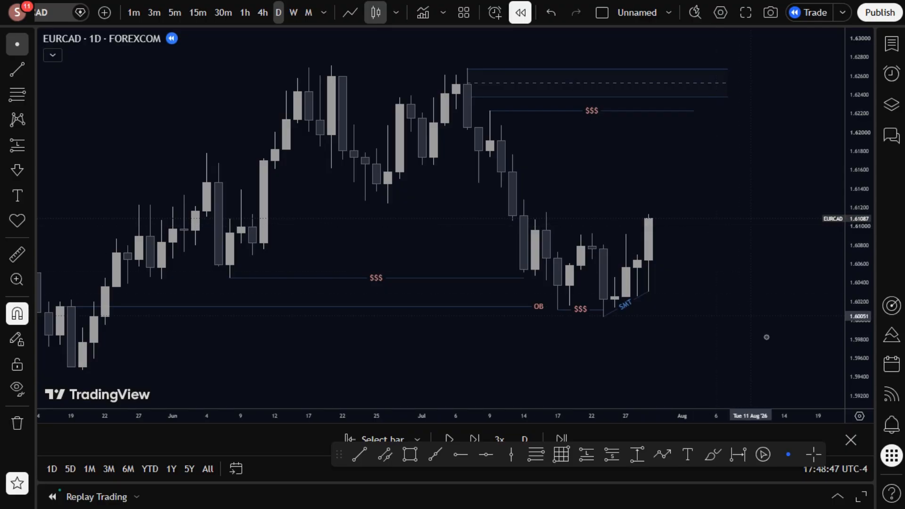
- Back in TradingView, leave the current replay with saving enabled and show EURCAD on the 4h timeframe
left_click(850, 441)
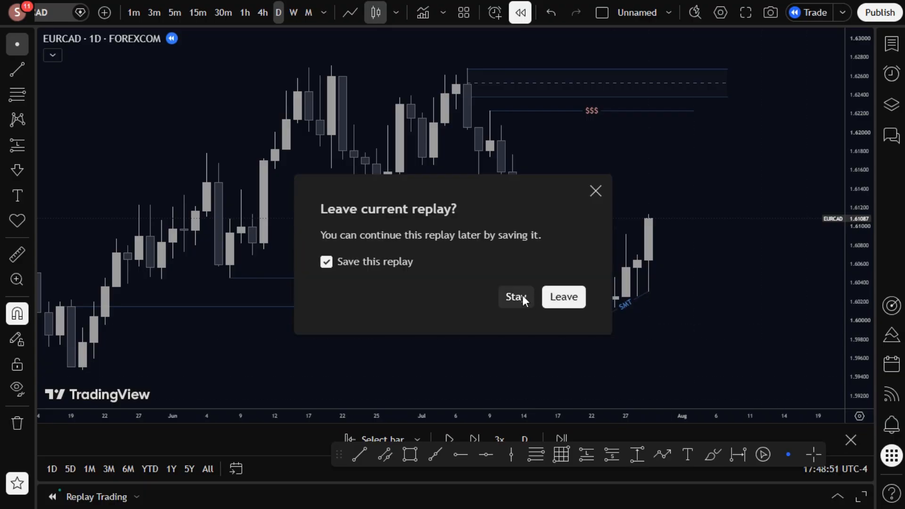
left_click(555, 298)
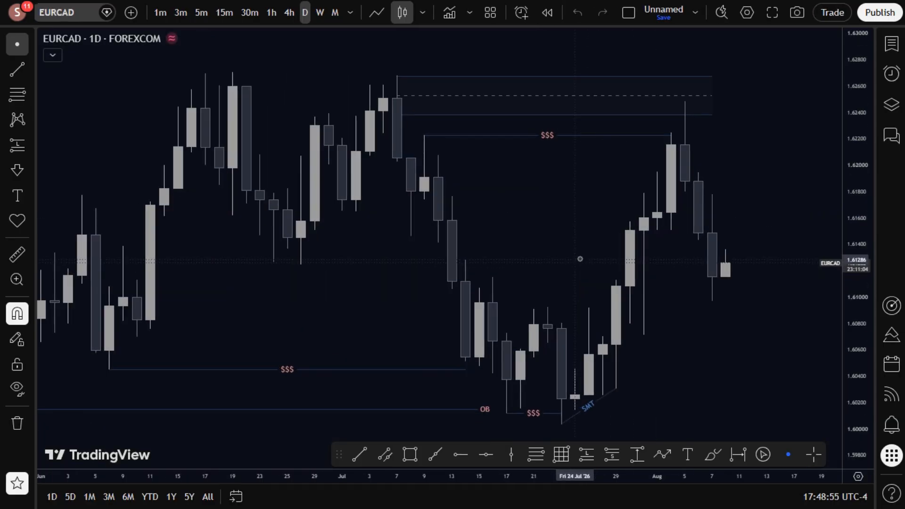
left_click(290, 13)
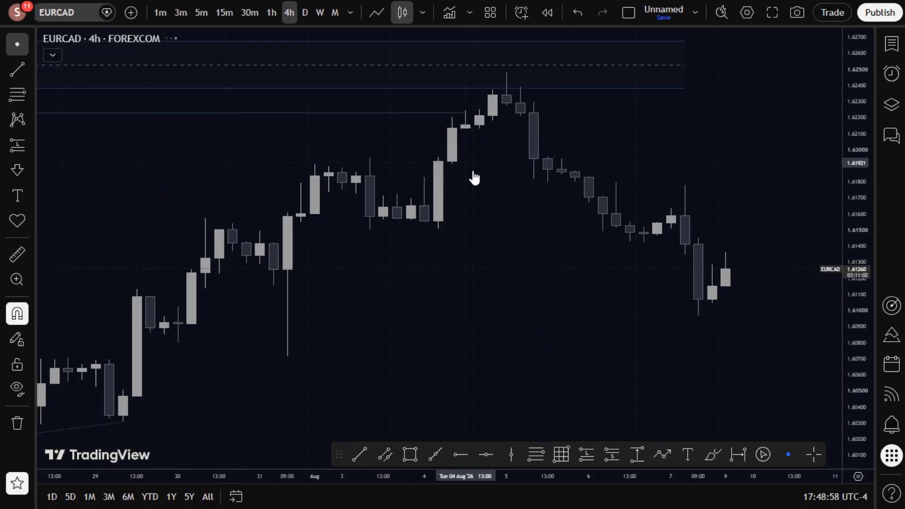
scroll(475, 174, "down", 6)
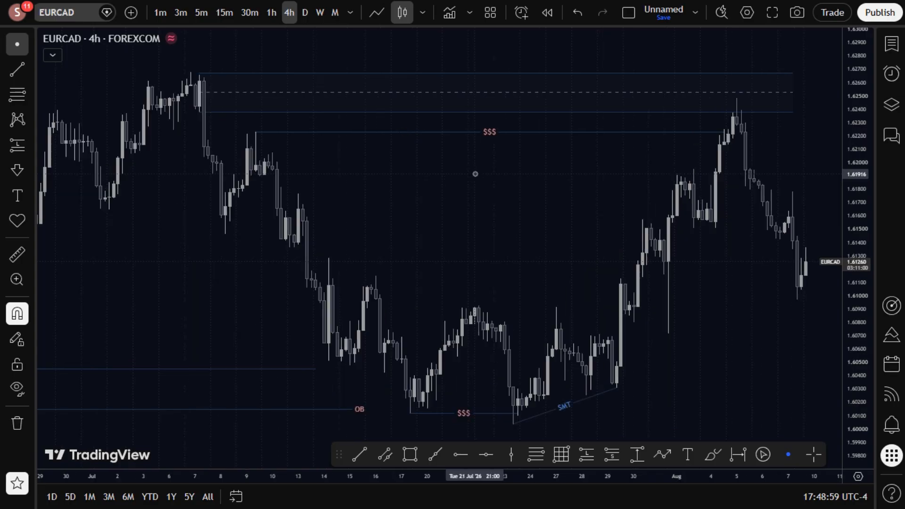
scroll(476, 175, "down", 2)
scroll(477, 176, "up", 3)
scroll(478, 176, "down", 1)
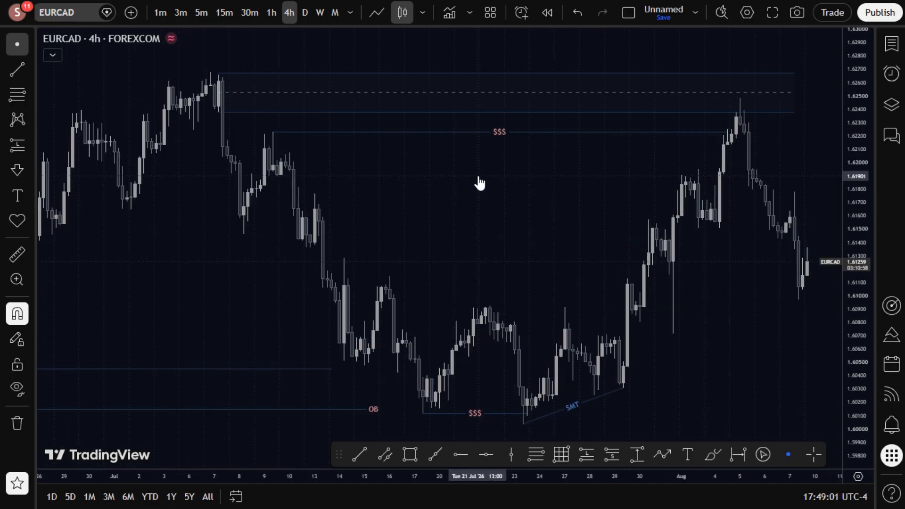
scroll(478, 183, "down", 1)
scroll(476, 181, "up", 2)
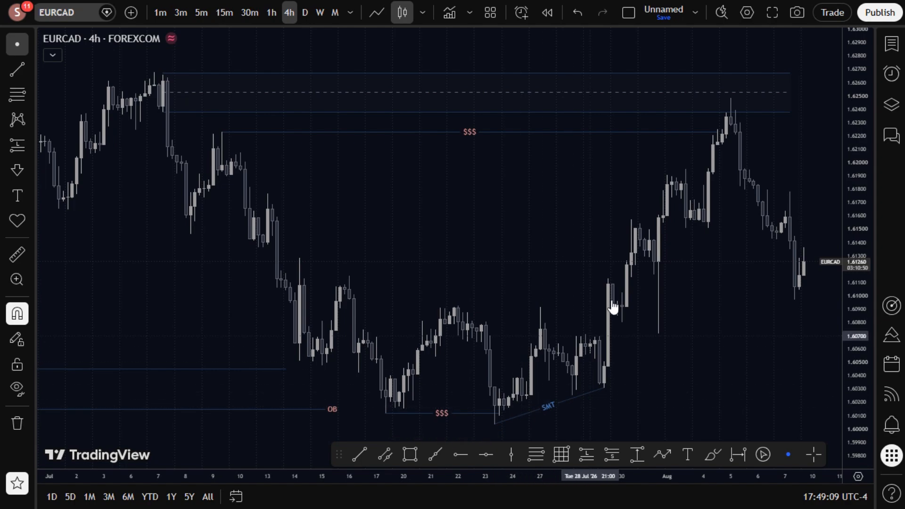
scroll(565, 295, "down", 1)
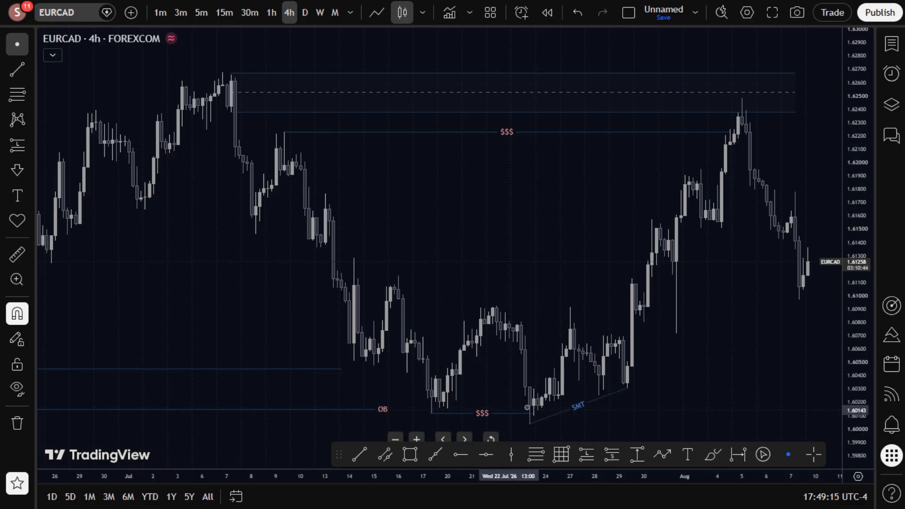
left_click(527, 413)
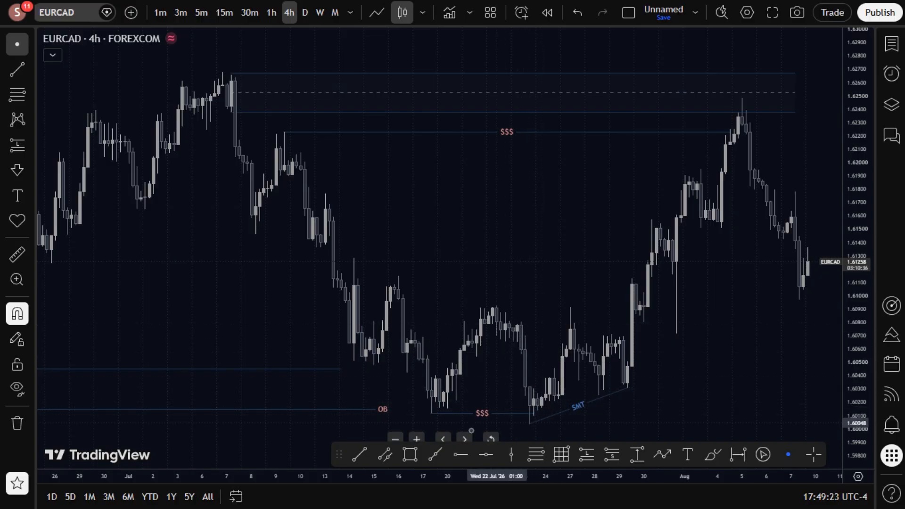
left_click(359, 454)
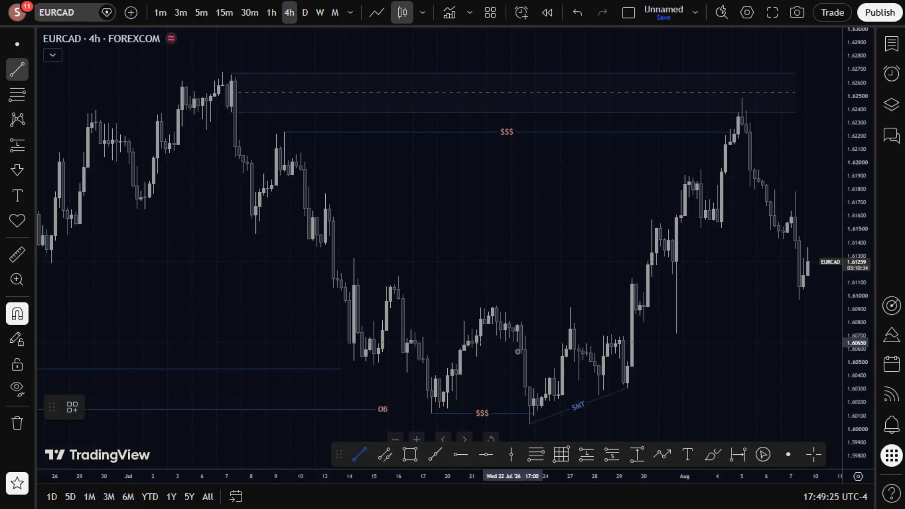
left_click(523, 326)
left_click(579, 326)
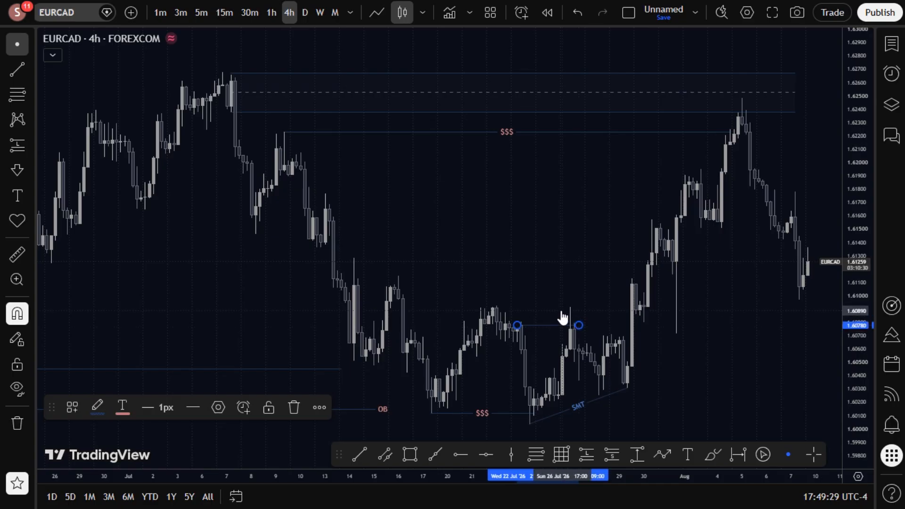
left_click(566, 338)
left_click_drag(666, 359, 590, 367)
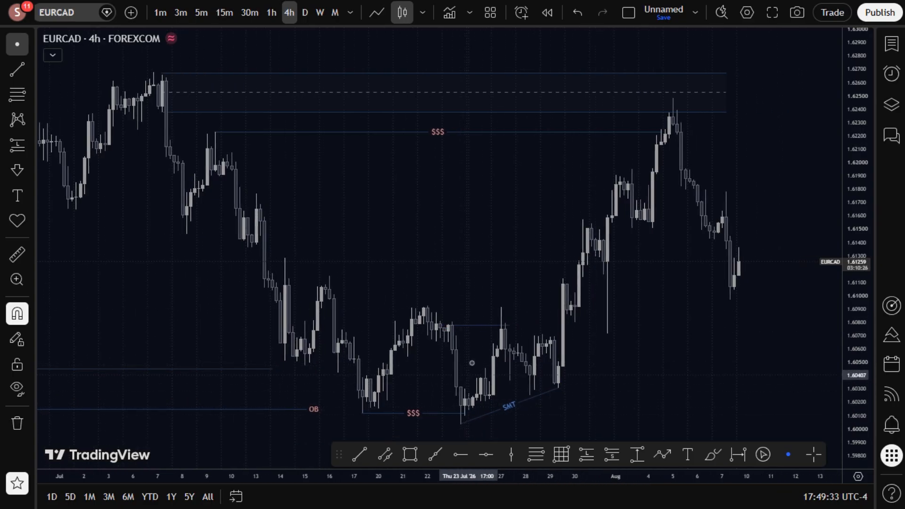
left_click(473, 327)
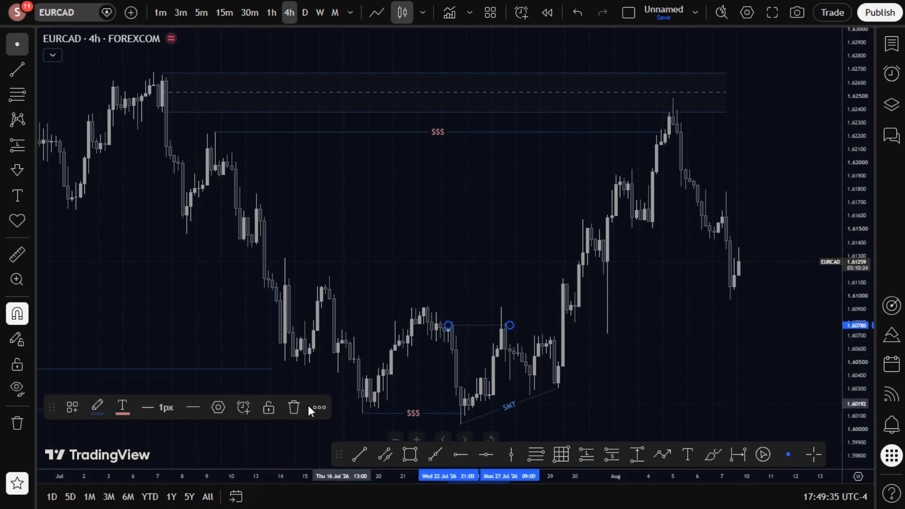
left_click(294, 405)
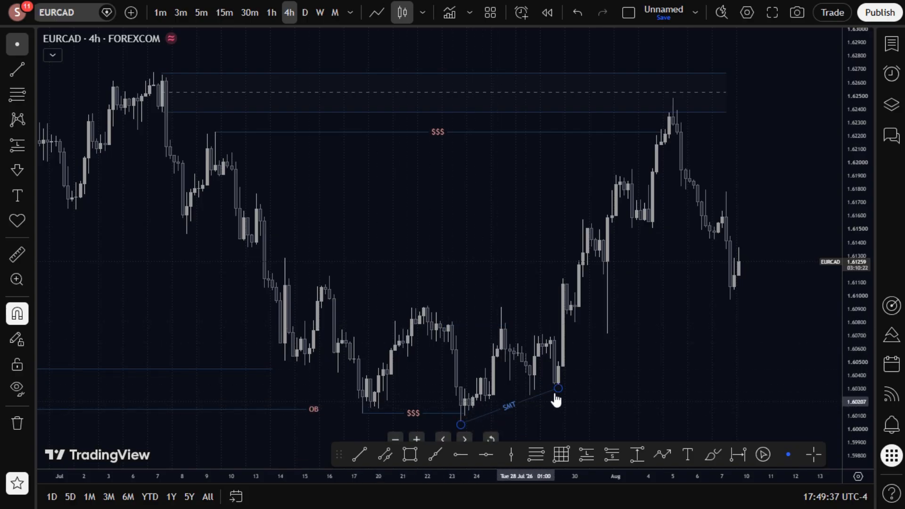
- Draw a horizontal trend line at 1.60667 from 29 July to 5 August on EURCAD and apply the CISD template
left_click(359, 453)
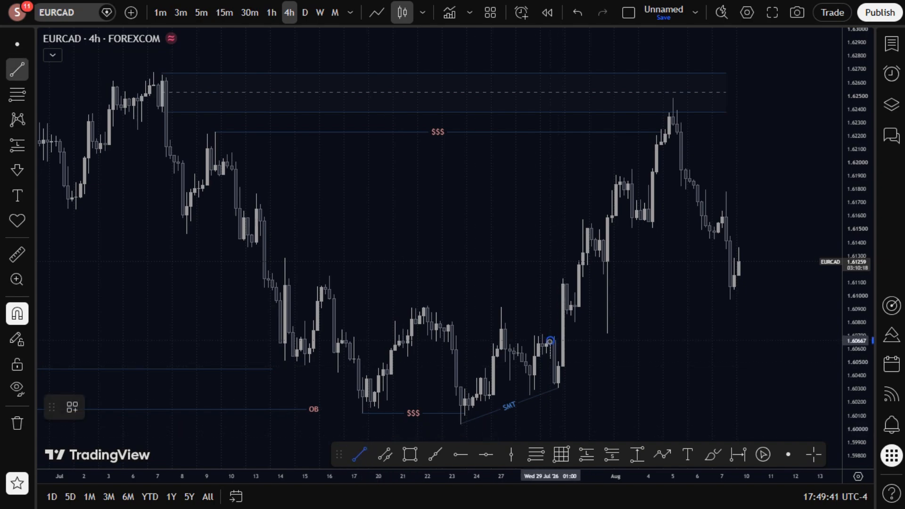
left_click(550, 340)
left_click(689, 340)
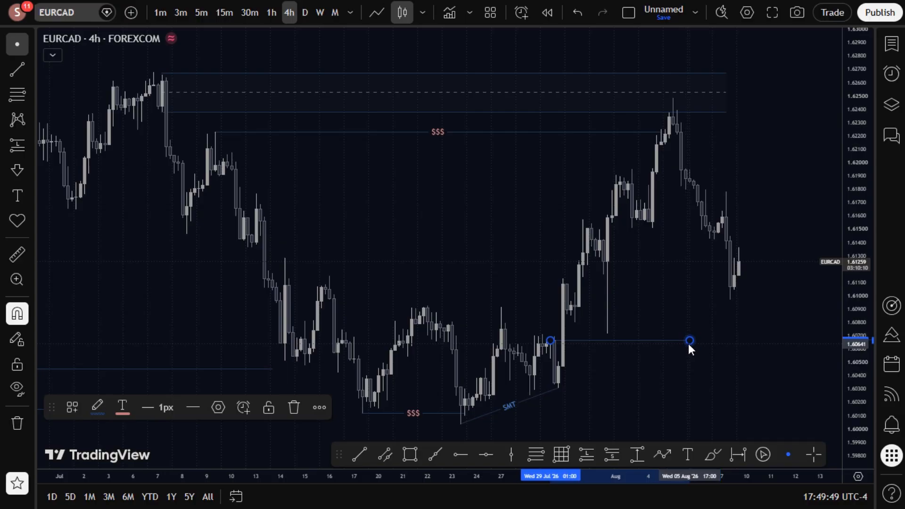
left_click(72, 406)
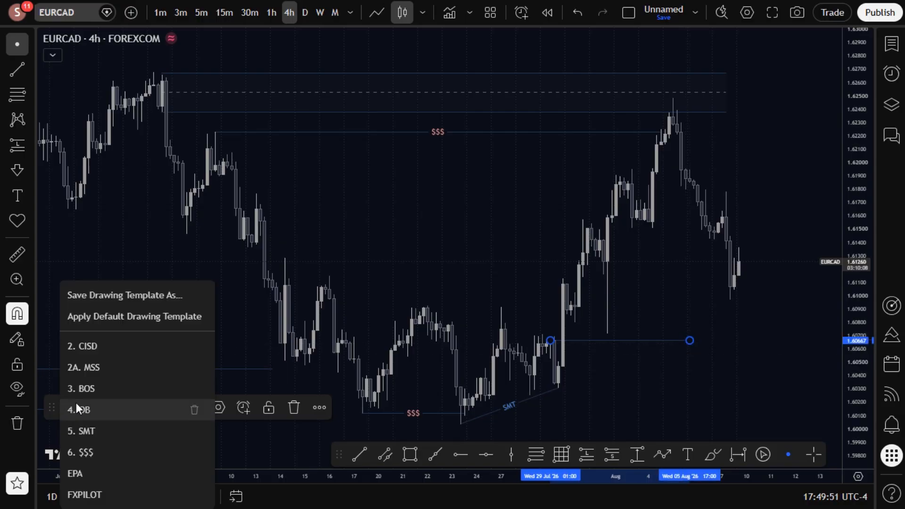
left_click(112, 348)
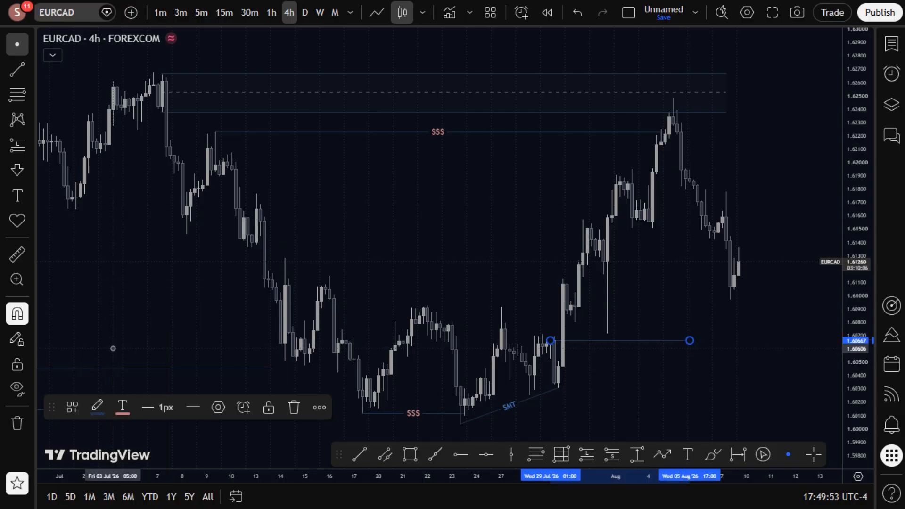
left_click(387, 281)
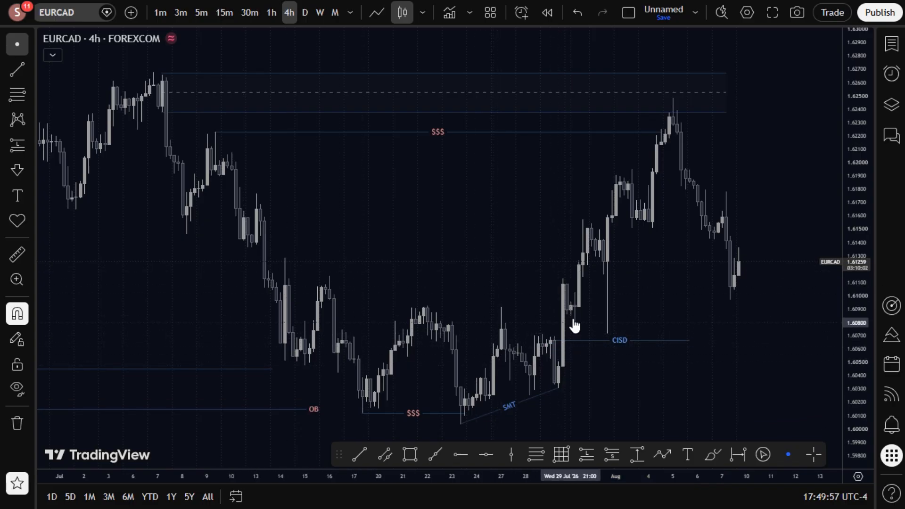
- Draw a horizontal parallel channel over the gap around the CISD line, from about 1.60506 to 1.6086, 29 July to 4 August
left_click(382, 455)
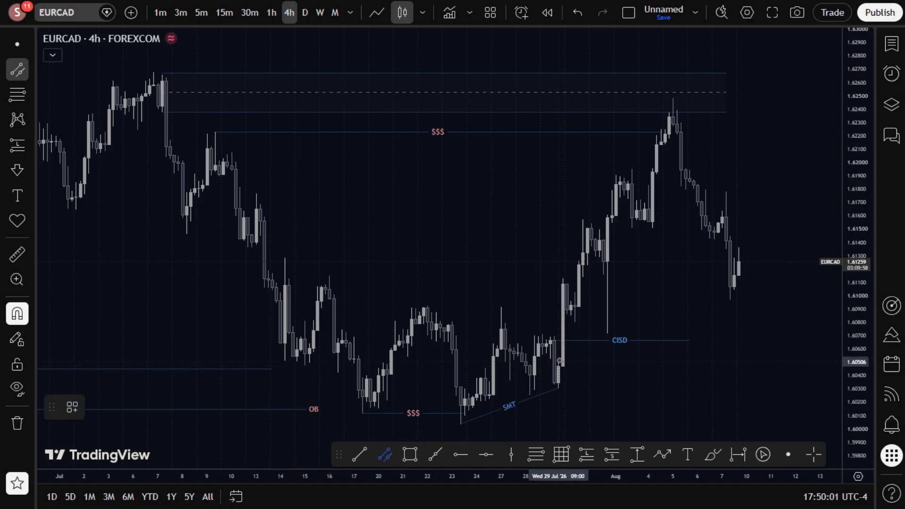
left_click(559, 361)
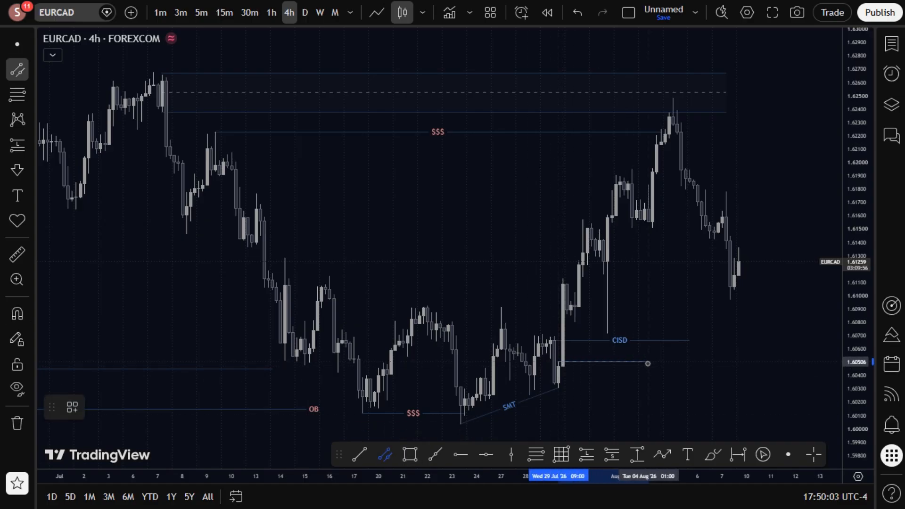
left_click(656, 362)
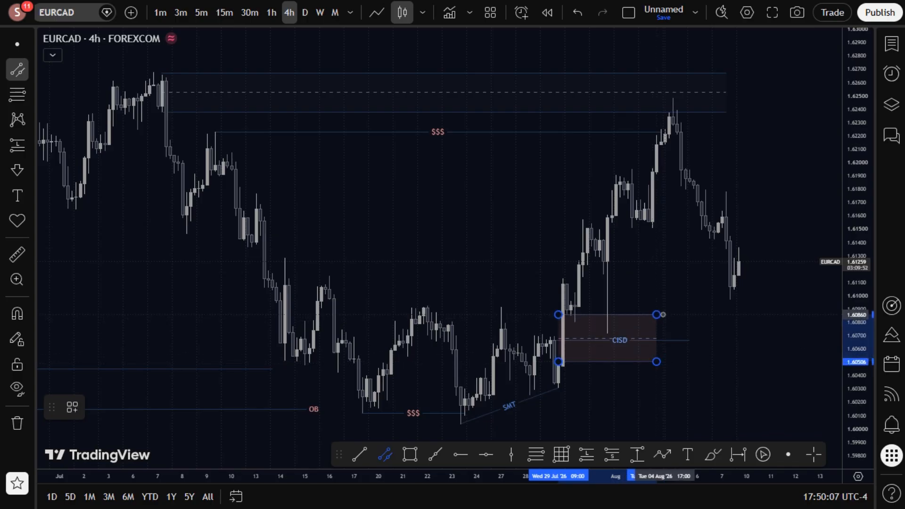
left_click(663, 316)
left_click(640, 380)
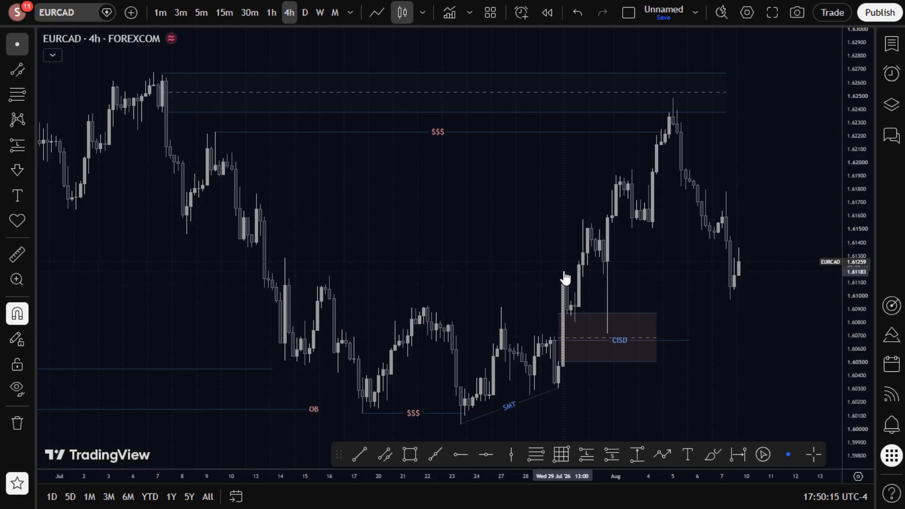
- Place a long position with entry at about 1.60862, stop at about 1.60461 and target on the upper $$$ line
left_click(586, 455)
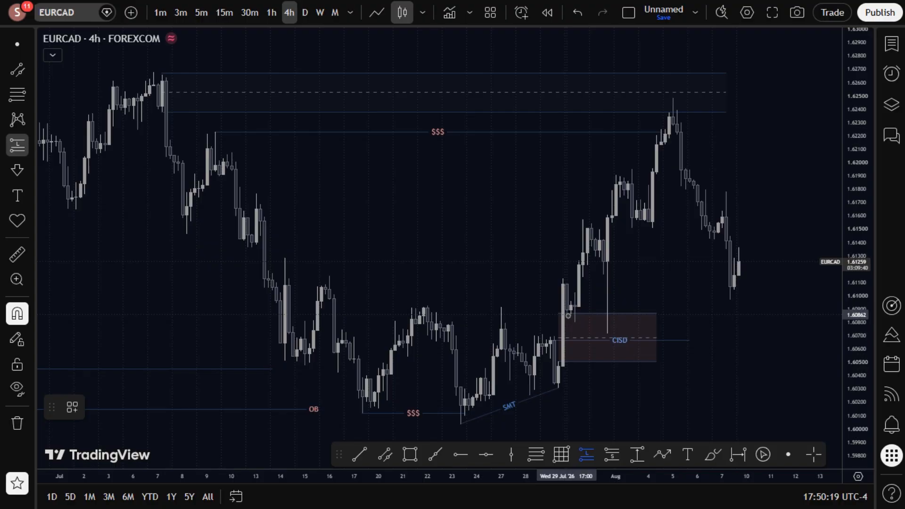
left_click(567, 315)
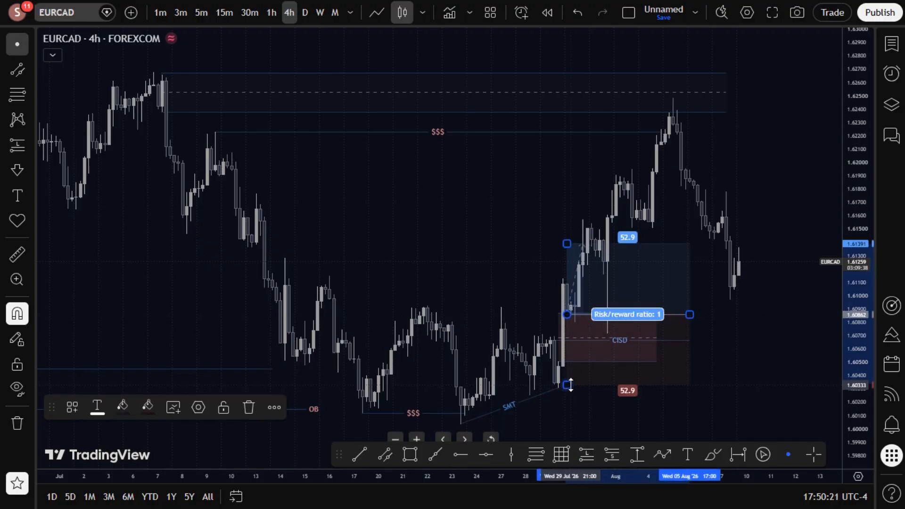
left_click_drag(568, 385, 567, 369)
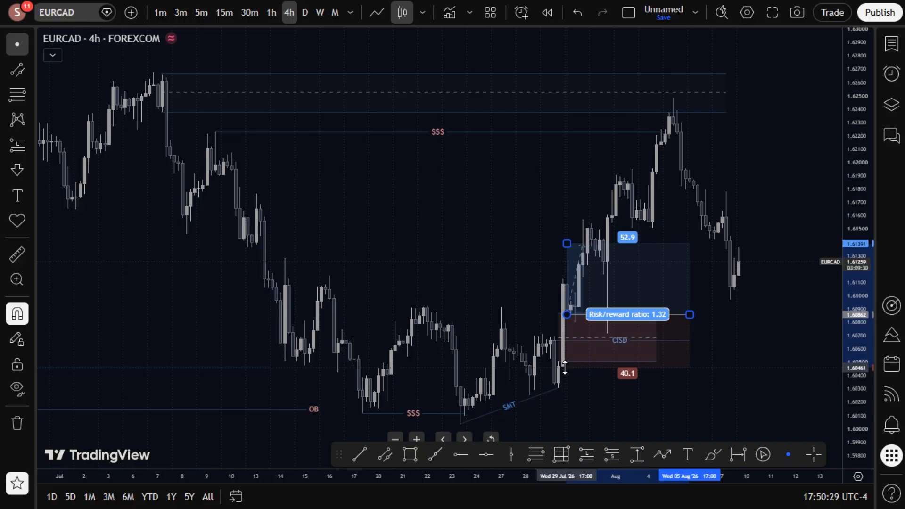
left_click_drag(565, 368, 564, 367)
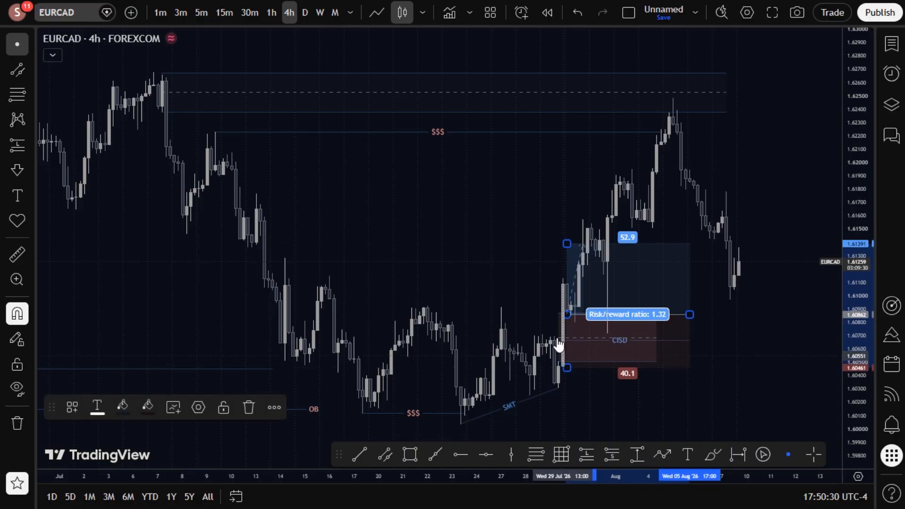
left_click(504, 280)
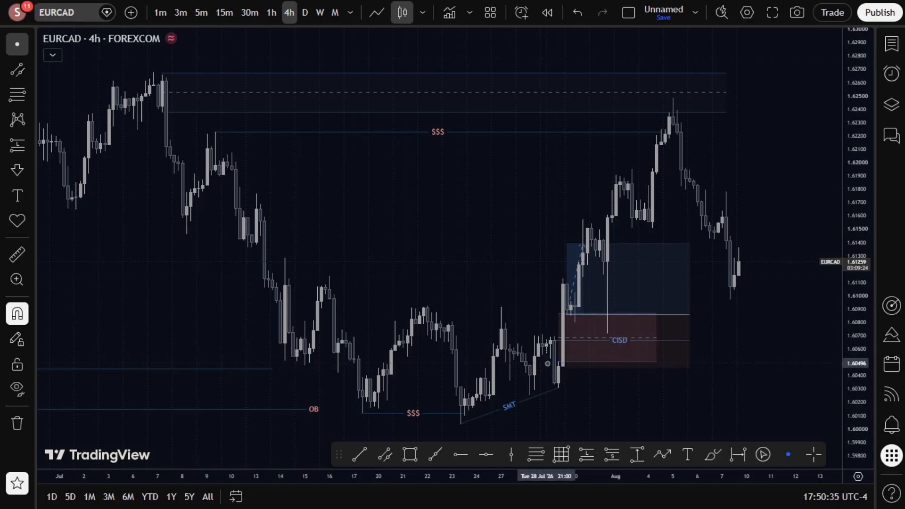
left_click(557, 363)
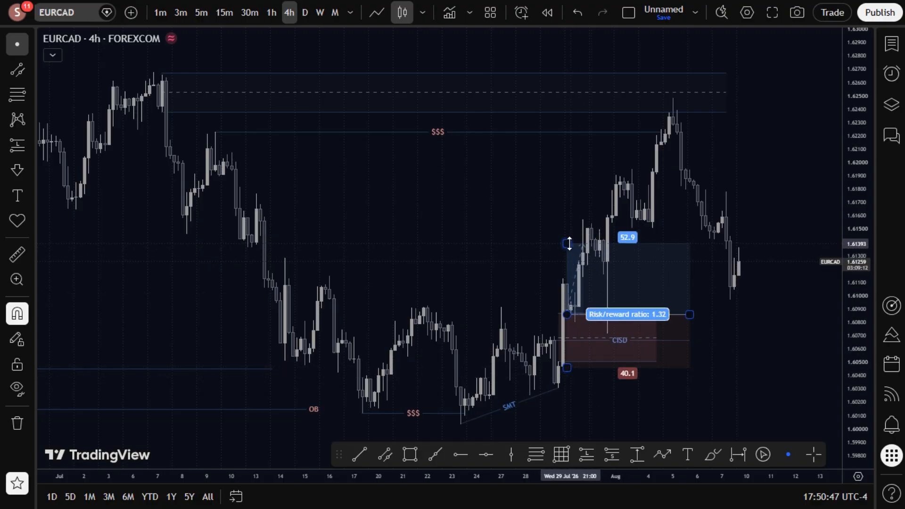
left_click_drag(568, 244, 586, 132)
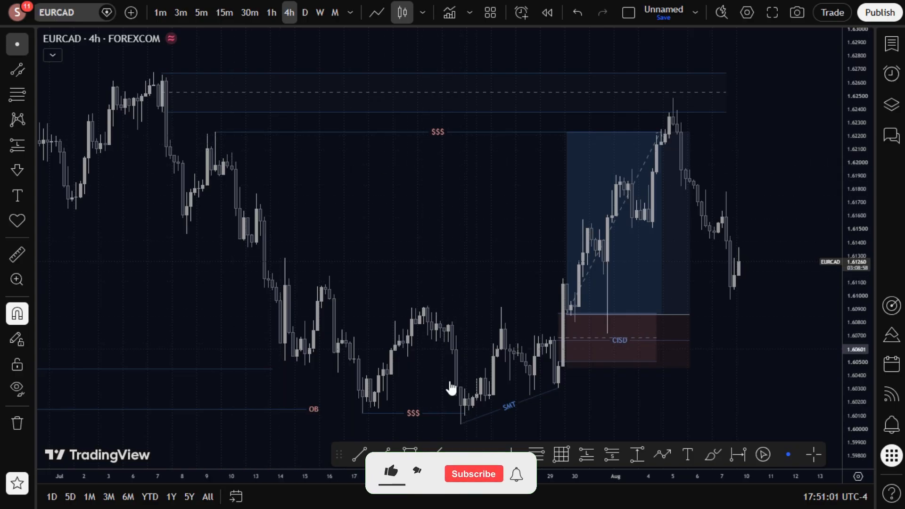
- Draw a horizontal trend line at 1.60800 from the 30 July low to 3 August and apply the $$$ template
left_click(359, 455)
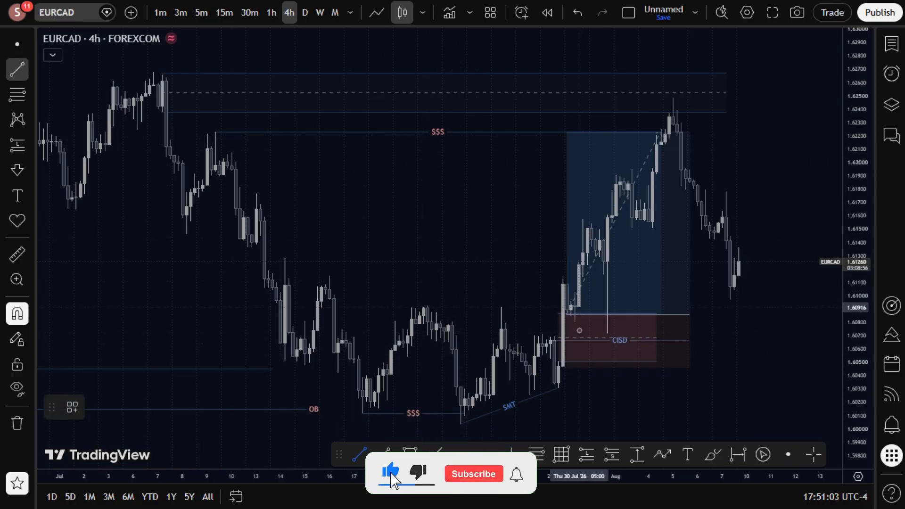
left_click(619, 323)
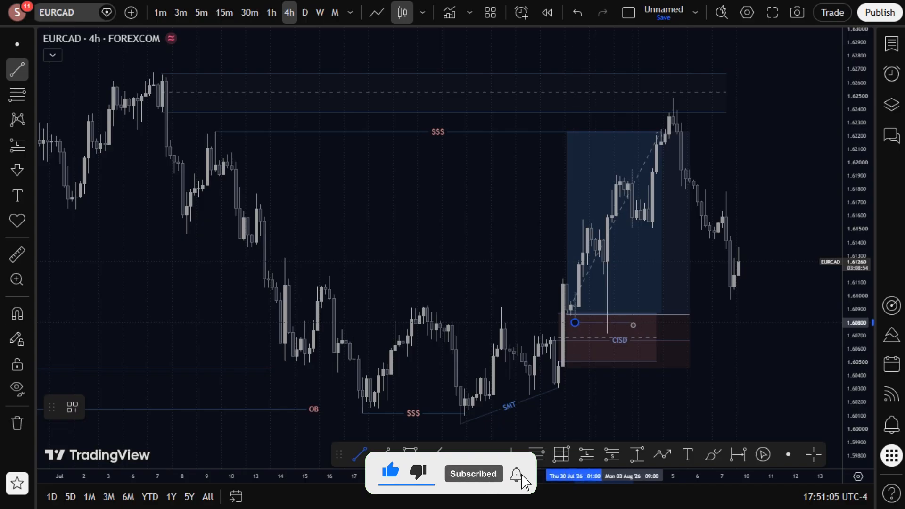
left_click(631, 323)
left_click(66, 411)
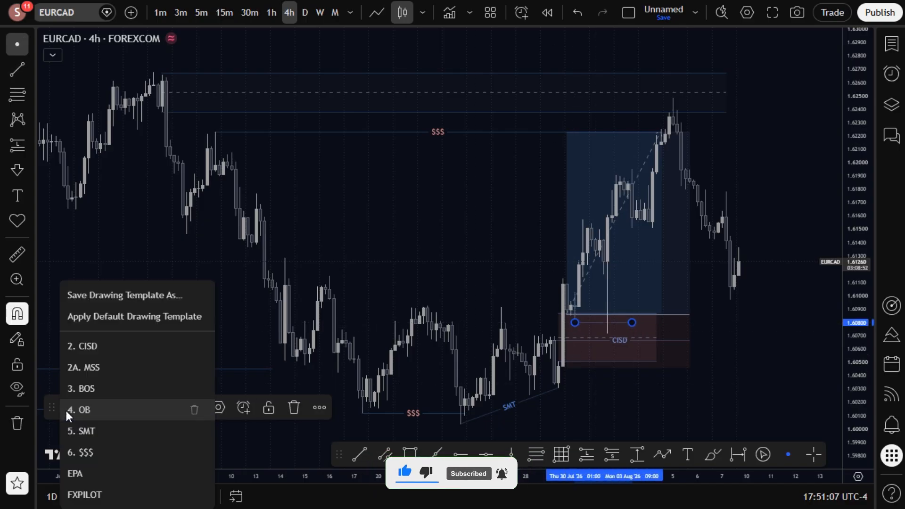
left_click(105, 454)
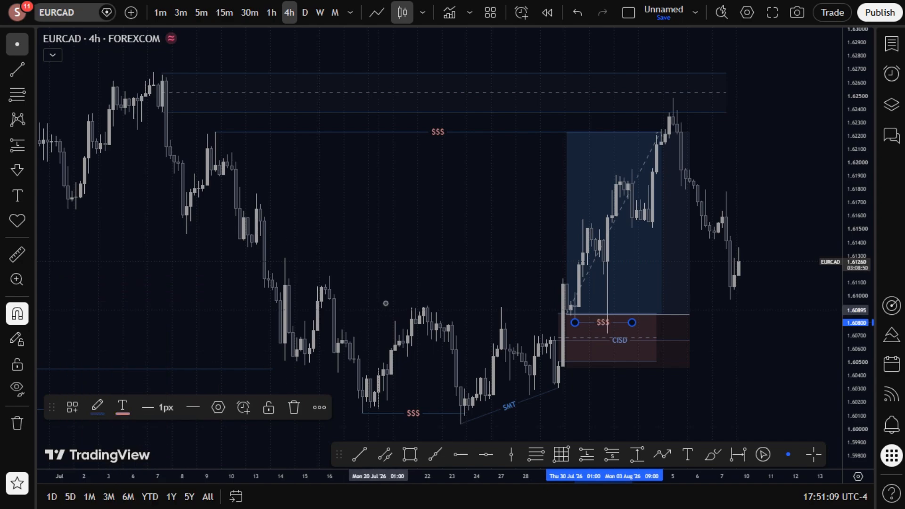
left_click(408, 281)
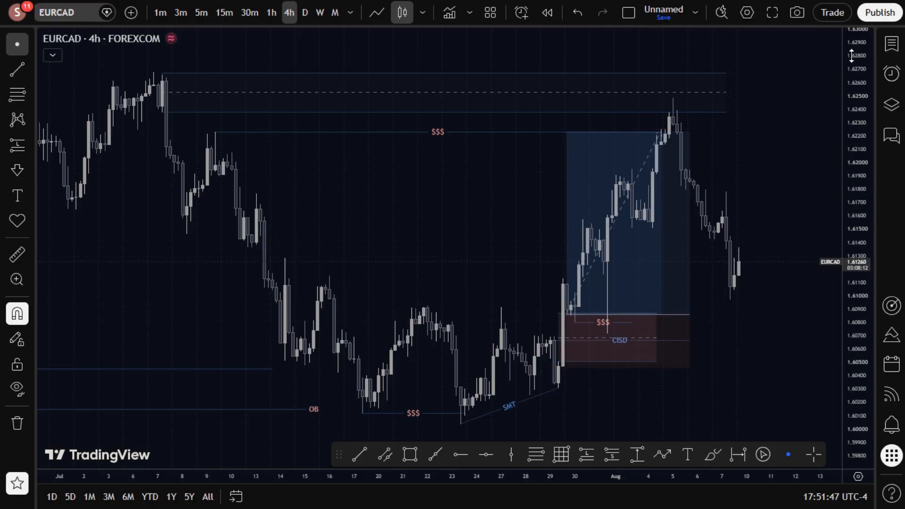
- Load GBPCAD from the watchlist on the 4h chart and hide the watchlist again
left_click(890, 46)
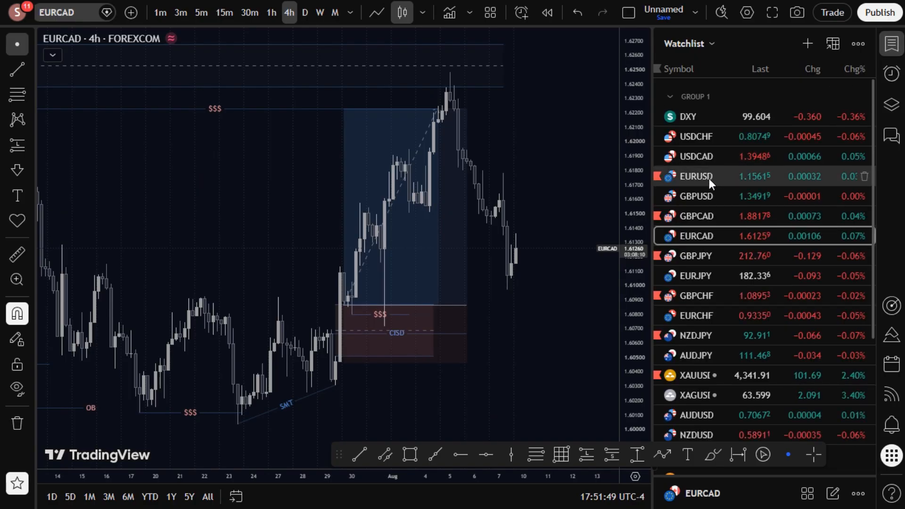
left_click(703, 216)
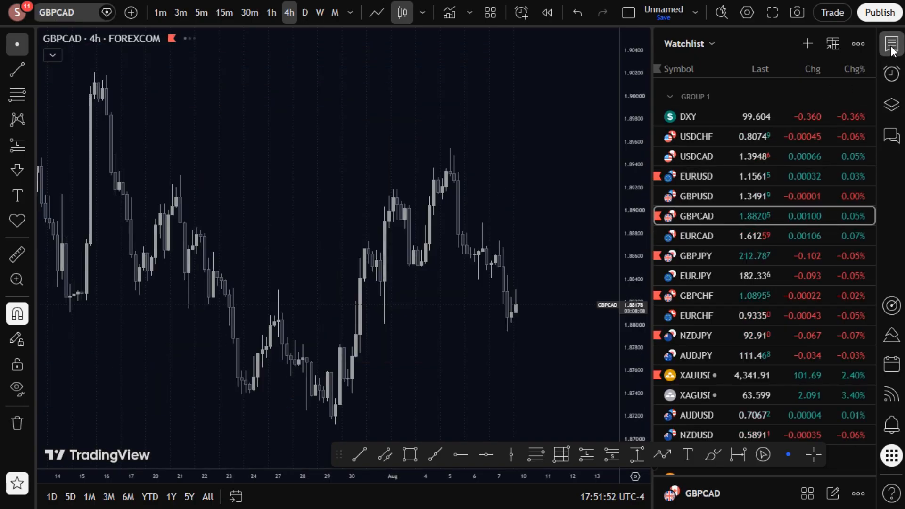
left_click(890, 45)
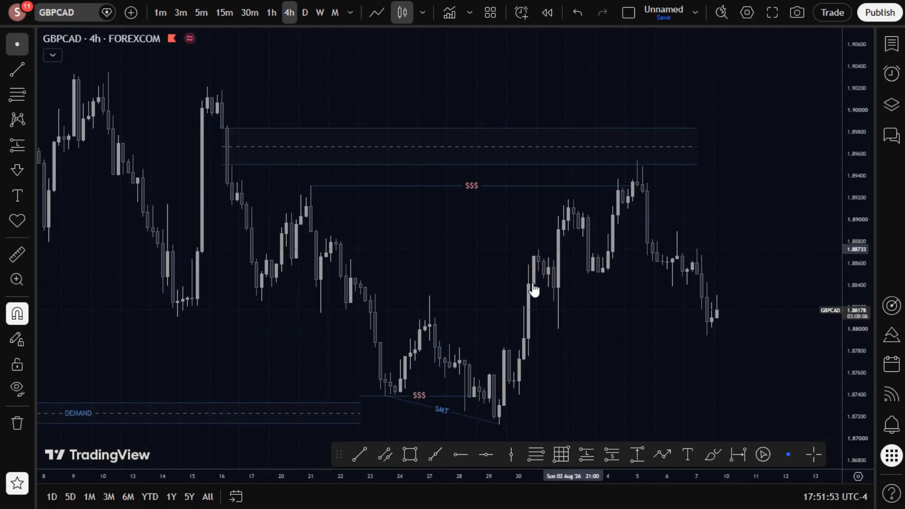
- Draw a horizontal trend line at 1.87591 from 29 to 31 July on GBPCAD and apply the CISD template
left_click(359, 454)
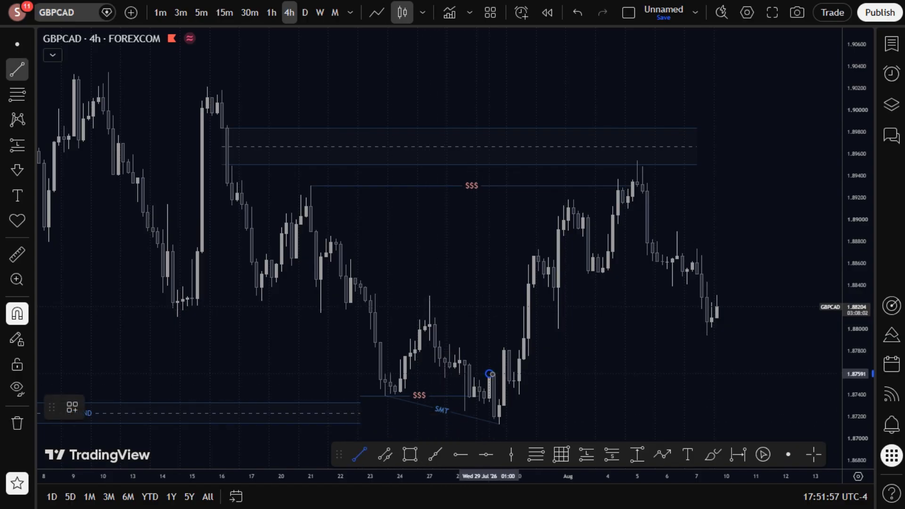
left_click(489, 373)
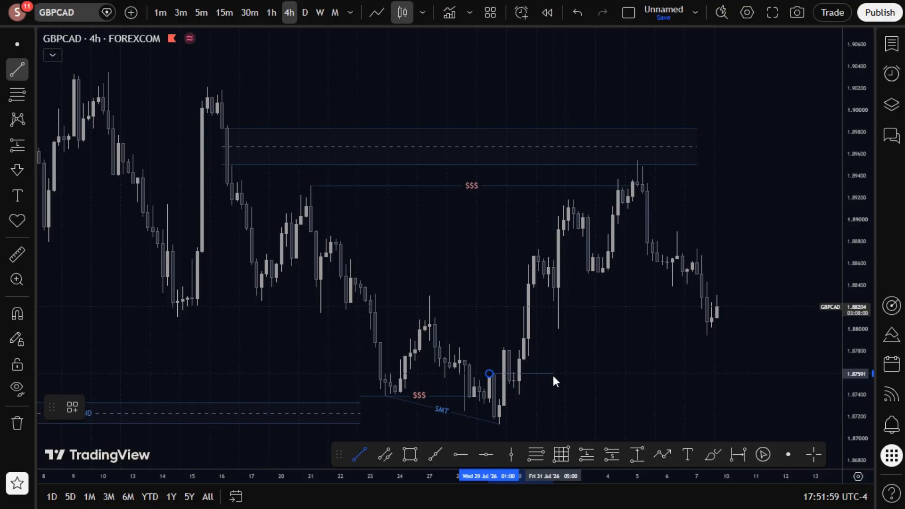
left_click(553, 374)
left_click(73, 405)
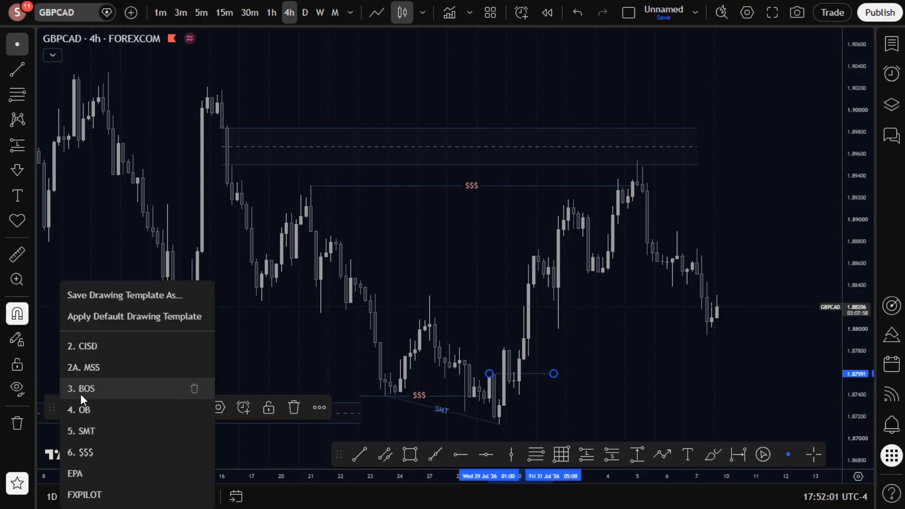
left_click(112, 349)
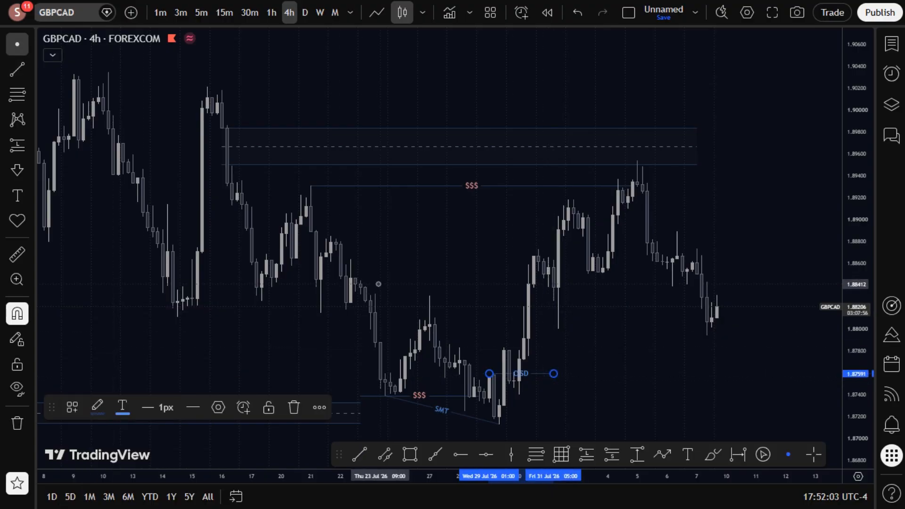
left_click(438, 337)
- Draw a parallel channel from 29 July to 3 August on GBPCAD, spanning about 1.87357 to 1.87497
left_click(385, 454)
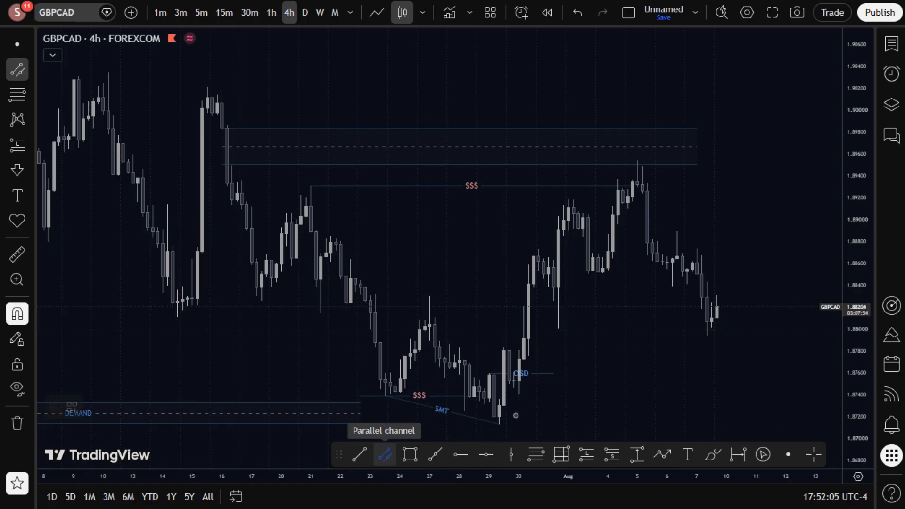
left_click(499, 400)
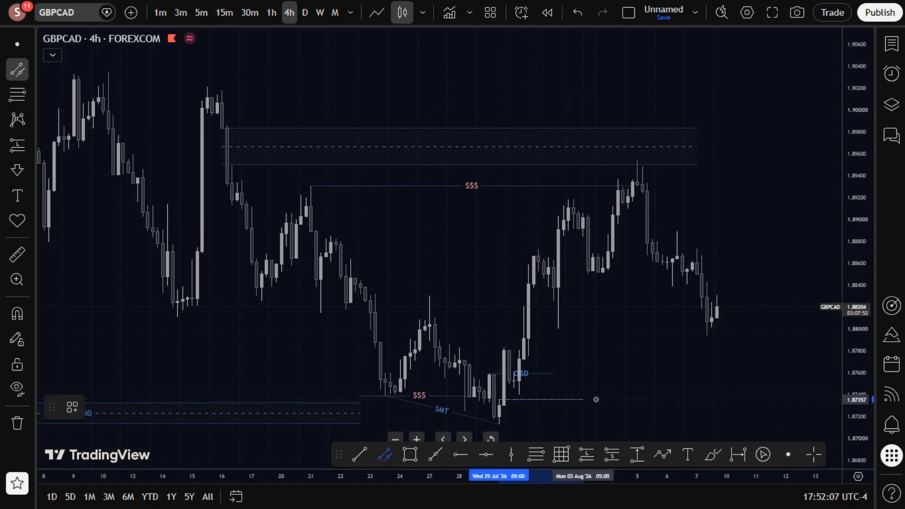
left_click(597, 399)
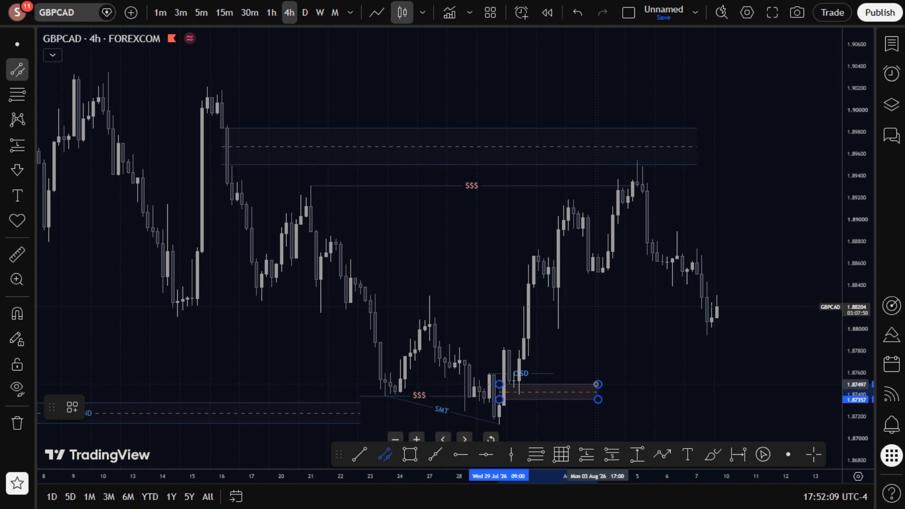
left_click(596, 384)
left_click(640, 378)
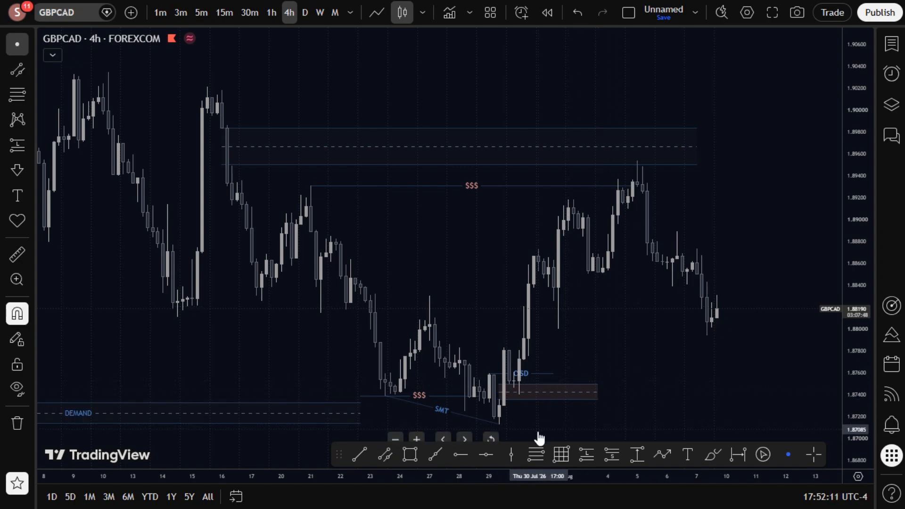
- Place a long position with entry at about 1.87497, stop at about 1.87293 and target at about 1.89321 near the $$$ line
left_click(587, 455)
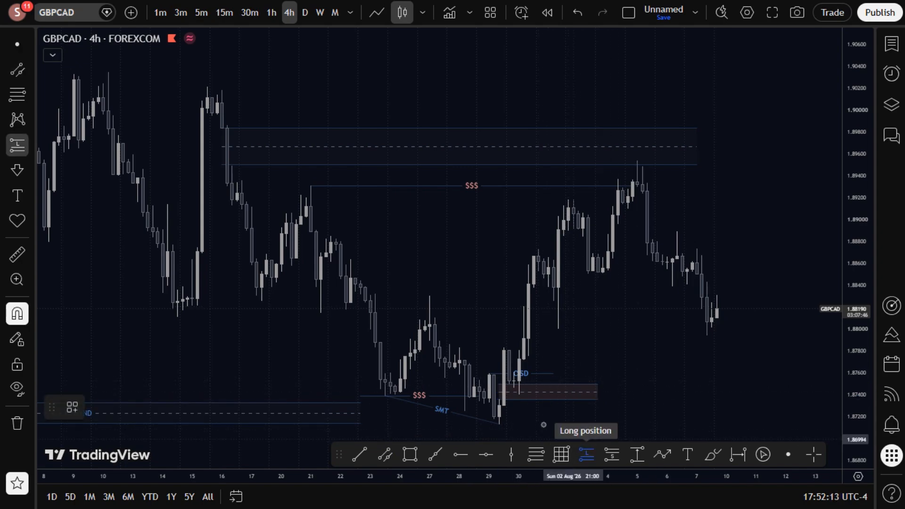
left_click(510, 387)
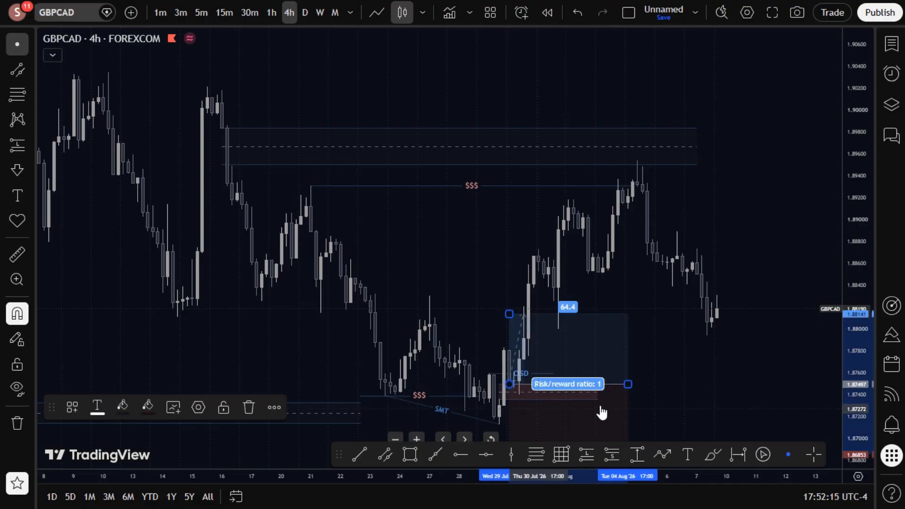
scroll(732, 370, "down", 1)
scroll(732, 369, "down", 3)
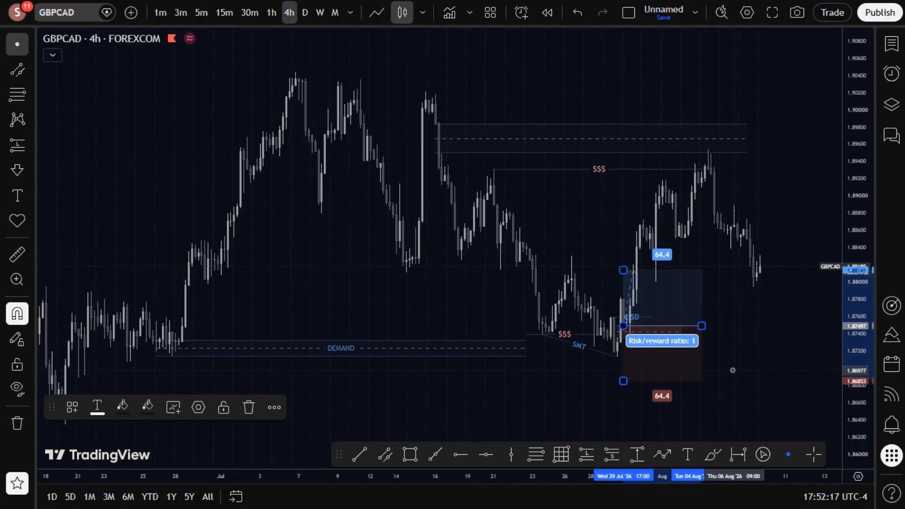
left_click_drag(623, 381, 651, 345)
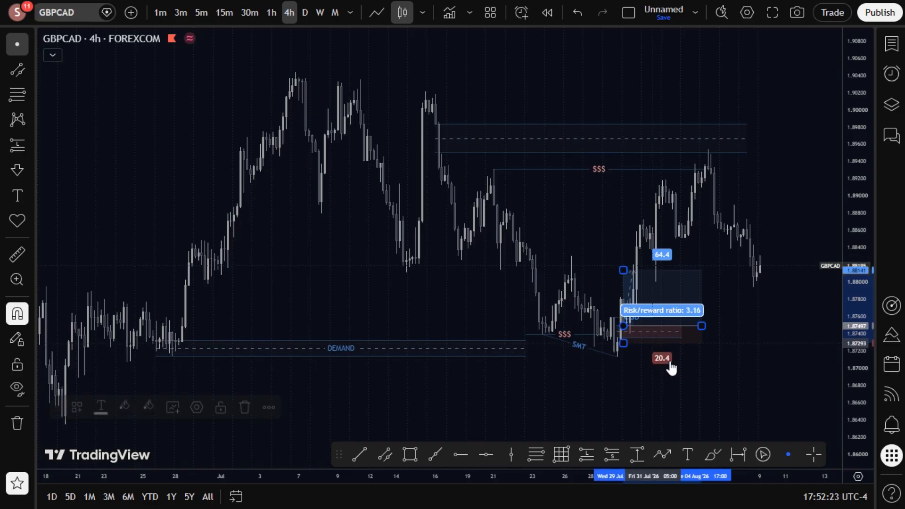
scroll(669, 366, "up", 3)
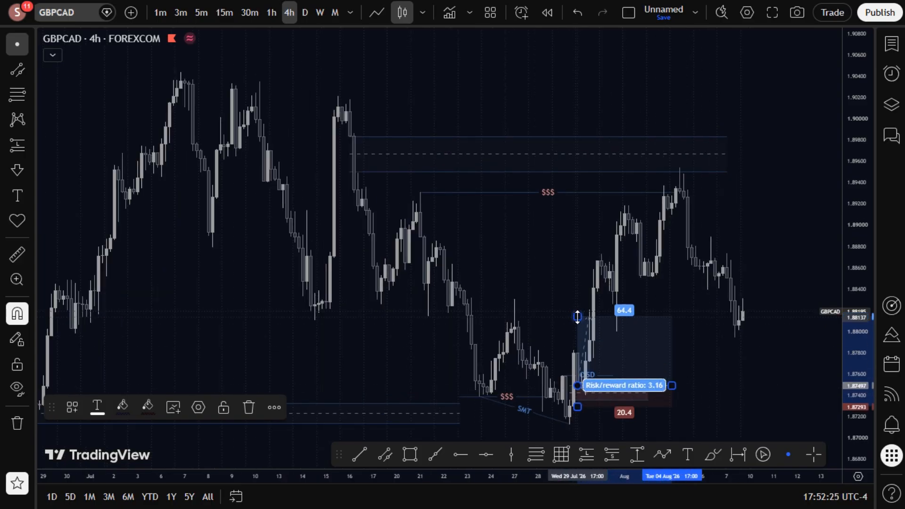
left_click_drag(577, 316, 713, 190)
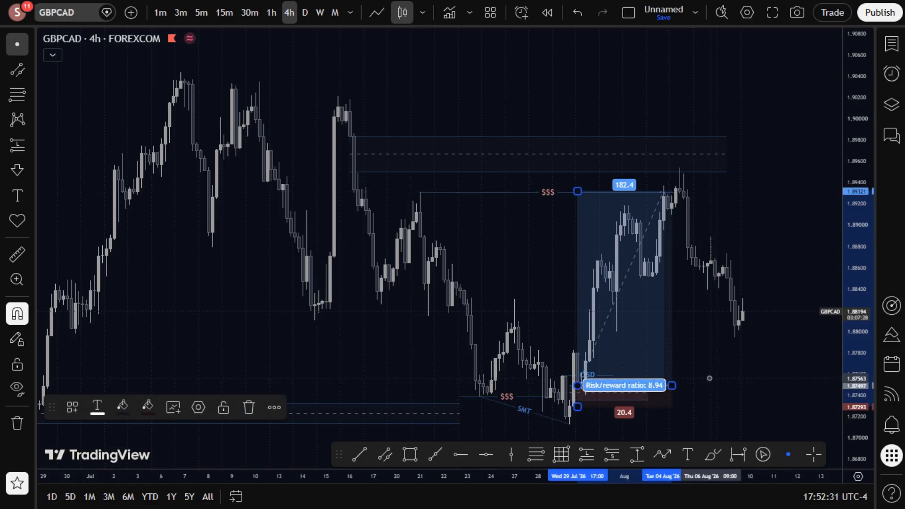
left_click(720, 364)
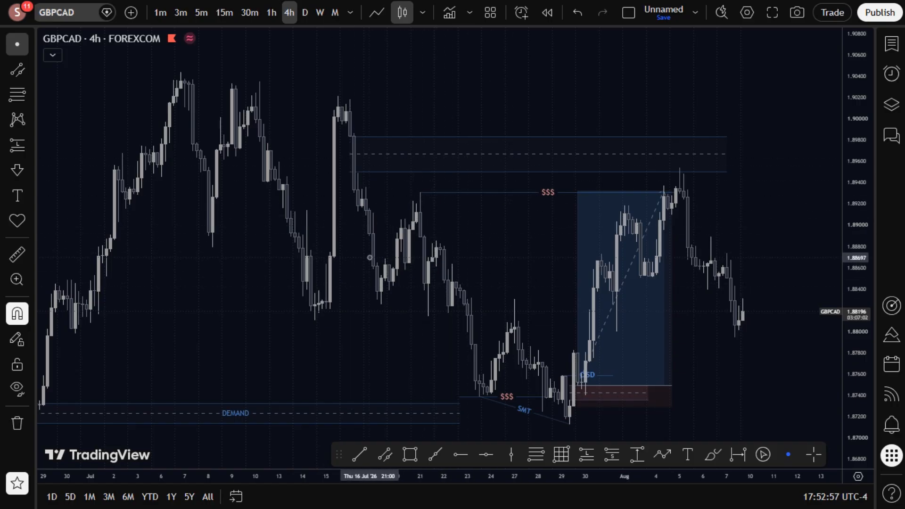
- Frame the marked-up GBPCAD long trade and copy a link to the chart snapshot
scroll(493, 317, "up", 1)
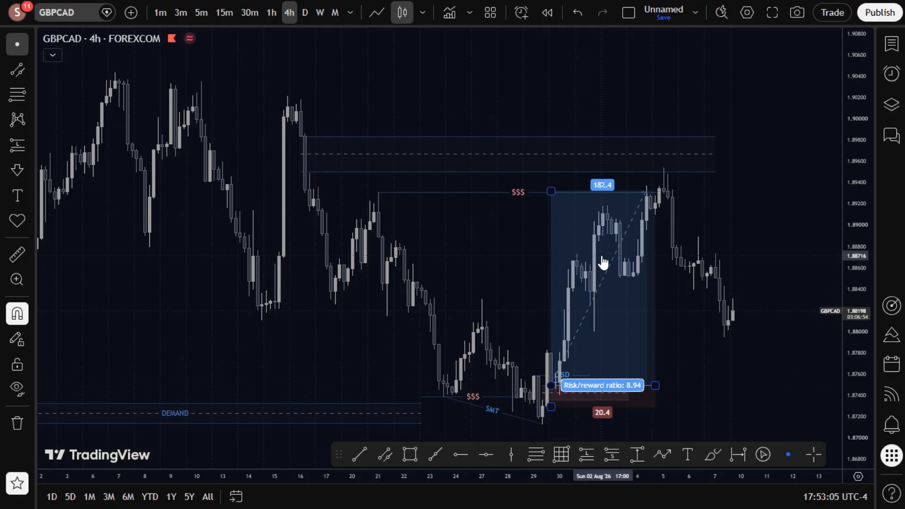
scroll(602, 262, "down", 2)
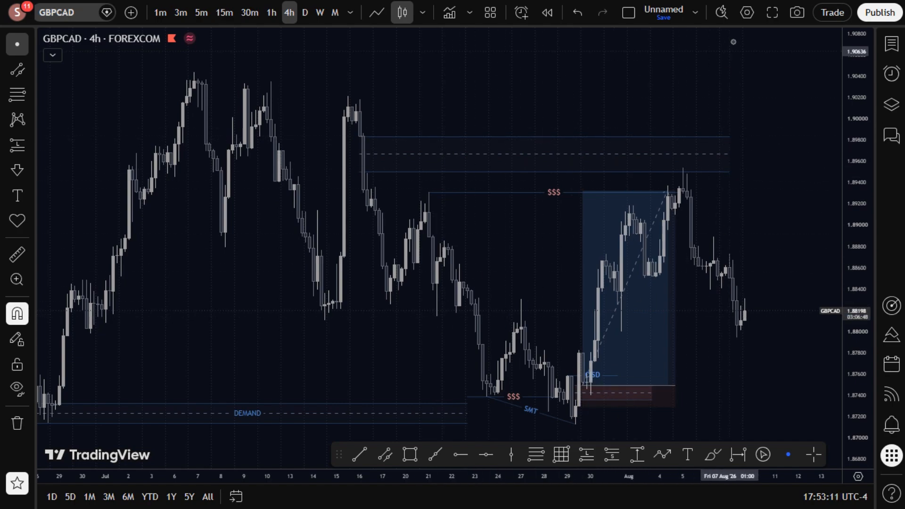
left_click(799, 12)
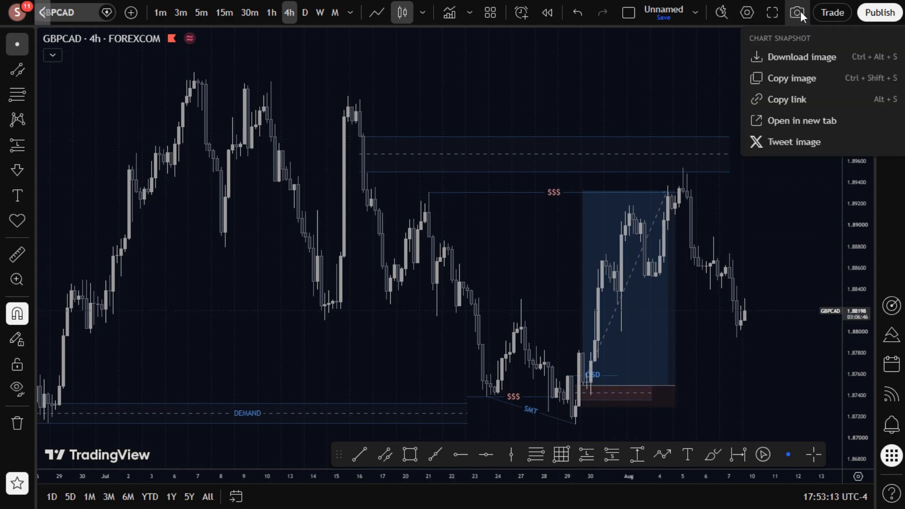
left_click(791, 100)
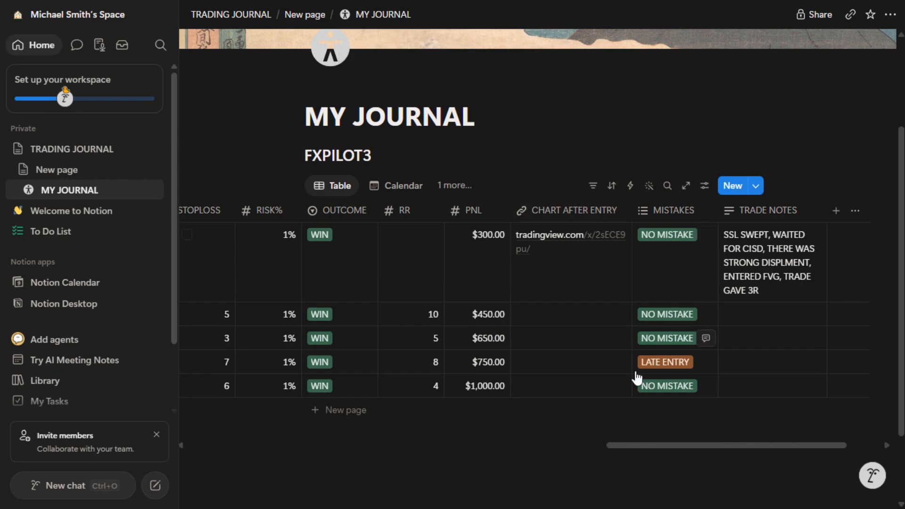
- Switch to the Notion journal and paste the snapshot link into the first trade's CHART BEFORE property
left_click_drag(633, 444, 608, 444)
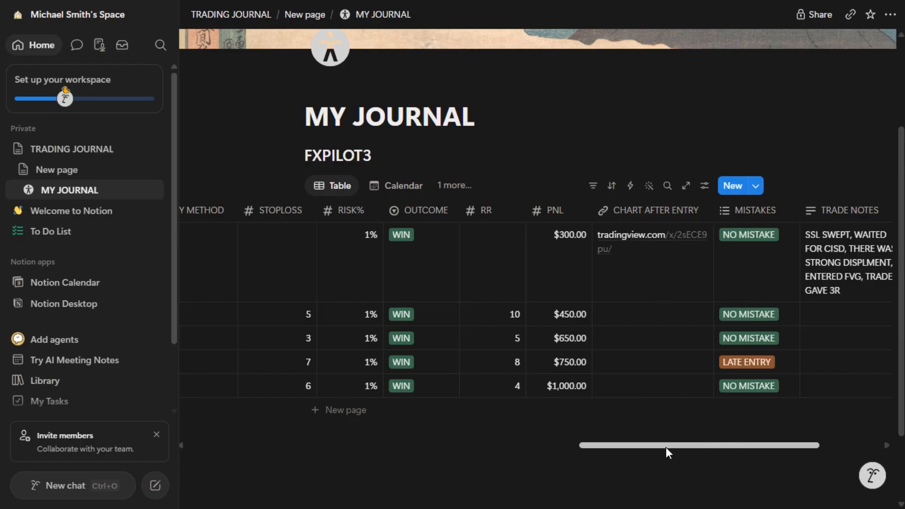
left_click_drag(665, 445, 591, 452)
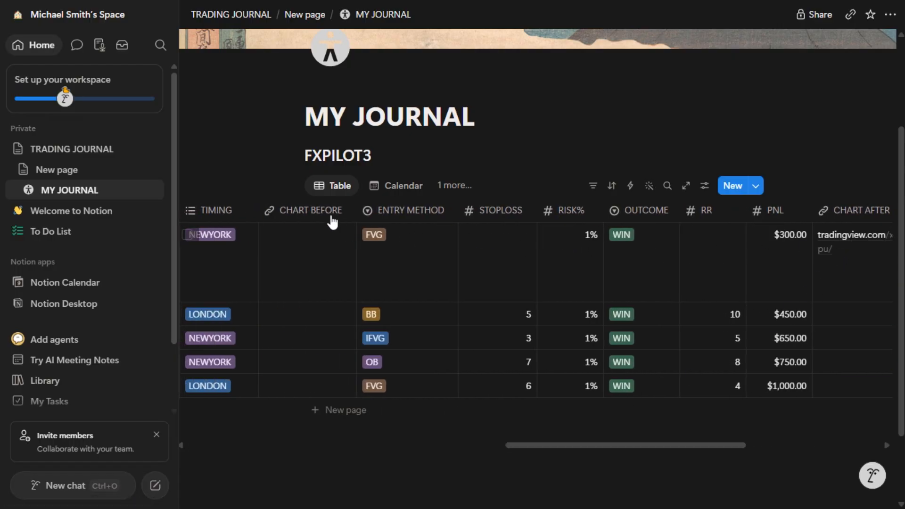
left_click(303, 252)
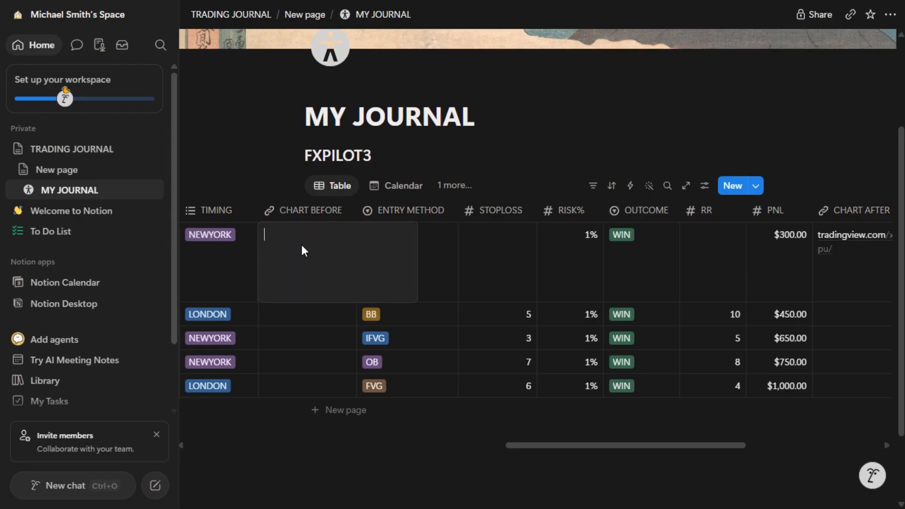
right_click(301, 246)
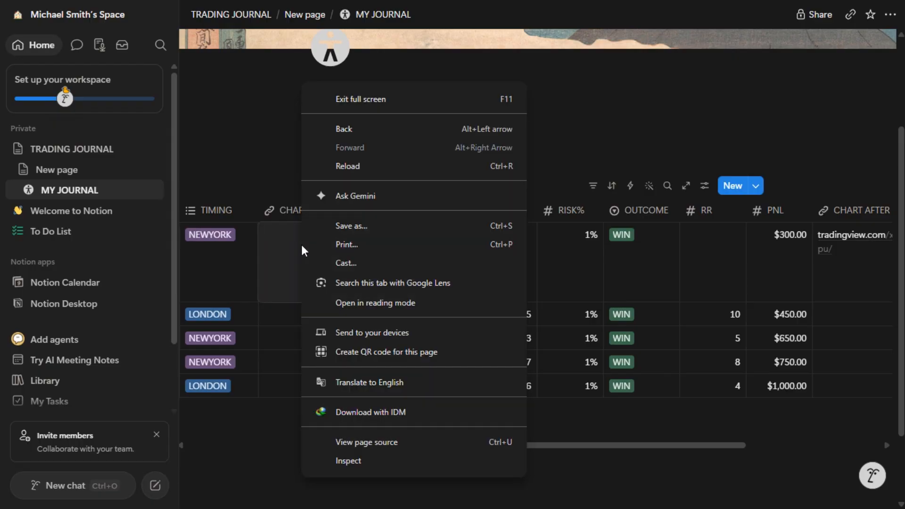
right_click(269, 253)
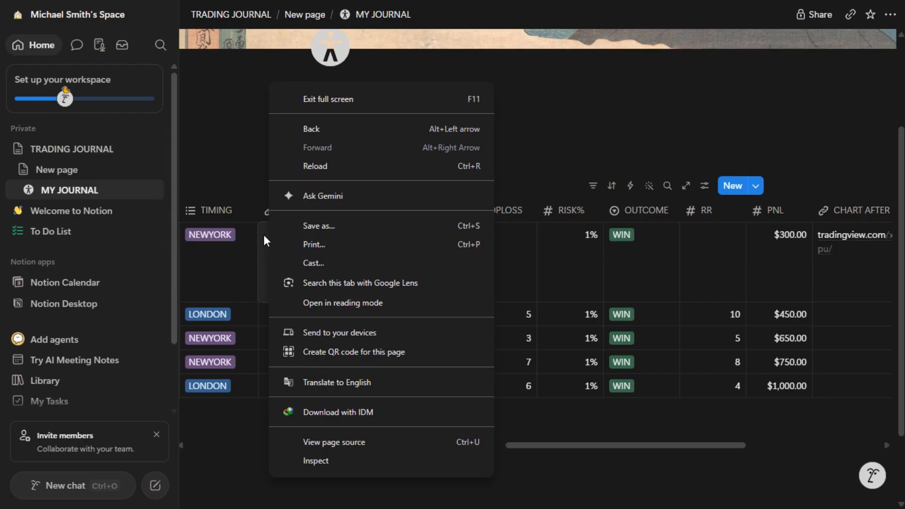
right_click(264, 235)
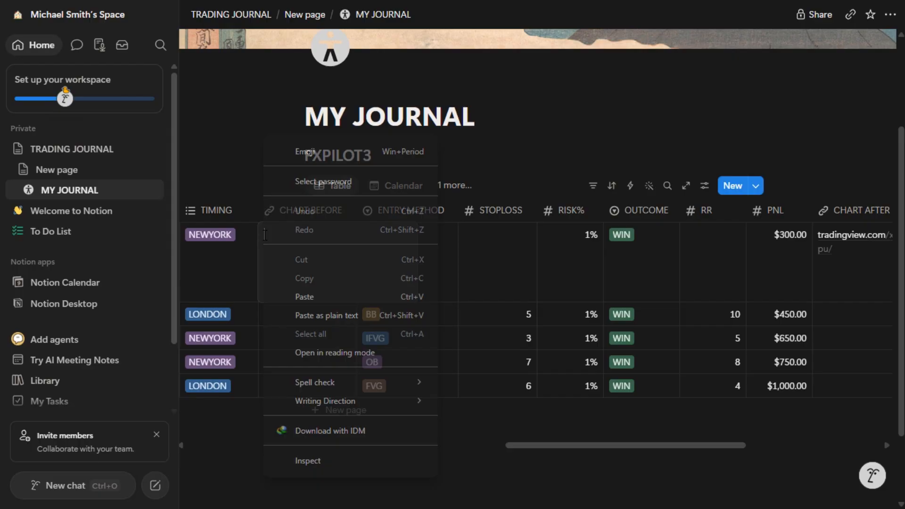
left_click(307, 300)
key("Return")
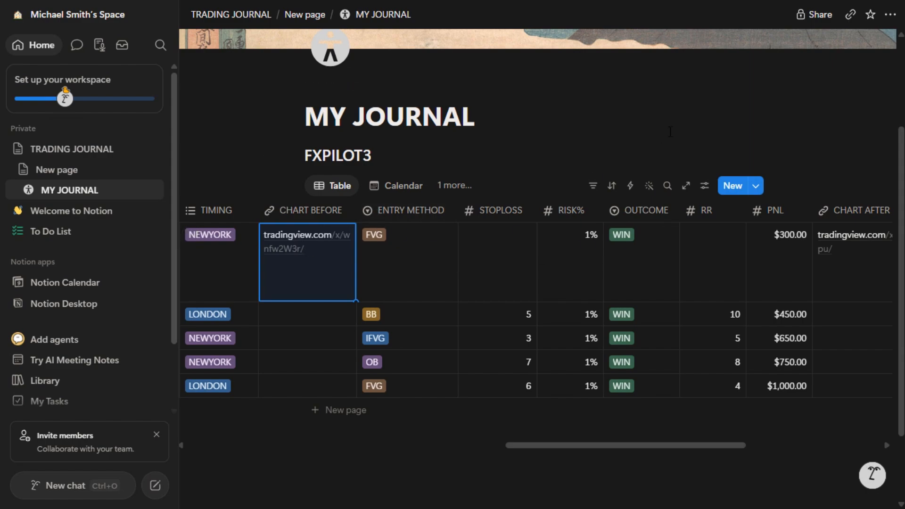
left_click(774, 105)
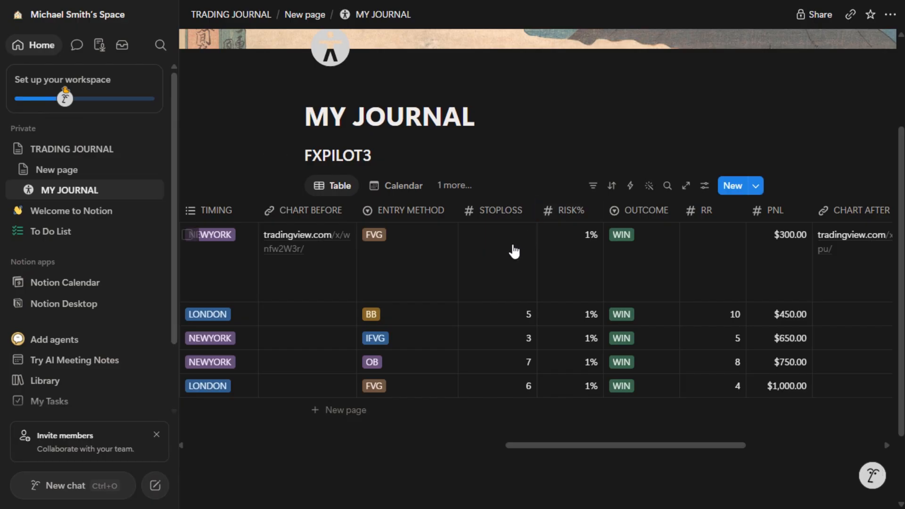
- Set the first trade's STOPLOSS to 20 and its RR to 8
left_click(519, 268)
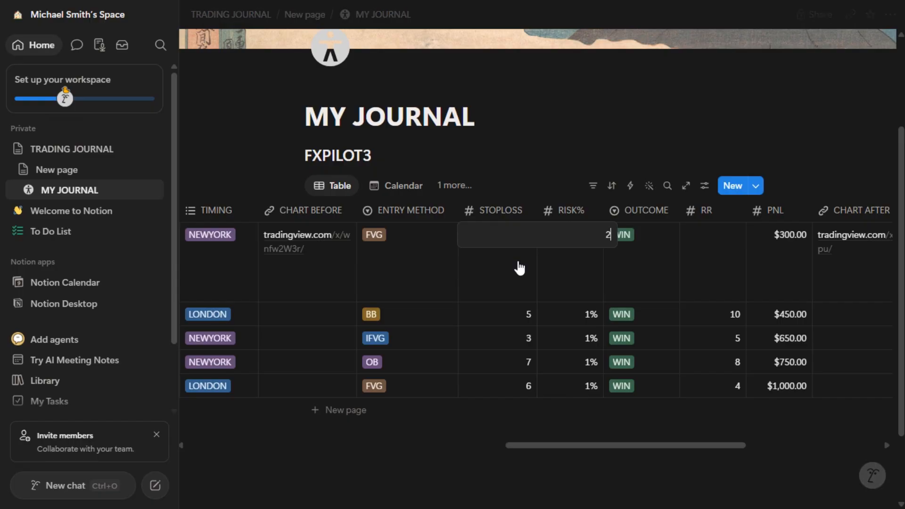
type("20")
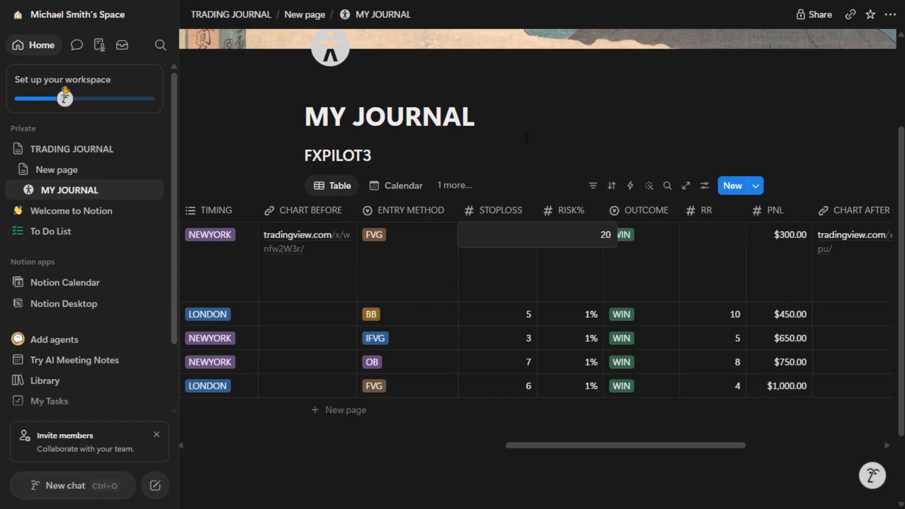
key("Return")
left_click(721, 248)
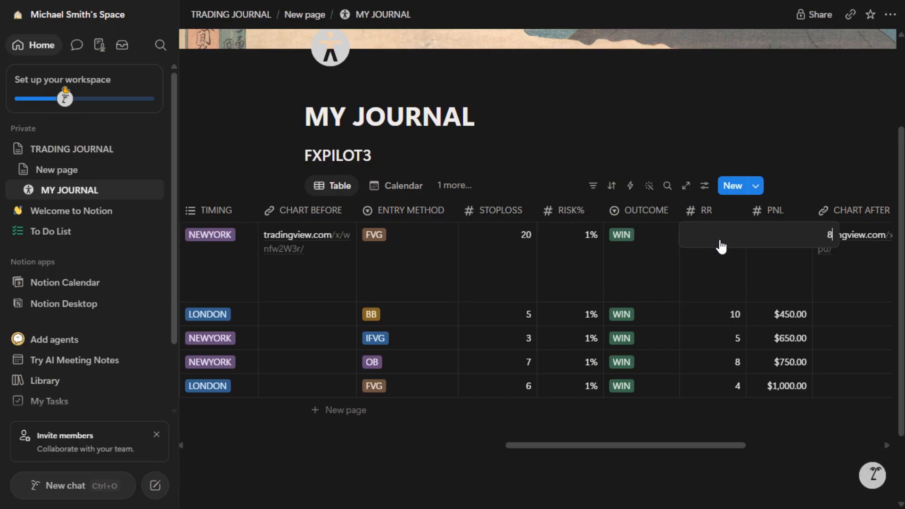
type("8")
key("Return")
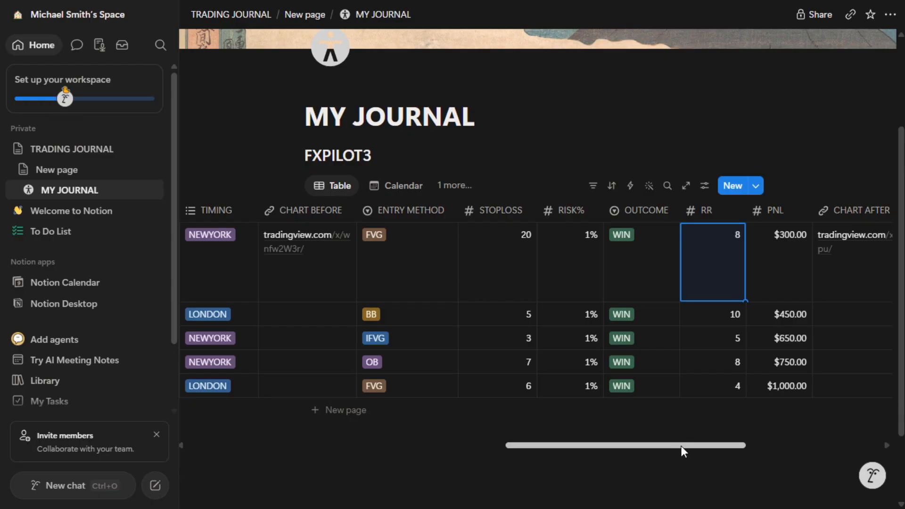
- Set the first trade's PNL to 8000
left_click_drag(681, 446, 746, 446)
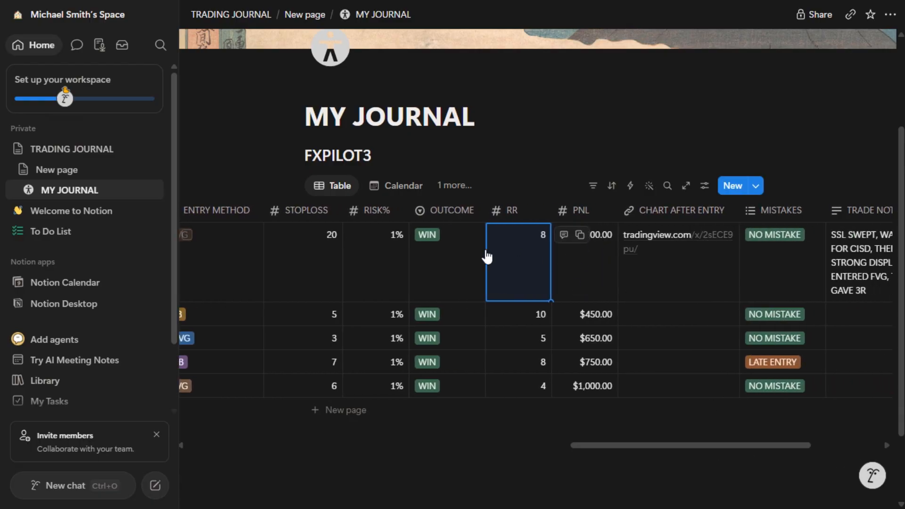
left_click(605, 241)
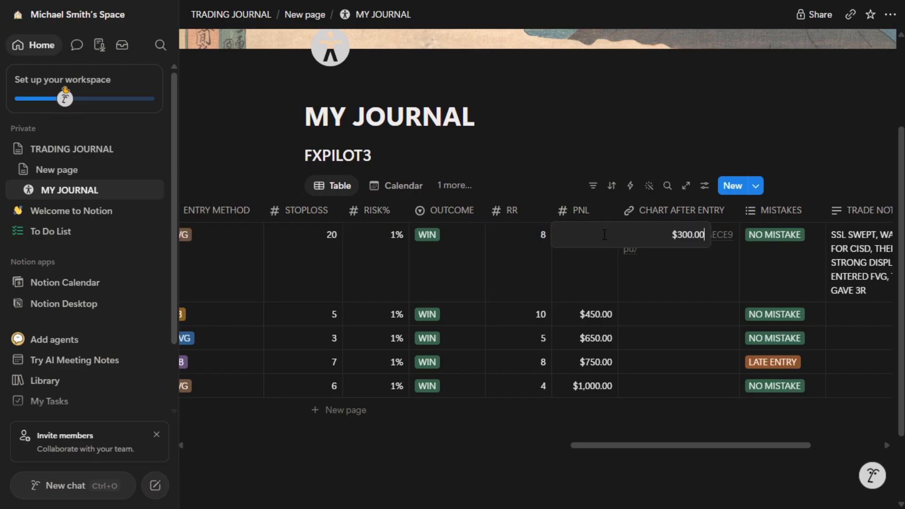
key("BackSpace")
key("BackSpace")
key("BackSpace")
key("BackSpace")
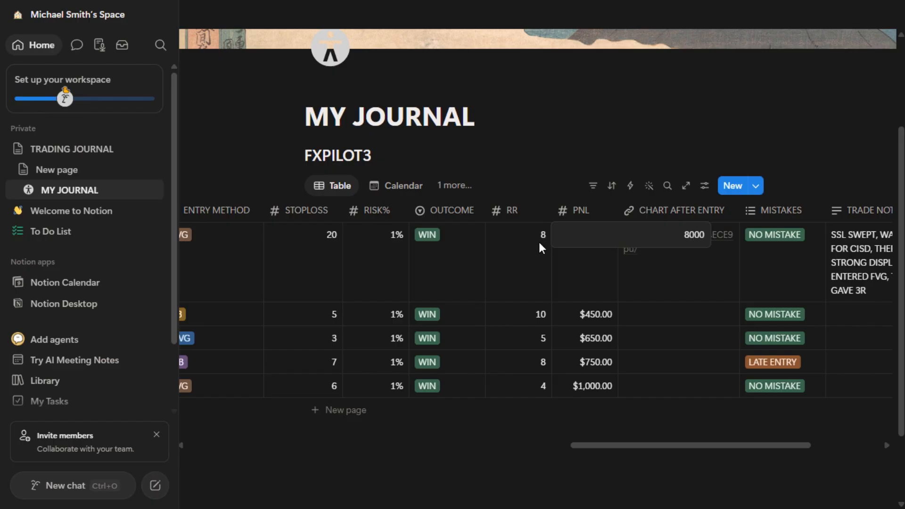
key("Return")
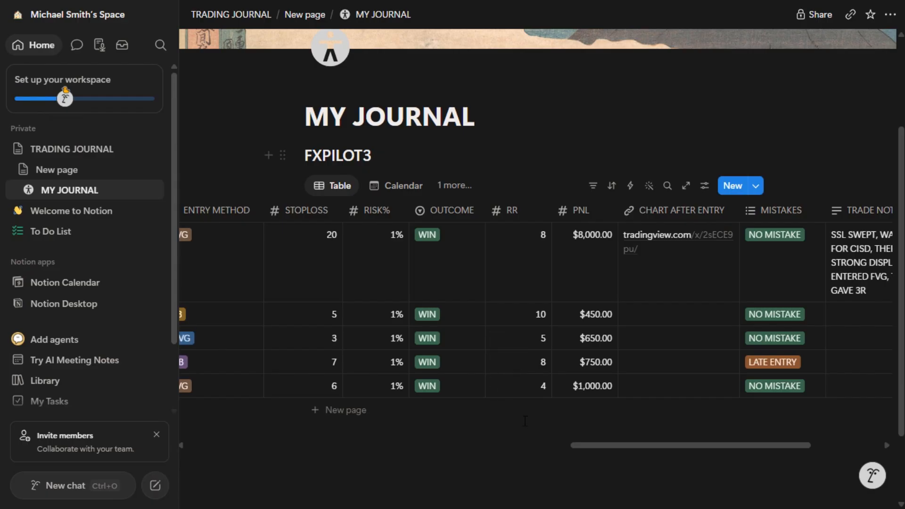
- Review the August 2026 trades in the Calendar view and open the PERFORMANCE CURVE view
left_click_drag(596, 441, 270, 442)
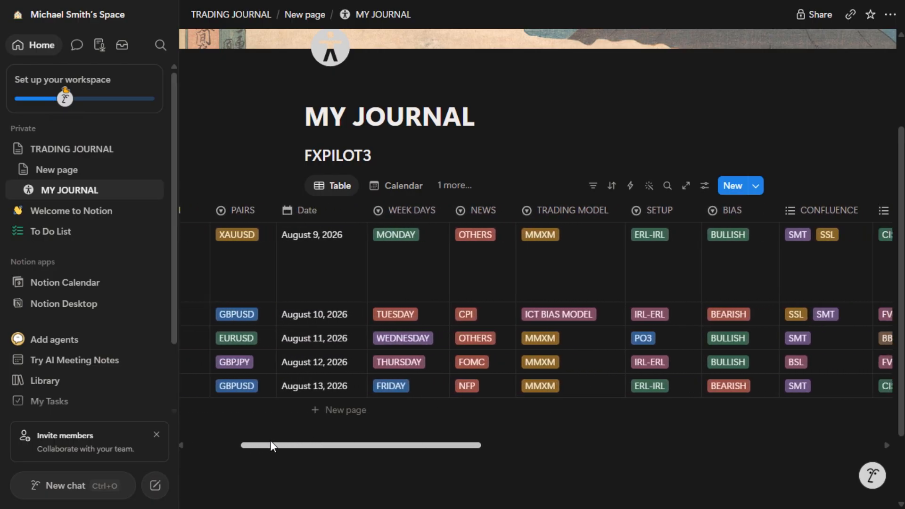
left_click(391, 187)
scroll(429, 283, "down", 5)
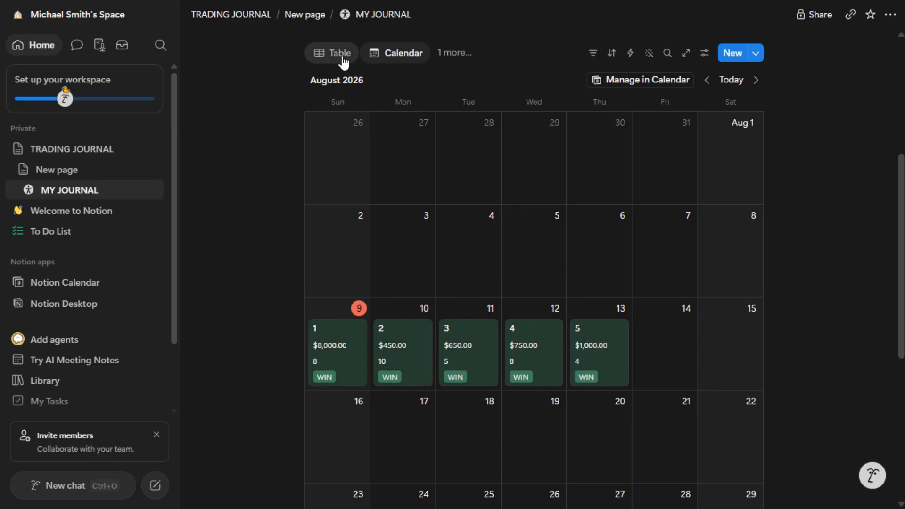
left_click(442, 54)
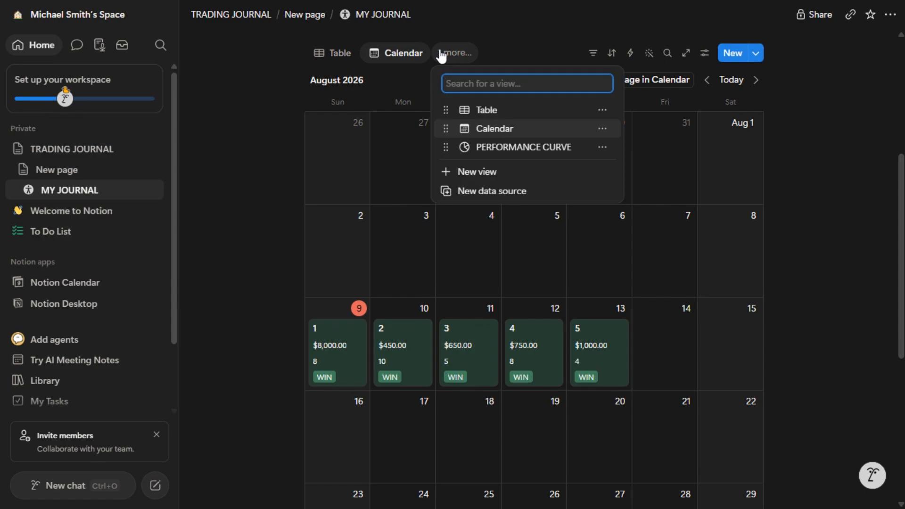
left_click(501, 150)
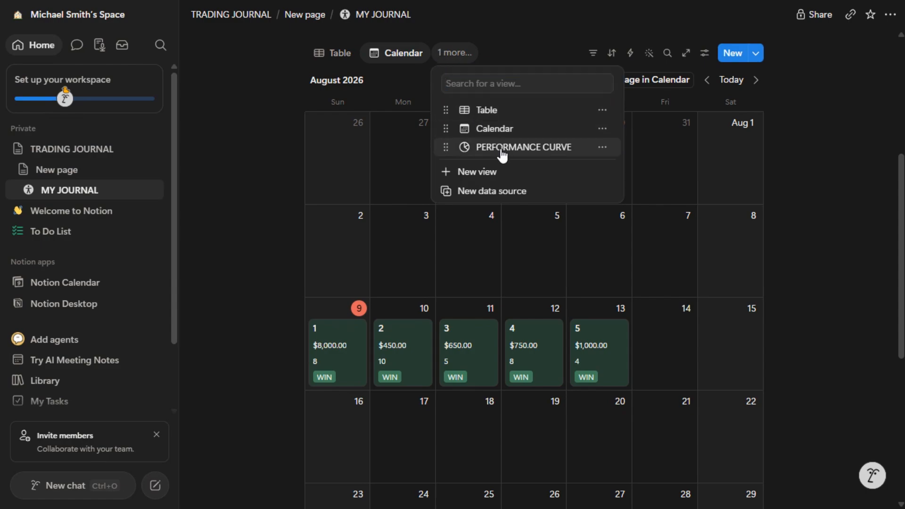
- Return to the journal's Table view and set the second trade's PNL to 10000
mouse_move(366, 195)
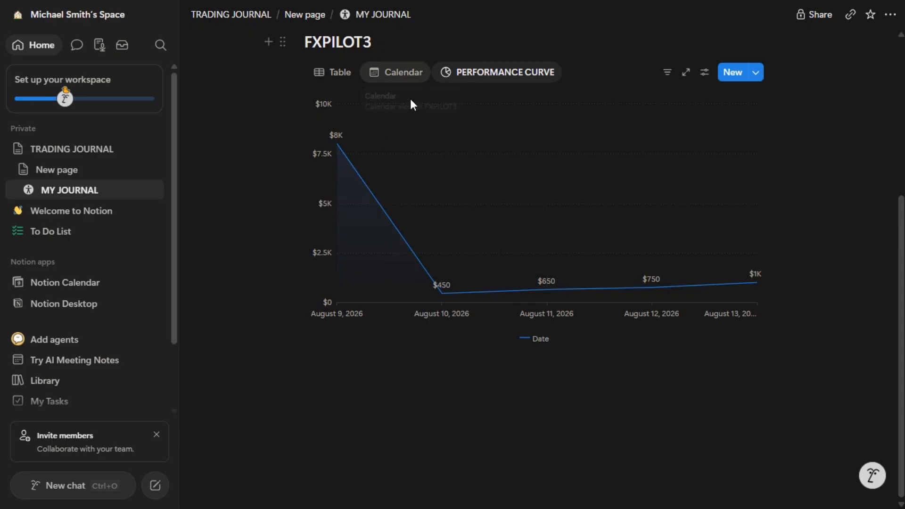
left_click(357, 84)
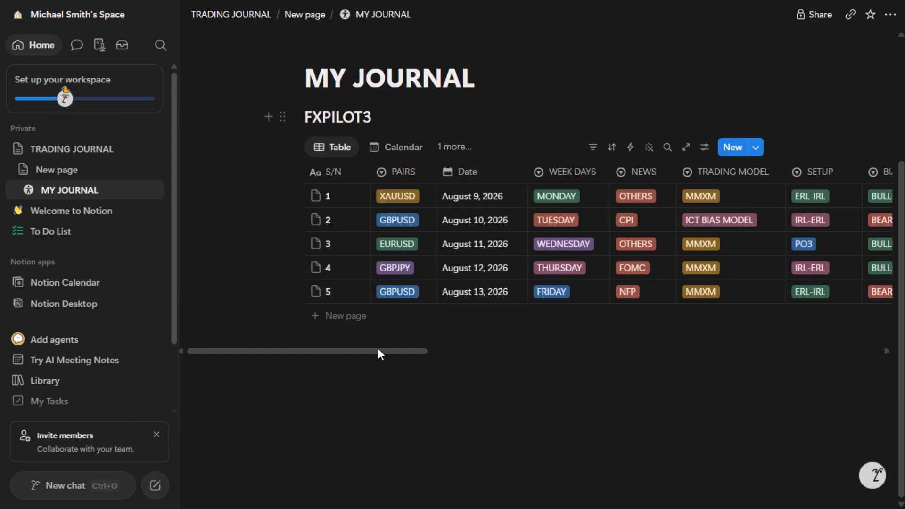
left_click_drag(377, 350, 766, 369)
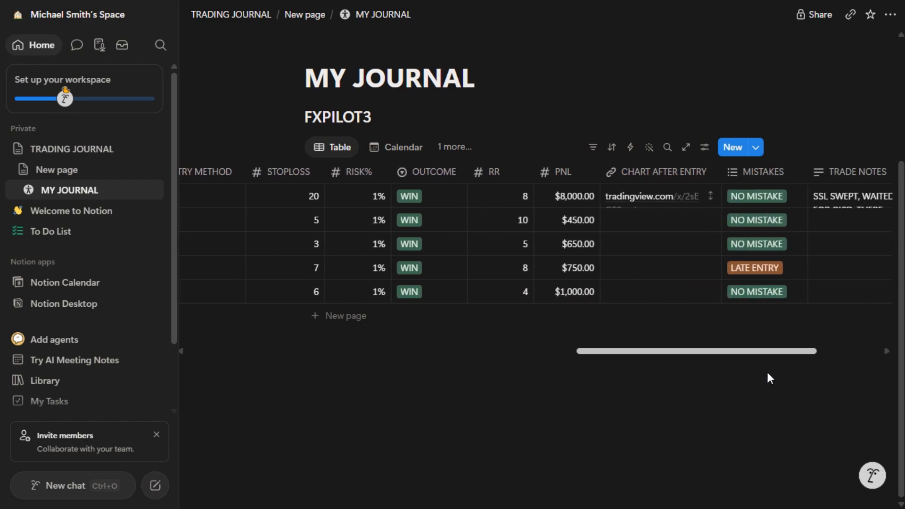
left_click(591, 227)
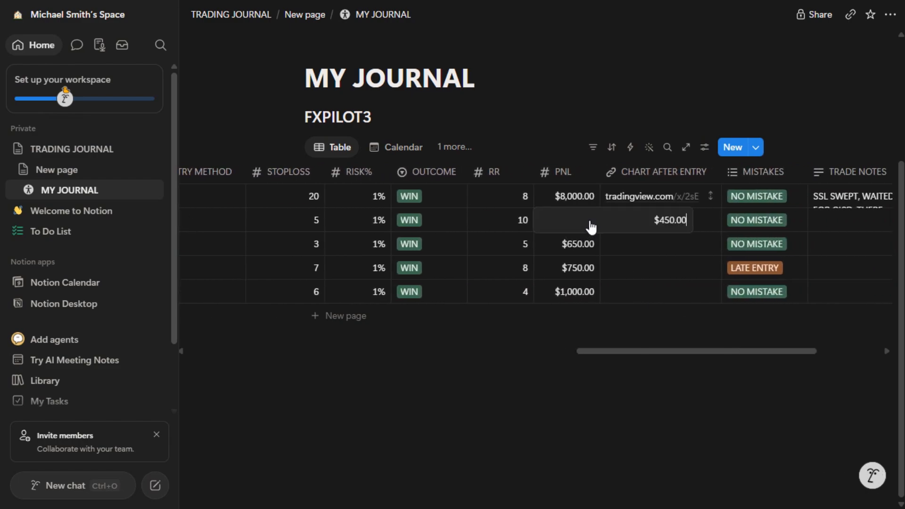
key("BackSpace")
key("BackSpace")
key("BackSpace")
key("BackSpace")
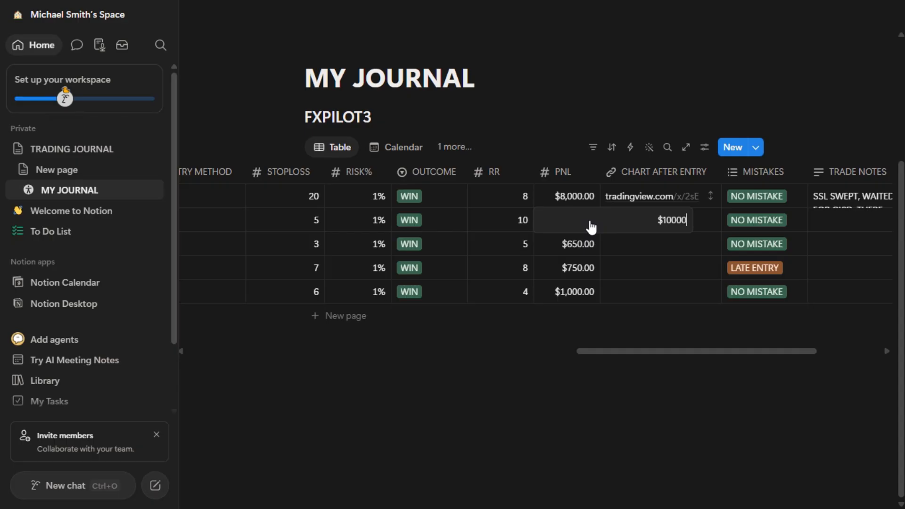
key("Return")
- Set the third trade's PNL to 15000
left_click(596, 250)
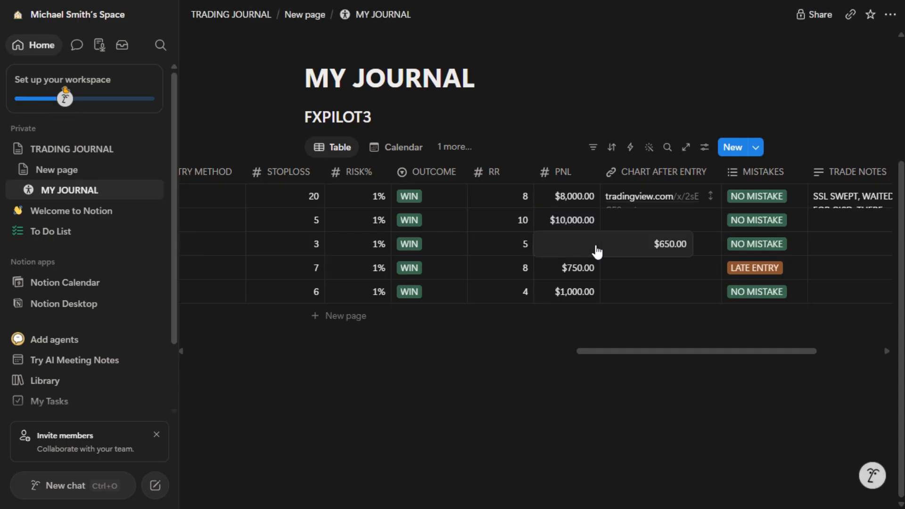
key("BackSpace")
key("BackSpace")
key("BackSpace")
key("BackSpace")
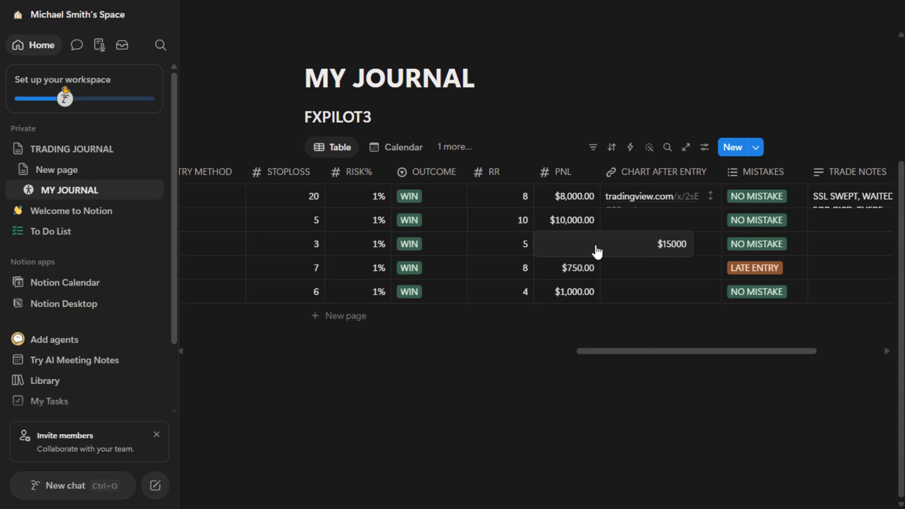
key("Return")
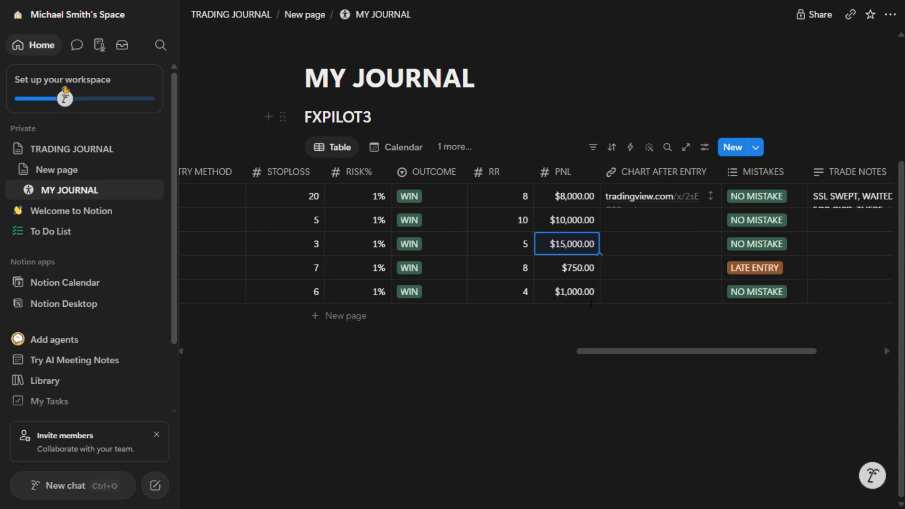
- Set the fourth trade's PNL to 20000
left_click(592, 271)
key("BackSpace")
key("BackSpace")
key("BackSpace")
key("BackSpace")
key("BackSpace")
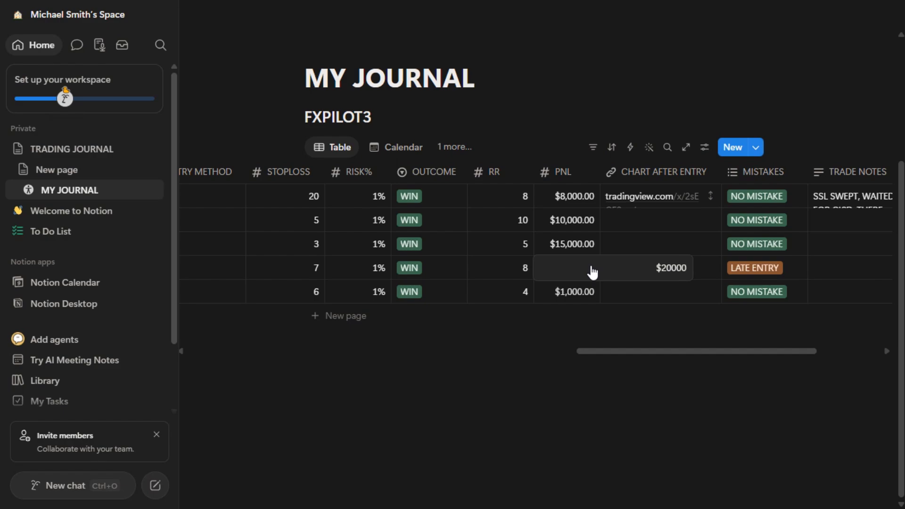
key("Return")
- Set the fifth trade's PNL to 25000
left_click(586, 295)
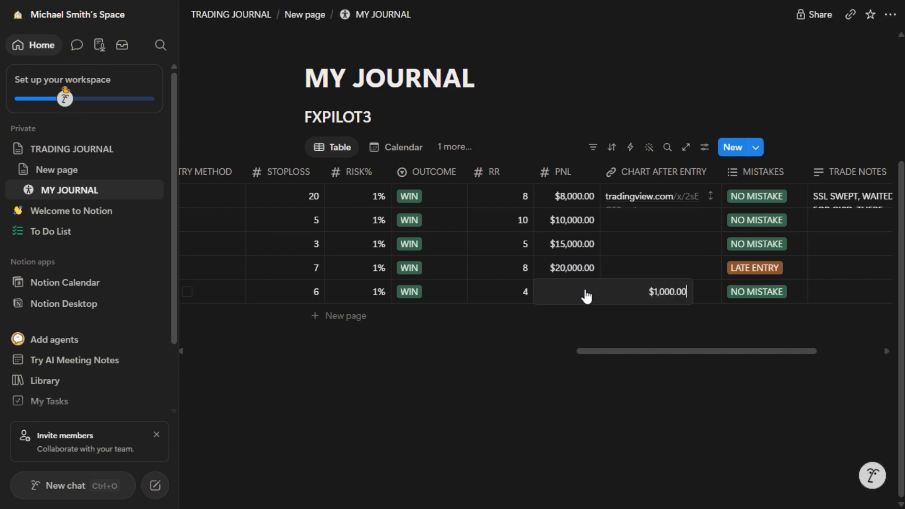
key("BackSpace")
key("BackSpace")
key("BackSpace")
key("BackSpace")
key("BackSpace")
key("BackSpace")
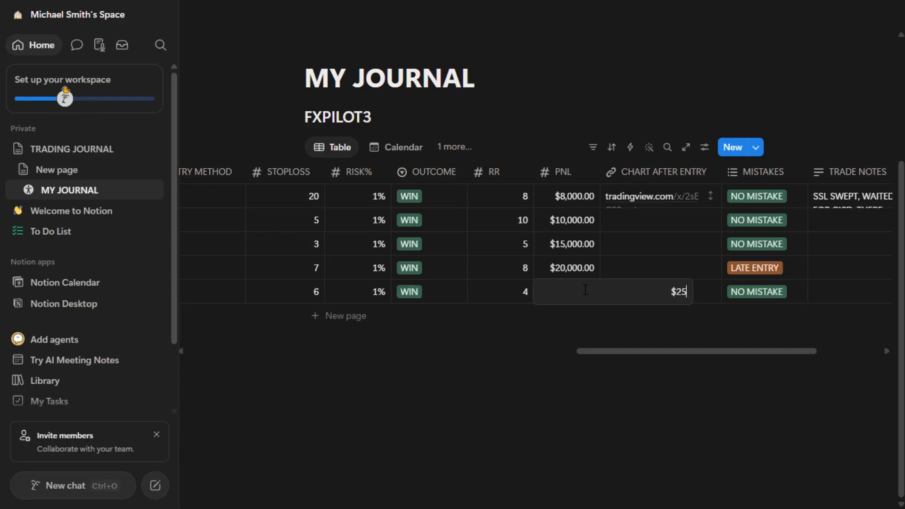
type("0")
key("BackSpace")
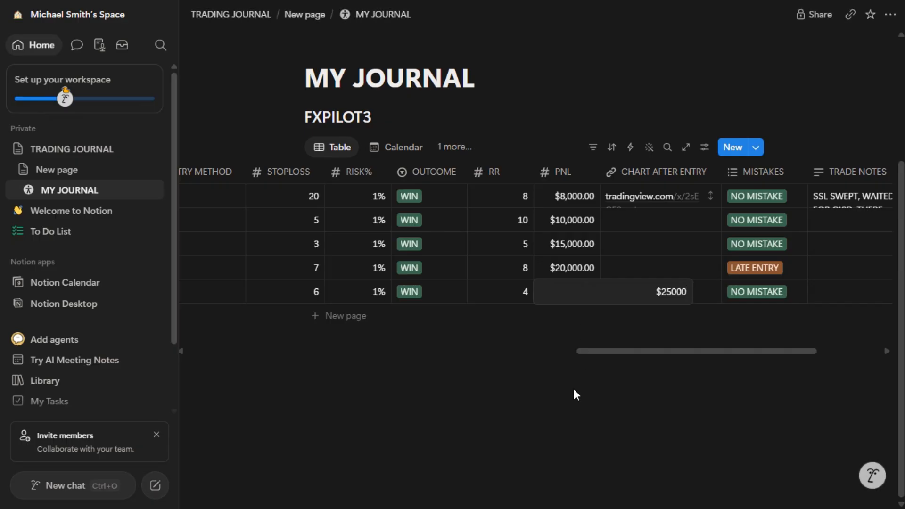
key("Return")
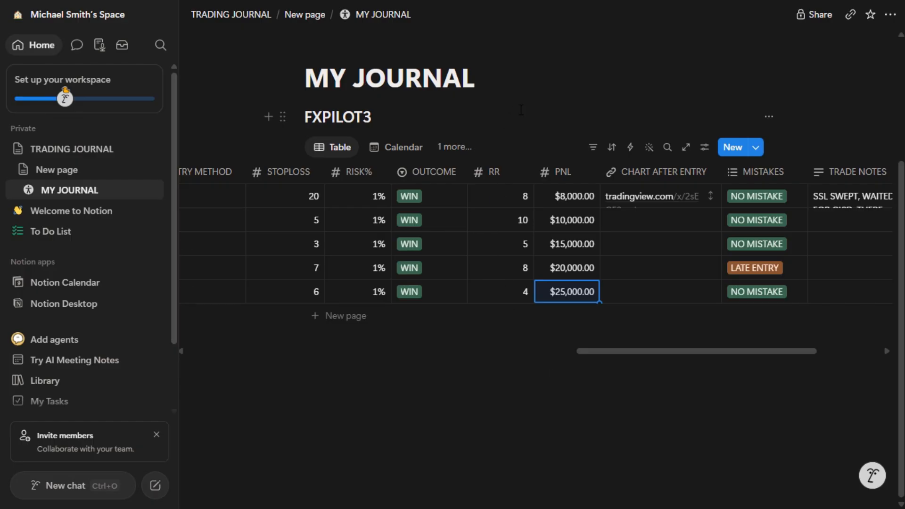
- Review the updated trade results in the Calendar view and examine the line chart in the PERFORMANCE CURVE view
left_click(443, 150)
left_click(400, 147)
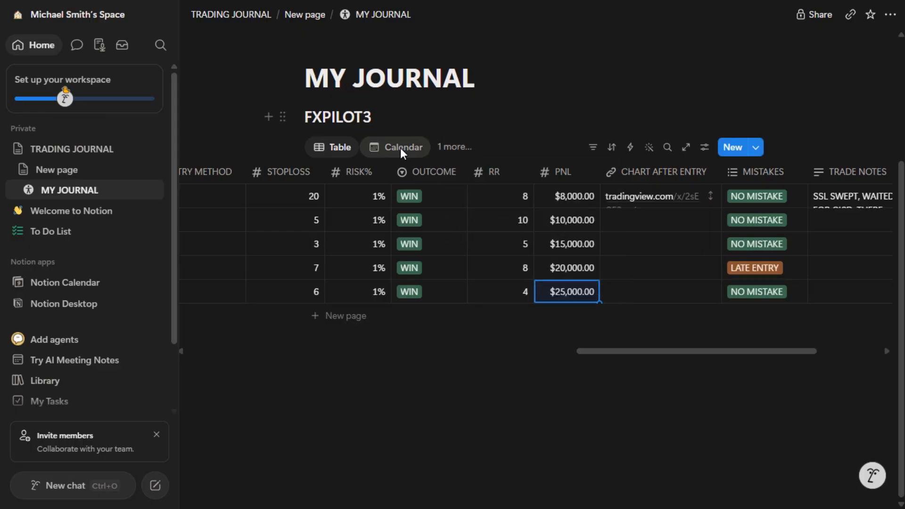
left_click(401, 149)
scroll(414, 226, "down", 5)
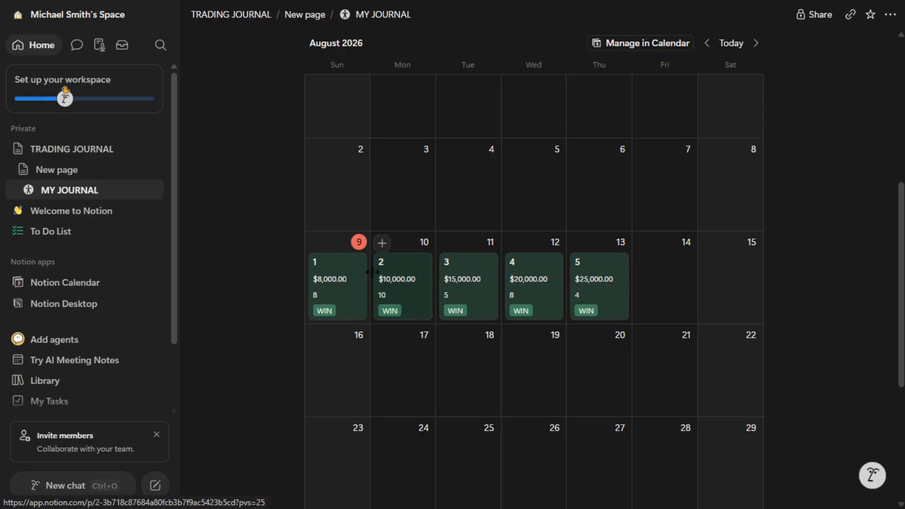
scroll(490, 277, "up", 5)
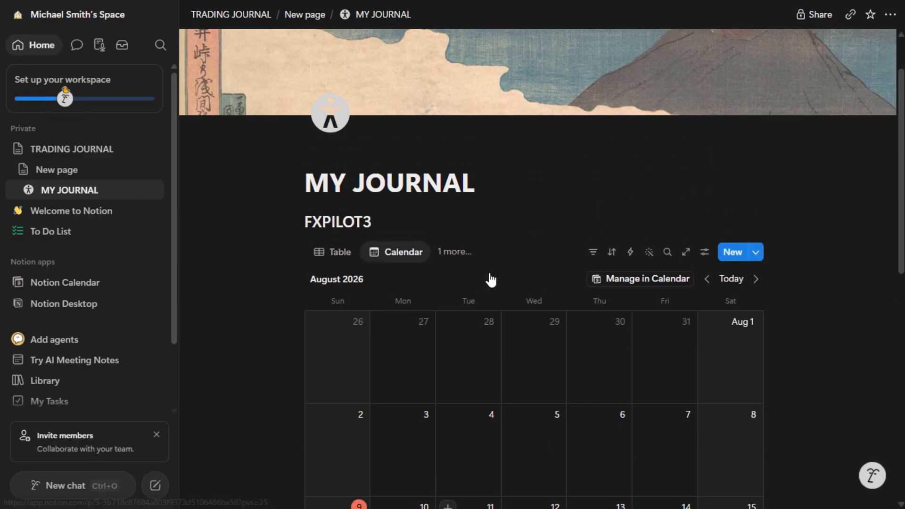
left_click(448, 255)
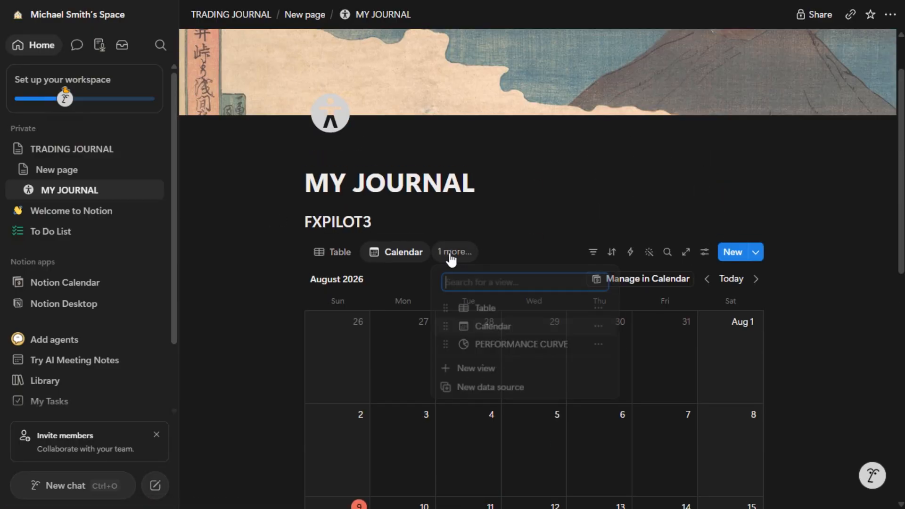
left_click(492, 347)
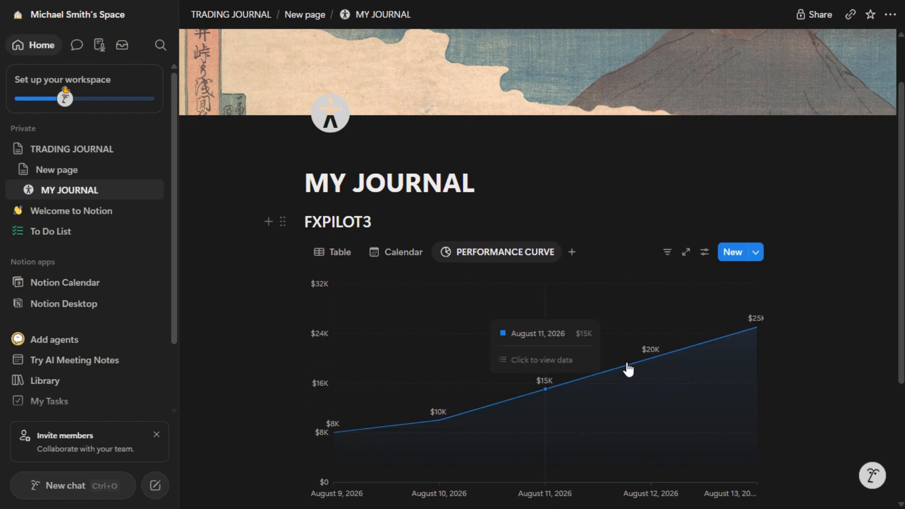
scroll(477, 322, "down", 3)
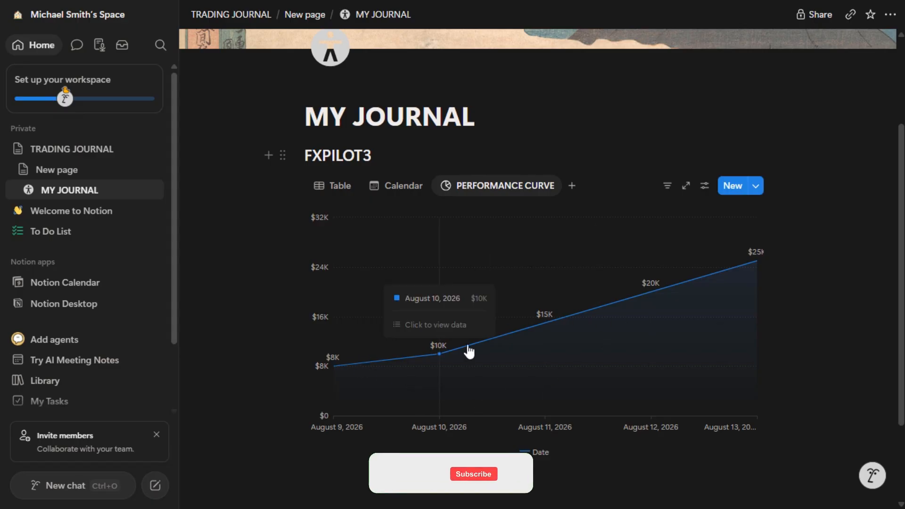
- Go back to the Calendar view and check the trade cards for August 9 to 13, 2026
left_click(400, 185)
scroll(440, 352, "down", 6)
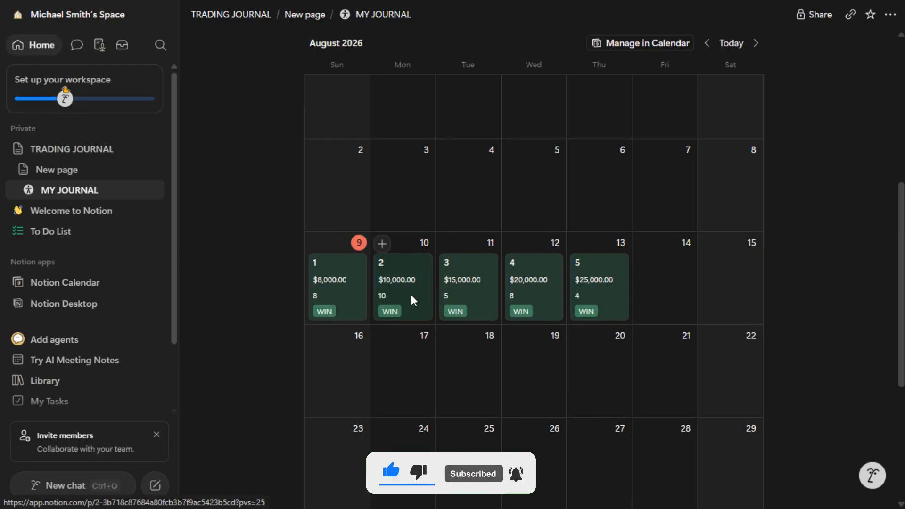
scroll(410, 292, "up", 5)
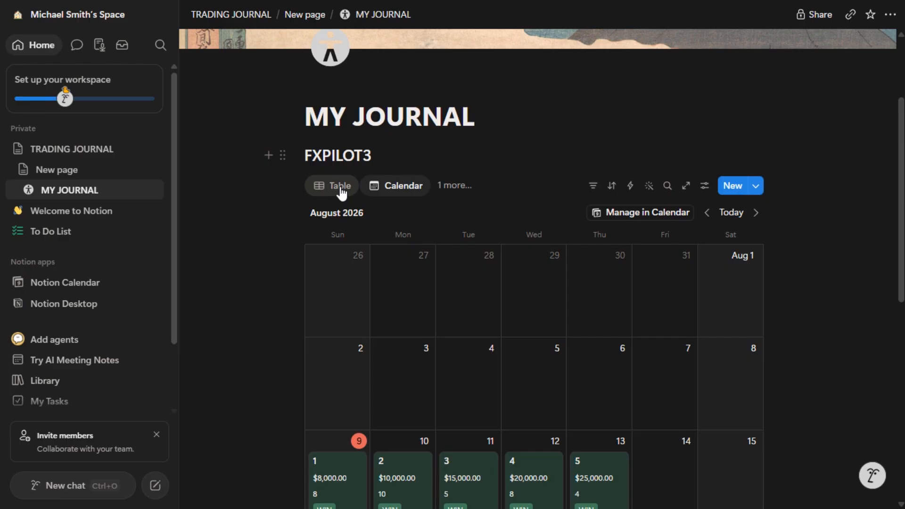
- Open the Table view and look through the trades' columns from S/N across to TRADE NOTES
left_click(340, 189)
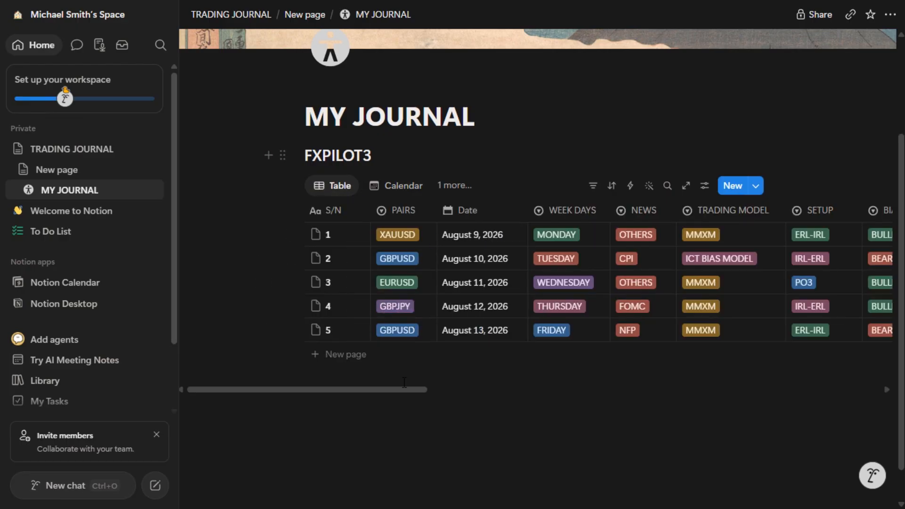
left_click_drag(380, 386, 440, 395)
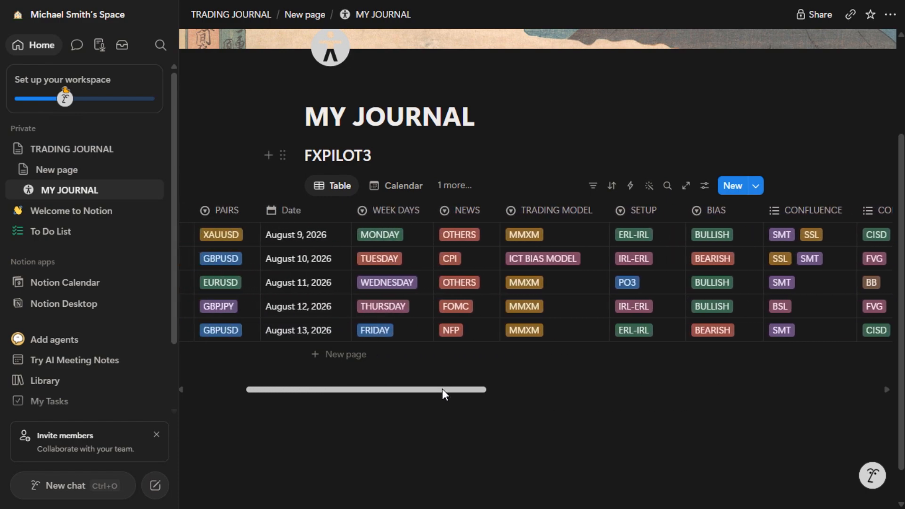
left_click_drag(441, 389, 688, 398)
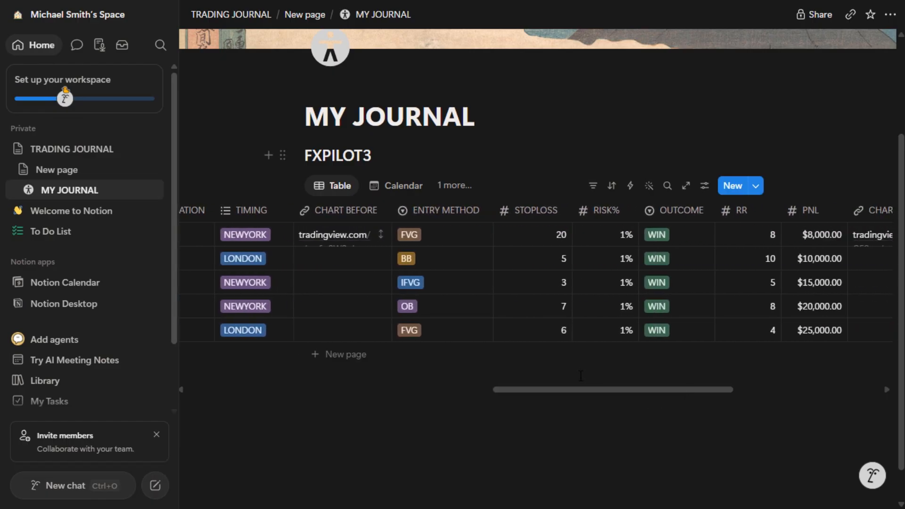
left_click_drag(593, 387, 714, 389)
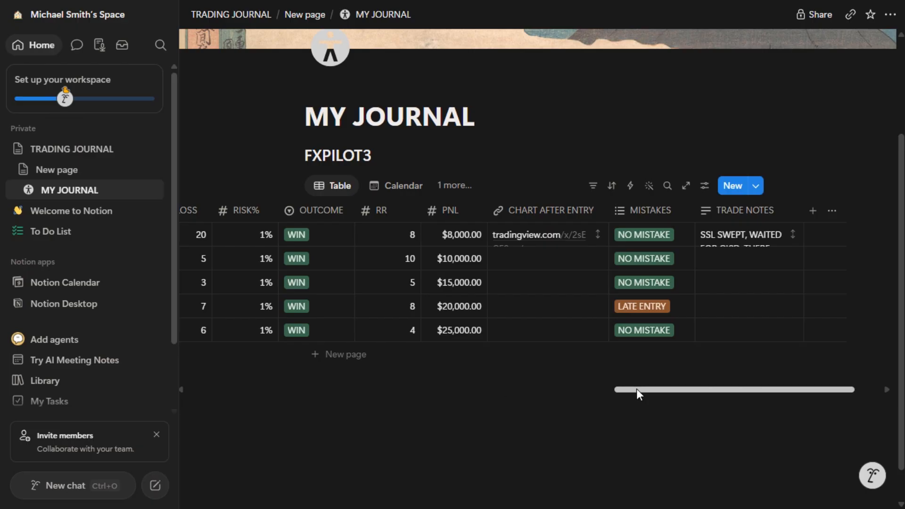
left_click_drag(636, 389, 243, 418)
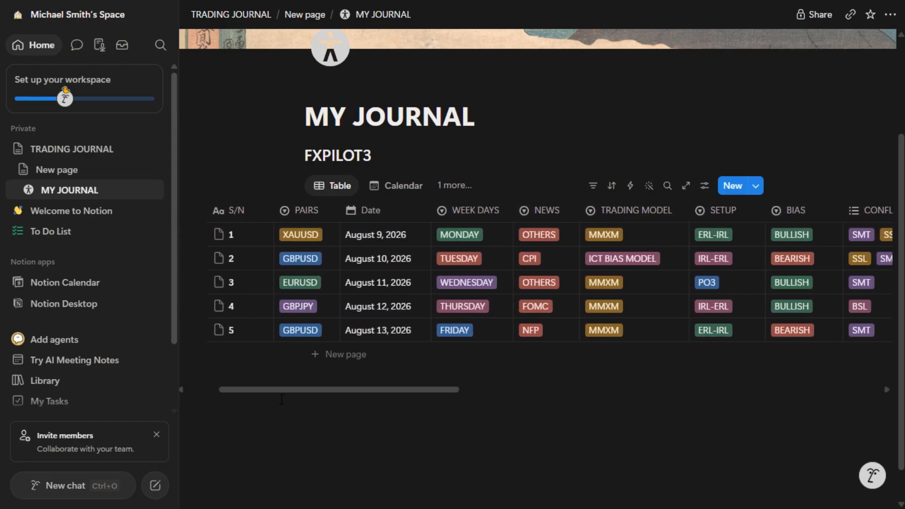
left_click_drag(281, 389, 582, 394)
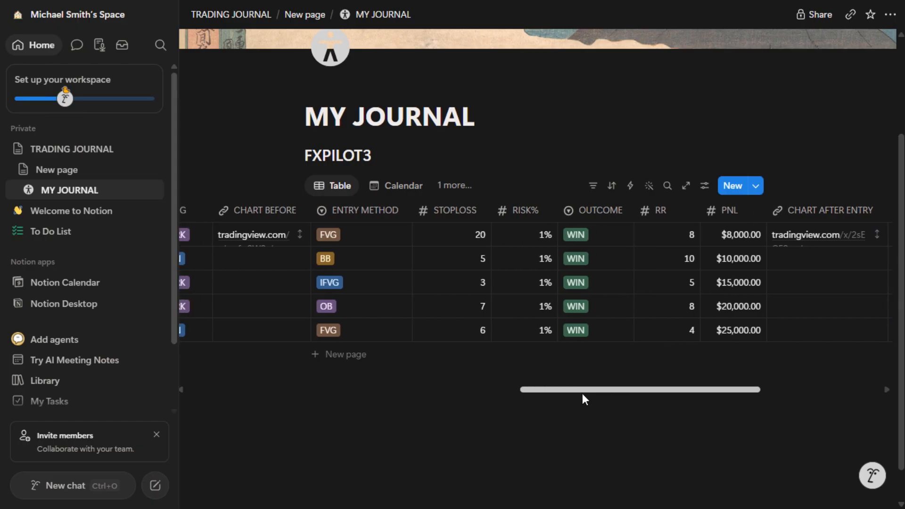